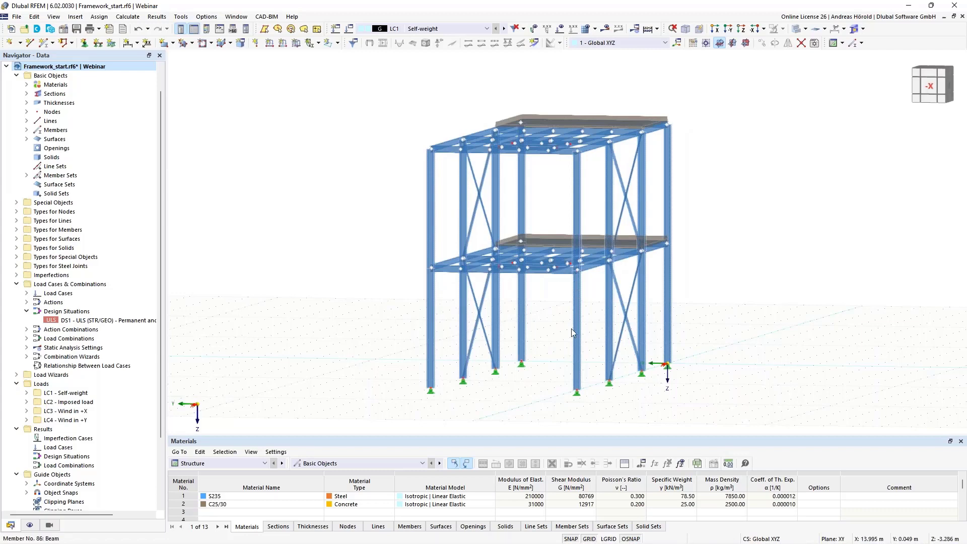
Display the loads on the frame and go through load cases LC1 Self-weight to LC4 Wind in +Y
{"action": "middle_click_drag", "start_coordinate": [741, 354], "coordinate": [555, 381], "text": "ctrl"}
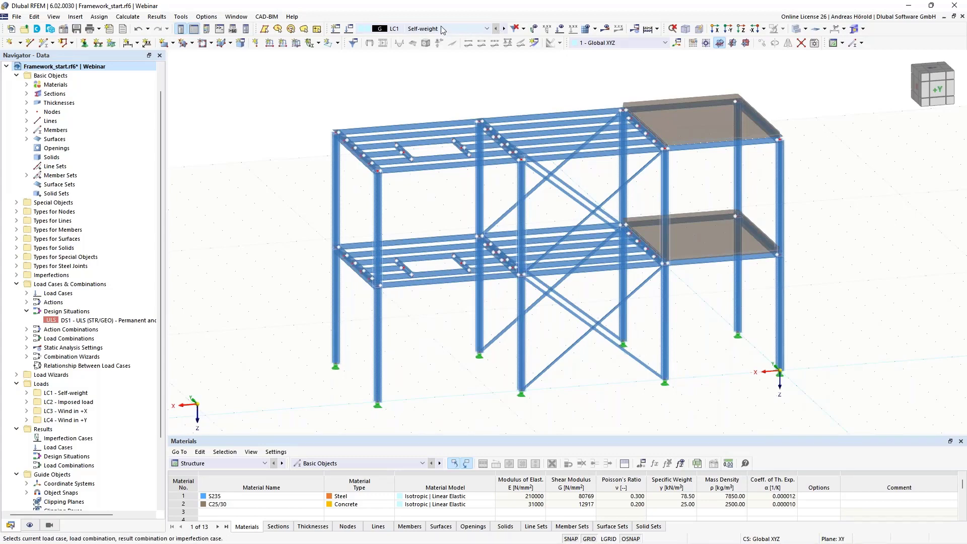
{"action": "left_click", "coordinate": [562, 29]}
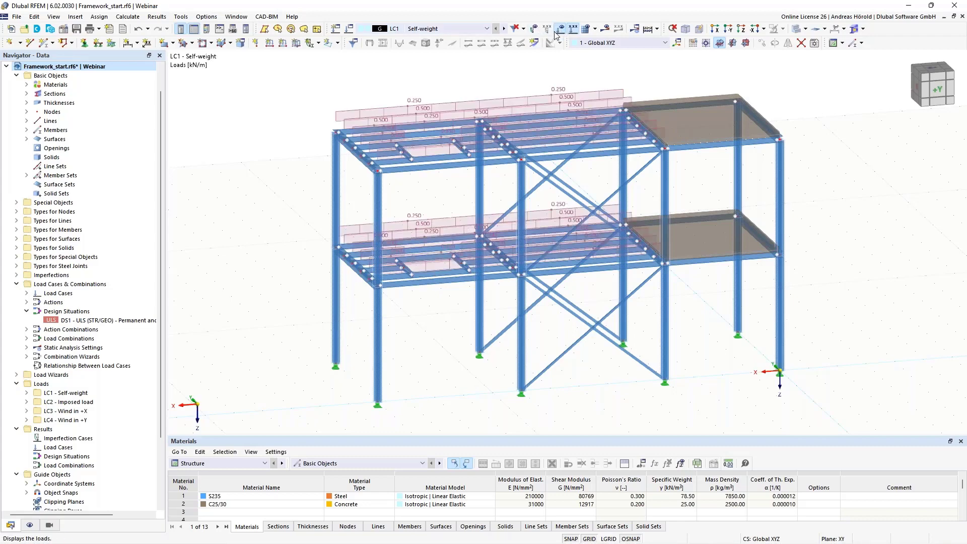
{"action": "left_click", "coordinate": [504, 29]}
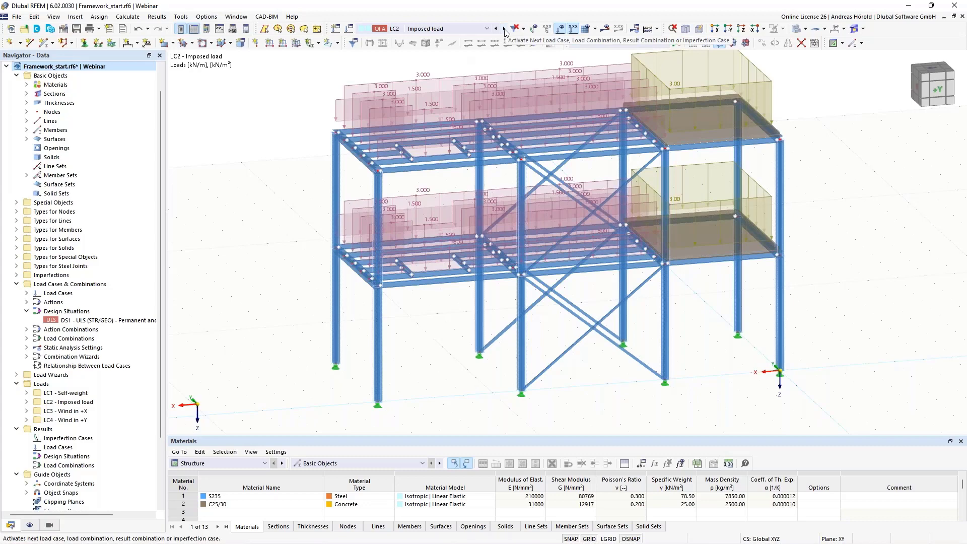
{"action": "middle_click_drag", "start_coordinate": [800, 190], "coordinate": [800, 213]}
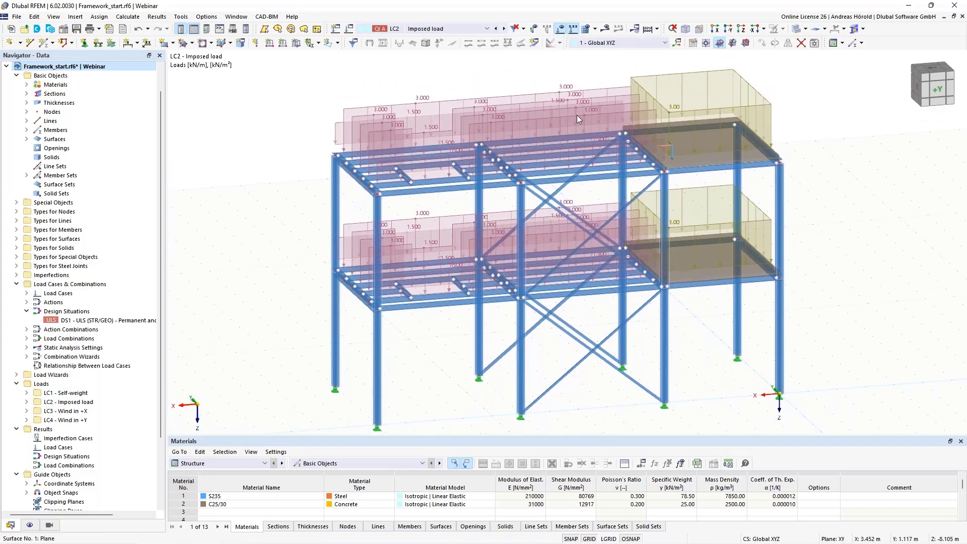
{"action": "left_click", "coordinate": [504, 28]}
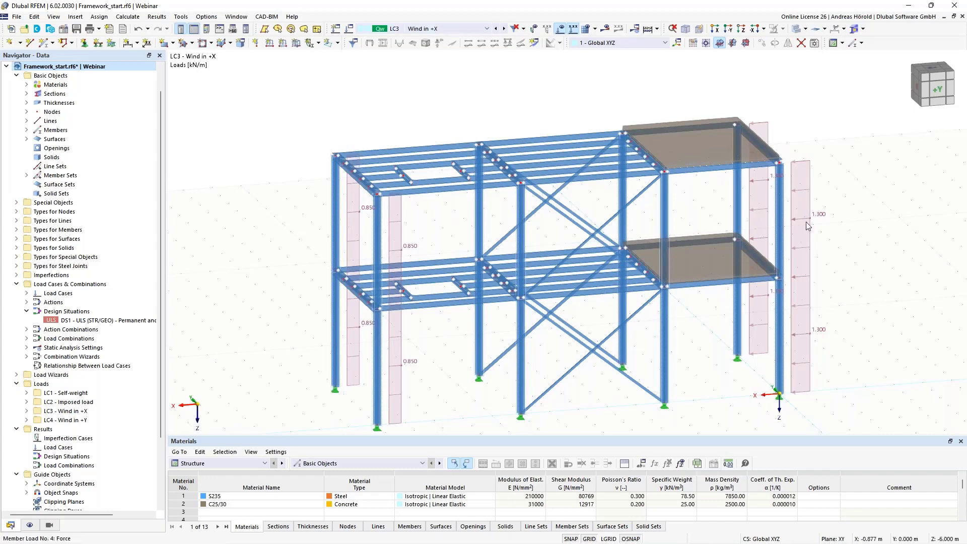
{"action": "left_click", "coordinate": [504, 29]}
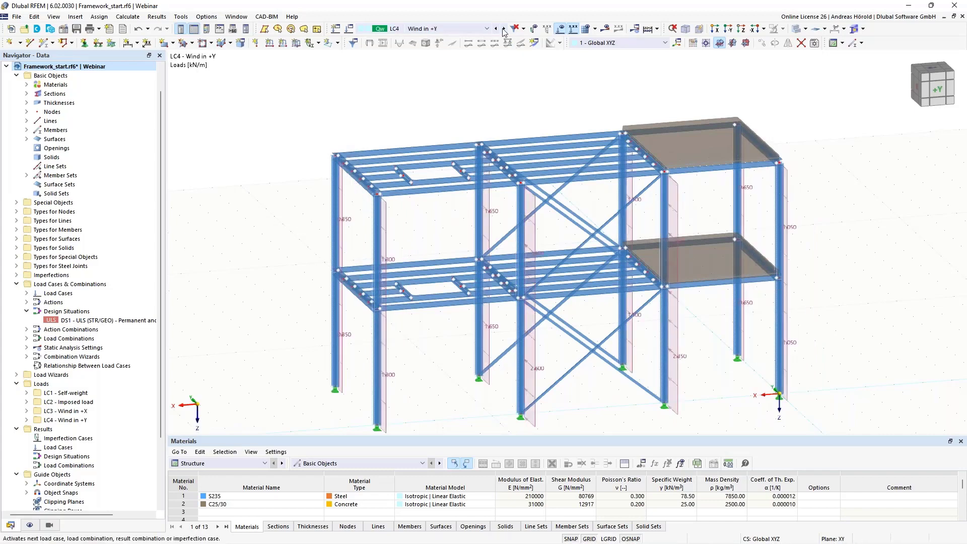
Check the available load cases, design situation DS1 and load combinations, keeping LC4 Wind in +Y active
{"action": "left_click", "coordinate": [464, 30]}
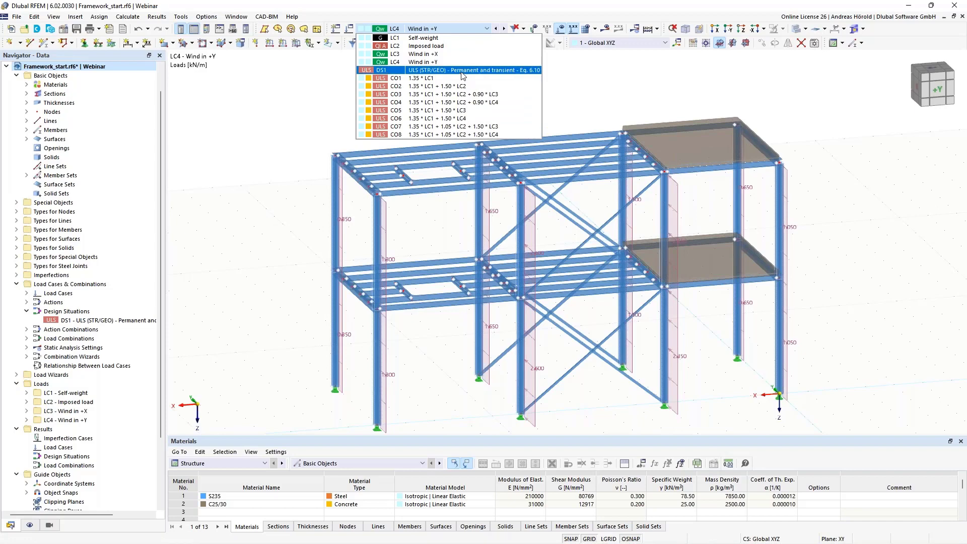
{"action": "left_click", "coordinate": [312, 120]}
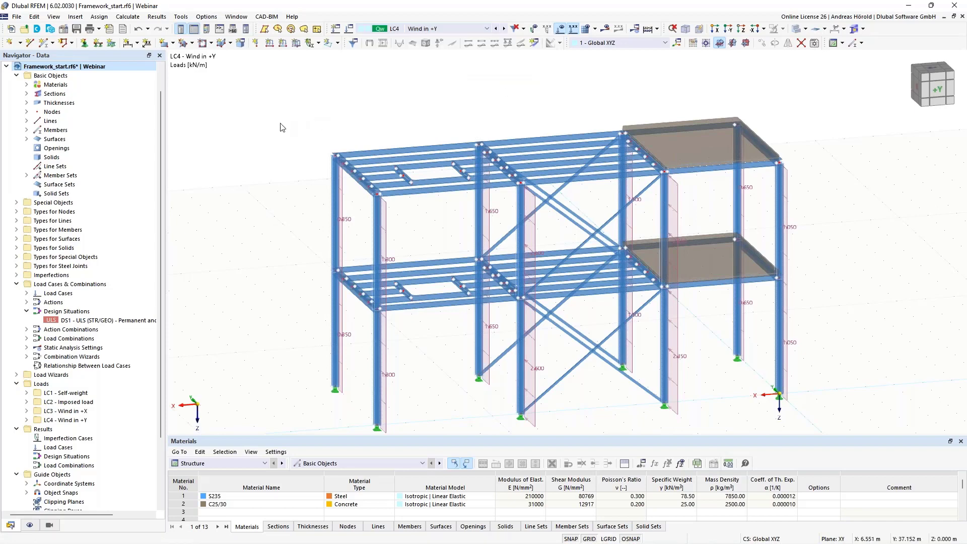
{"action": "middle_click_drag", "start_coordinate": [283, 164], "coordinate": [283, 133]}
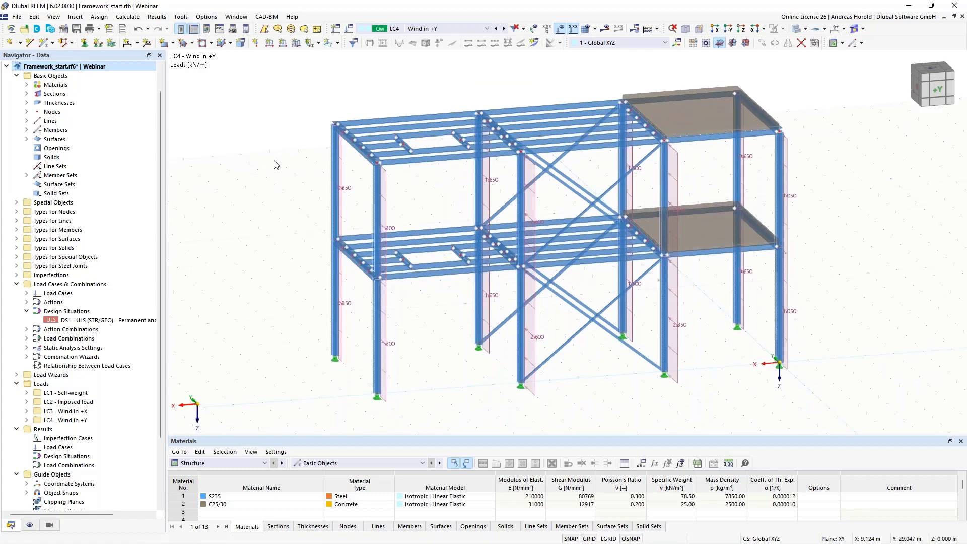
Review the model's base data for the Steel Joints add-on and the EN 1993 standard with its DIN national annex
{"action": "left_click", "coordinate": [63, 30]}
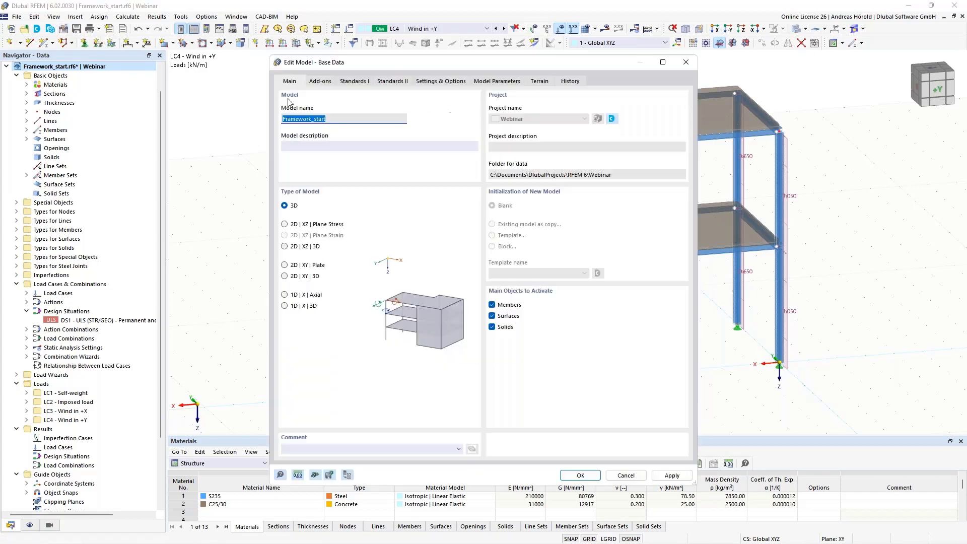
{"action": "left_click", "coordinate": [318, 82]}
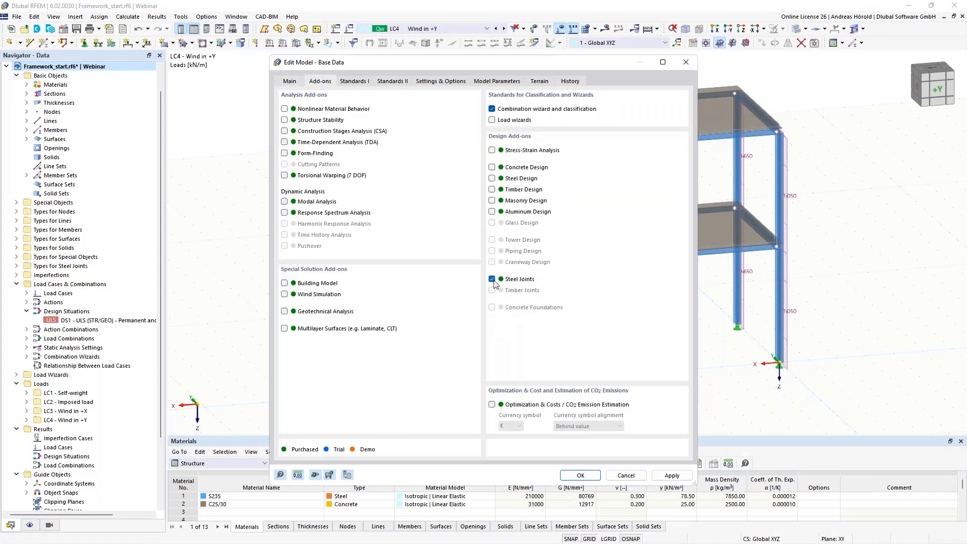
{"action": "left_click", "coordinate": [355, 82]}
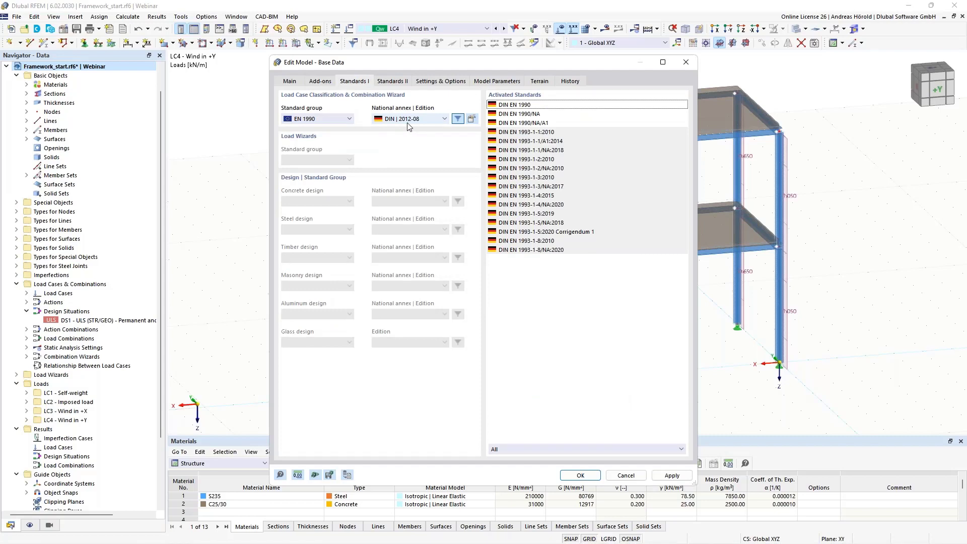
{"action": "left_click", "coordinate": [392, 83]}
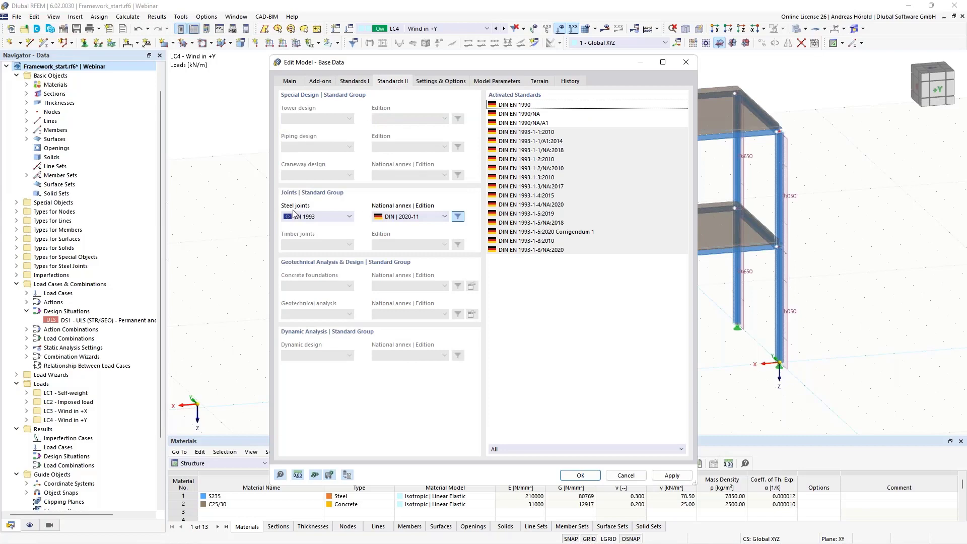
{"action": "left_click", "coordinate": [420, 216]}
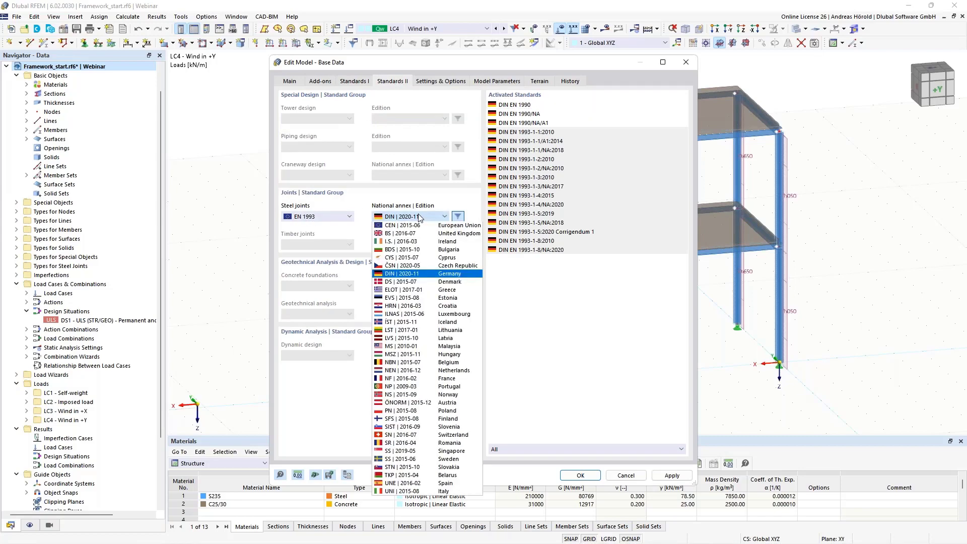
{"action": "left_click", "coordinate": [419, 216]}
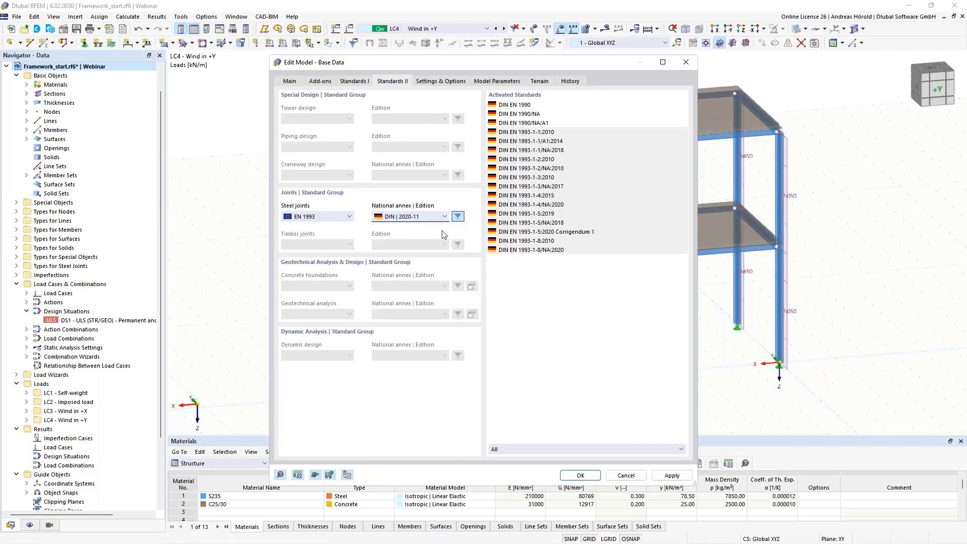
{"action": "left_click", "coordinate": [579, 476]}
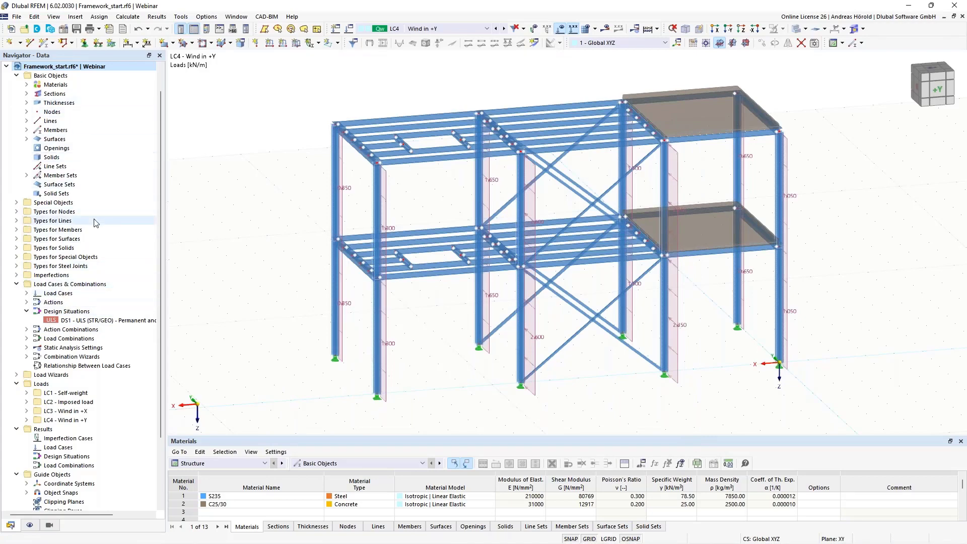
Expand the Types for Steel Joints and Steel Joint Design categories in the model data tree
{"action": "left_click", "coordinate": [17, 266]}
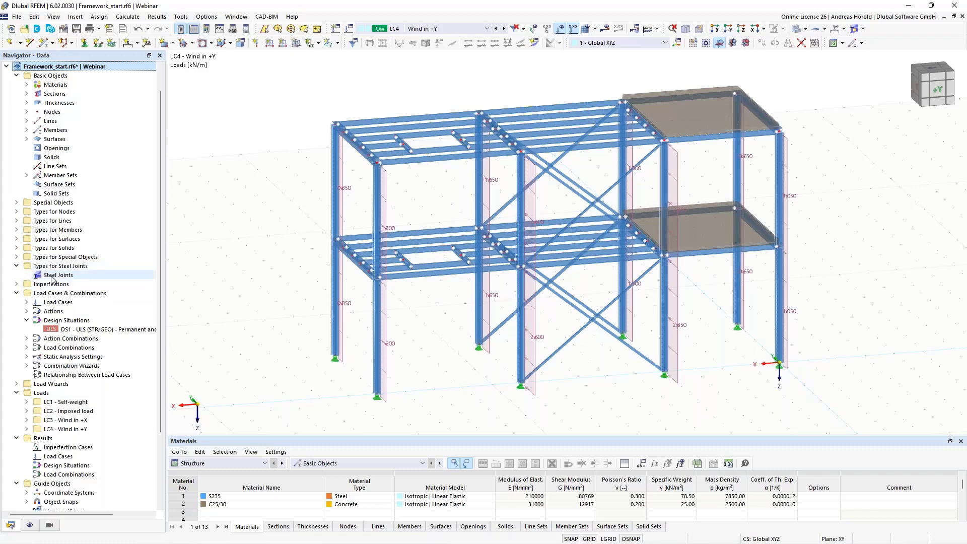
{"action": "scroll", "coordinate": [67, 291], "scroll_direction": "down", "scroll_amount": 3}
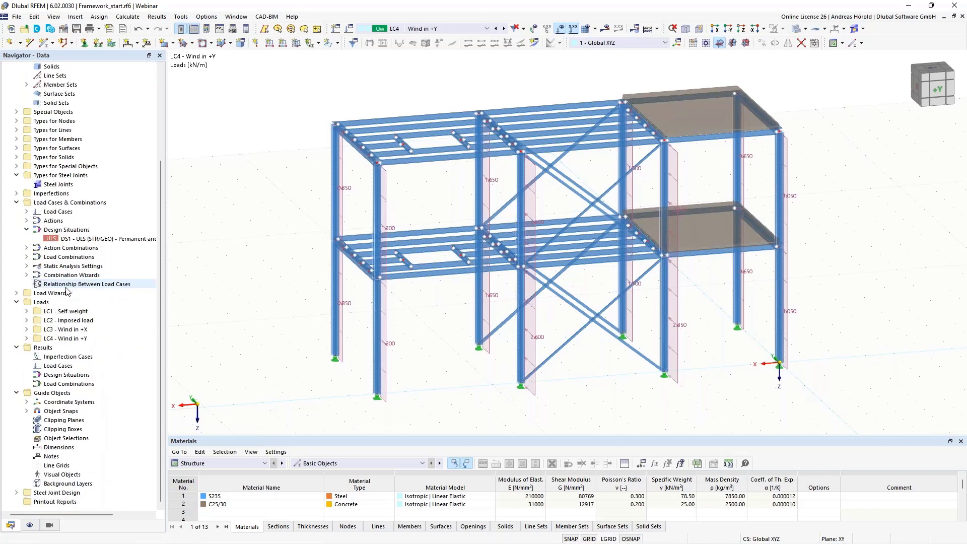
{"action": "left_click", "coordinate": [15, 493]}
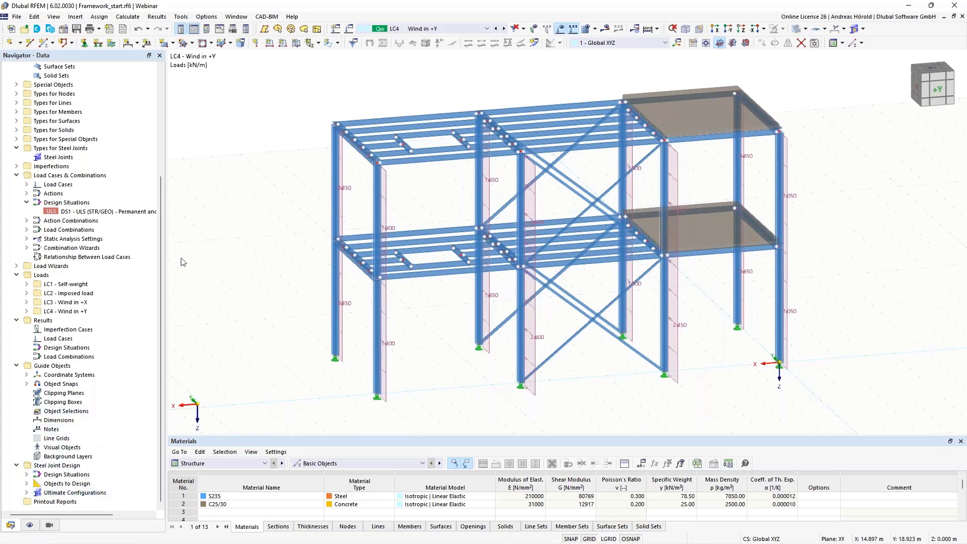
Review design situation DS1, its Steel Joints activation and assigned combinations, along with the load cases, actions, action combinations and load combinations
{"action": "double_click", "coordinate": [78, 211]}
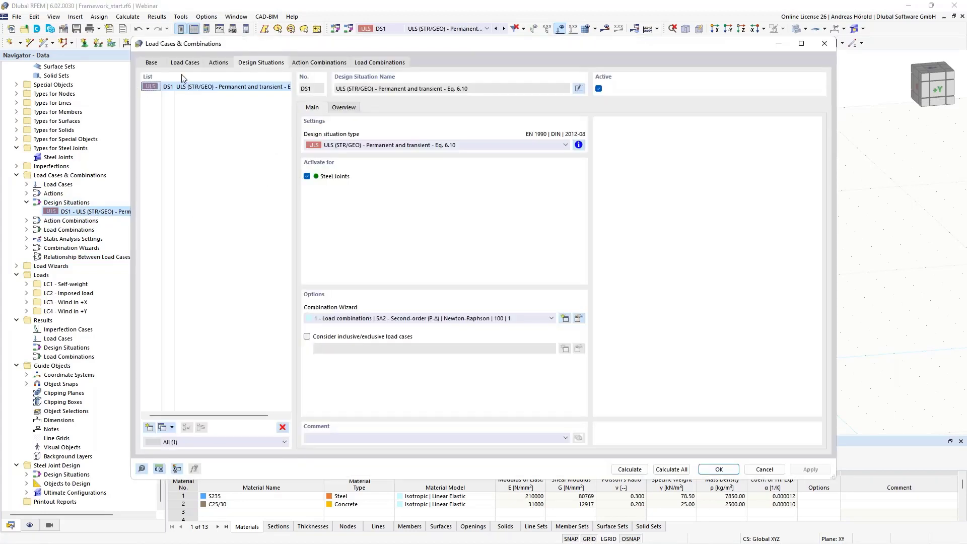
{"action": "left_click", "coordinate": [186, 64]}
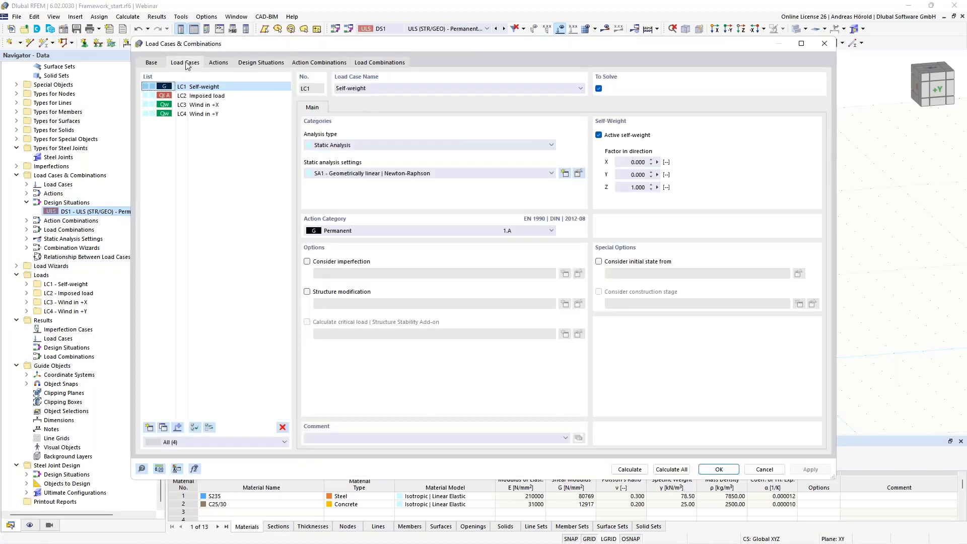
{"action": "left_click", "coordinate": [218, 64]}
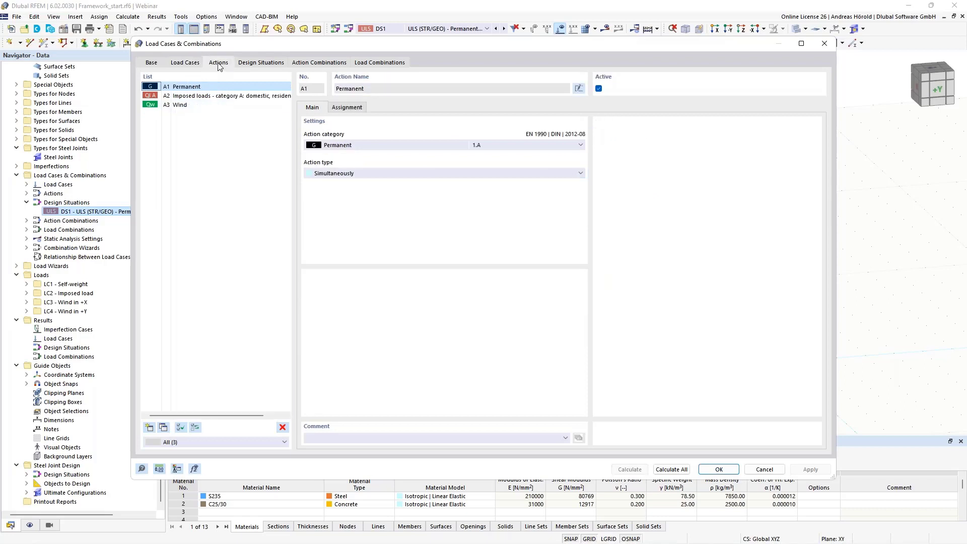
{"action": "left_click", "coordinate": [262, 64]}
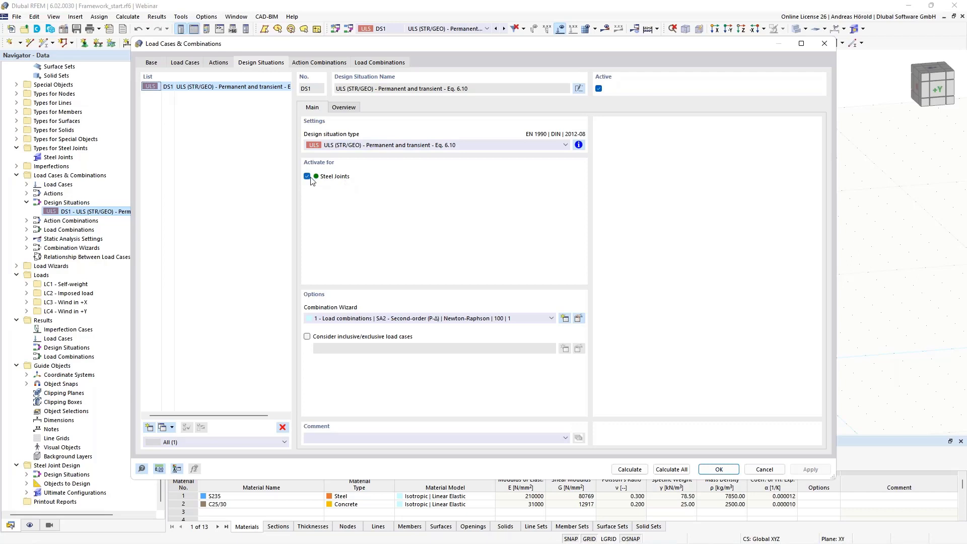
{"action": "left_click", "coordinate": [310, 64]}
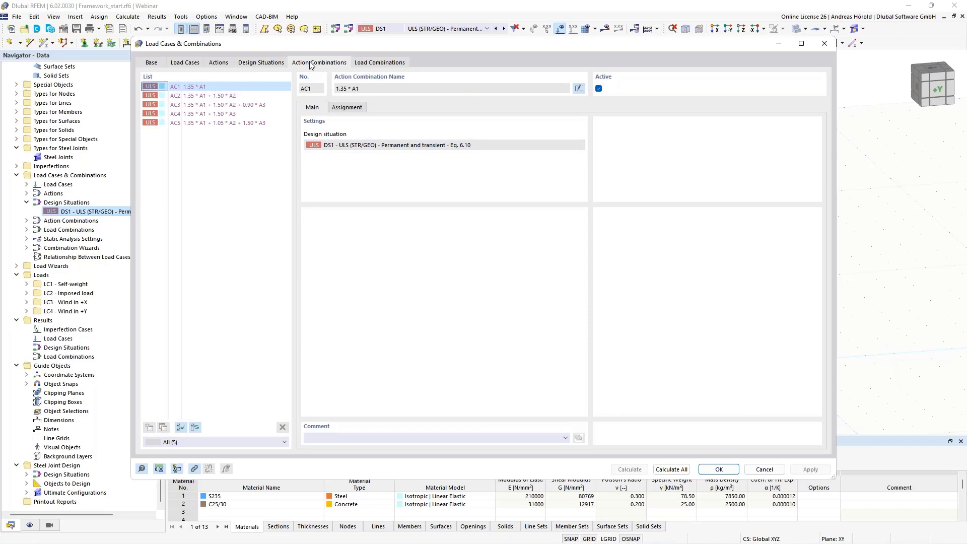
{"action": "left_click", "coordinate": [386, 64]}
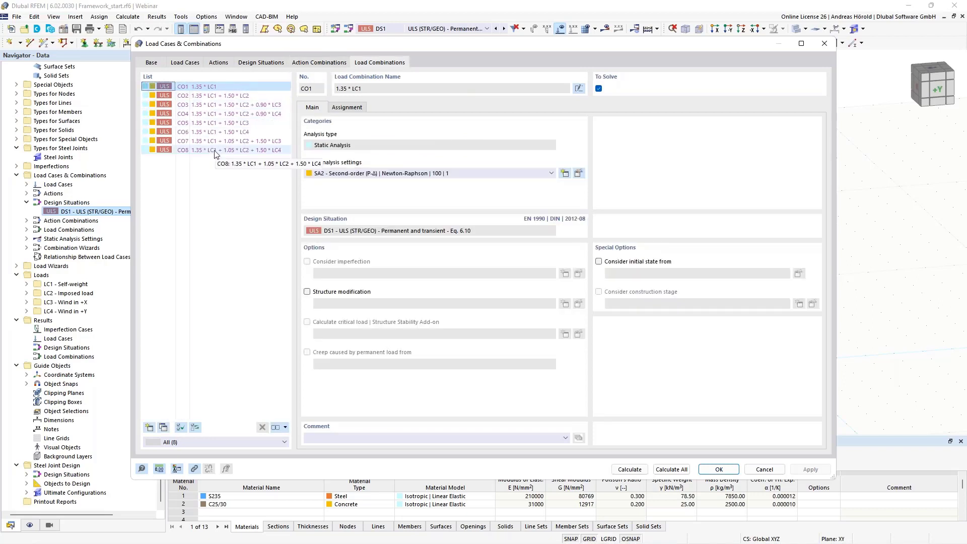
{"action": "left_click", "coordinate": [252, 65]}
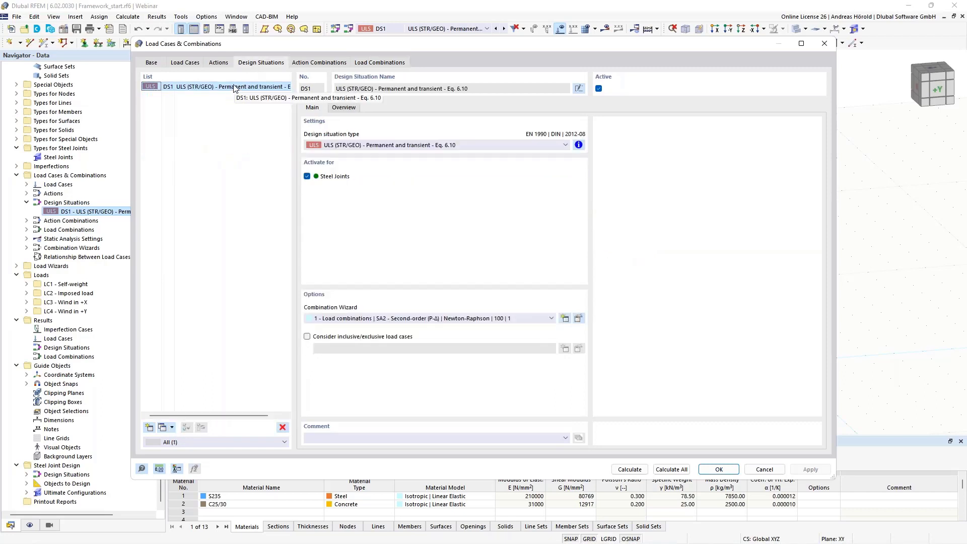
{"action": "left_click", "coordinate": [342, 107]}
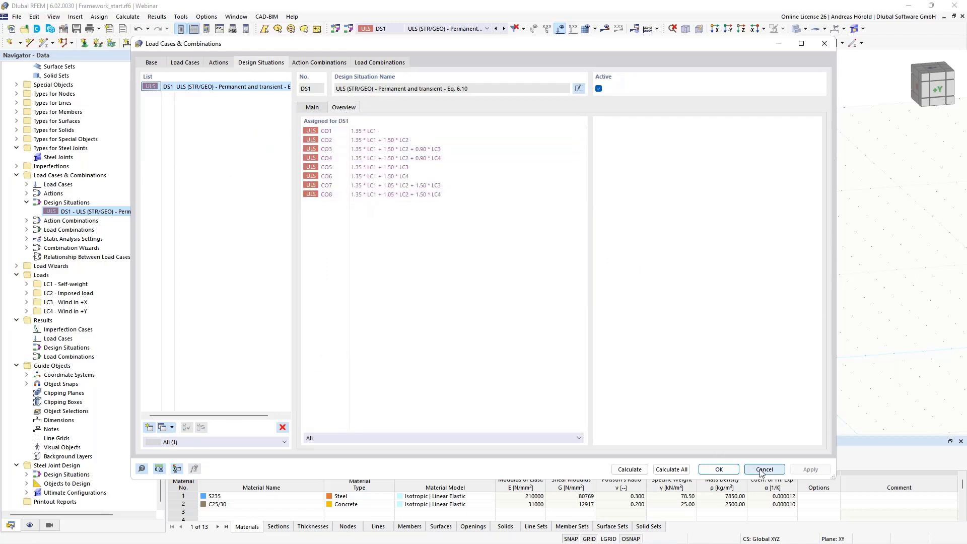
{"action": "left_click", "coordinate": [729, 468]}
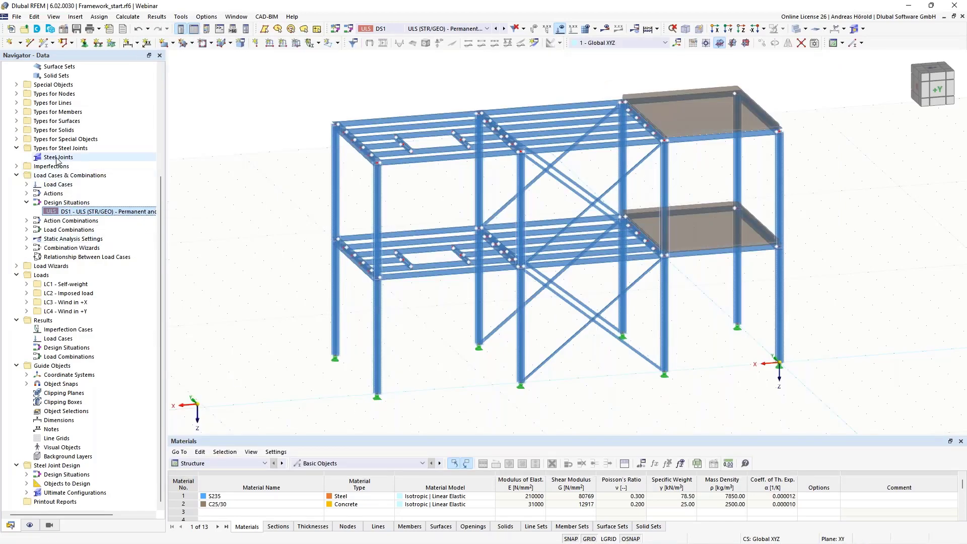
Examine the connections between beams, columns and bracing around the middle columns at the lower floor level
{"action": "middle_click_drag", "start_coordinate": [443, 352], "coordinate": [487, 267]}
{"action": "scroll", "coordinate": [460, 263], "scroll_direction": "up", "scroll_amount": 6}
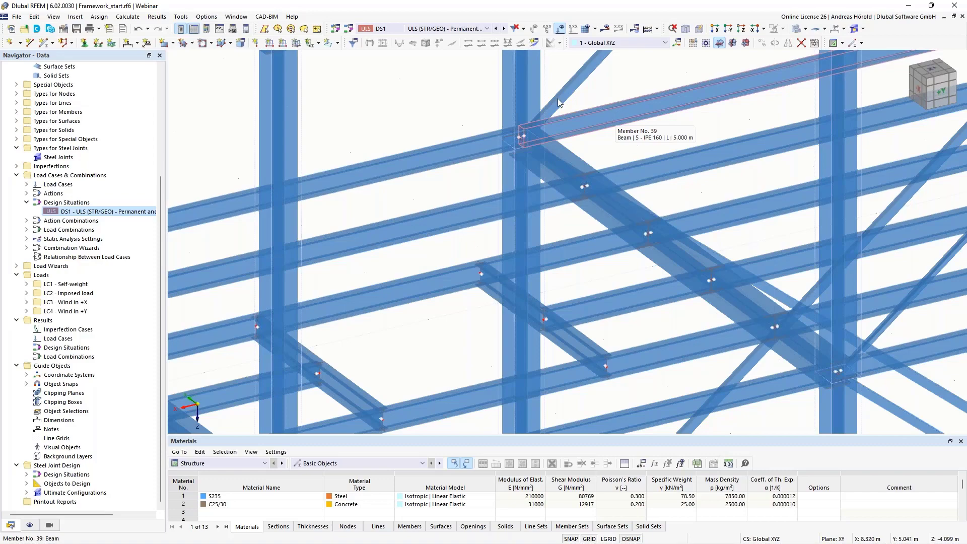
{"action": "middle_click_drag", "start_coordinate": [620, 134], "coordinate": [503, 137], "text": "ctrl"}
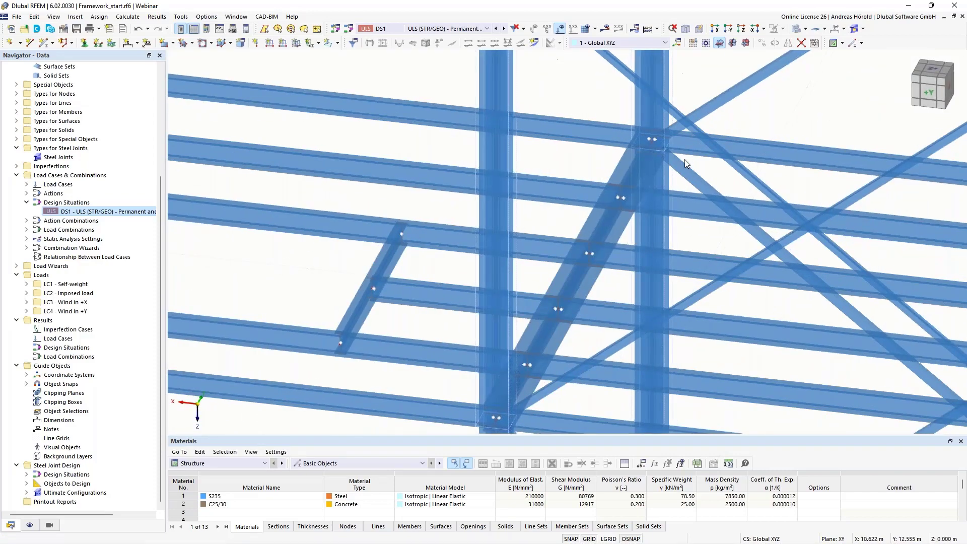
{"action": "scroll", "coordinate": [718, 110], "scroll_direction": "up", "scroll_amount": 1}
{"action": "scroll", "coordinate": [718, 109], "scroll_direction": "up", "scroll_amount": 2}
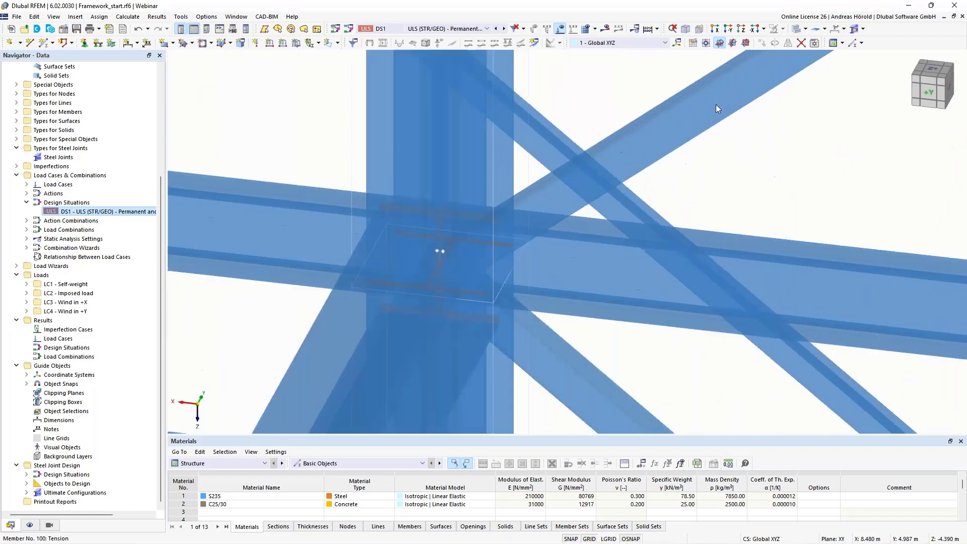
{"action": "scroll", "coordinate": [637, 136], "scroll_direction": "up", "scroll_amount": 2}
{"action": "scroll", "coordinate": [638, 136], "scroll_direction": "down", "scroll_amount": 3}
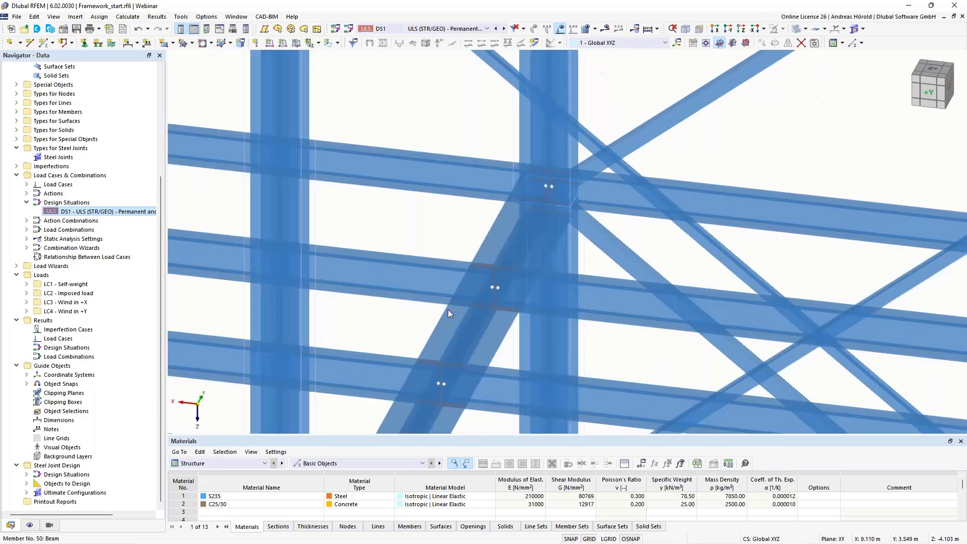
{"action": "scroll", "coordinate": [445, 313], "scroll_direction": "up", "scroll_amount": 3}
{"action": "scroll", "coordinate": [517, 304], "scroll_direction": "down", "scroll_amount": 3}
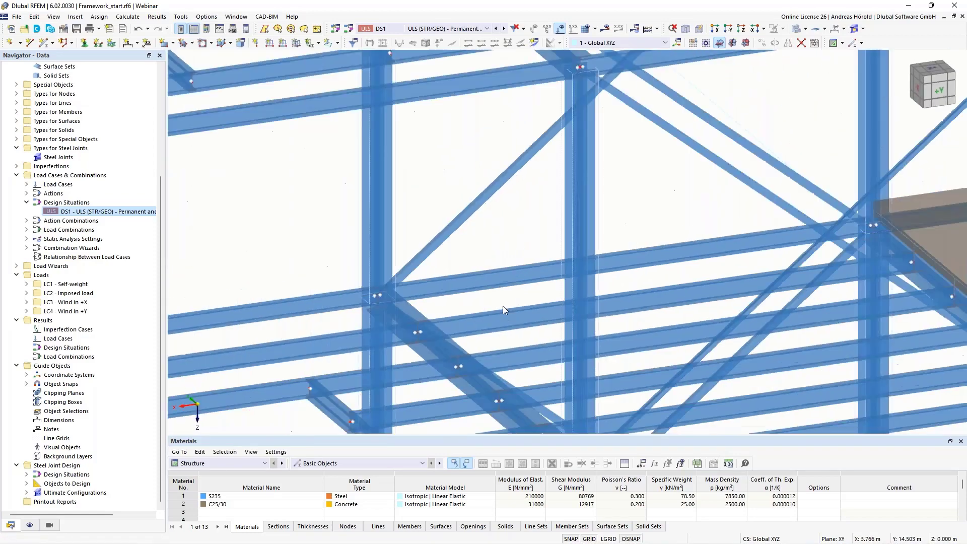
{"action": "scroll", "coordinate": [502, 306], "scroll_direction": "up", "scroll_amount": 3}
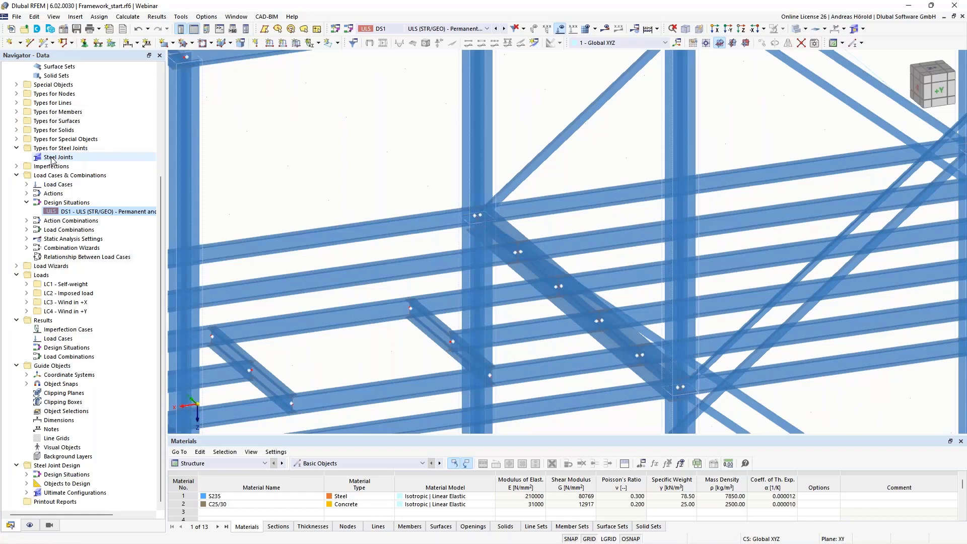
Create a new steel joint and assign it to node 33 at the middle column's lower floor connection
{"action": "right_click", "coordinate": [53, 160]}
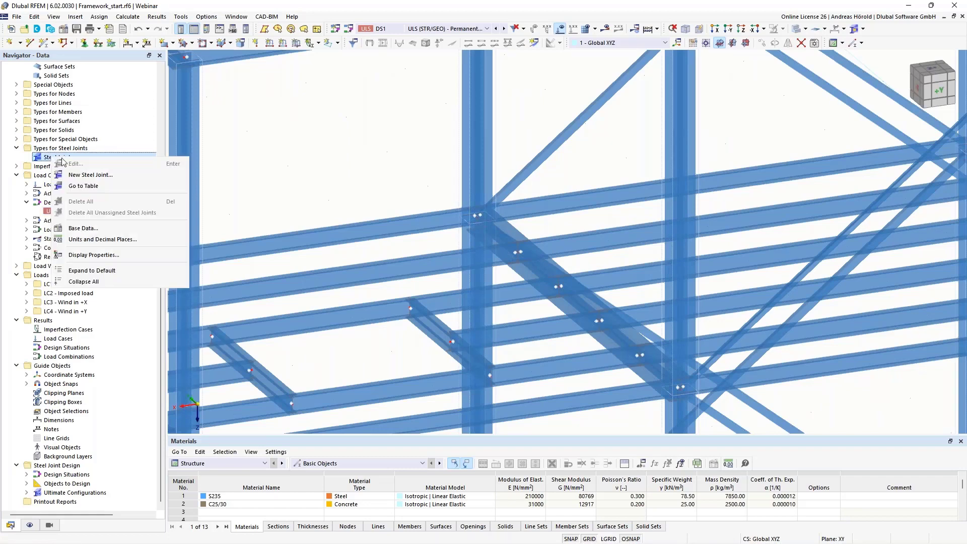
{"action": "left_click", "coordinate": [103, 176]}
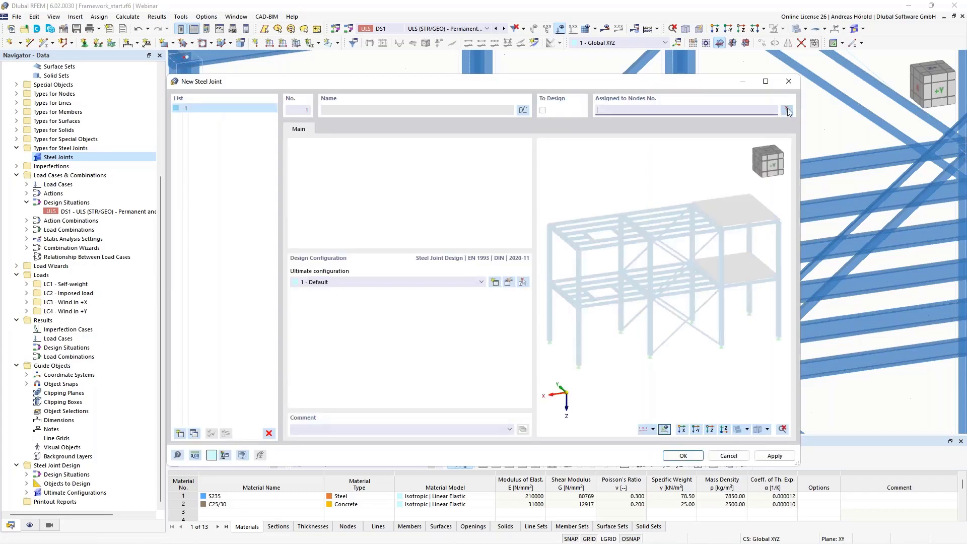
{"action": "left_click", "coordinate": [788, 111]}
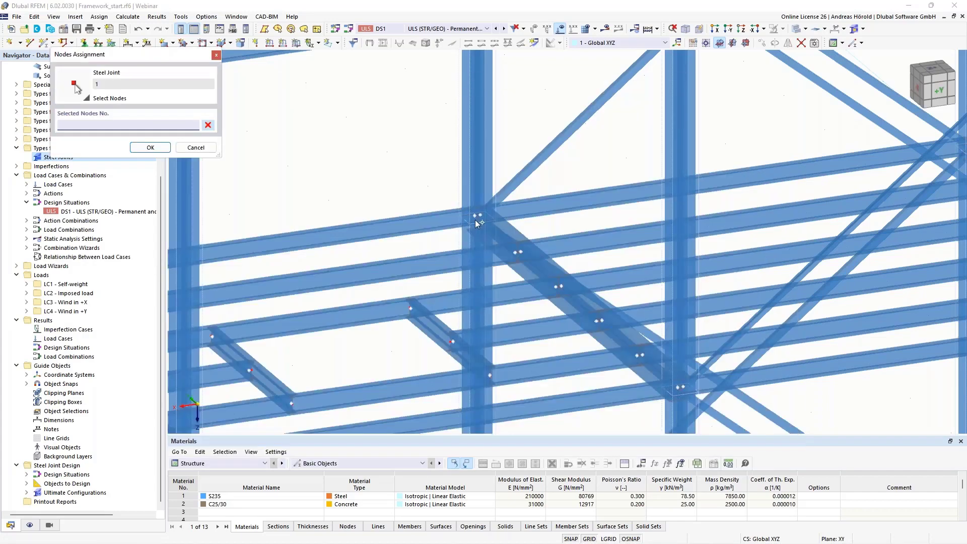
{"action": "left_click", "coordinate": [476, 220]}
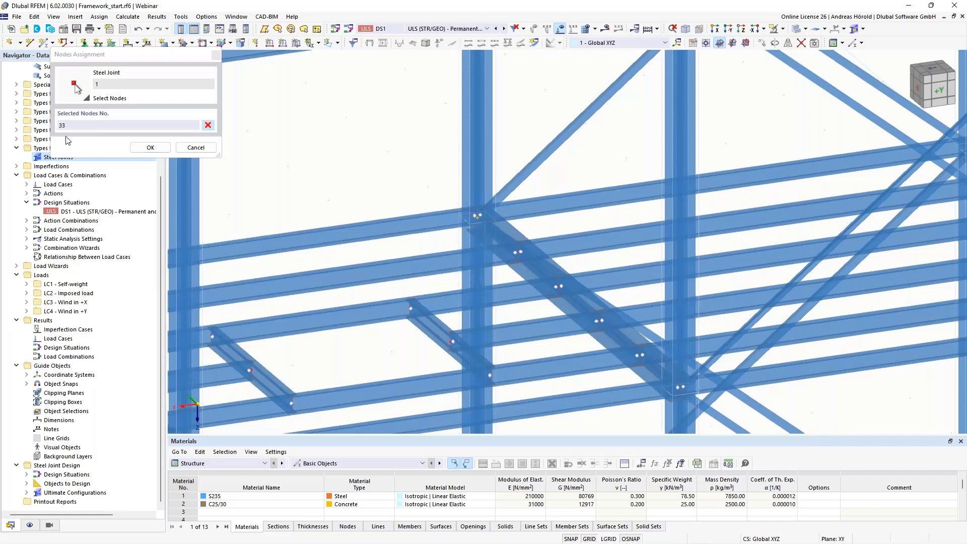
{"action": "left_click", "coordinate": [150, 147]}
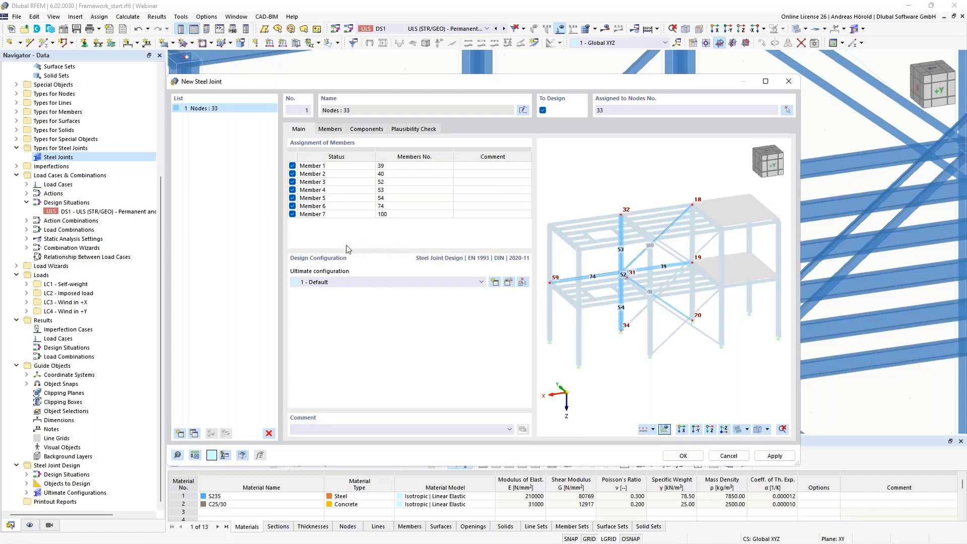
Examine the joint at node 33 and identify each of its assigned members, Member 1 through Member 7, in the preview
{"action": "scroll", "coordinate": [619, 287], "scroll_direction": "up", "scroll_amount": 5}
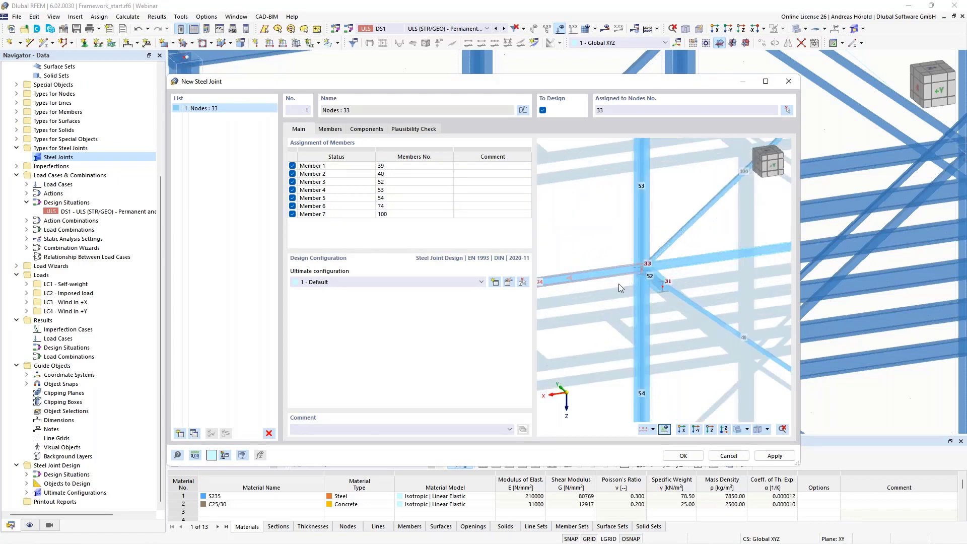
{"action": "scroll", "coordinate": [645, 294], "scroll_direction": "up", "scroll_amount": 3}
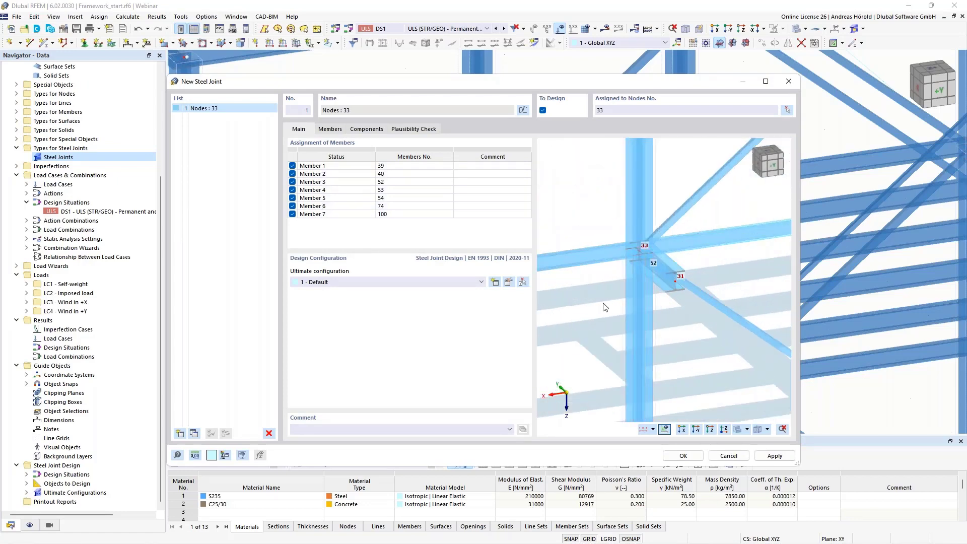
{"action": "middle_click_drag", "start_coordinate": [603, 303], "coordinate": [630, 298], "text": "ctrl"}
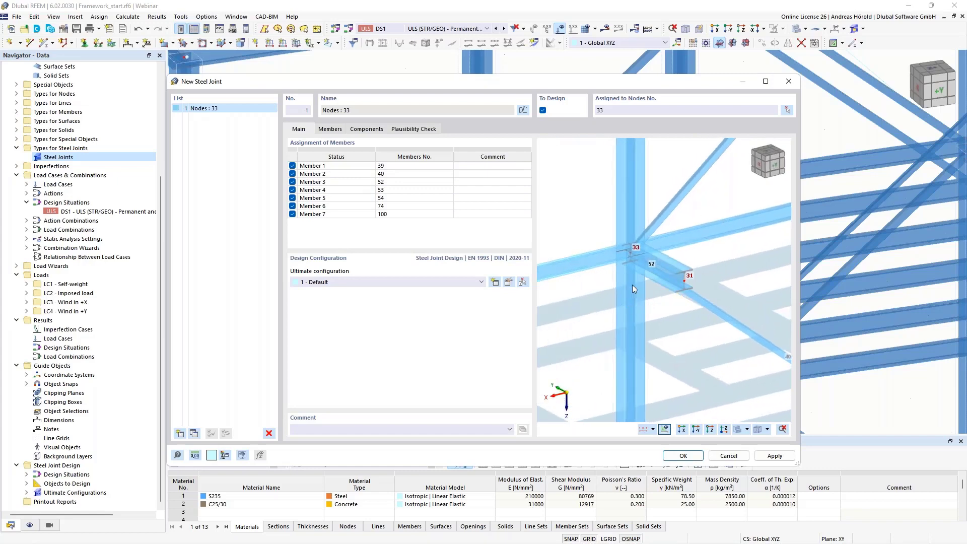
{"action": "scroll", "coordinate": [630, 253], "scroll_direction": "up", "scroll_amount": 2}
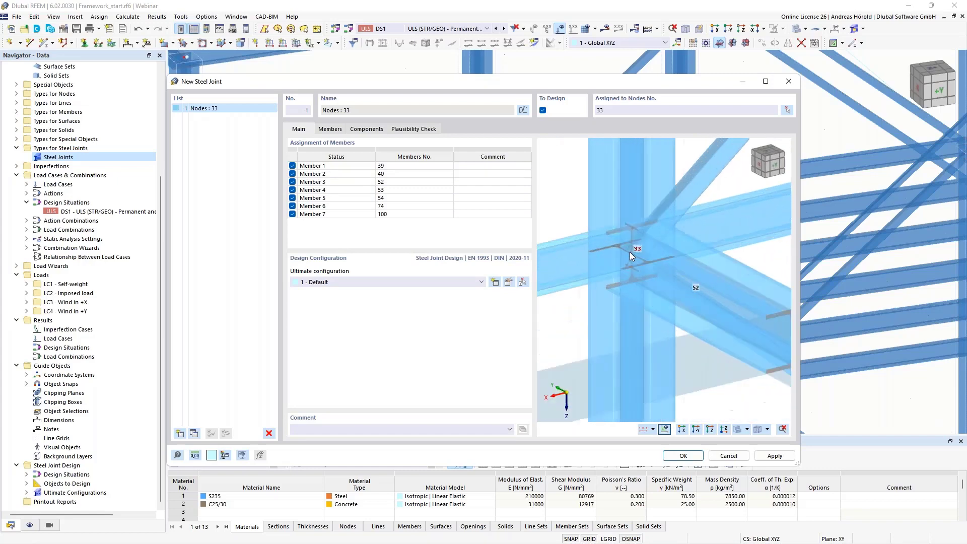
{"action": "scroll", "coordinate": [633, 253], "scroll_direction": "down", "scroll_amount": 3}
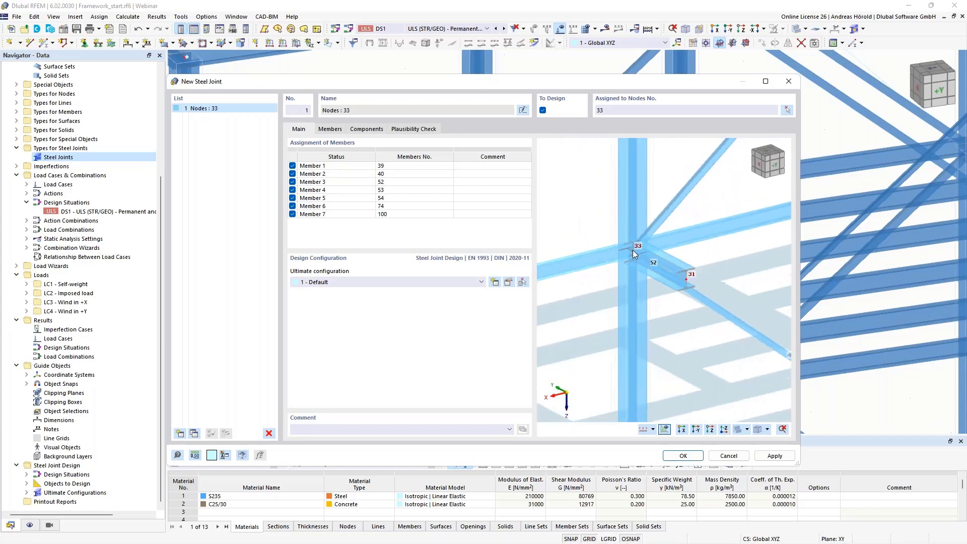
{"action": "double_click", "coordinate": [350, 167]}
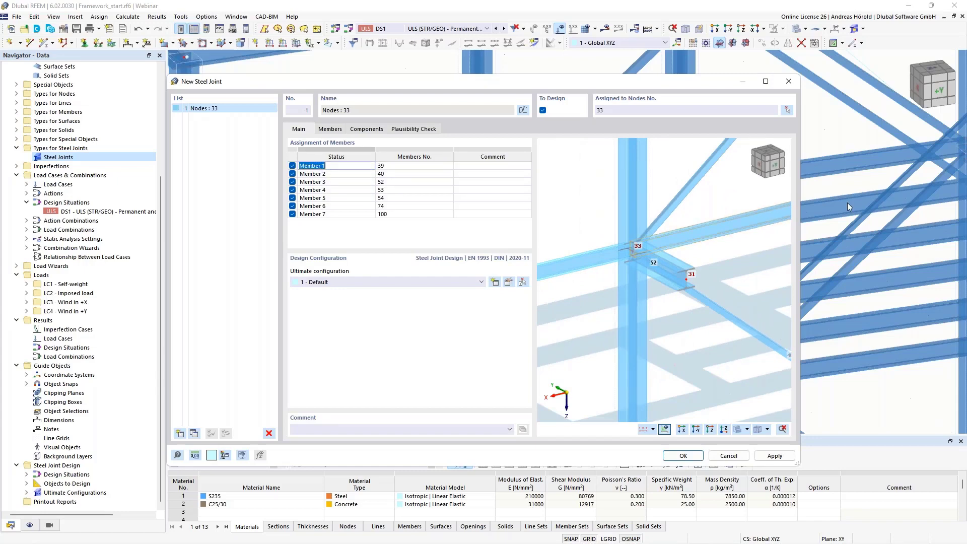
{"action": "double_click", "coordinate": [335, 174]}
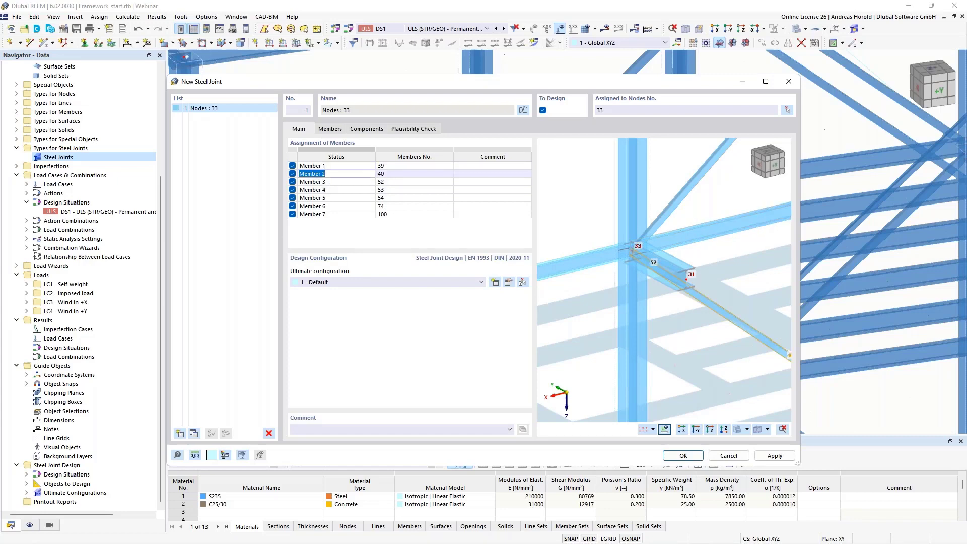
{"action": "double_click", "coordinate": [347, 182]}
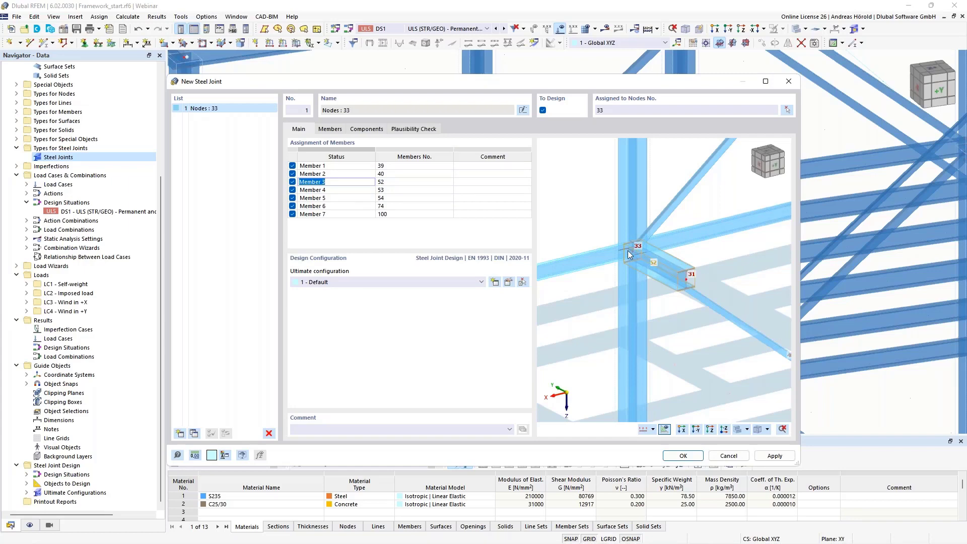
{"action": "double_click", "coordinate": [352, 190]}
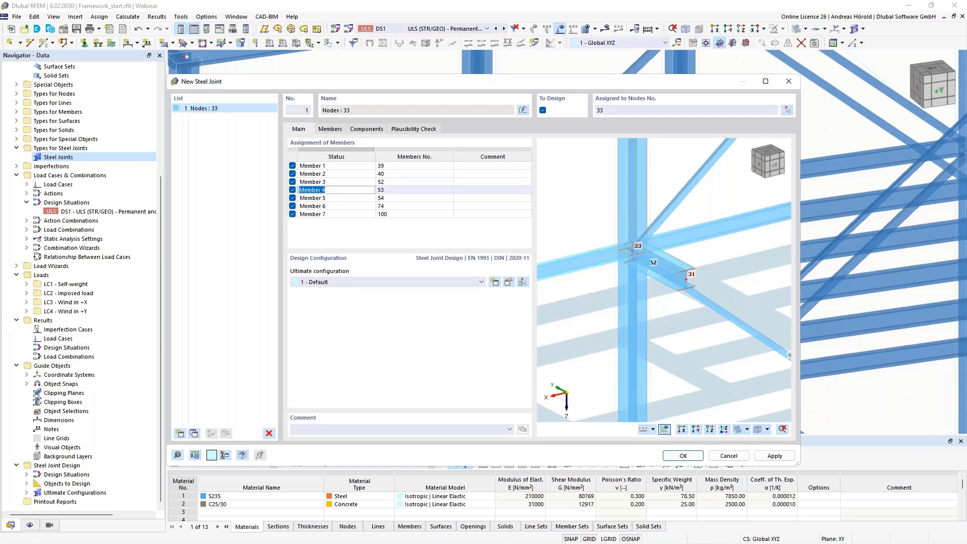
{"action": "left_click", "coordinate": [336, 199]}
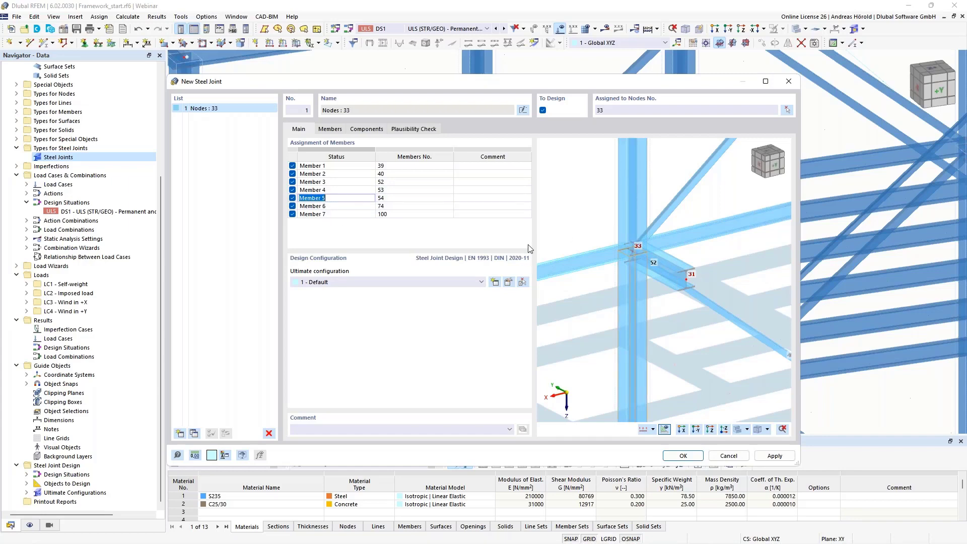
{"action": "left_click", "coordinate": [323, 206]}
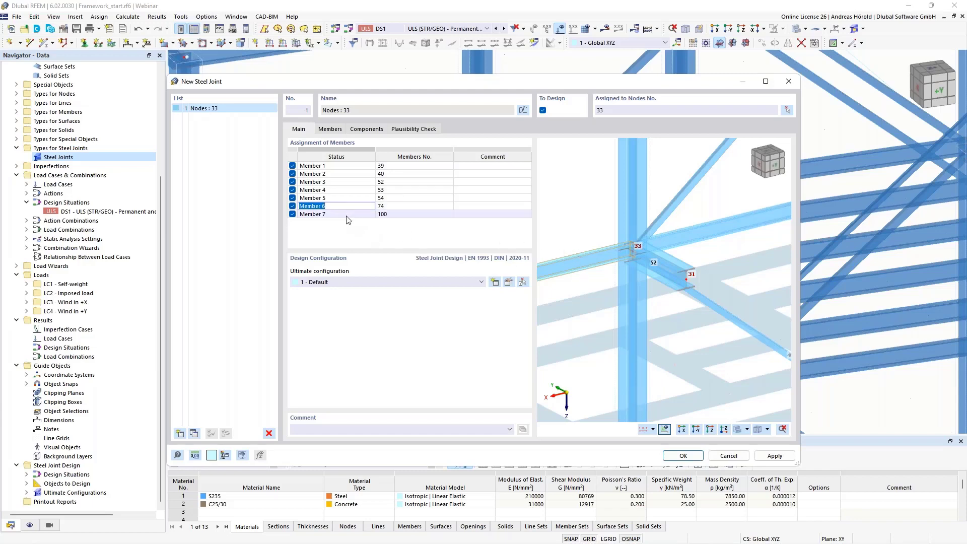
{"action": "left_click", "coordinate": [324, 214]}
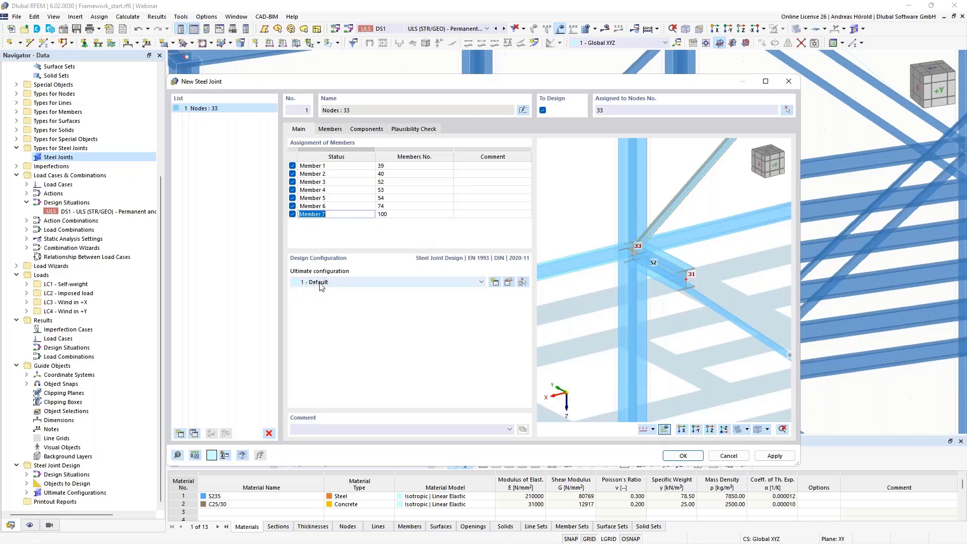
Review the default ultimate configuration's safety factors, analysis iterations and load increments, plastic strain limit, modeling and mesh parameters
{"action": "left_click", "coordinate": [509, 282]}
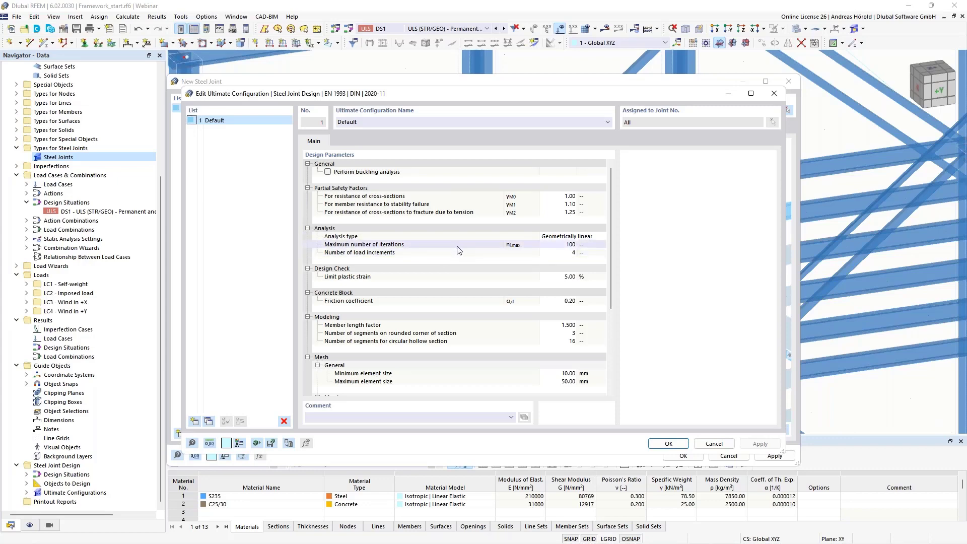
{"action": "left_click", "coordinate": [561, 244]}
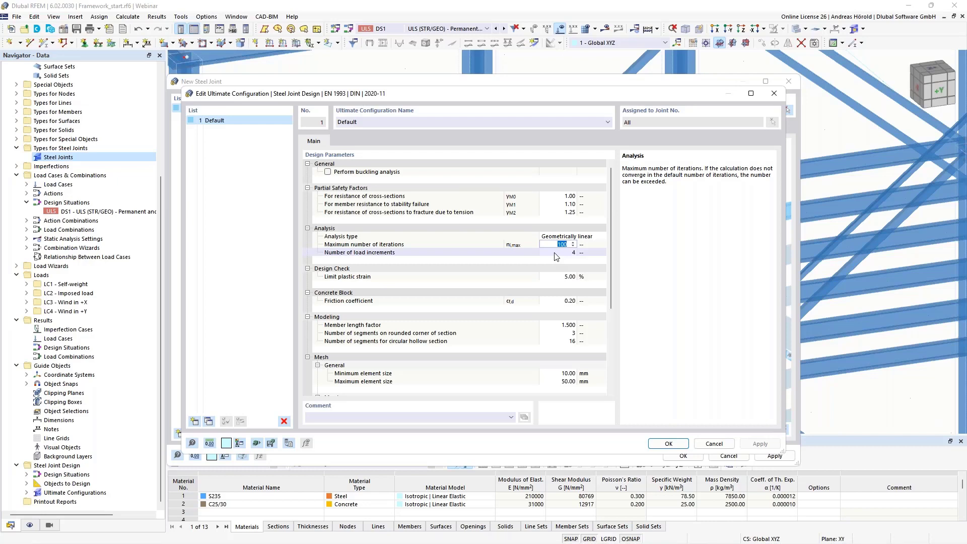
{"action": "left_click", "coordinate": [555, 253]}
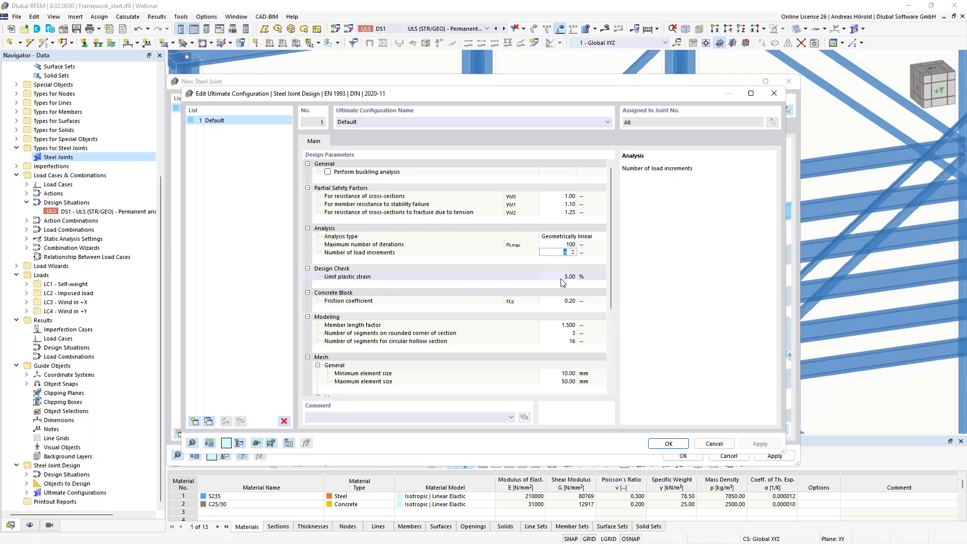
{"action": "scroll", "coordinate": [492, 323], "scroll_direction": "down", "scroll_amount": 5}
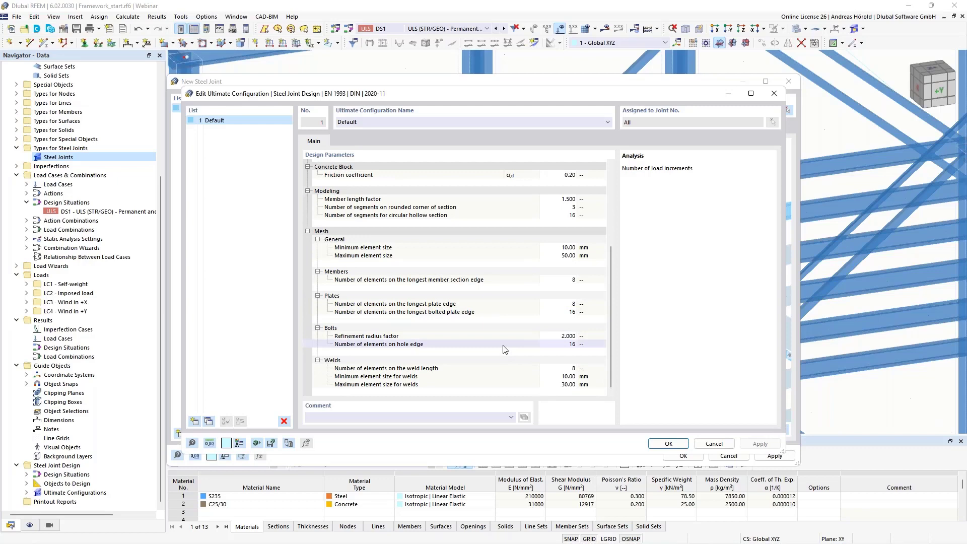
{"action": "scroll", "coordinate": [503, 342], "scroll_direction": "up", "scroll_amount": 5}
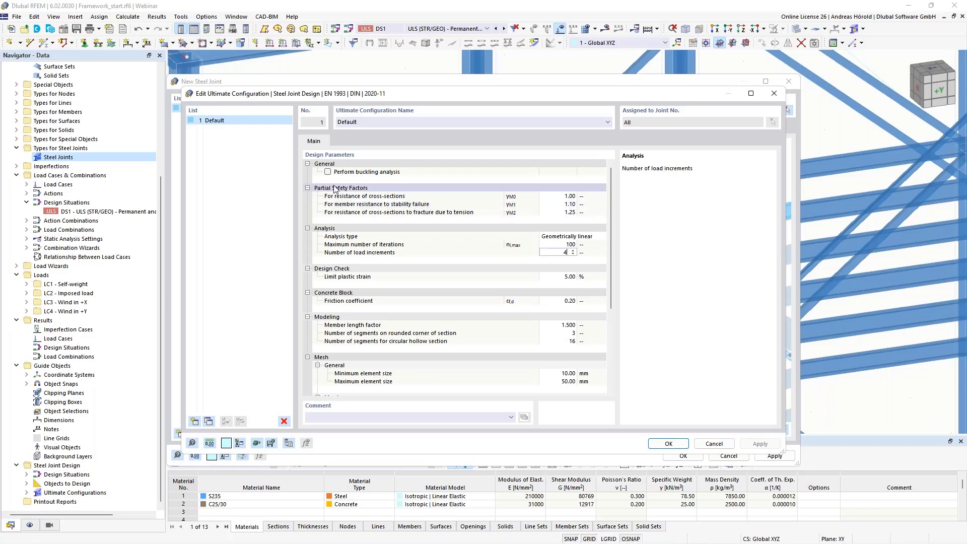
Temporarily enable buckling analysis to review its eigenvalue, static analysis and limit load factor settings, and close the configuration with it disabled
{"action": "left_click", "coordinate": [328, 172]}
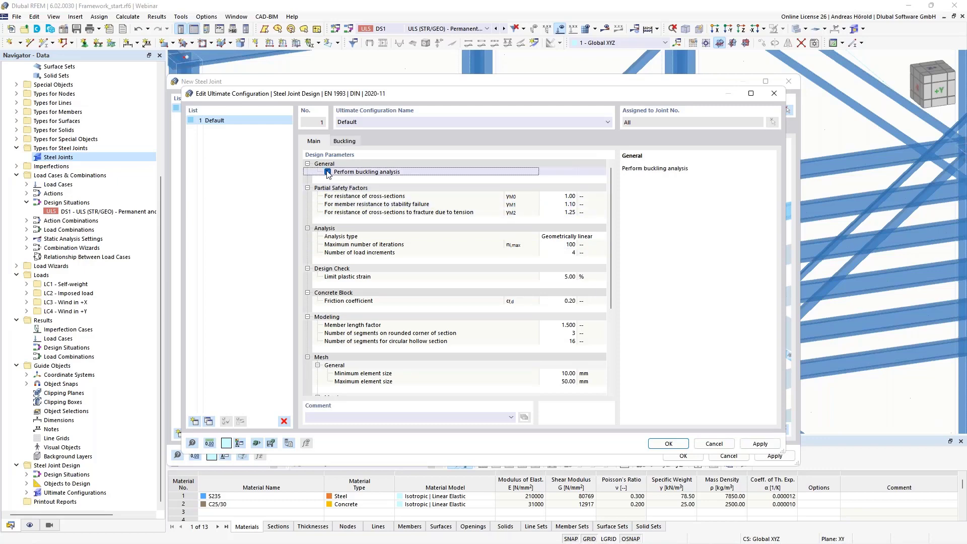
{"action": "left_click", "coordinate": [343, 142]}
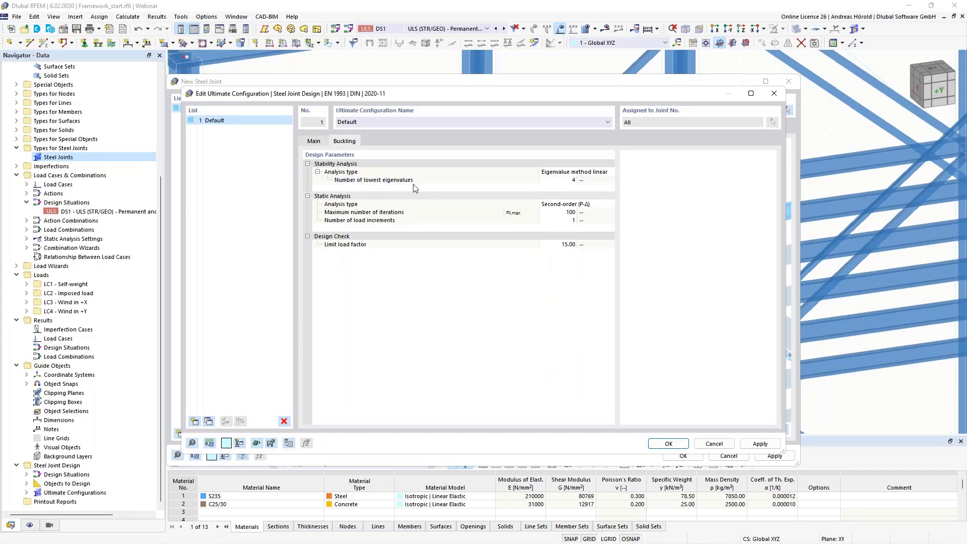
{"action": "left_click", "coordinate": [572, 181]}
{"action": "left_click", "coordinate": [572, 181]}
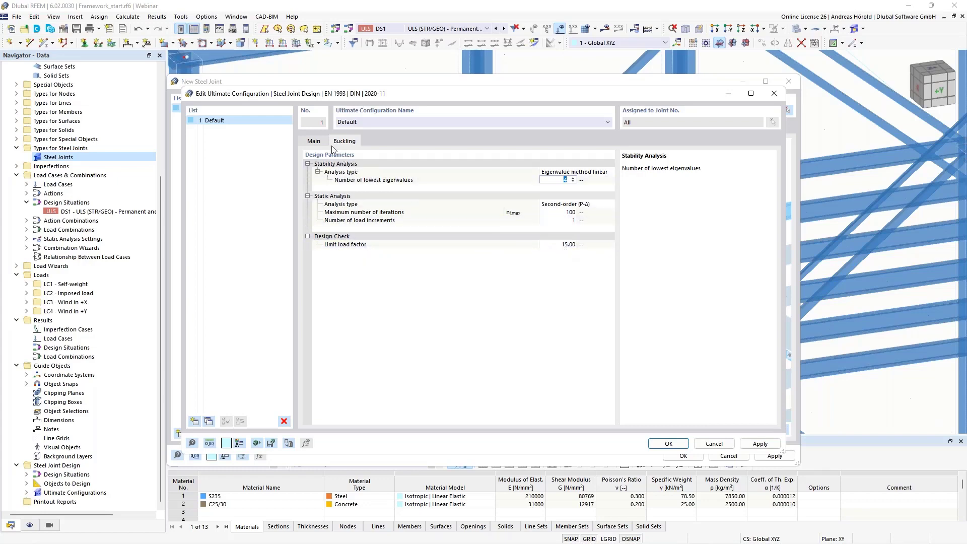
{"action": "left_click", "coordinate": [313, 141]}
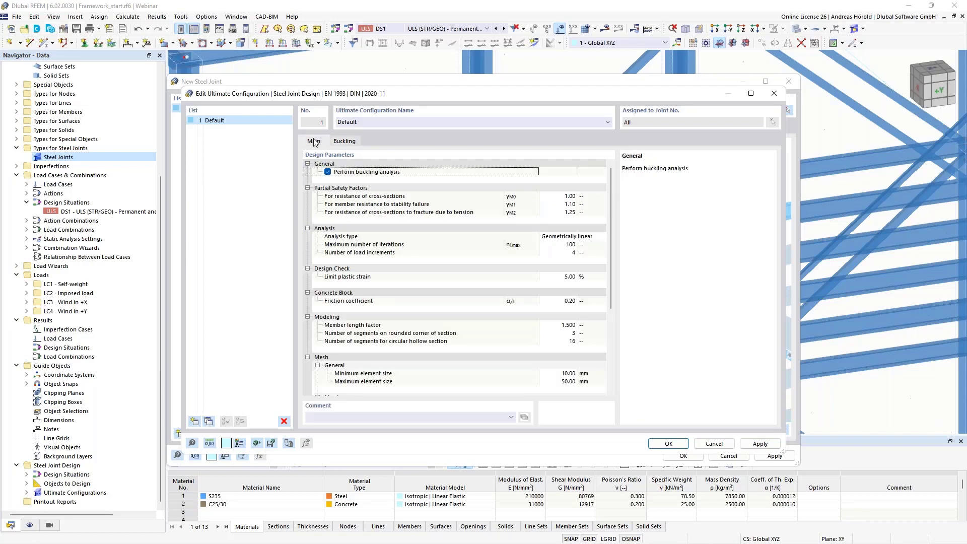
{"action": "left_click", "coordinate": [328, 172]}
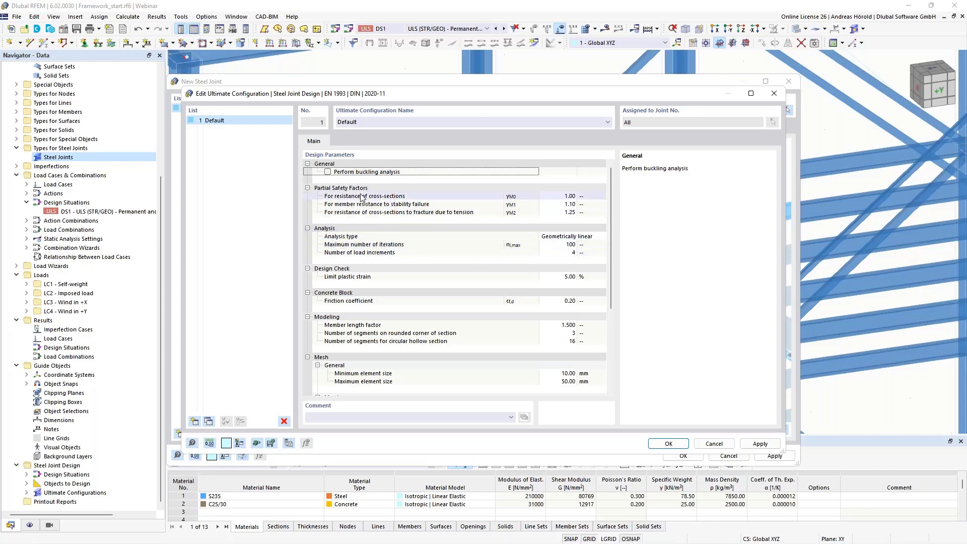
{"action": "left_click", "coordinate": [669, 444]}
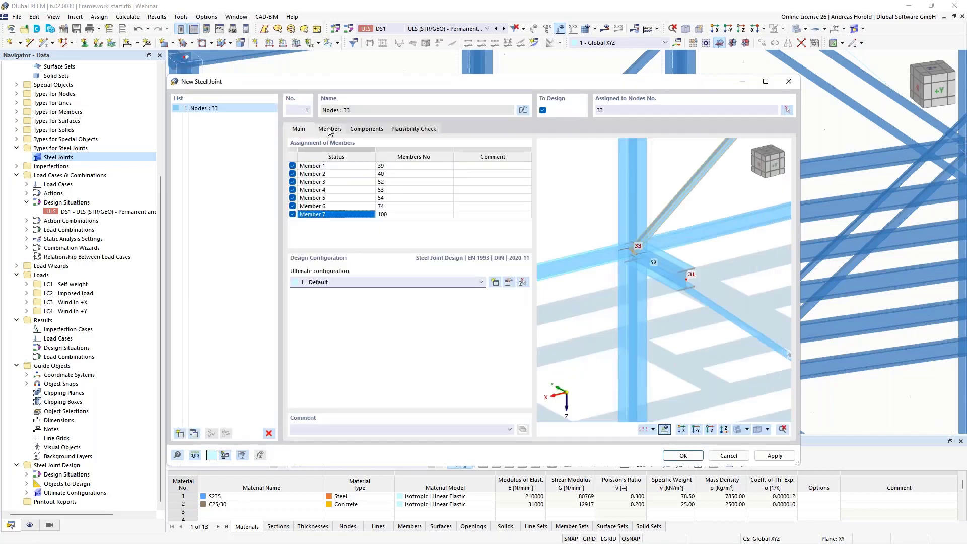
Make Member 5, the lower column segment, the joint's only supported end instead of Member 1, and inspect it in the preview
{"action": "left_click", "coordinate": [330, 130]}
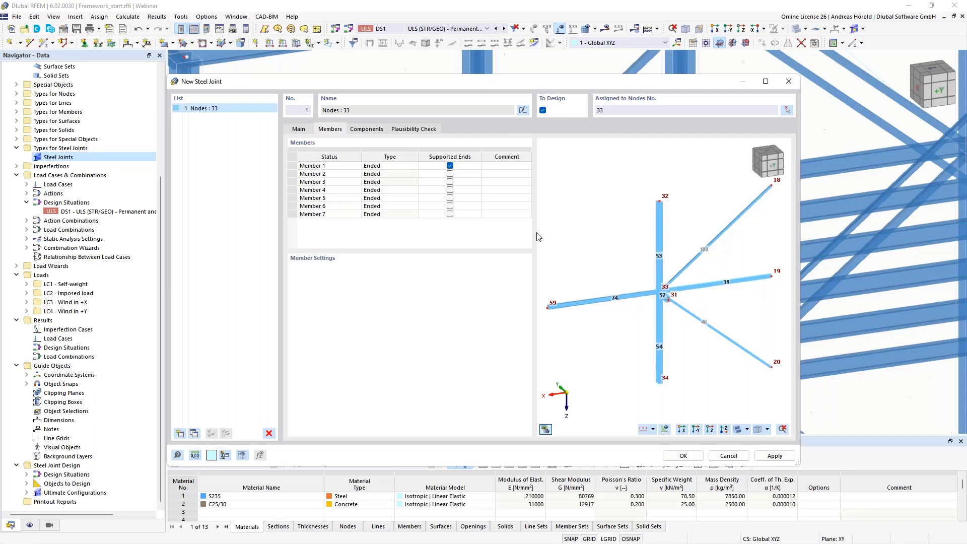
{"action": "left_click", "coordinate": [450, 206]}
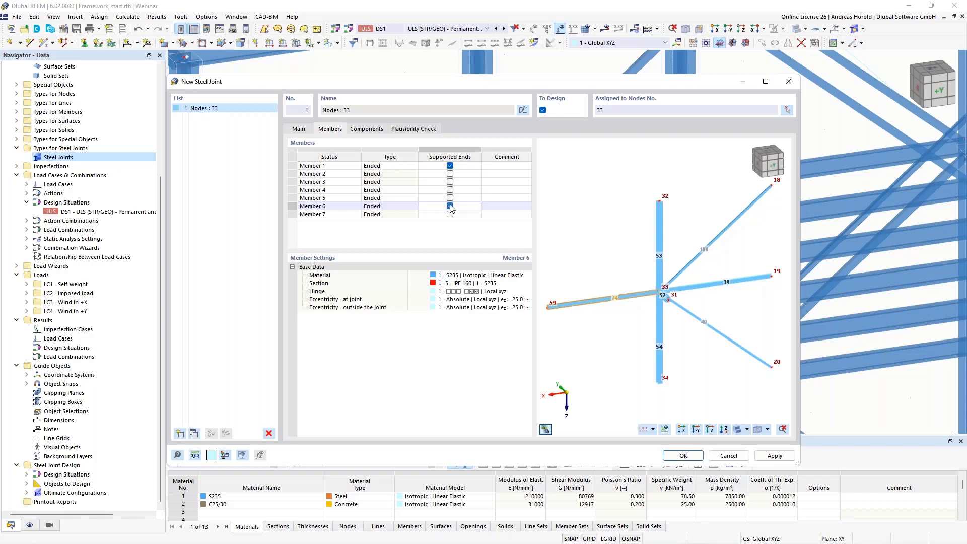
{"action": "left_click", "coordinate": [451, 198]}
{"action": "left_click", "coordinate": [449, 205]}
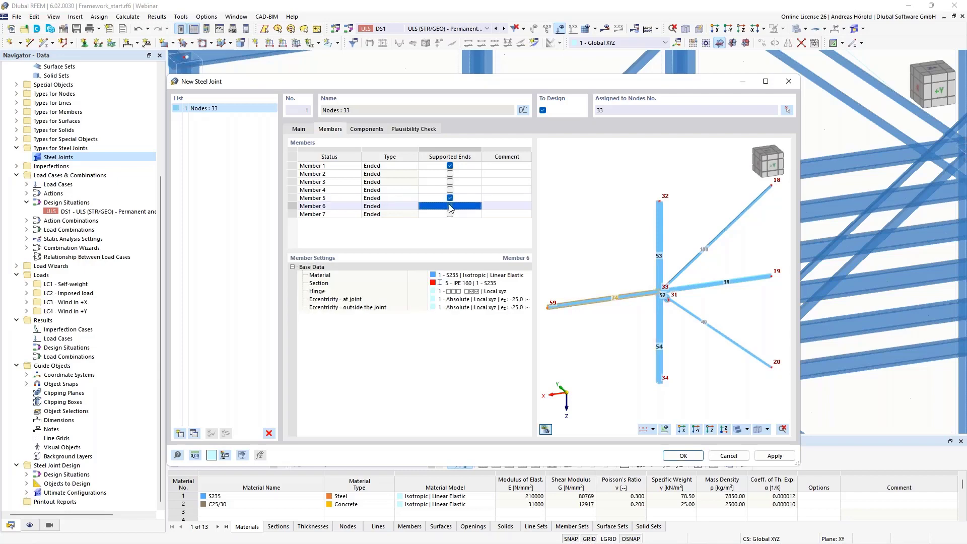
{"action": "left_click", "coordinate": [450, 166]}
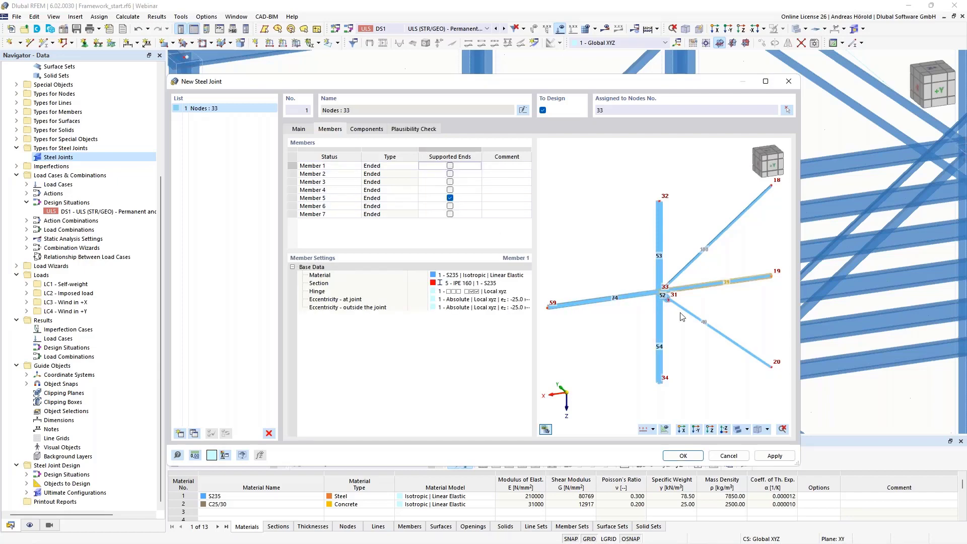
{"action": "scroll", "coordinate": [661, 321], "scroll_direction": "up", "scroll_amount": 4}
{"action": "left_click", "coordinate": [478, 198]}
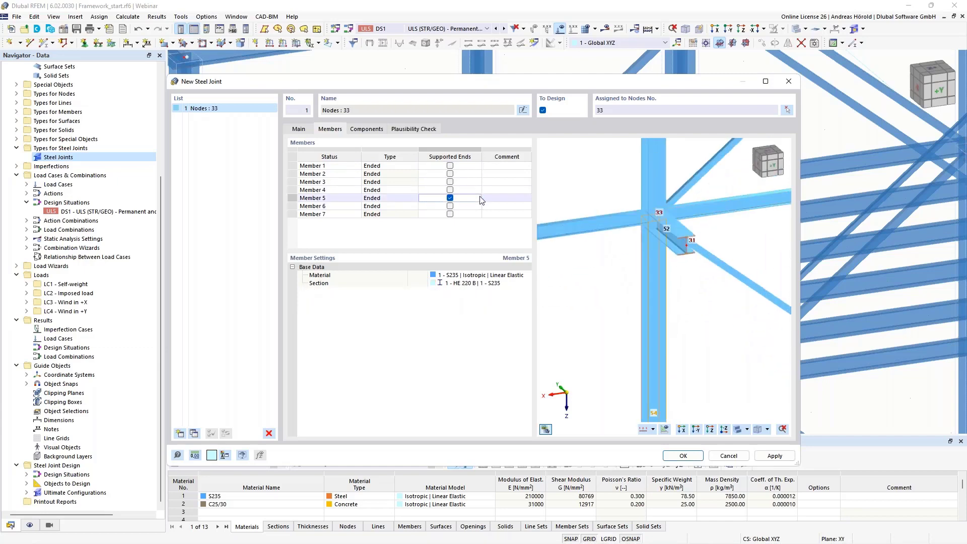
{"action": "scroll", "coordinate": [663, 337], "scroll_direction": "down", "scroll_amount": 4}
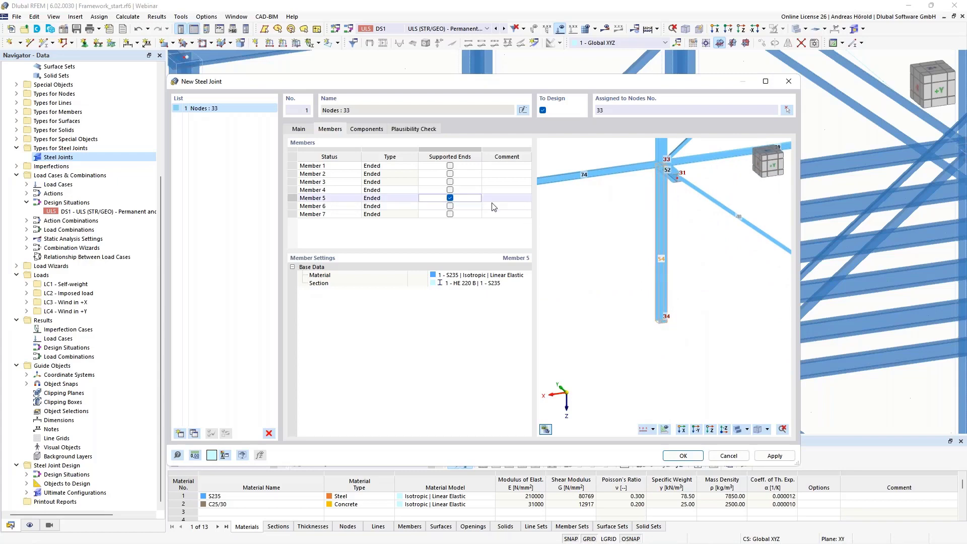
{"action": "scroll", "coordinate": [653, 199], "scroll_direction": "up", "scroll_amount": 4}
{"action": "middle_click_drag", "start_coordinate": [651, 195], "coordinate": [612, 280]}
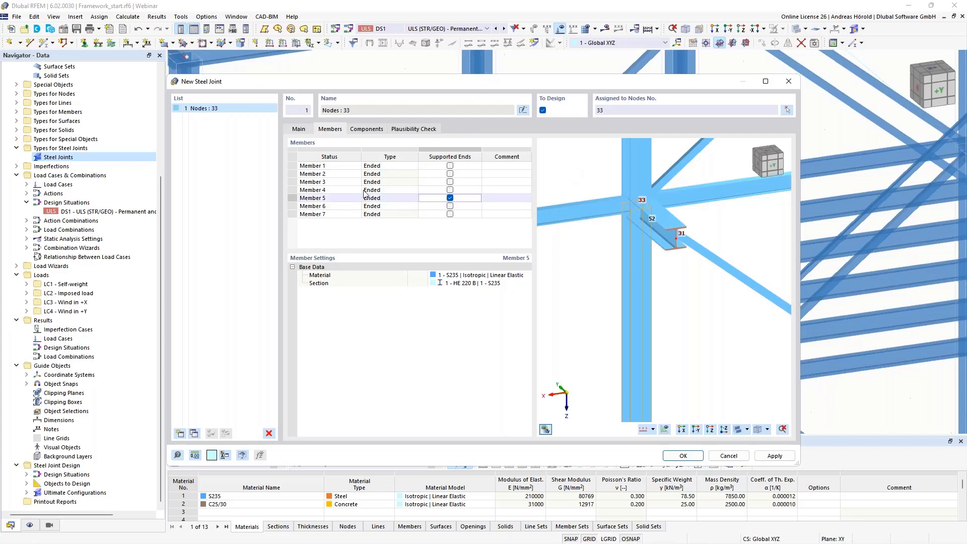
Set the column segments, Member 4 and Member 5, to the Continuous type and check the types of the other members
{"action": "left_click", "coordinate": [387, 189]}
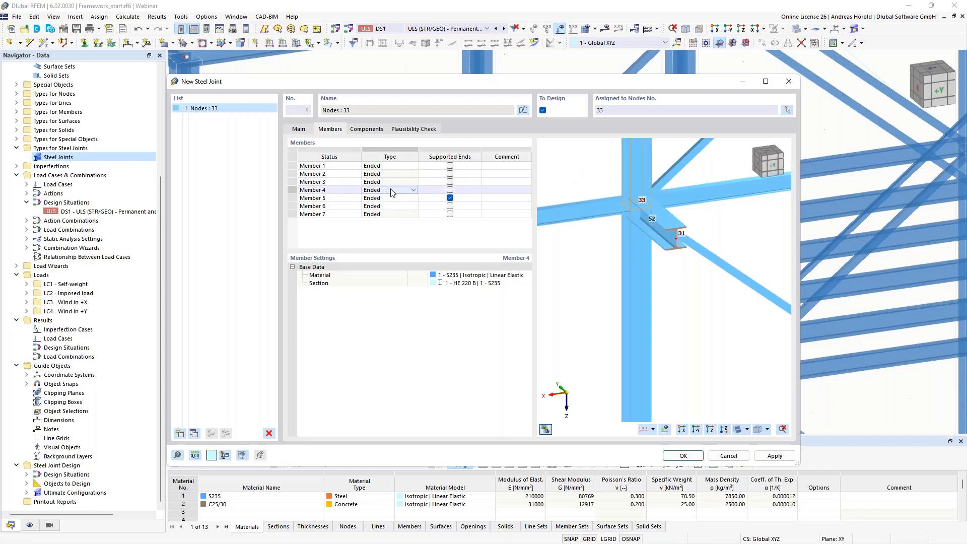
{"action": "left_click", "coordinate": [413, 190]}
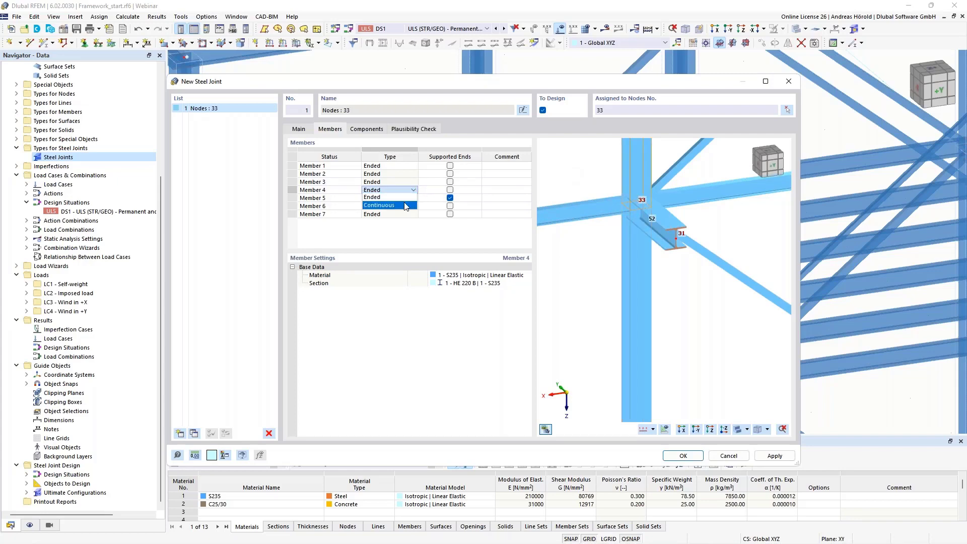
{"action": "left_click", "coordinate": [405, 206]}
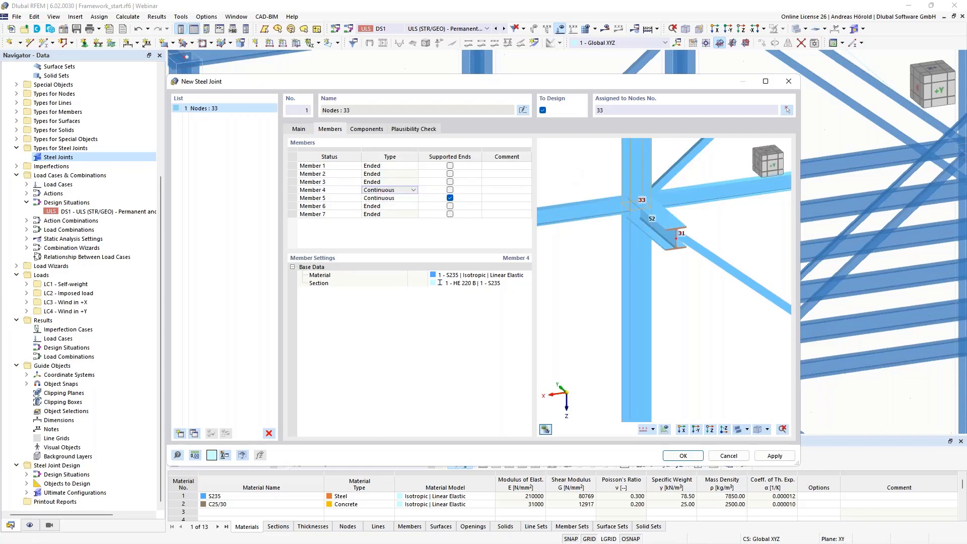
{"action": "left_click", "coordinate": [397, 198]}
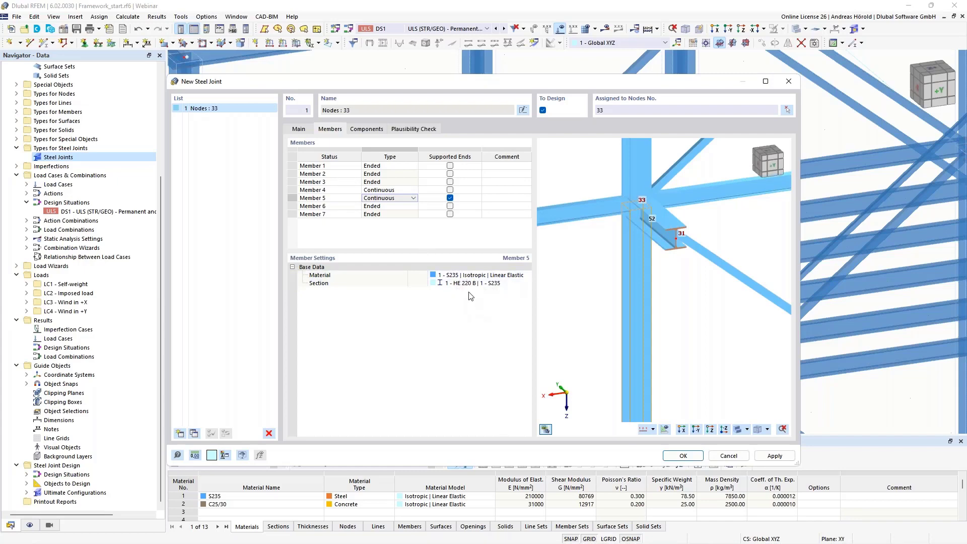
{"action": "left_click", "coordinate": [380, 206]}
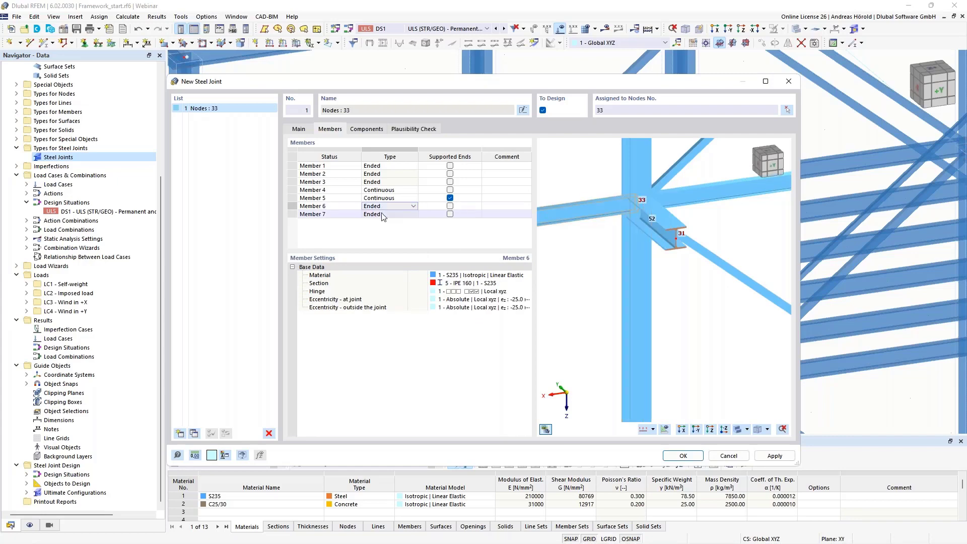
{"action": "left_click", "coordinate": [382, 214]}
{"action": "left_click", "coordinate": [381, 190]}
{"action": "left_click", "coordinate": [380, 175]}
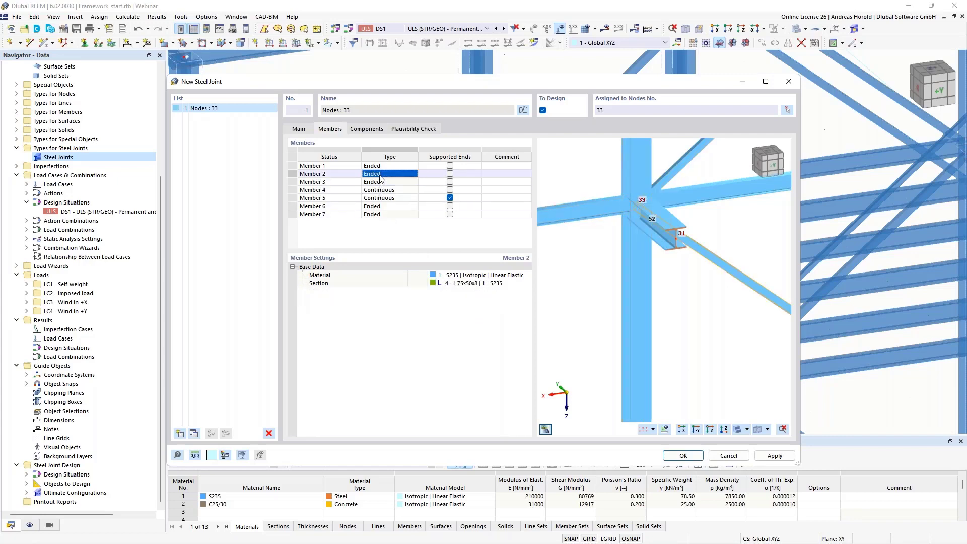
Review the component types available for the joint, from modifications and stiffening elements to connection elements, without inserting one
{"action": "left_click", "coordinate": [363, 129]}
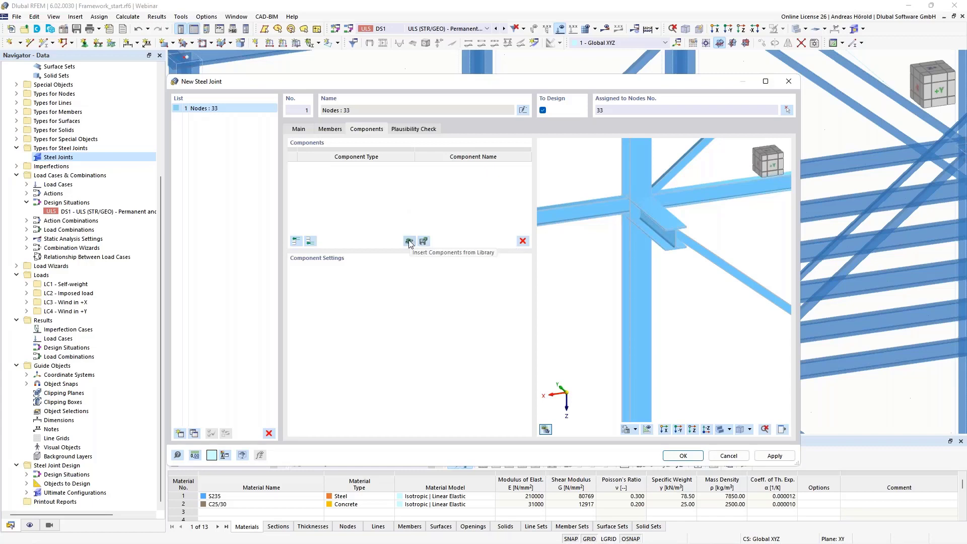
{"action": "left_click", "coordinate": [309, 241]}
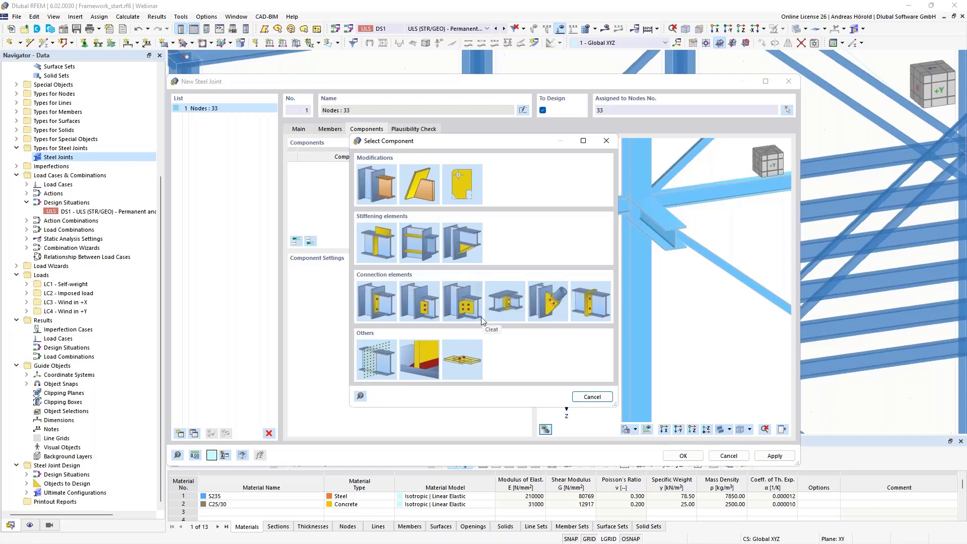
{"action": "left_click", "coordinate": [592, 396]}
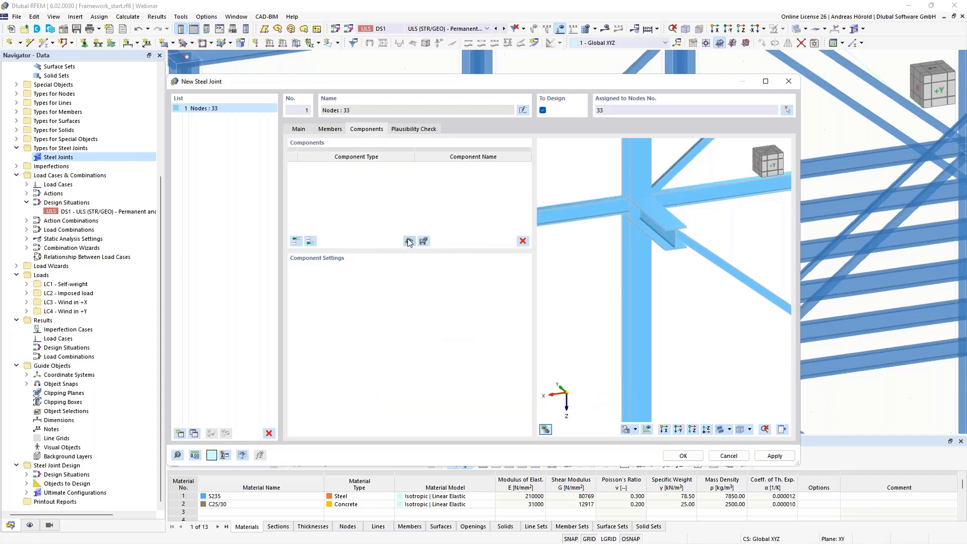
Examine the rigid templates in the component library for beam to column, continuous column, continuous beam and cross joints
{"action": "left_click", "coordinate": [408, 243]}
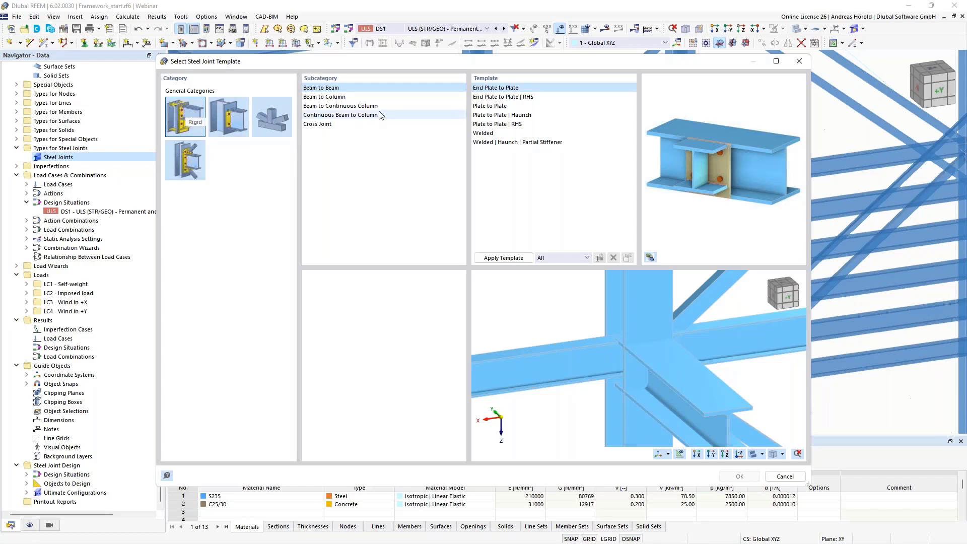
{"action": "left_click", "coordinate": [324, 97]}
{"action": "left_click", "coordinate": [509, 106]}
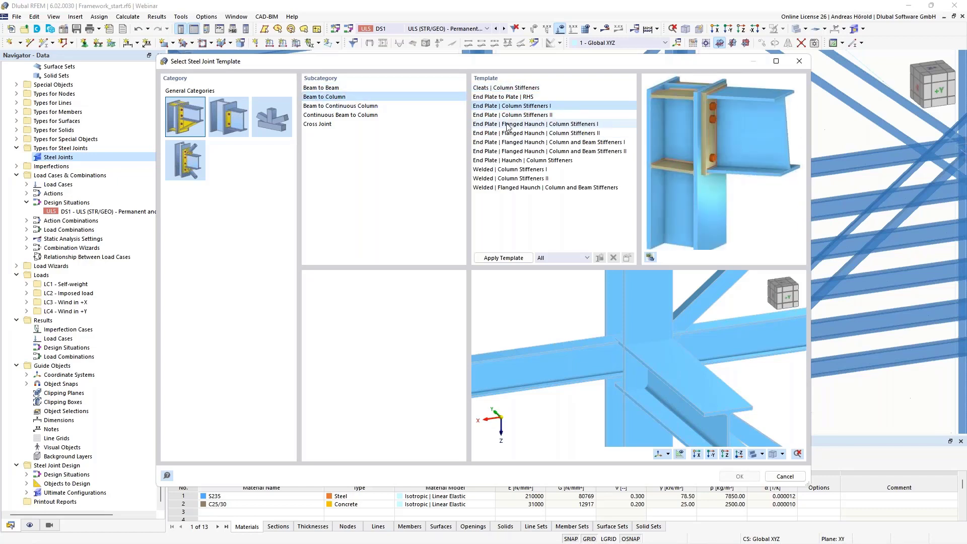
{"action": "left_click", "coordinate": [507, 125]}
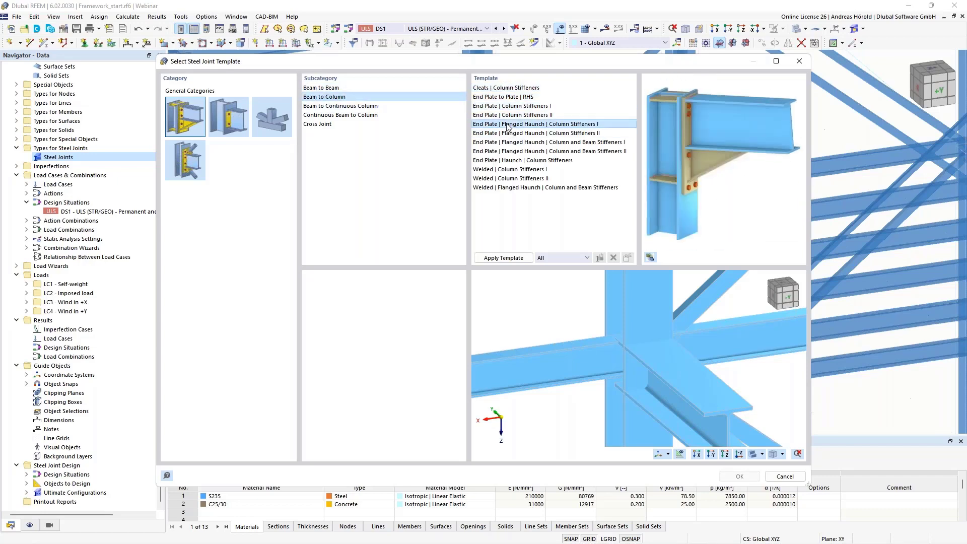
{"action": "left_click", "coordinate": [520, 160]}
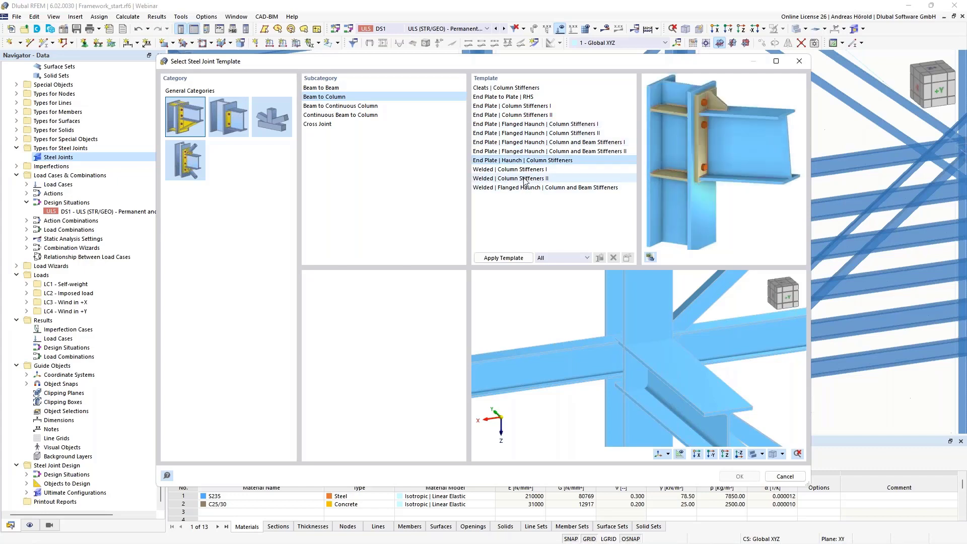
{"action": "left_click", "coordinate": [510, 178]}
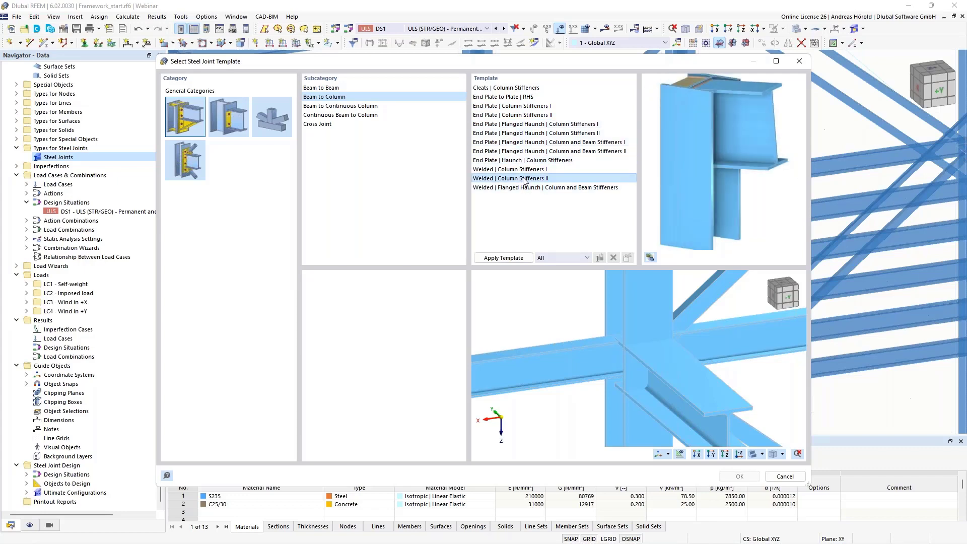
{"action": "left_click", "coordinate": [323, 107]}
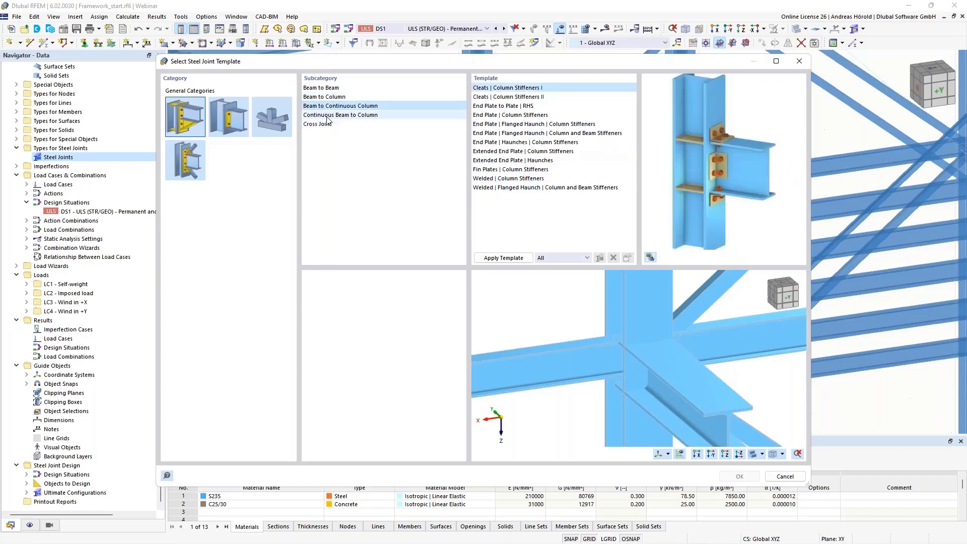
{"action": "left_click", "coordinate": [327, 116]}
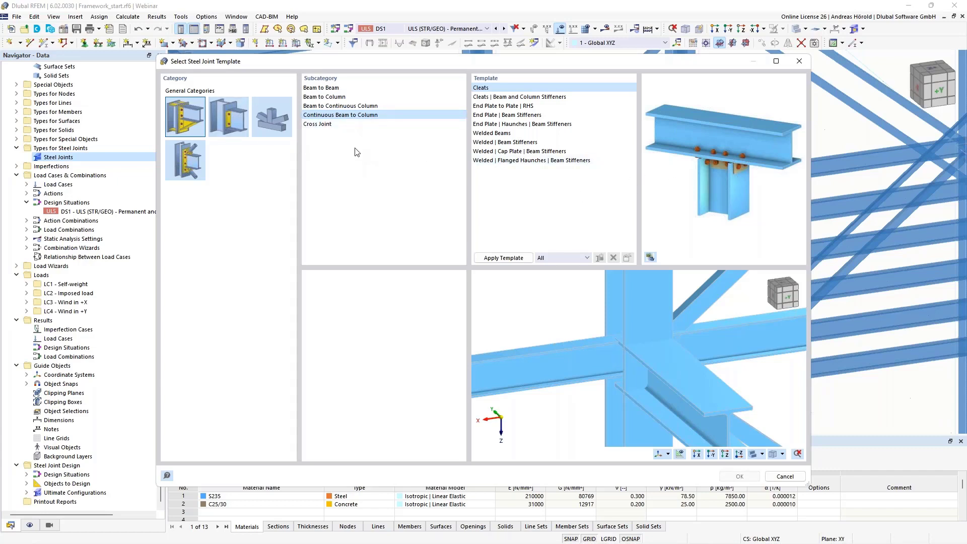
{"action": "left_click", "coordinate": [319, 124]}
{"action": "left_click", "coordinate": [511, 133]}
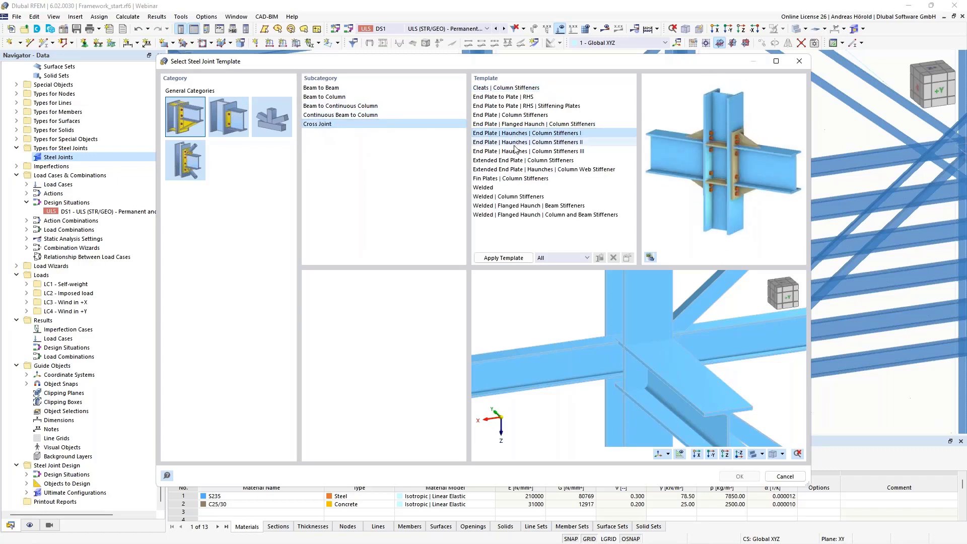
{"action": "left_click", "coordinate": [518, 163]}
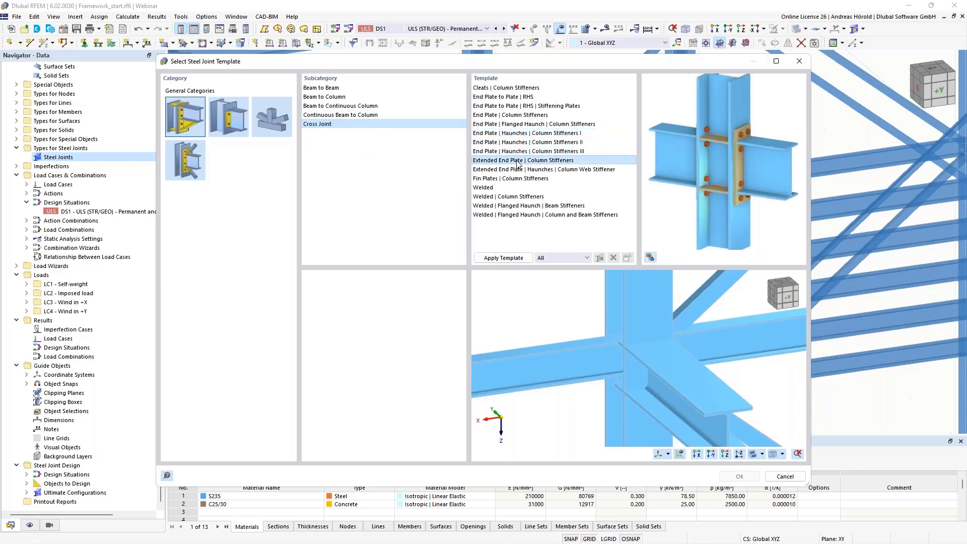
Compare the cleat, fin plate and short end plate templates for cross joints, beam to beam and beam to continuous column connections
{"action": "left_click", "coordinate": [231, 117]}
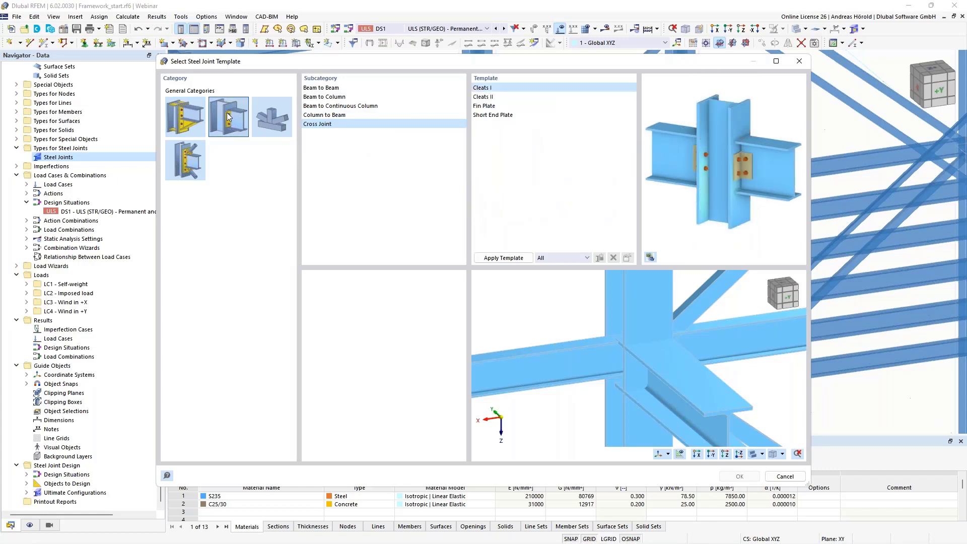
{"action": "left_click", "coordinate": [320, 87]}
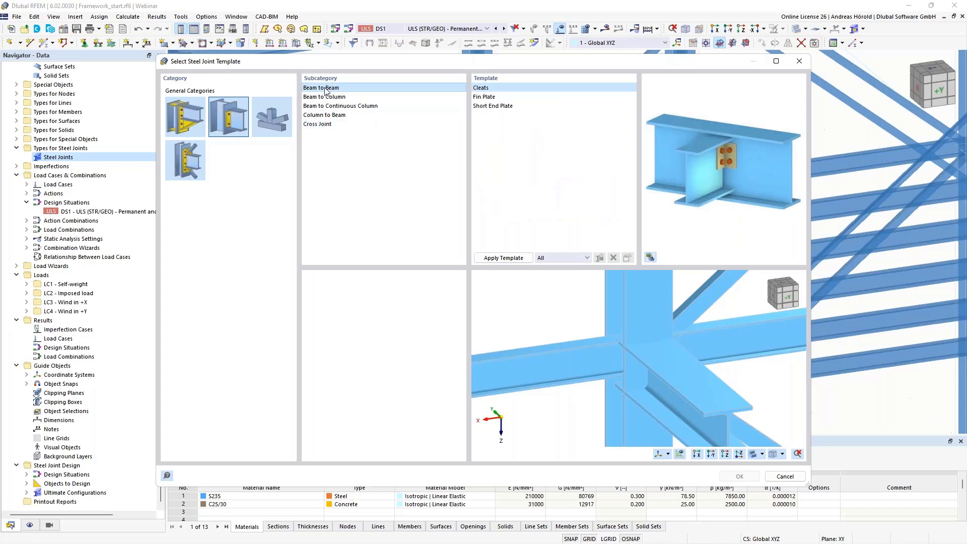
{"action": "left_click", "coordinate": [502, 97]}
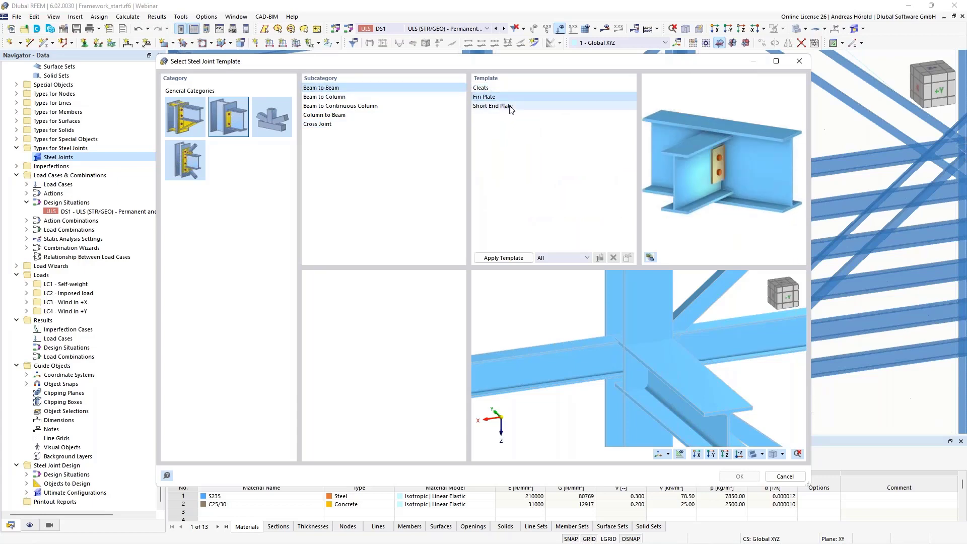
{"action": "left_click", "coordinate": [505, 106]}
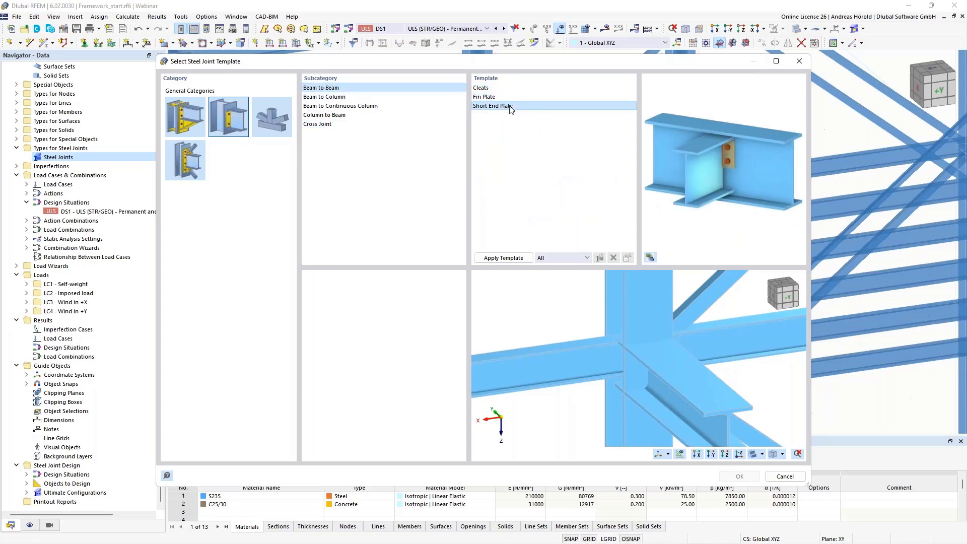
{"action": "left_click", "coordinate": [328, 106]}
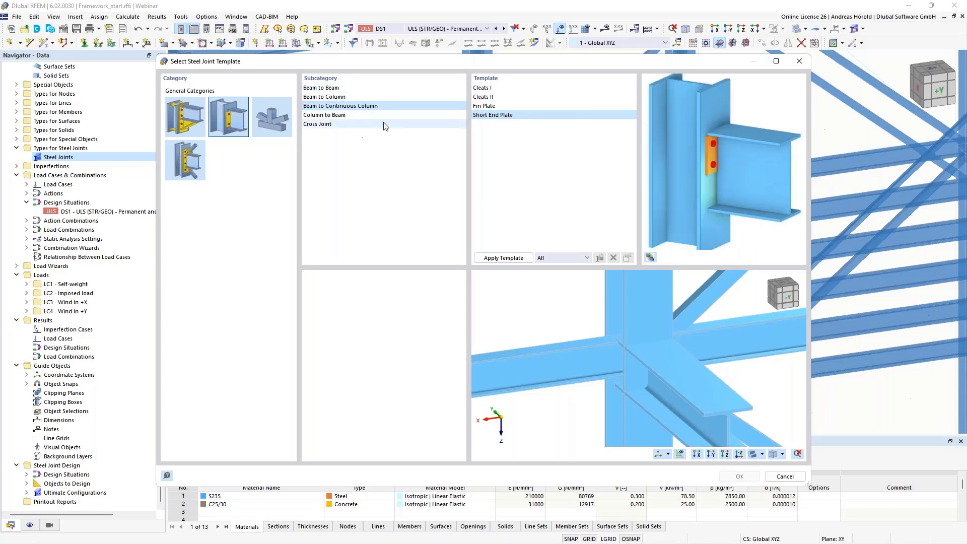
{"action": "left_click", "coordinate": [490, 88]}
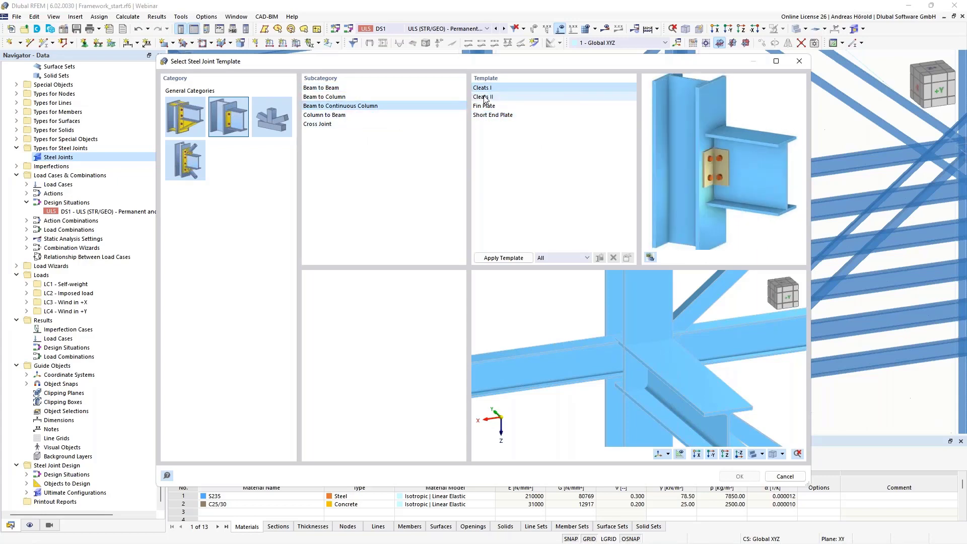
{"action": "left_click", "coordinate": [485, 98]}
{"action": "left_click", "coordinate": [486, 111]}
{"action": "left_click", "coordinate": [486, 107]}
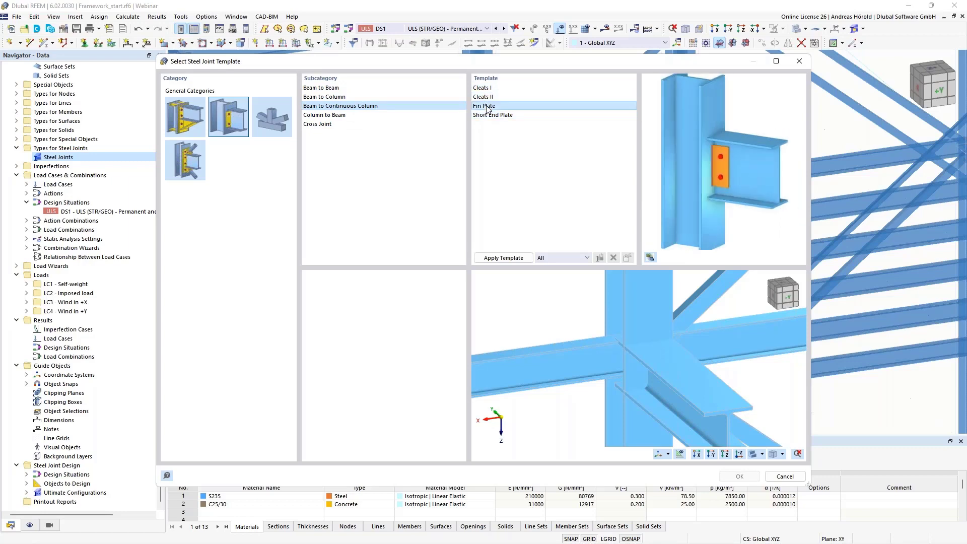
{"action": "left_click", "coordinate": [494, 115]}
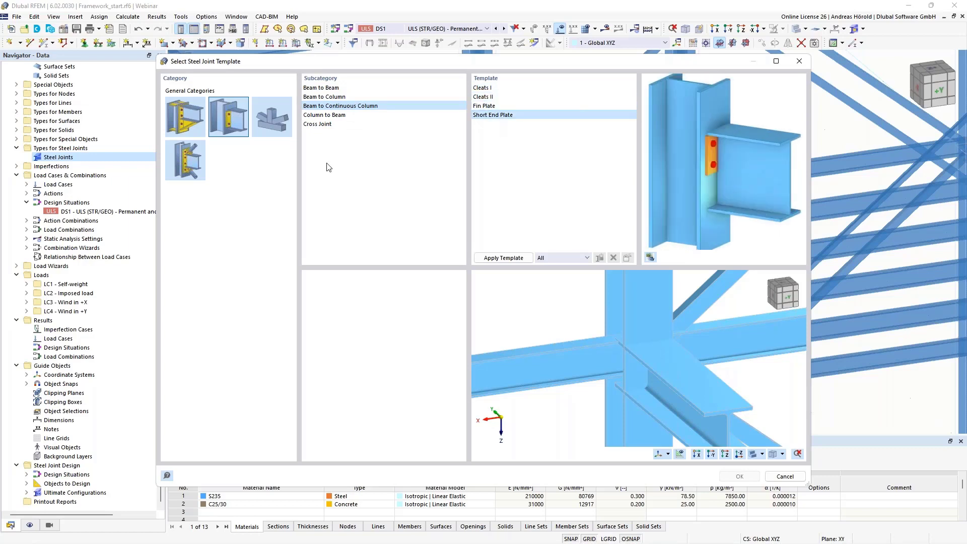
Examine the truss joint templates for K, T and X joints, including the welded, connecting plate and RHS variants
{"action": "left_click", "coordinate": [270, 117]}
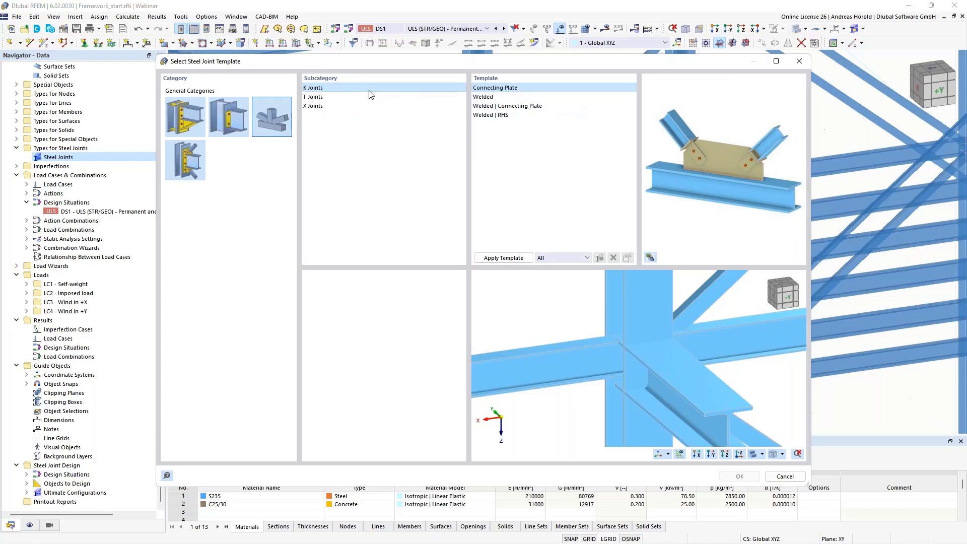
{"action": "left_click", "coordinate": [486, 99]}
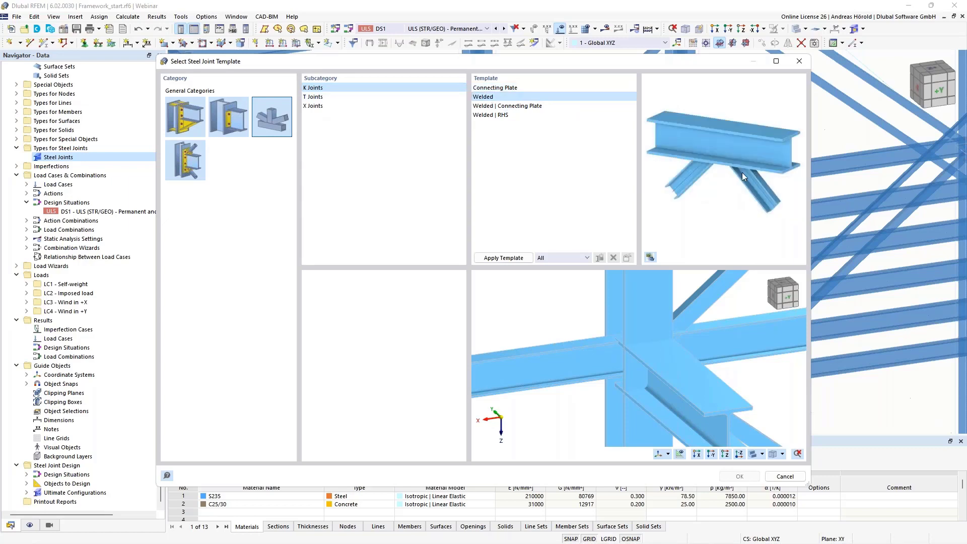
{"action": "left_click", "coordinate": [502, 106]}
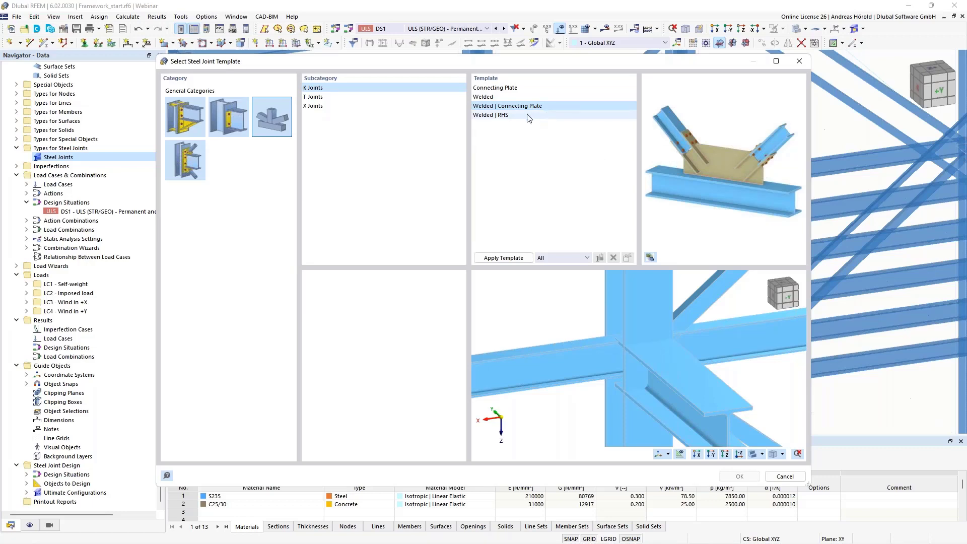
{"action": "left_click", "coordinate": [504, 116]}
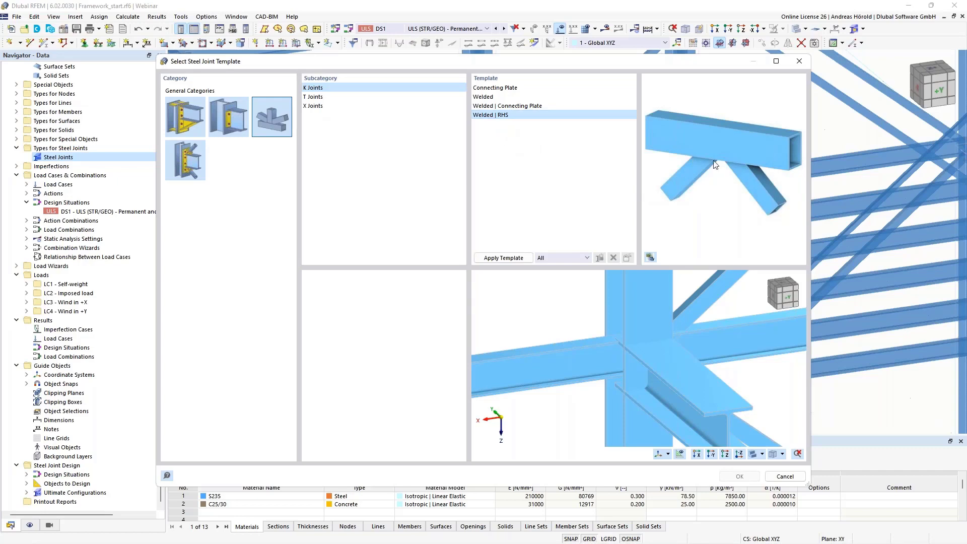
{"action": "left_click", "coordinate": [316, 98]}
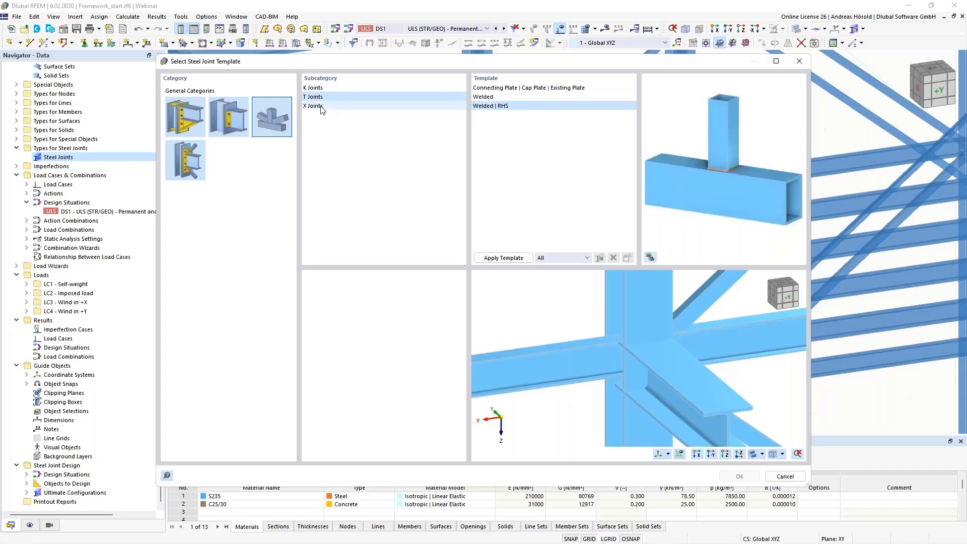
{"action": "left_click", "coordinate": [315, 106]}
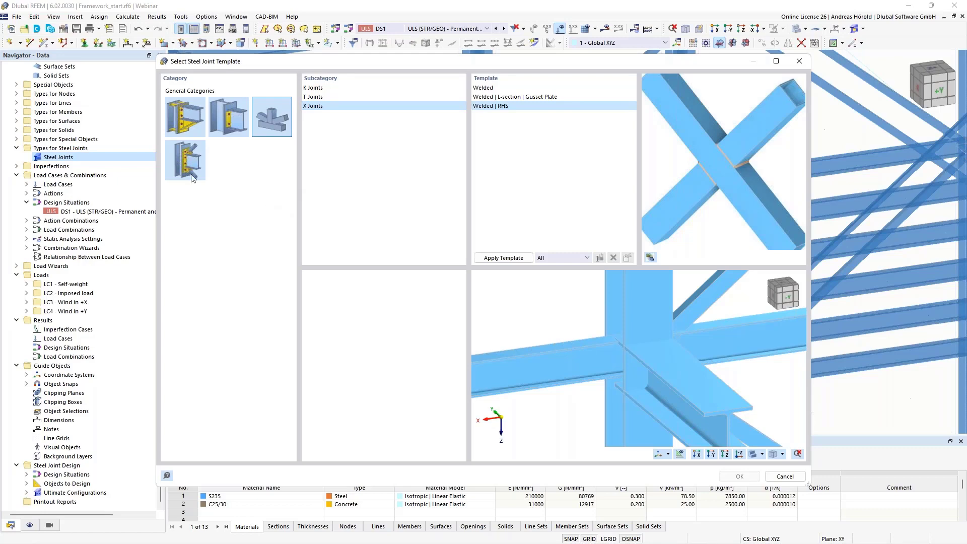
Examine the templates combining beams with diagonal braces for beam to column and beam to continuous column connections
{"action": "left_click", "coordinate": [183, 162]}
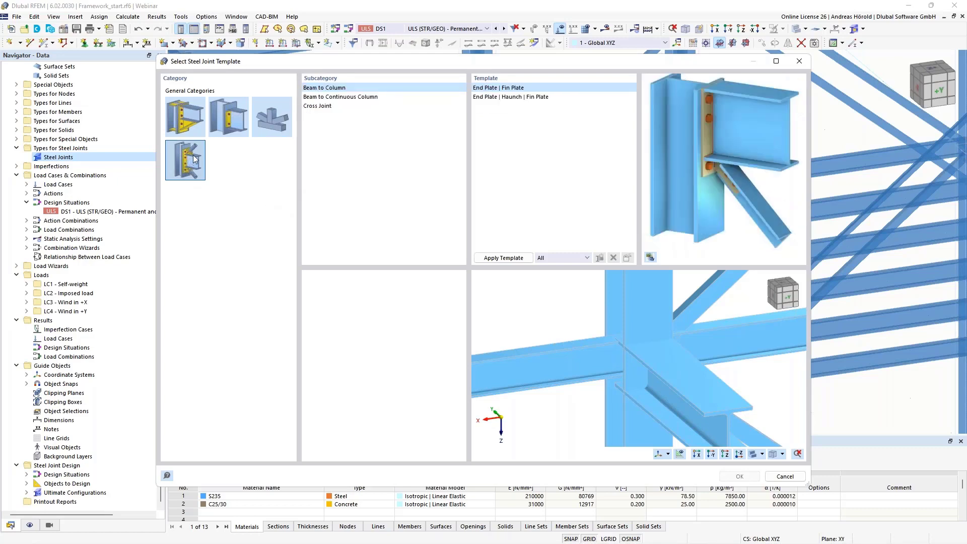
{"action": "left_click", "coordinate": [502, 98]}
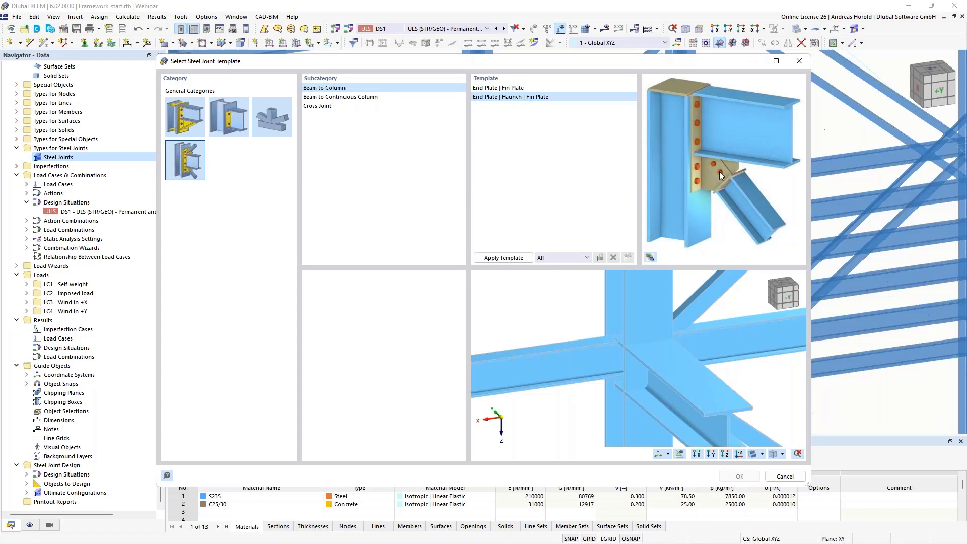
{"action": "left_click", "coordinate": [358, 98]}
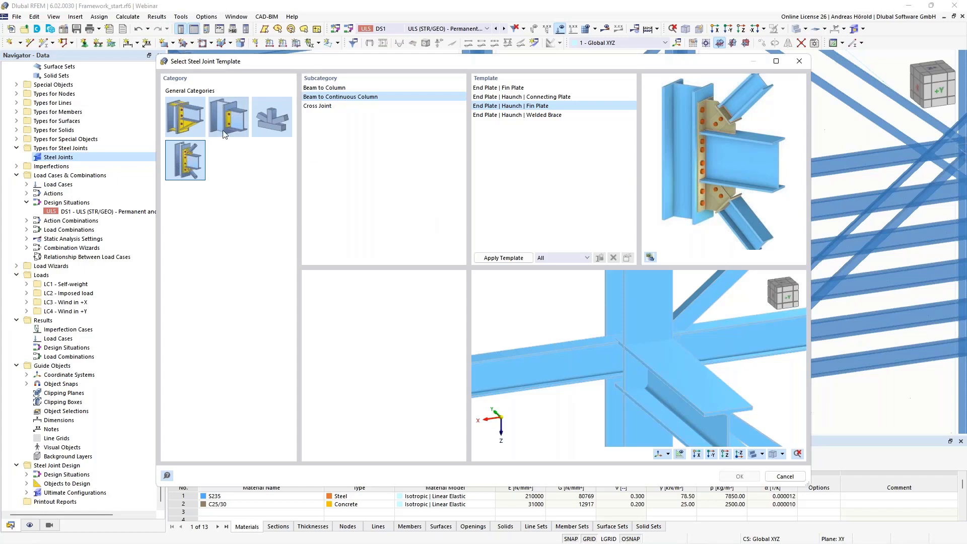
Apply the rigid beam to continuous column template "End Plate | Flanged Haunch | Column Stiffeners" to the joint at node 33
{"action": "left_click", "coordinate": [184, 119]}
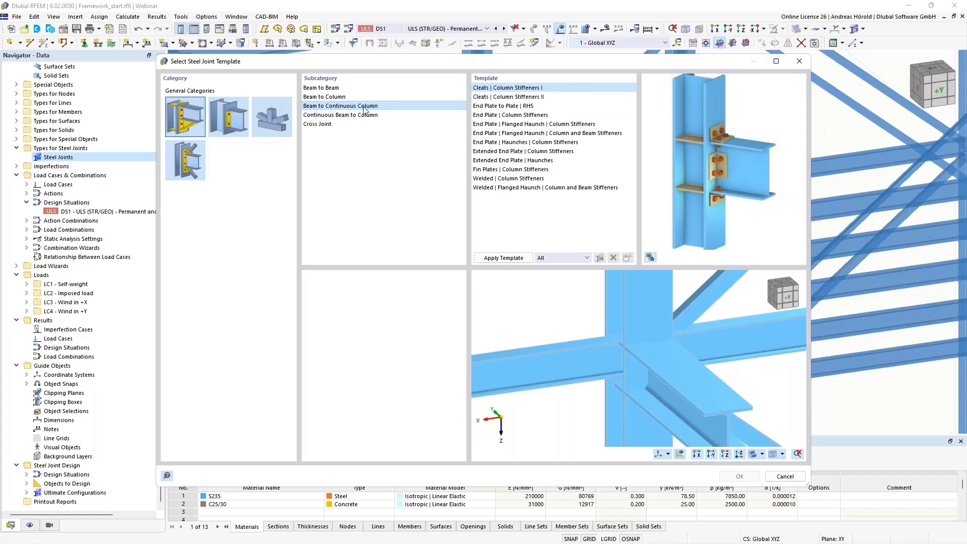
{"action": "left_click", "coordinate": [507, 126]}
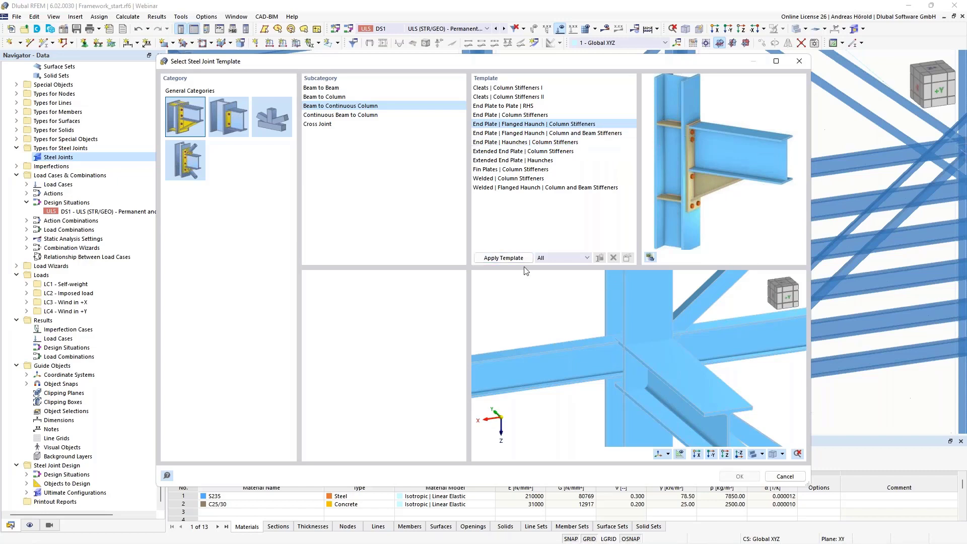
{"action": "left_click", "coordinate": [491, 257]}
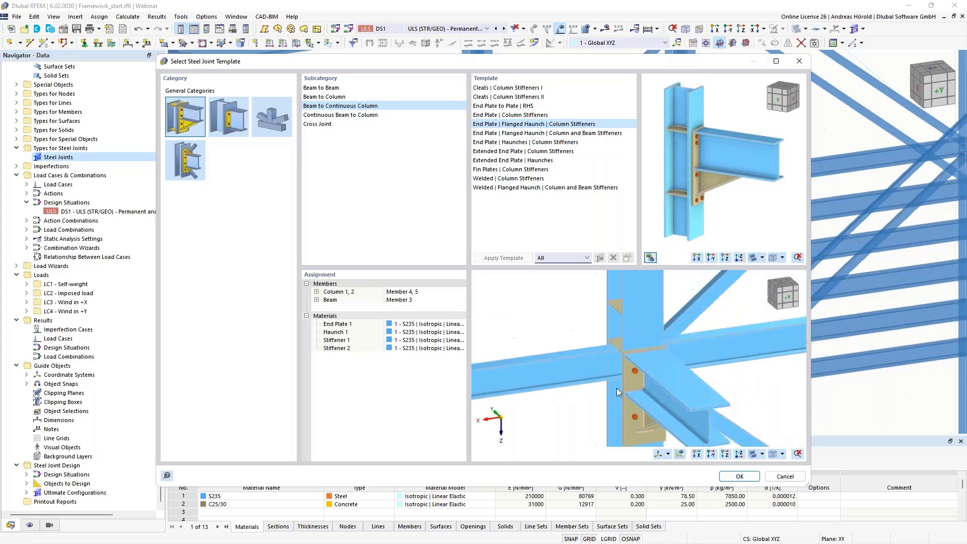
{"action": "scroll", "coordinate": [616, 388], "scroll_direction": "down", "scroll_amount": 2}
{"action": "middle_click_drag", "start_coordinate": [621, 401], "coordinate": [644, 376], "text": "ctrl"}
{"action": "scroll", "coordinate": [678, 403], "scroll_direction": "up", "scroll_amount": 3}
{"action": "scroll", "coordinate": [668, 351], "scroll_direction": "down", "scroll_amount": 2}
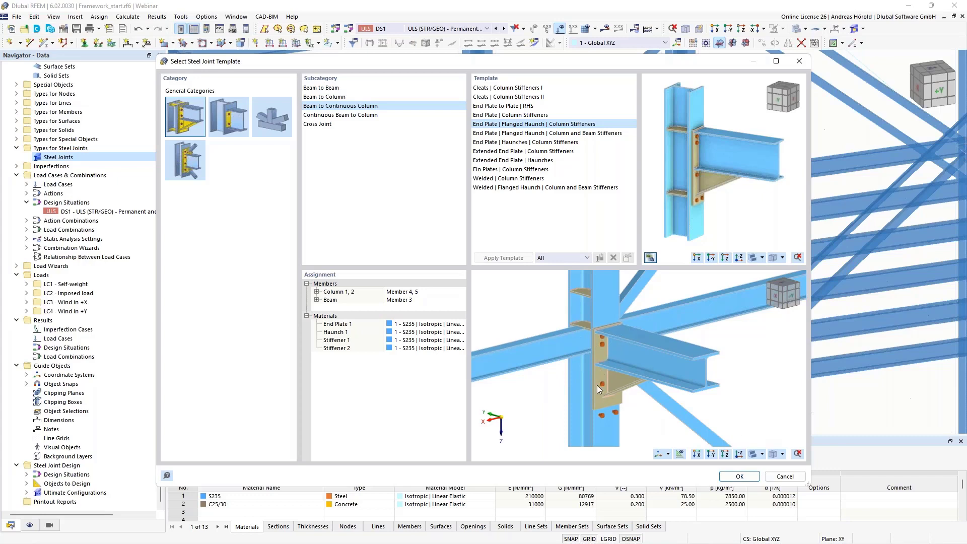
{"action": "left_click", "coordinate": [737, 477]}
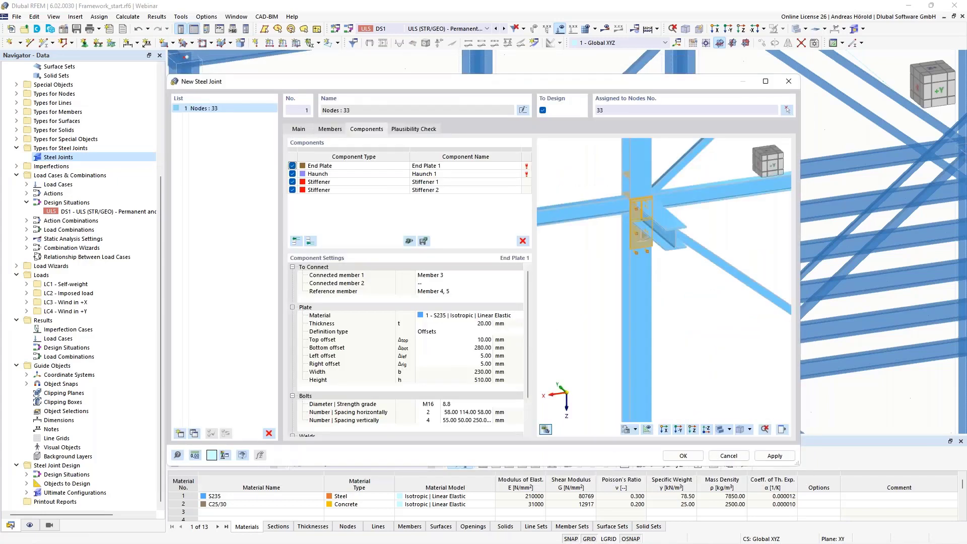
Enlarge and reposition the steel joint dialog so the end plate connection and all its component settings can be inspected
{"action": "scroll", "coordinate": [666, 208], "scroll_direction": "up", "scroll_amount": 5}
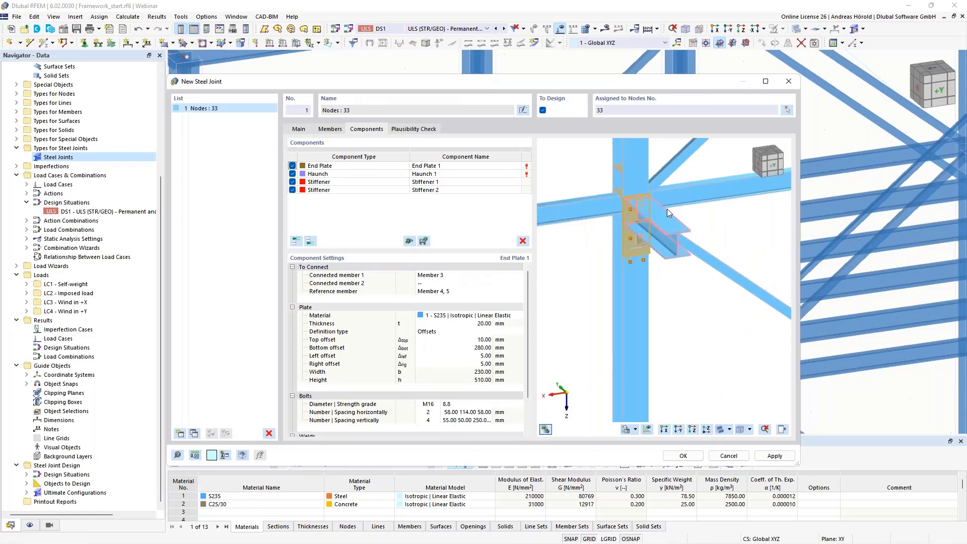
{"action": "middle_click_drag", "start_coordinate": [678, 297], "coordinate": [664, 251], "text": "ctrl"}
{"action": "scroll", "coordinate": [676, 254], "scroll_direction": "up", "scroll_amount": 2}
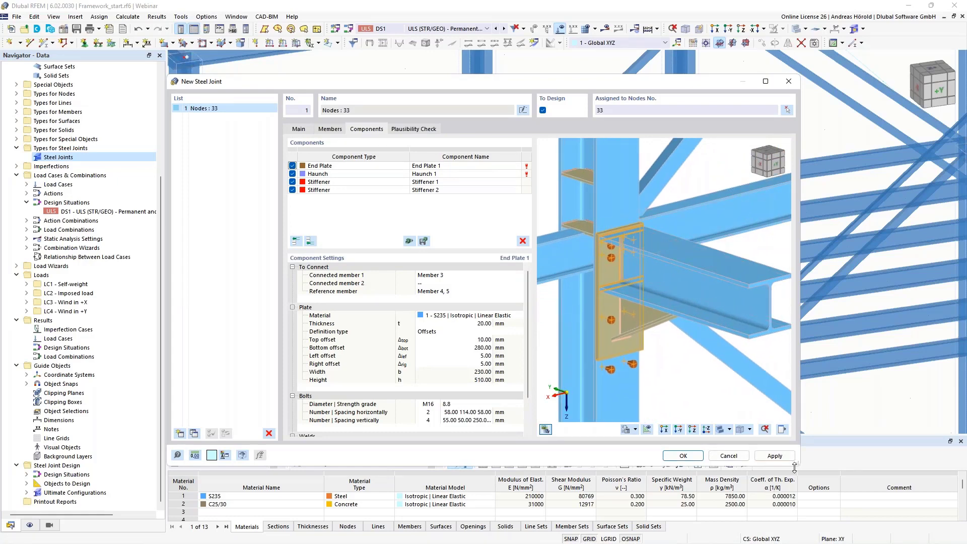
{"action": "left_click_drag", "start_coordinate": [794, 467], "coordinate": [959, 539]}
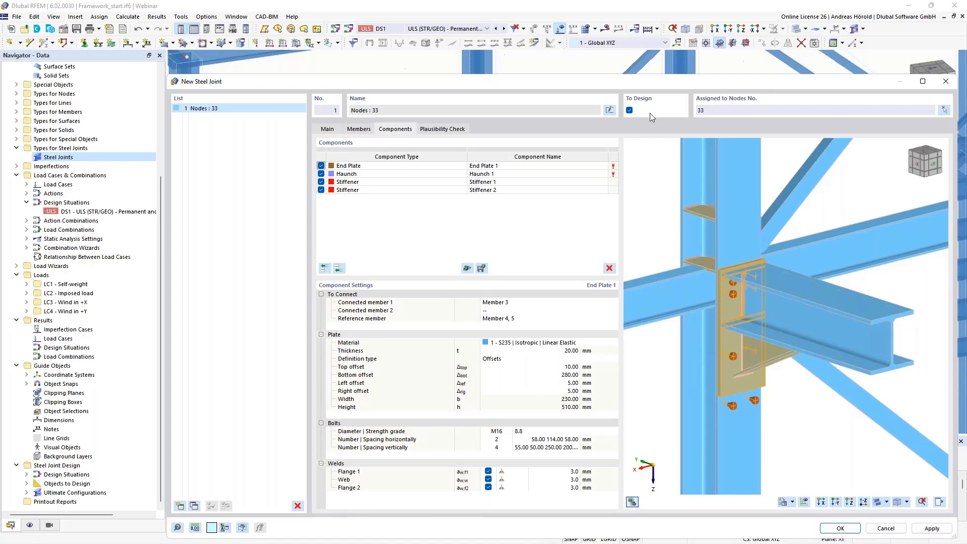
{"action": "left_click_drag", "start_coordinate": [645, 89], "coordinate": [513, 52]}
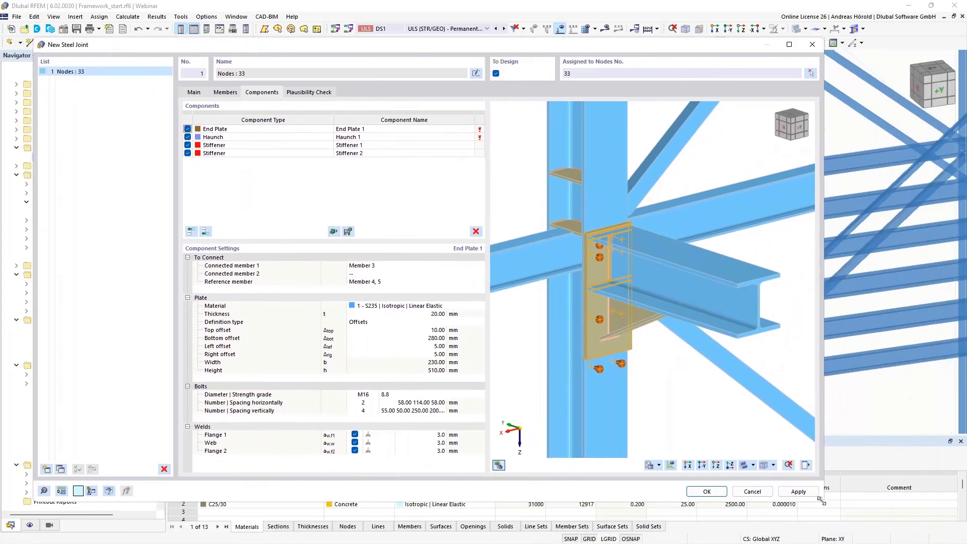
{"action": "left_click_drag", "start_coordinate": [843, 506], "coordinate": [903, 525]}
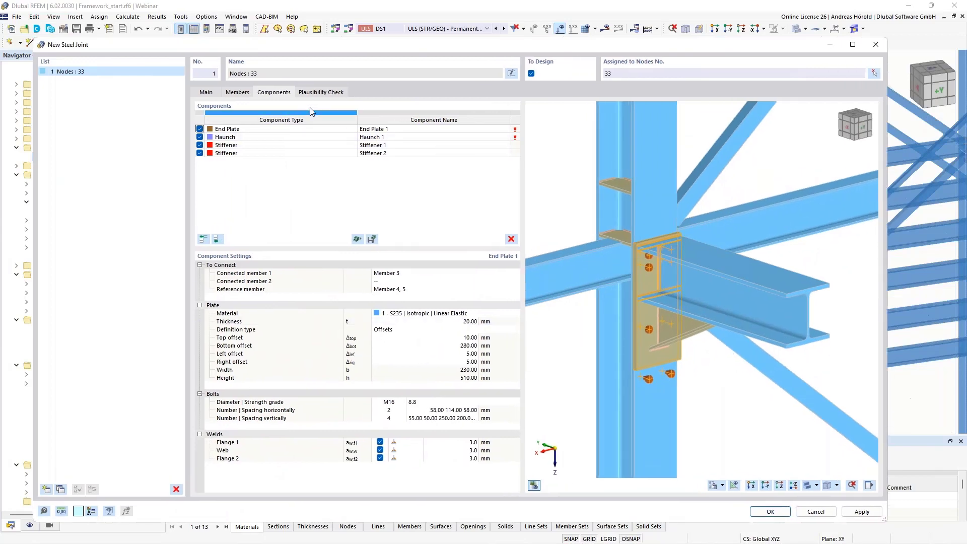
Check the end plate's connected and reference members, and set the plate thickness to 15 mm
{"action": "left_click", "coordinate": [385, 130]}
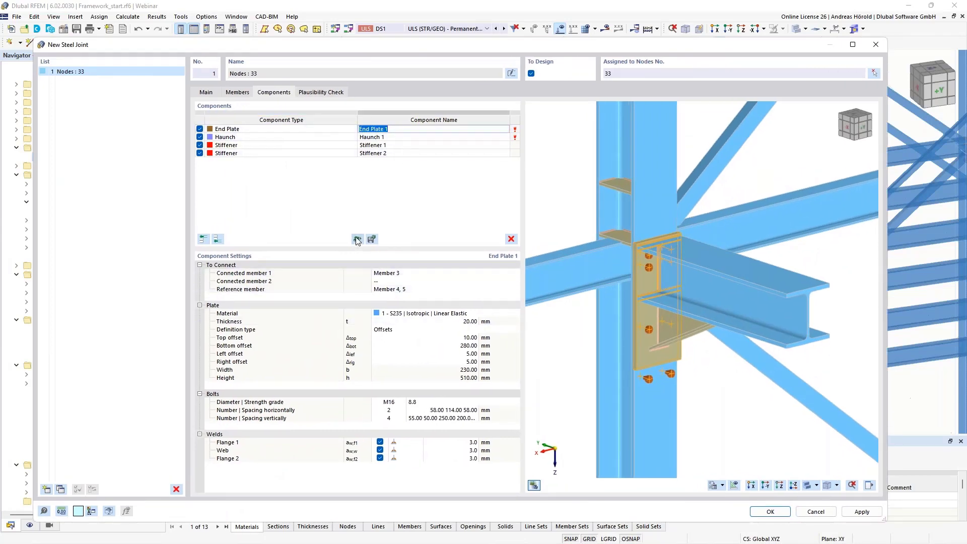
{"action": "left_click", "coordinate": [414, 281]}
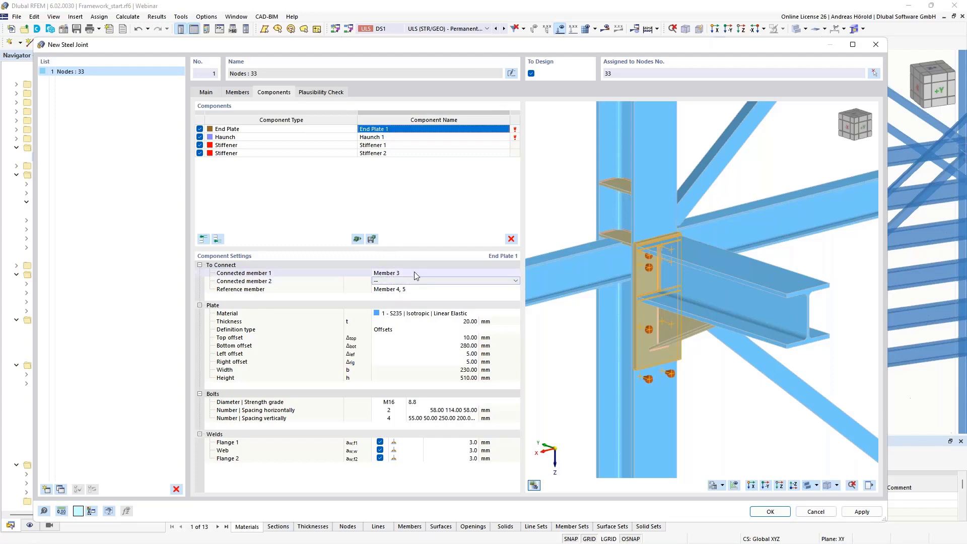
{"action": "left_click", "coordinate": [414, 273]}
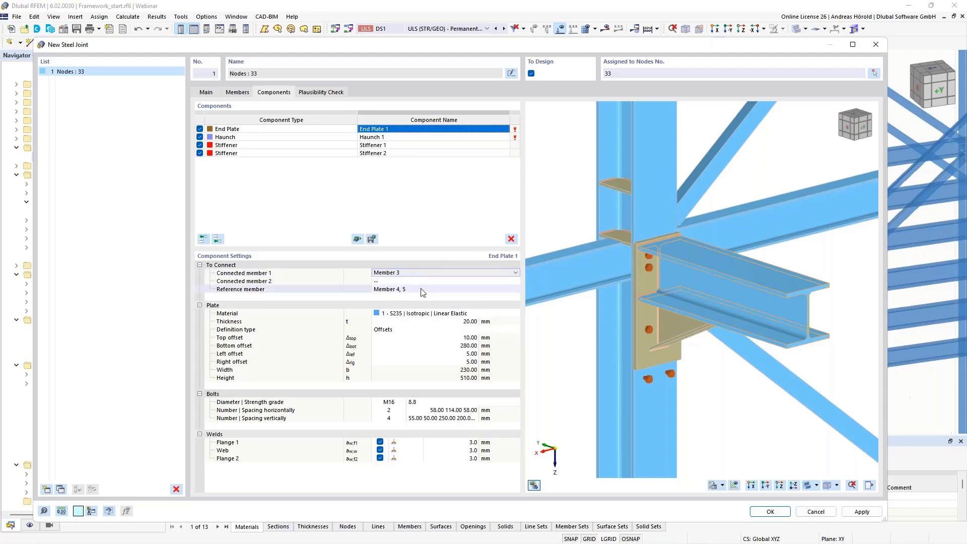
{"action": "left_click", "coordinate": [444, 291]}
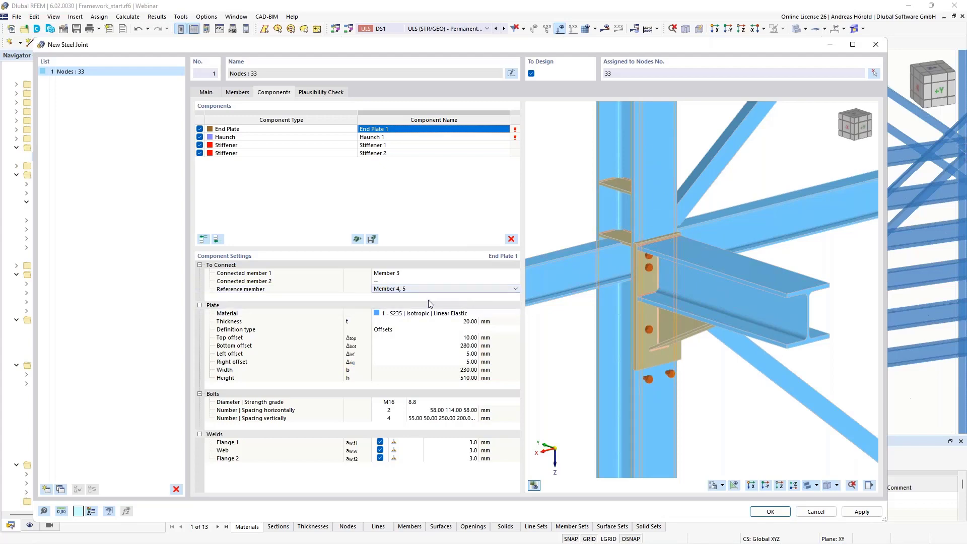
{"action": "left_click", "coordinate": [468, 321]}
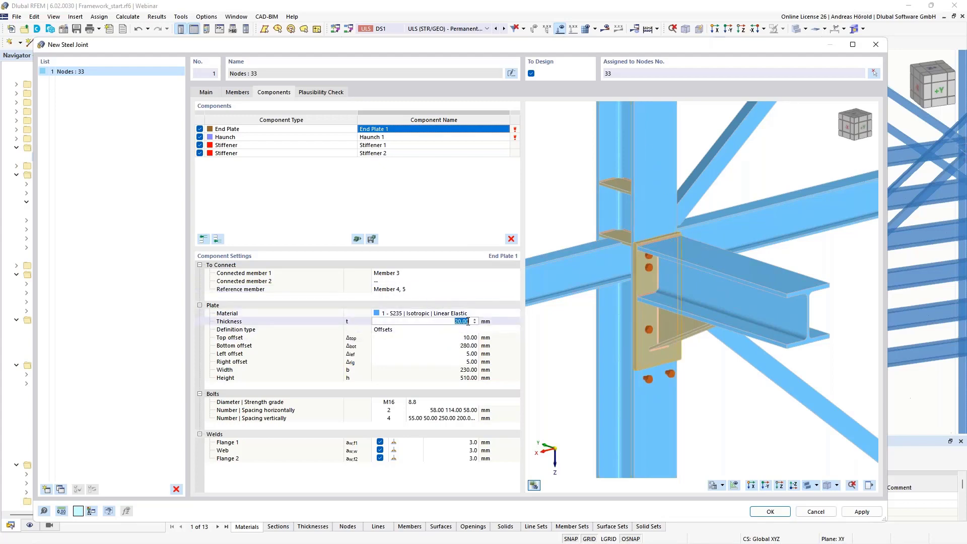
{"action": "type", "text": "15"}
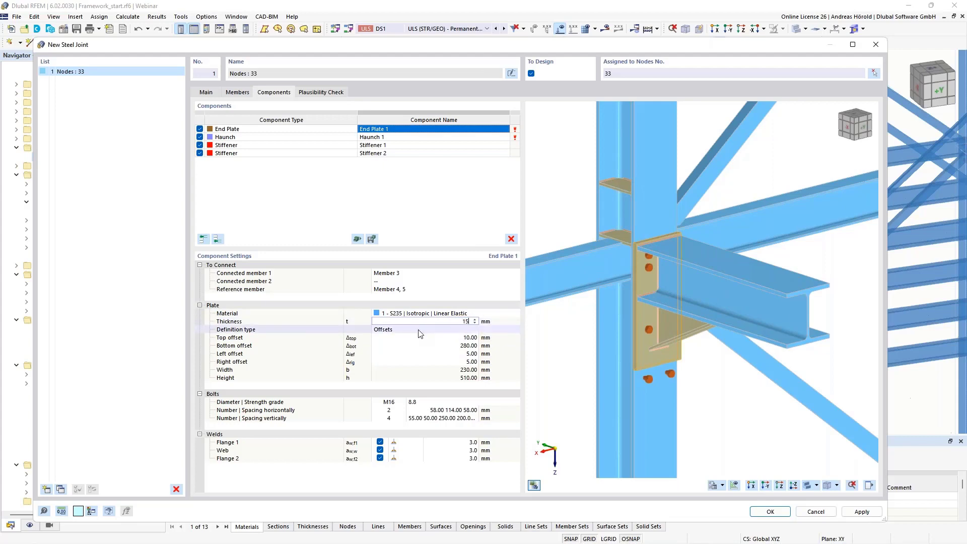
{"action": "left_click", "coordinate": [420, 334]}
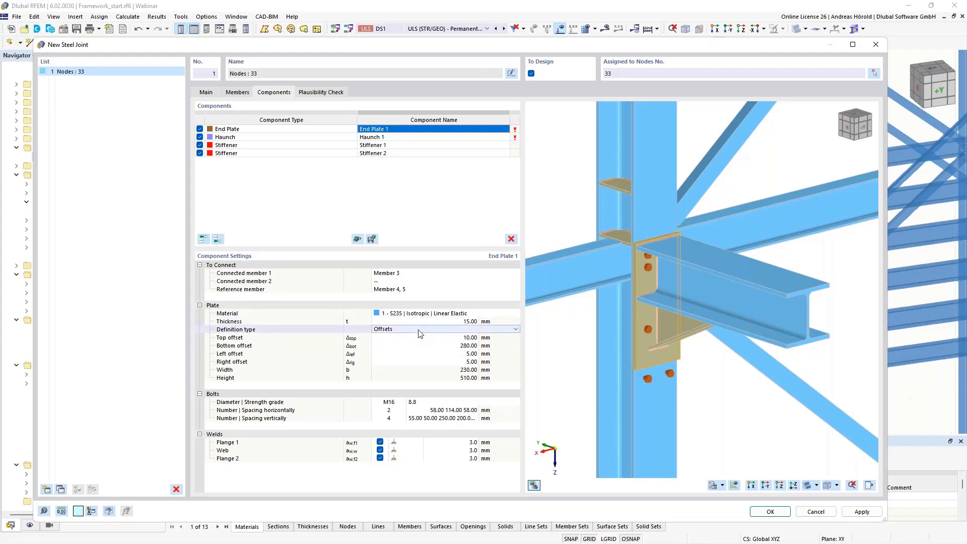
Set the end plate's bottom offset to 210 mm
{"action": "left_click", "coordinate": [443, 345]}
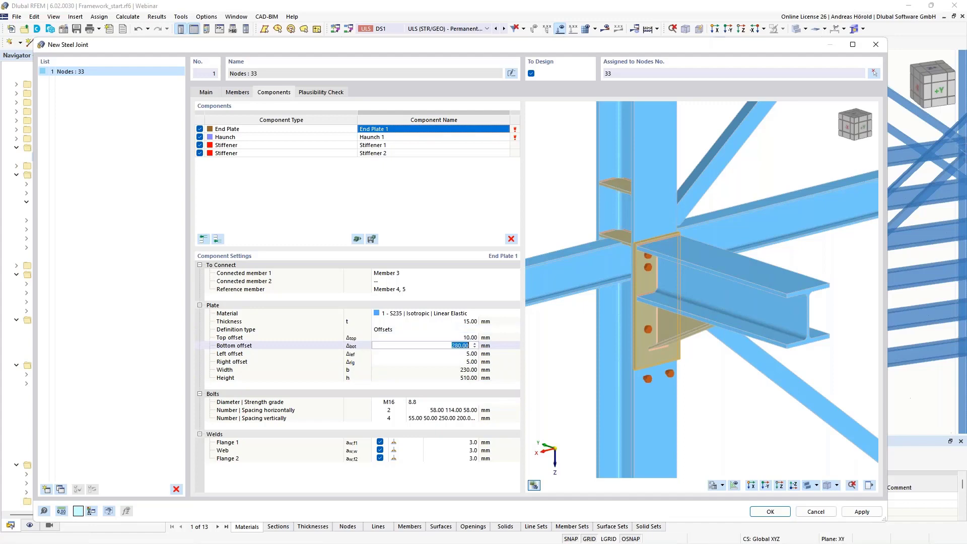
{"action": "type", "text": "2"}
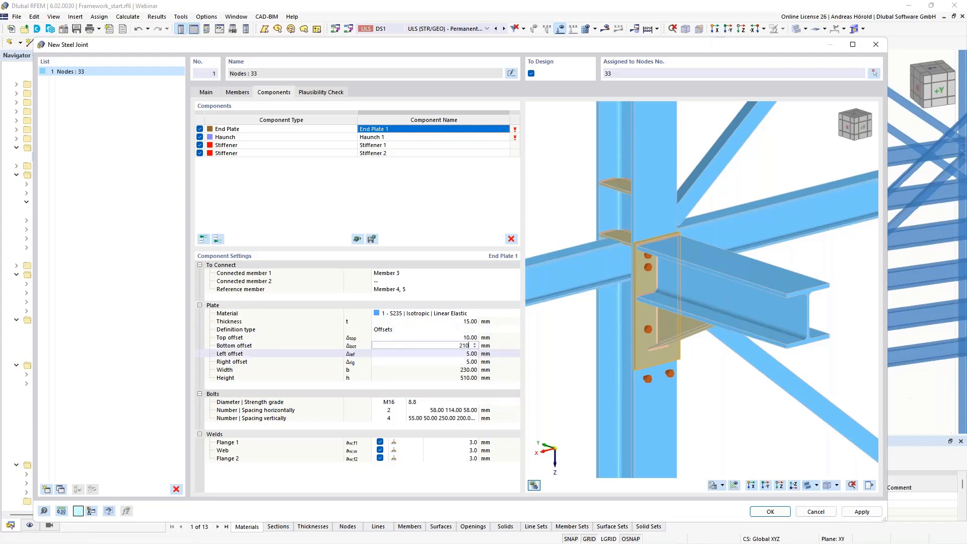
{"action": "type", "text": "10"}
{"action": "key", "text": "Tab"}
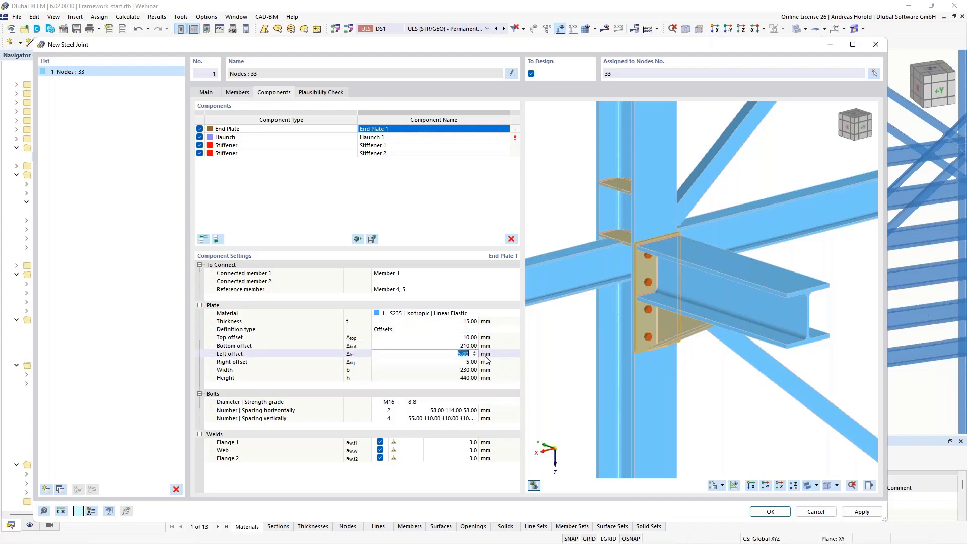
Set the end plate's left and right offsets to 0 mm so its edges align with the column flange
{"action": "scroll", "coordinate": [678, 363], "scroll_direction": "up", "scroll_amount": 8}
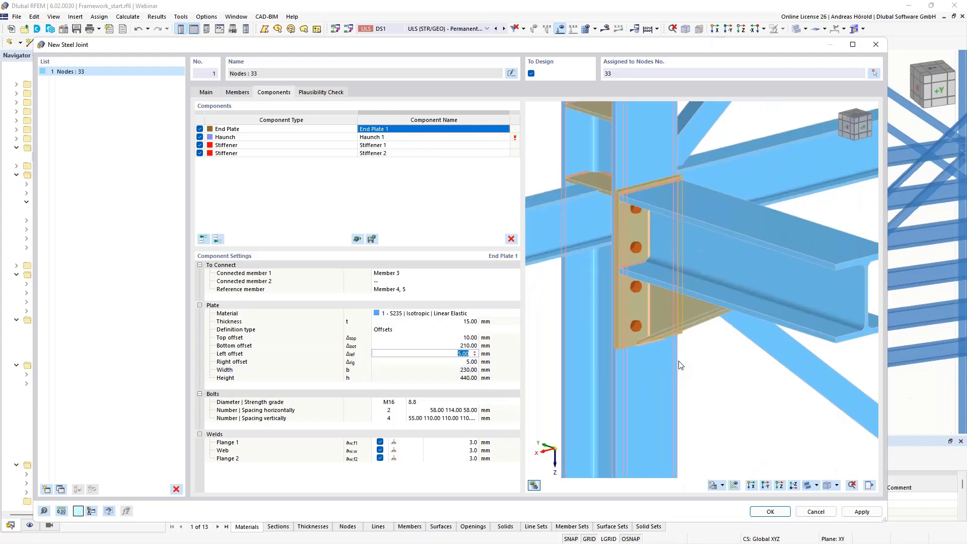
{"action": "middle_click_drag", "start_coordinate": [598, 333], "coordinate": [697, 341]}
{"action": "scroll", "coordinate": [634, 345], "scroll_direction": "up", "scroll_amount": 4}
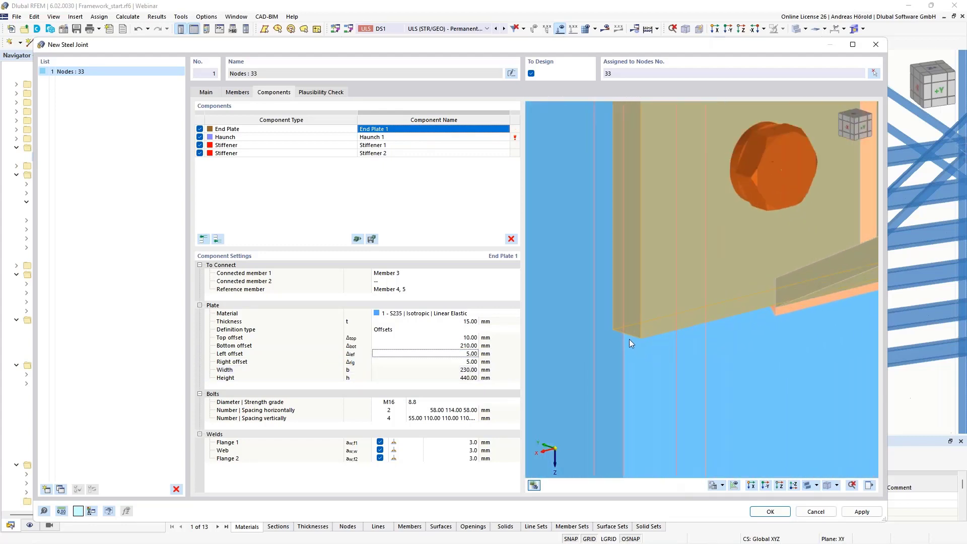
{"action": "left_click", "coordinate": [461, 353]}
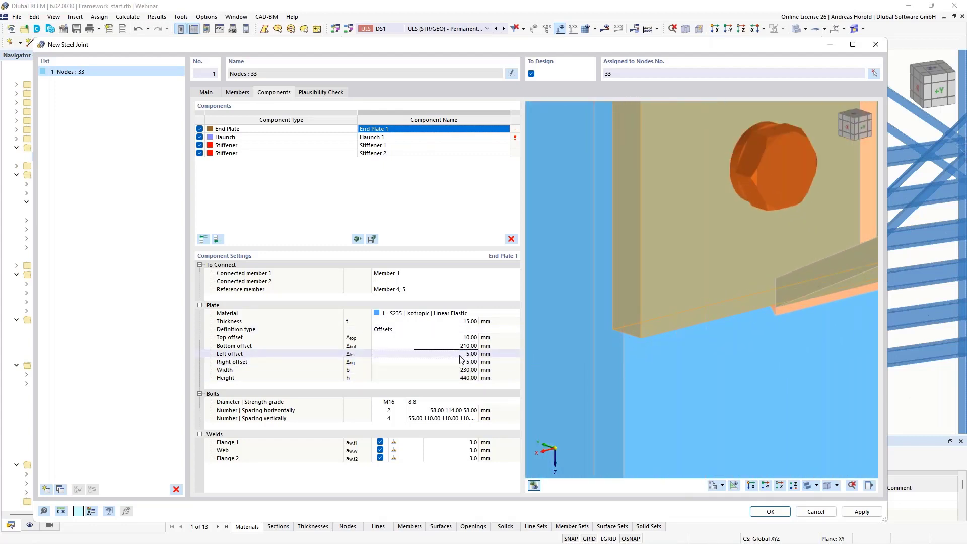
{"action": "type", "text": "0"}
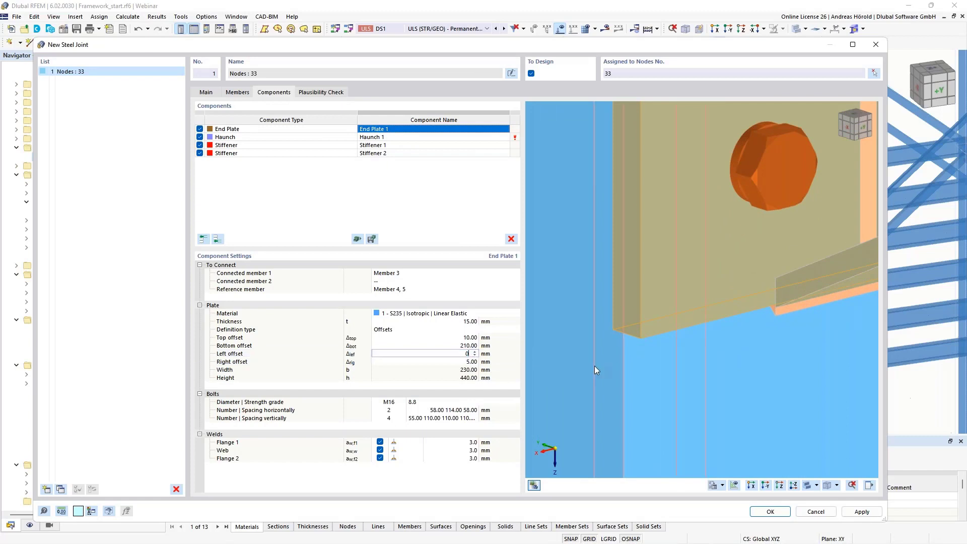
{"action": "key", "text": "Tab"}
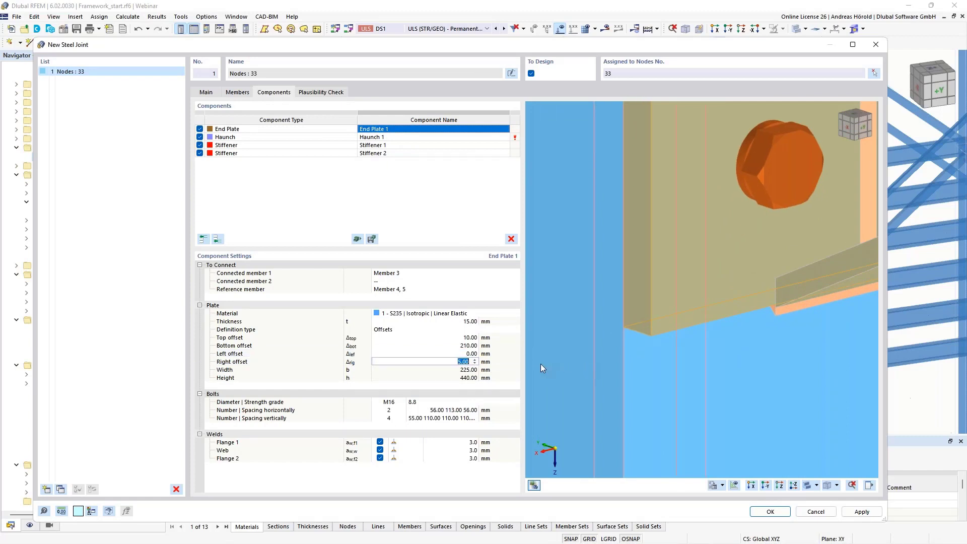
{"action": "type", "text": "0"}
{"action": "key", "text": "Tab"}
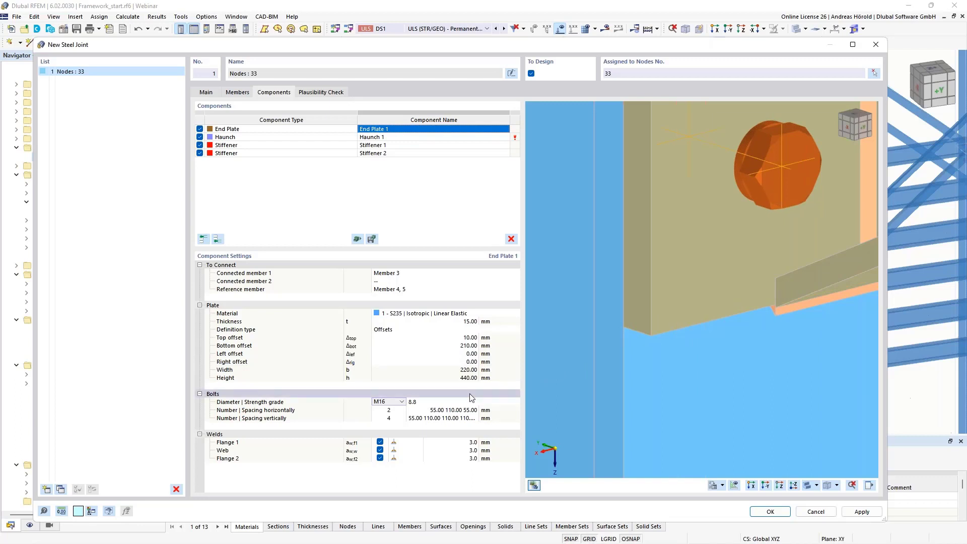
Set the end plate bolts to diameter M20 with strength grade 10.9
{"action": "scroll", "coordinate": [756, 336], "scroll_direction": "down", "scroll_amount": 5}
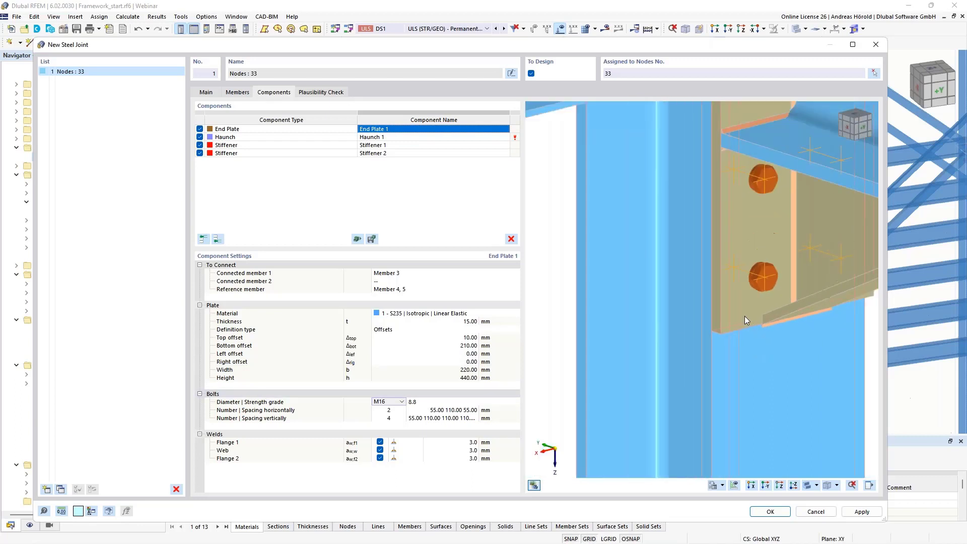
{"action": "middle_click_drag", "start_coordinate": [745, 312], "coordinate": [705, 318]}
{"action": "scroll", "coordinate": [705, 319], "scroll_direction": "up", "scroll_amount": 3}
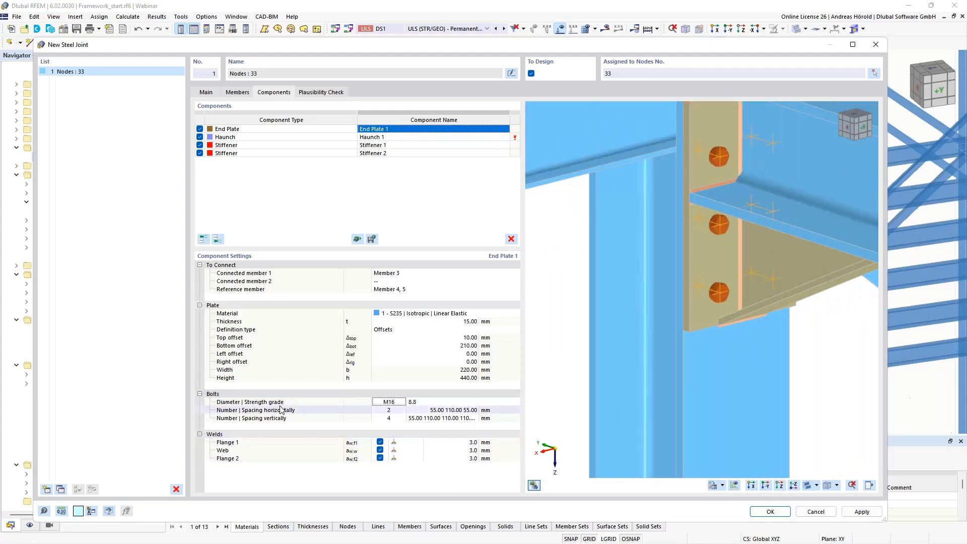
{"action": "left_click", "coordinate": [401, 403]}
{"action": "left_click", "coordinate": [403, 402]}
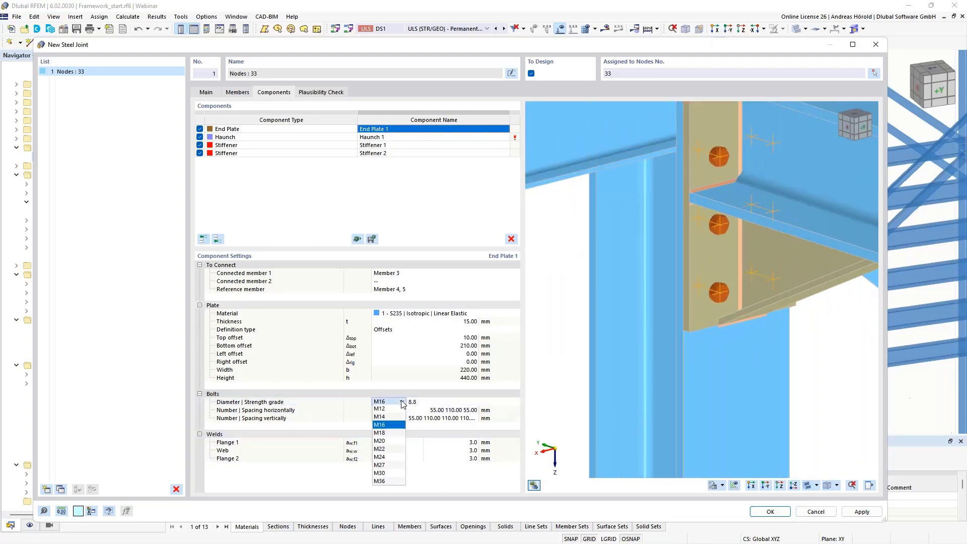
{"action": "left_click", "coordinate": [391, 441]}
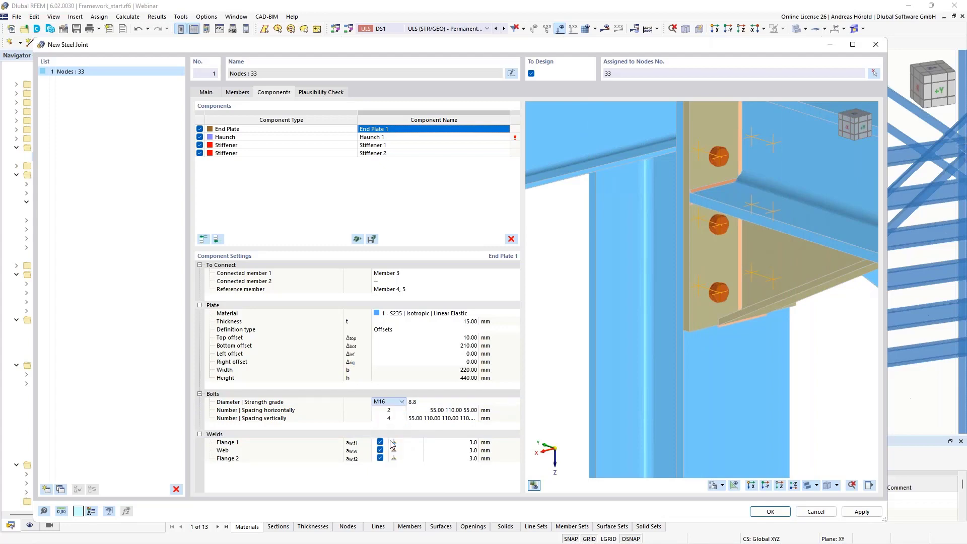
{"action": "left_click", "coordinate": [429, 405]}
{"action": "left_click", "coordinate": [430, 403]}
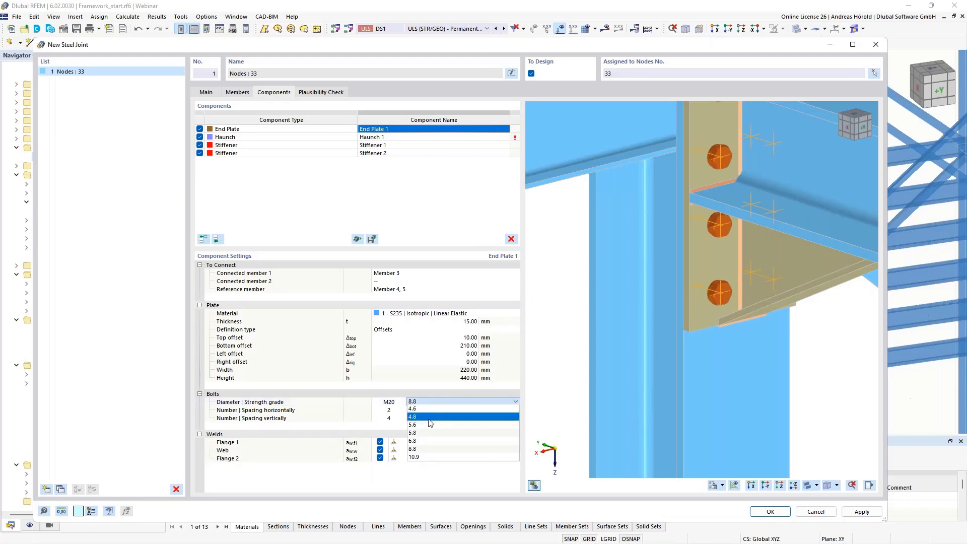
{"action": "left_click", "coordinate": [432, 449]}
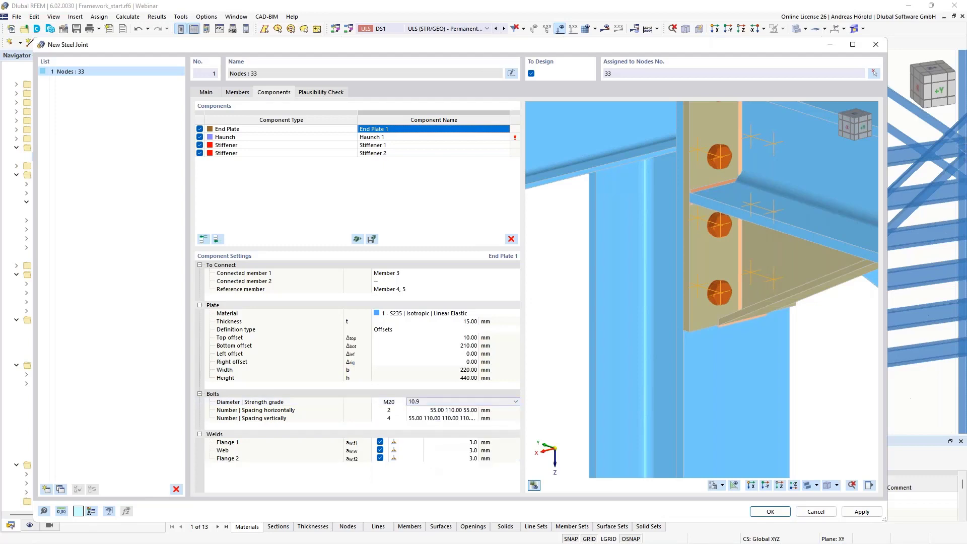
Review the end plate's horizontal and vertical bolt spacings, and set the number of vertical bolt rows to 3
{"action": "left_click", "coordinate": [437, 411]}
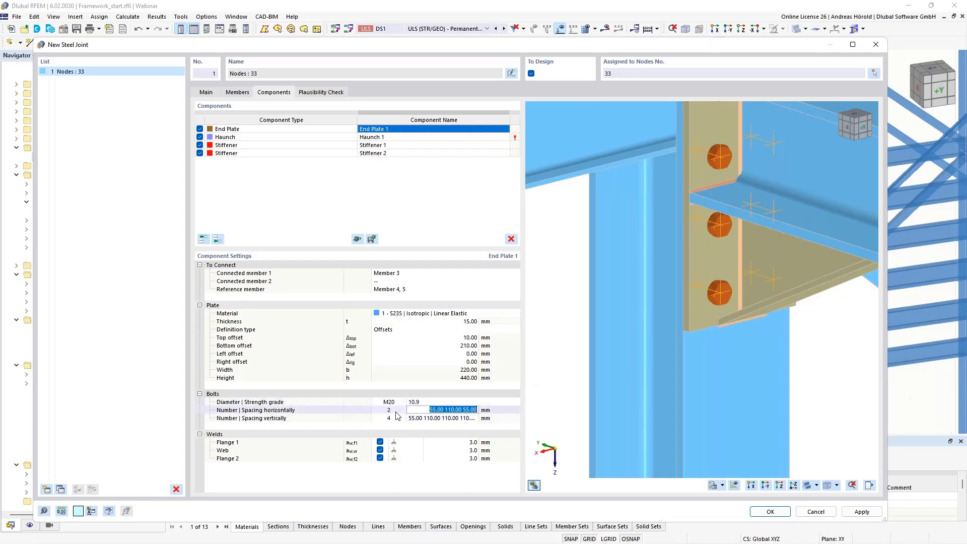
{"action": "left_click", "coordinate": [431, 418]}
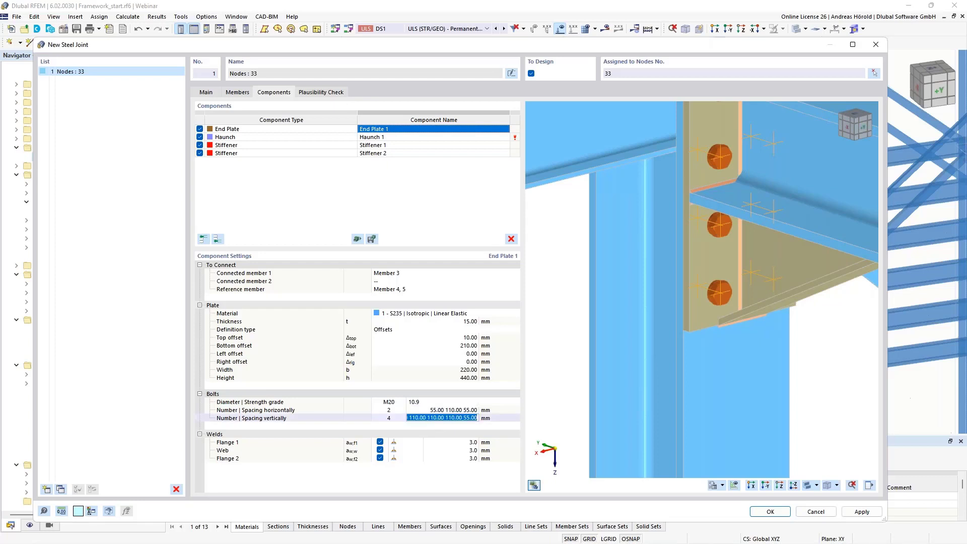
{"action": "scroll", "coordinate": [736, 243], "scroll_direction": "down", "scroll_amount": 3}
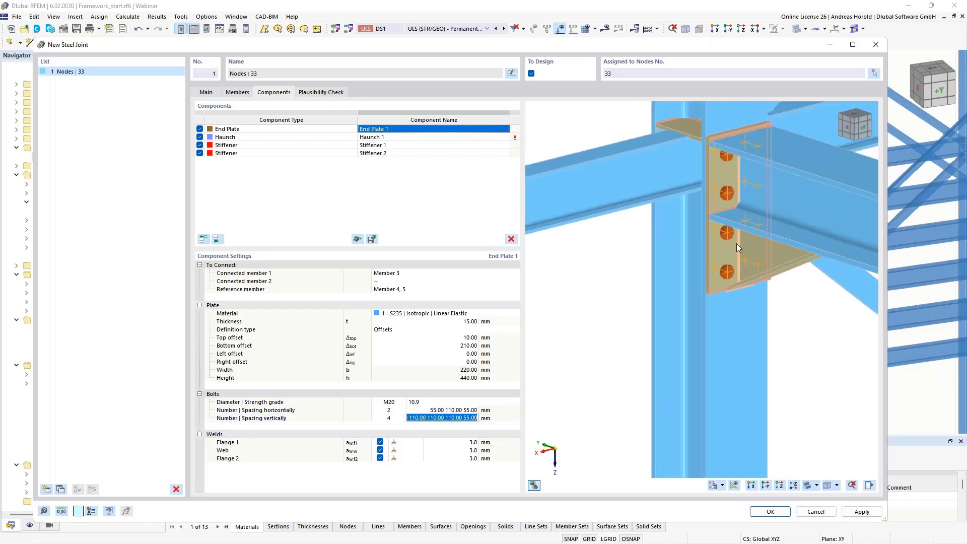
{"action": "middle_click_drag", "start_coordinate": [736, 243], "coordinate": [731, 269]}
{"action": "scroll", "coordinate": [718, 229], "scroll_direction": "up", "scroll_amount": 3}
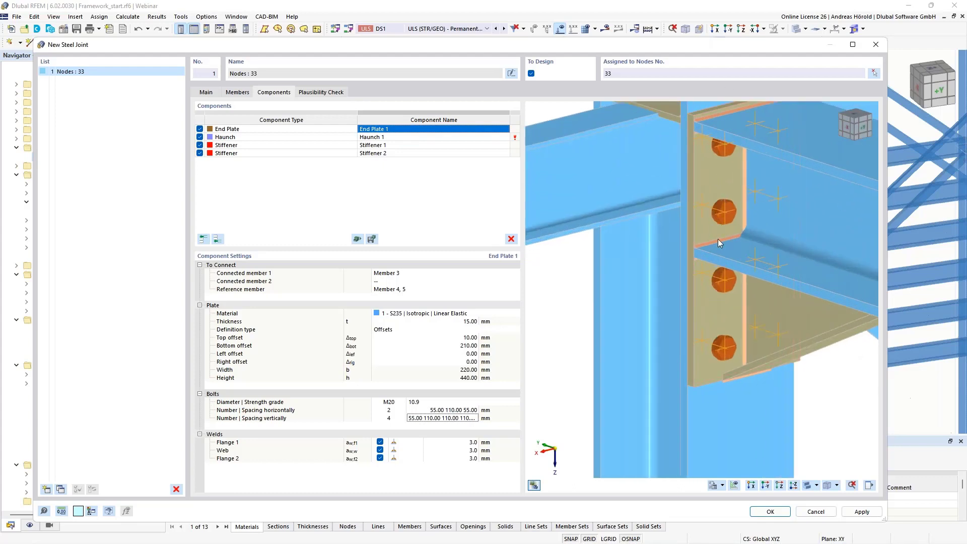
{"action": "left_click", "coordinate": [389, 417]}
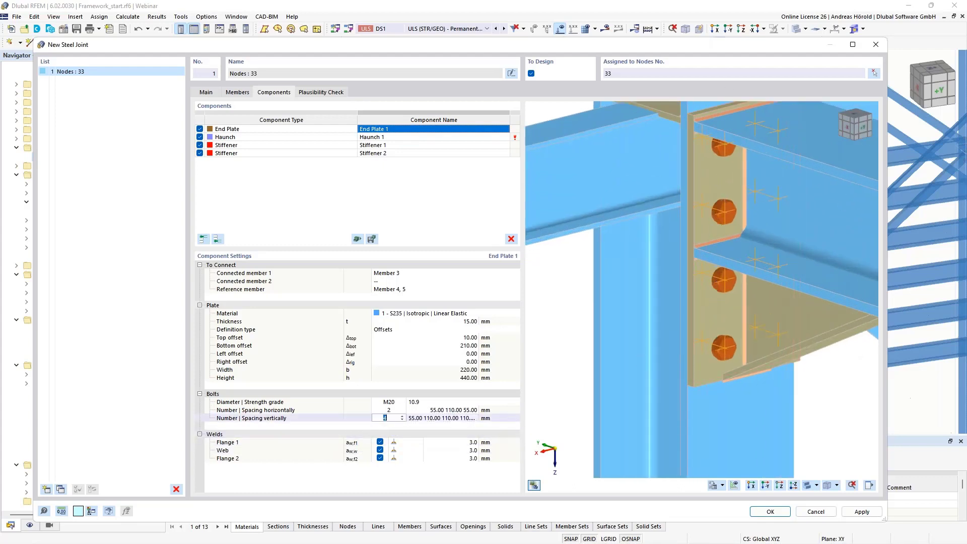
{"action": "left_click", "coordinate": [402, 420]}
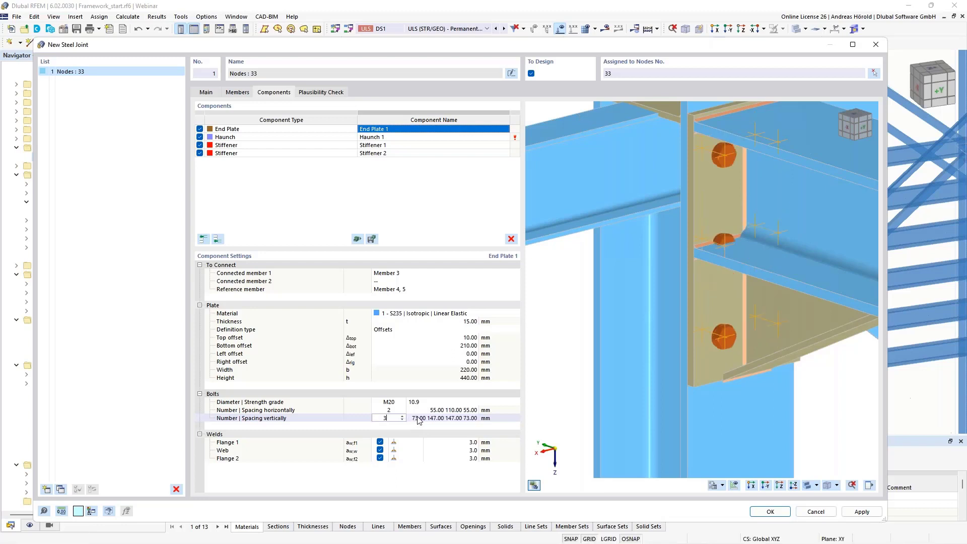
Set the end plate's vertical bolt spacings to 70, 95 and 150 mm
{"action": "key", "text": "Tab"}
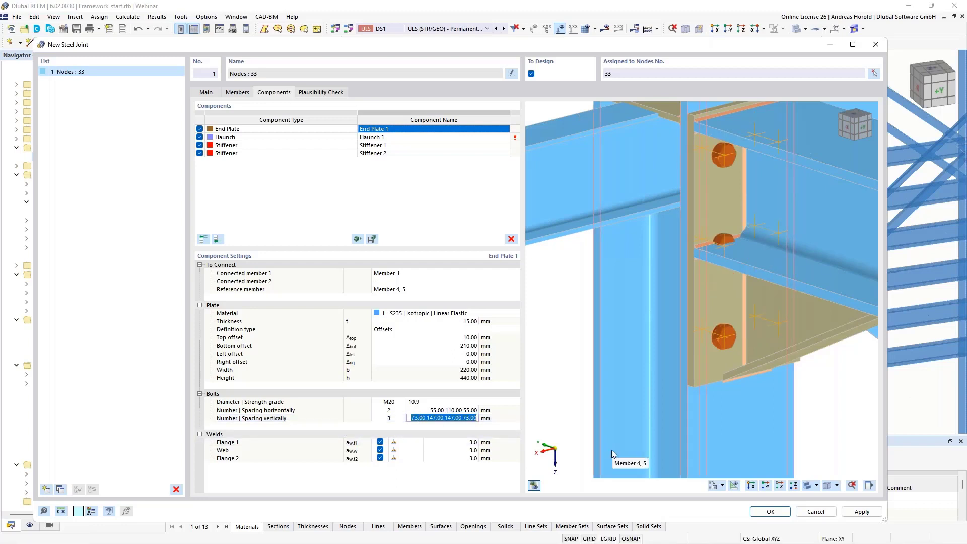
{"action": "type", "text": "7"}
{"action": "type", "text": "0 95"}
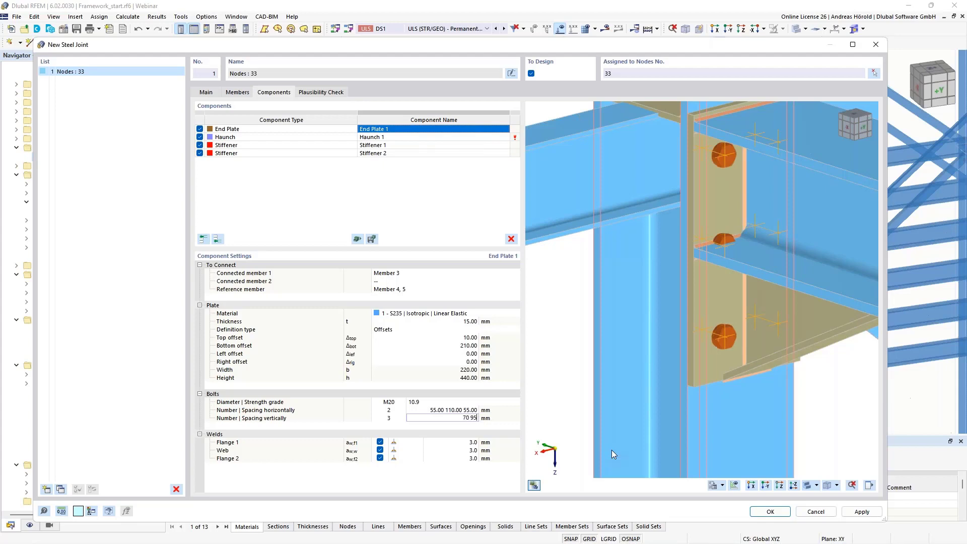
{"action": "type", "text": " 150"}
{"action": "key", "text": "Return"}
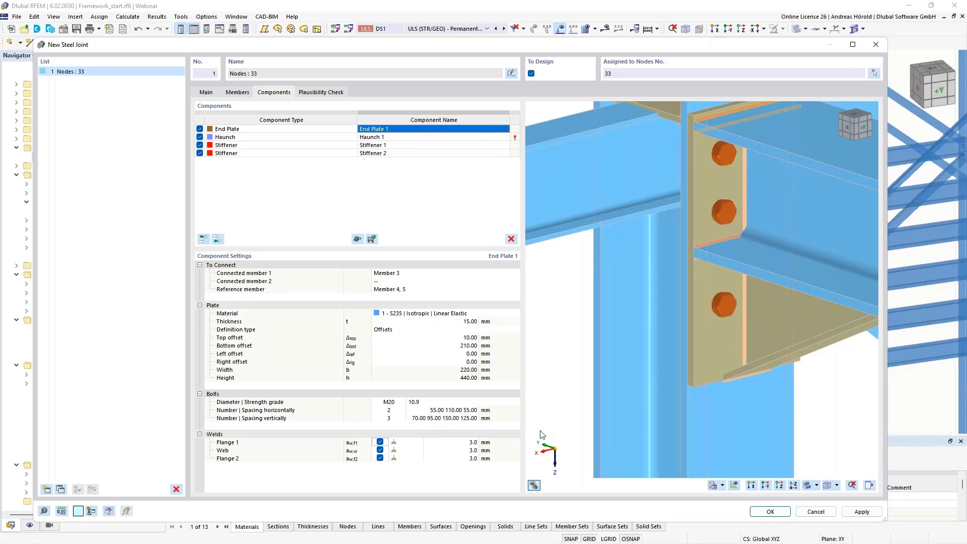
Check the weld type options for the end plate's flange 1, and set that weld's size to 6 mm
{"action": "left_click", "coordinate": [414, 443]}
{"action": "left_click", "coordinate": [419, 442]}
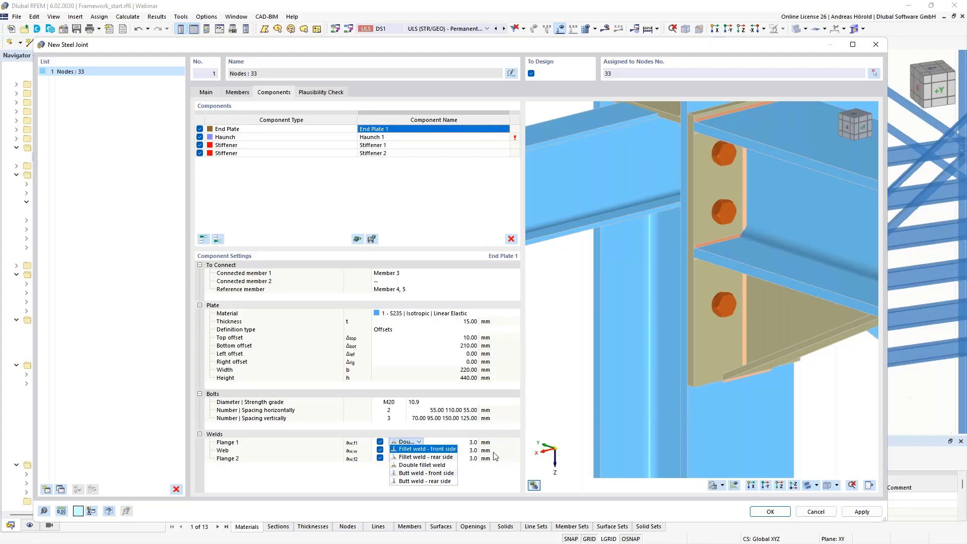
{"action": "left_click", "coordinate": [474, 443]}
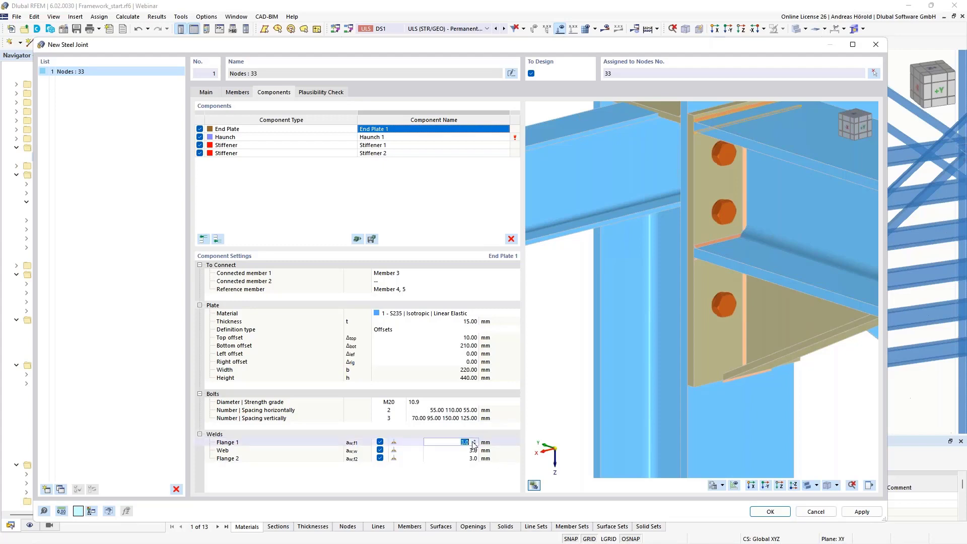
{"action": "type", "text": "6"}
{"action": "key", "text": "Return"}
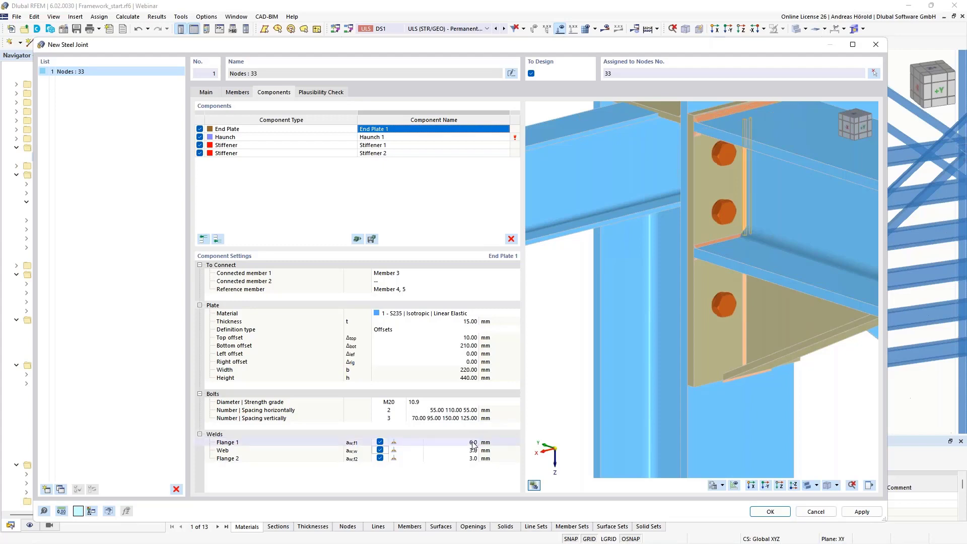
Set the end plate's web weld to 4 mm and its flange 2 weld to 6 mm
{"action": "left_click", "coordinate": [473, 450]}
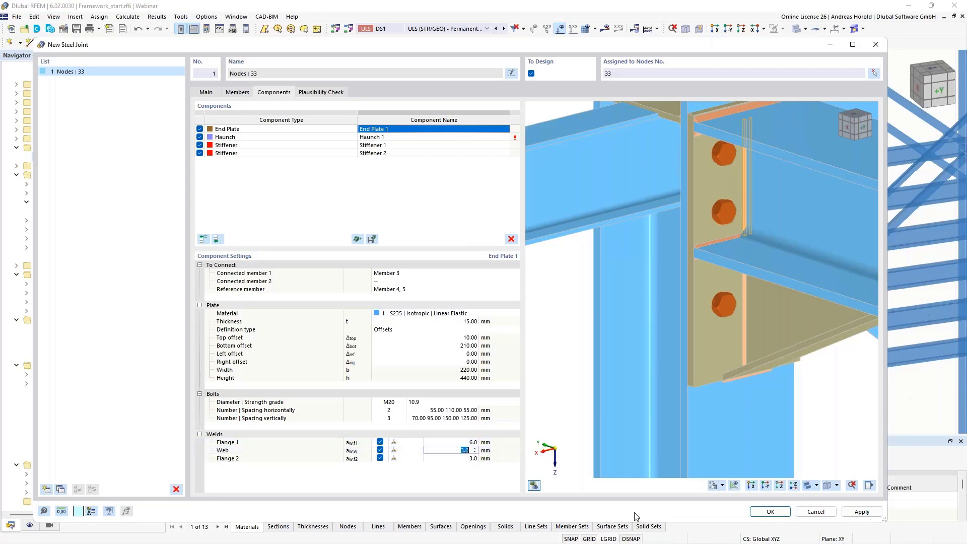
{"action": "type", "text": "4"}
{"action": "key", "text": "Return"}
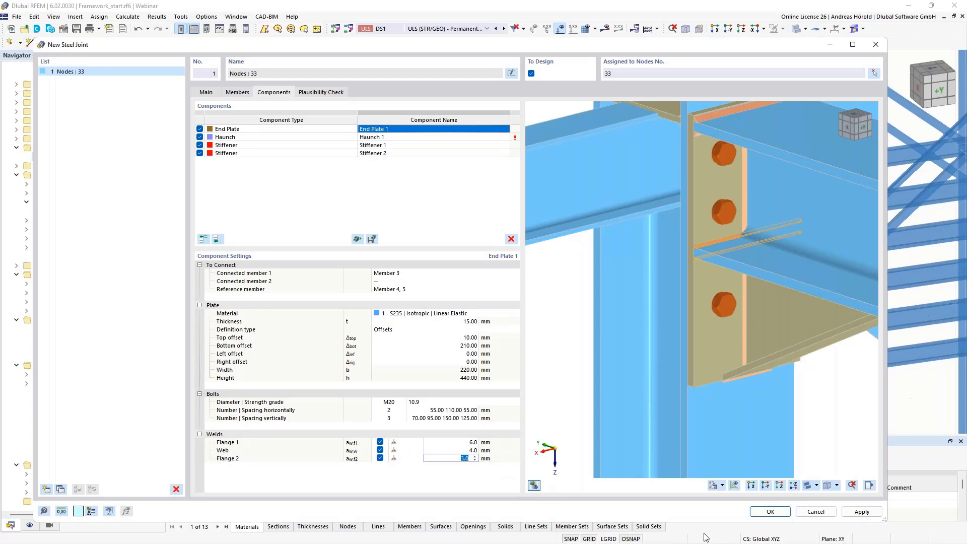
{"action": "type", "text": "6"}
{"action": "key", "text": "Return"}
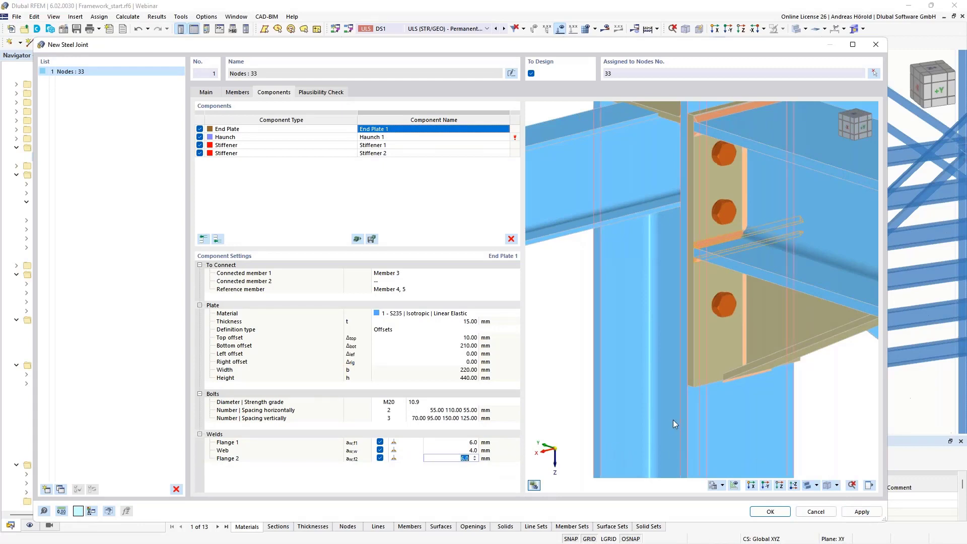
{"action": "scroll", "coordinate": [717, 385], "scroll_direction": "up", "scroll_amount": 4}
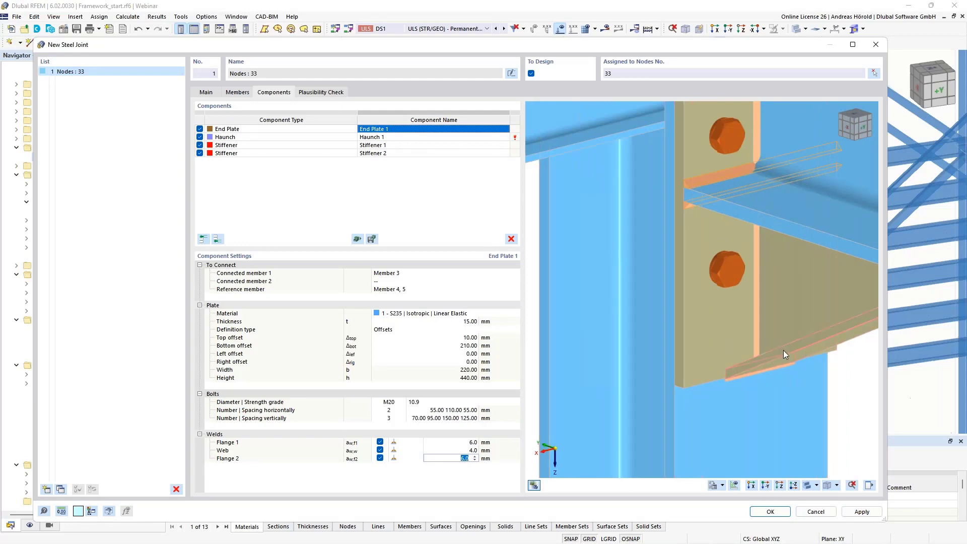
Review the haunch's extended member and reference plate, and set its plate height to 180 mm
{"action": "left_click", "coordinate": [423, 139]}
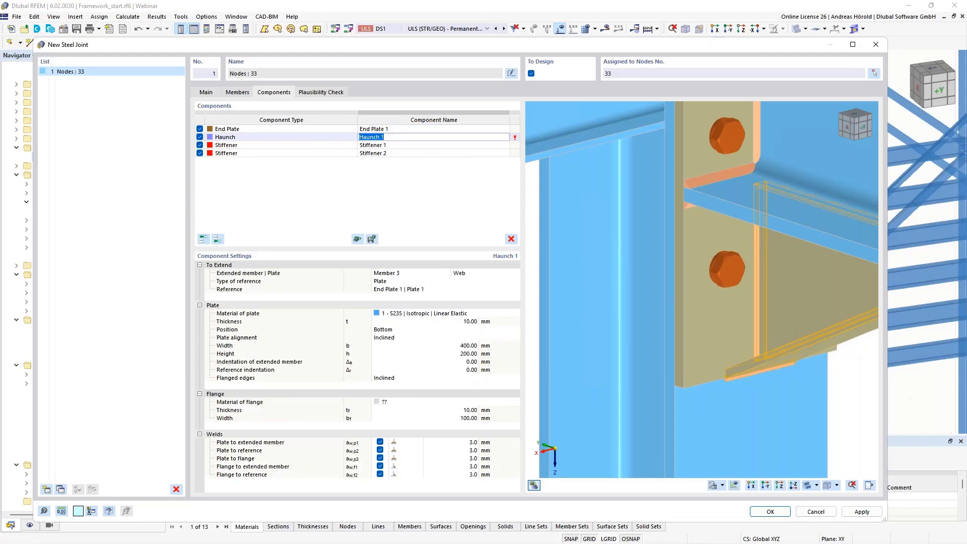
{"action": "left_click", "coordinate": [406, 275]}
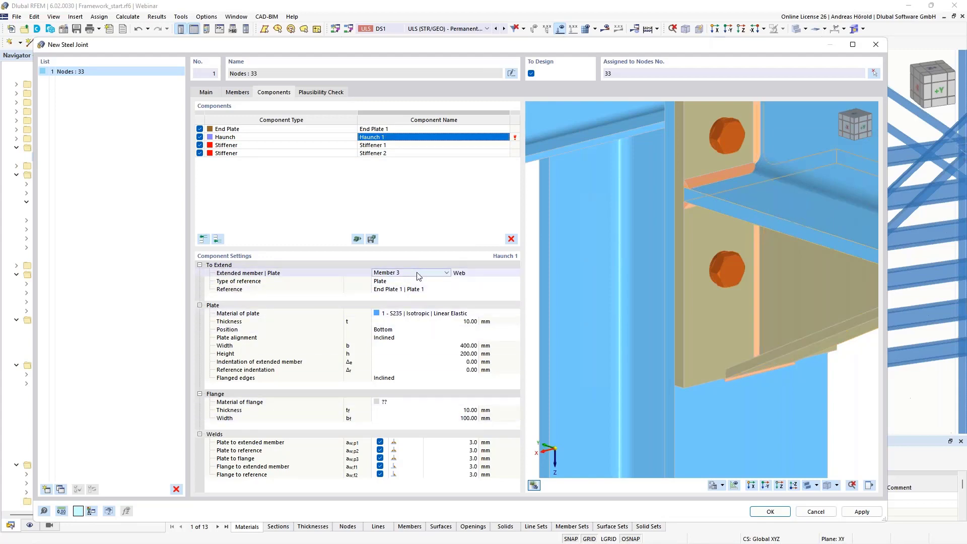
{"action": "scroll", "coordinate": [731, 283], "scroll_direction": "down", "scroll_amount": 5}
{"action": "middle_click_drag", "start_coordinate": [737, 263], "coordinate": [682, 252]}
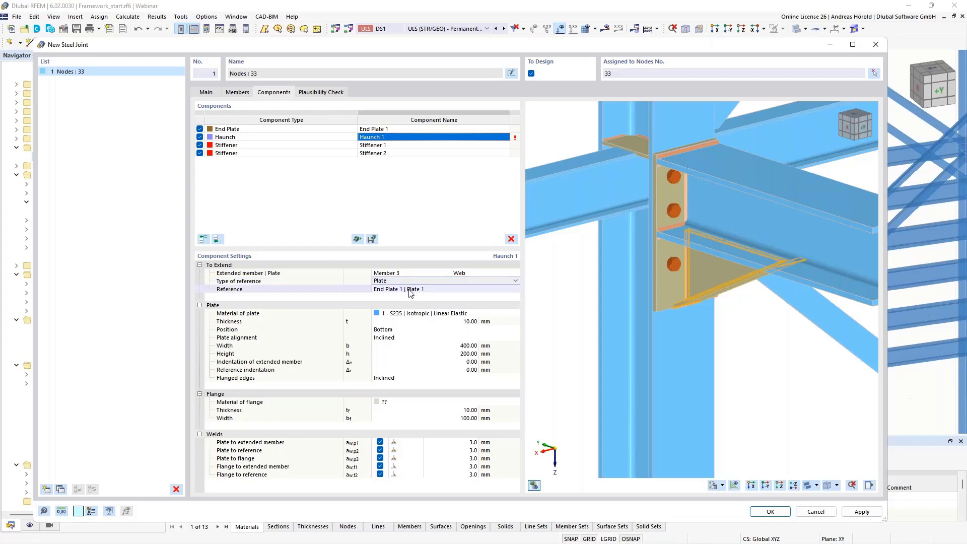
{"action": "left_click", "coordinate": [410, 292]}
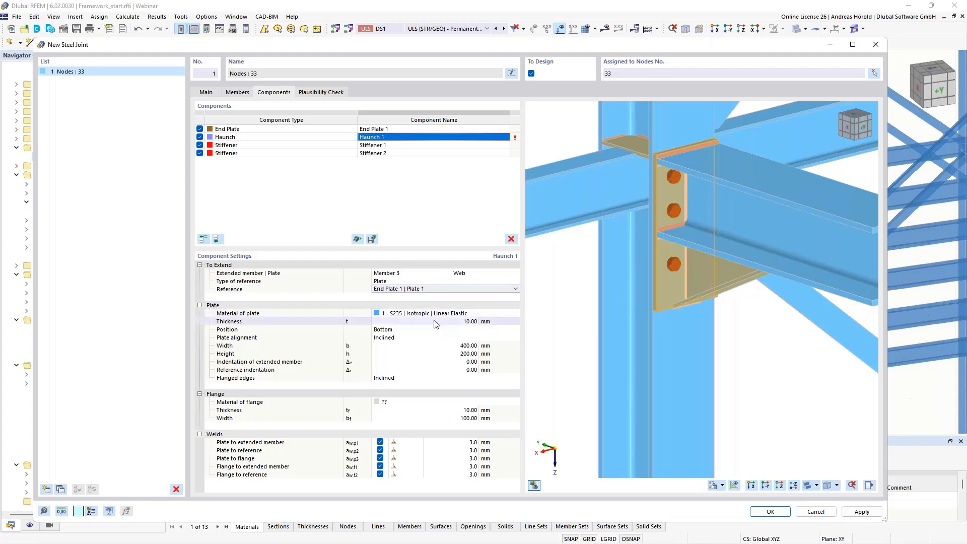
{"action": "left_click", "coordinate": [465, 354]}
{"action": "type", "text": "1"}
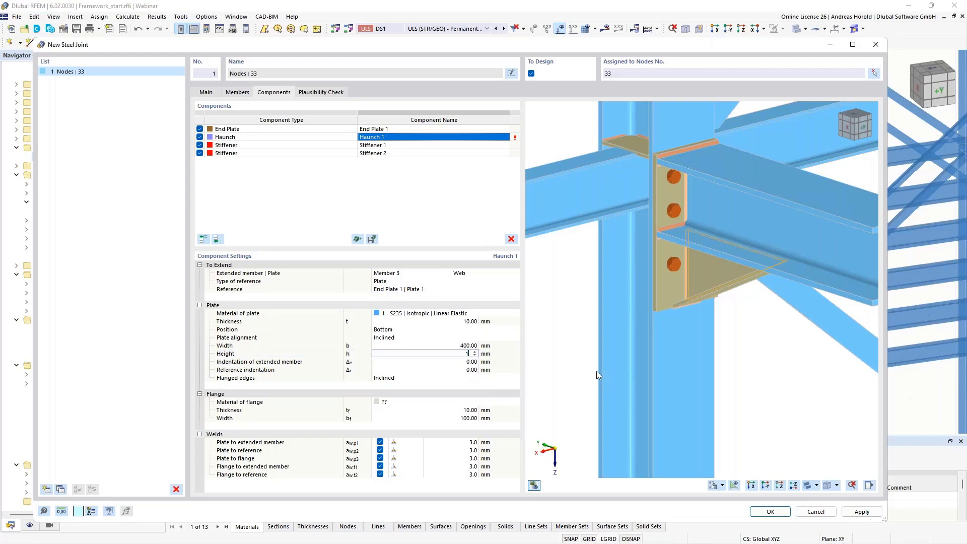
{"action": "type", "text": "80"}
{"action": "key", "text": "Tab"}
Assign material 1 - S235 to the haunch flange and set the flange width to 200 mm
{"action": "scroll", "coordinate": [690, 308], "scroll_direction": "up", "scroll_amount": 4}
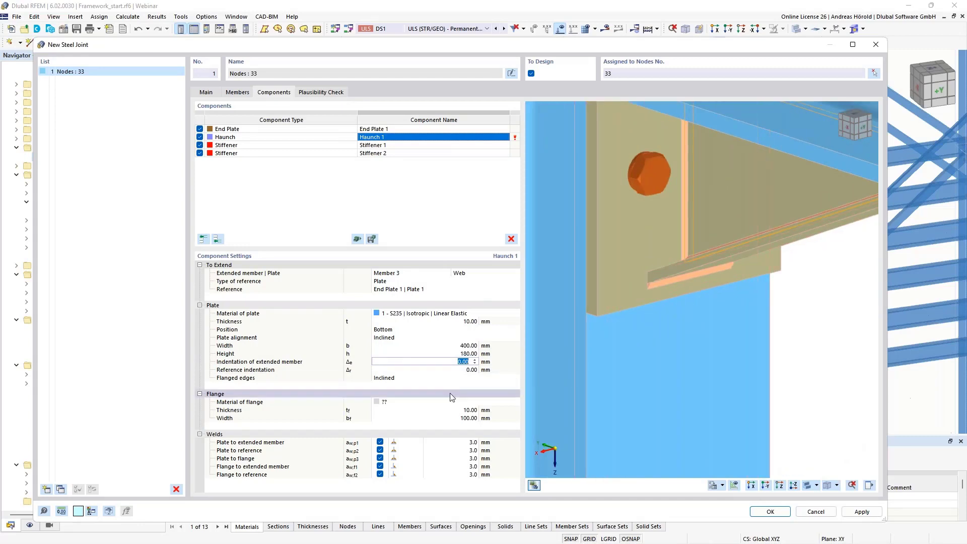
{"action": "left_click", "coordinate": [428, 403]}
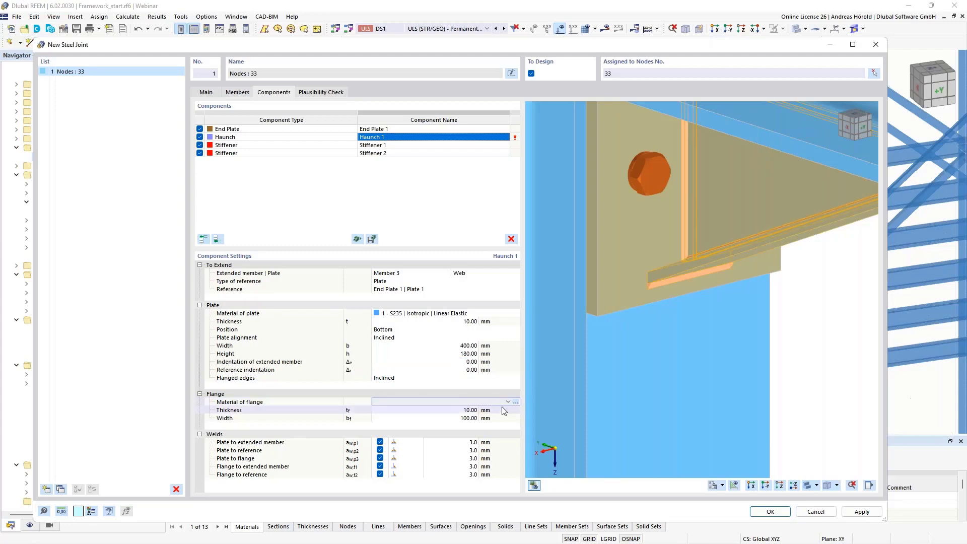
{"action": "left_click", "coordinate": [429, 403]}
{"action": "left_click", "coordinate": [458, 410]}
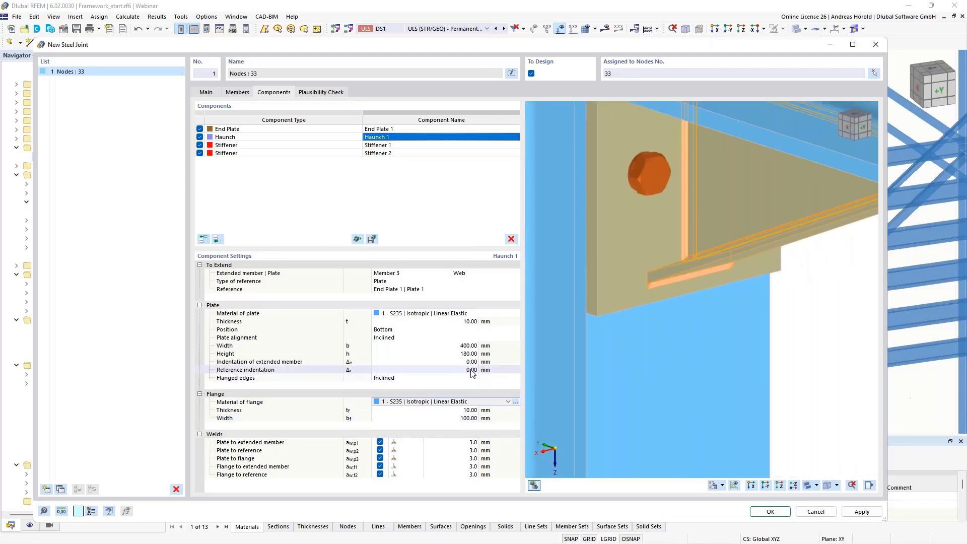
{"action": "left_click", "coordinate": [428, 418]}
{"action": "type", "text": "2"}
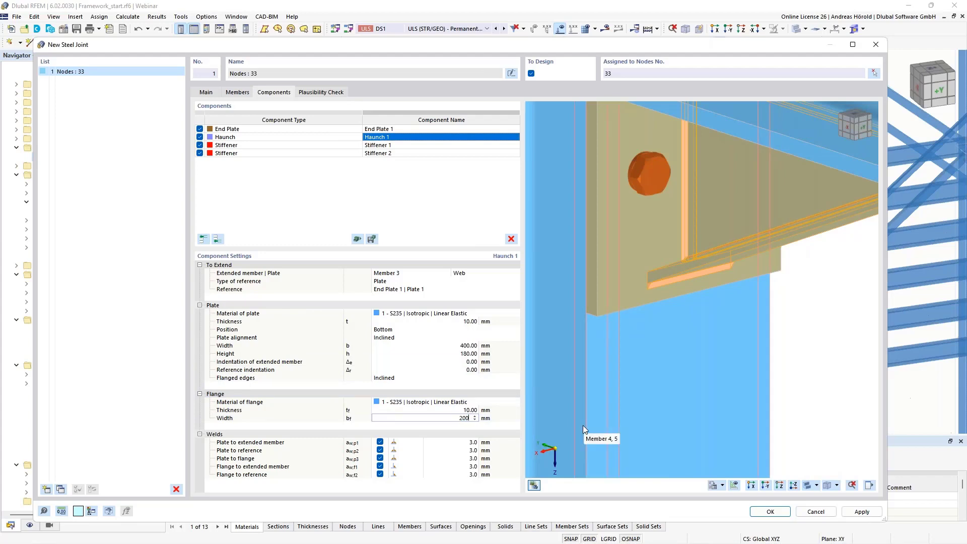
{"action": "type", "text": "00"}
{"action": "key", "text": "Return"}
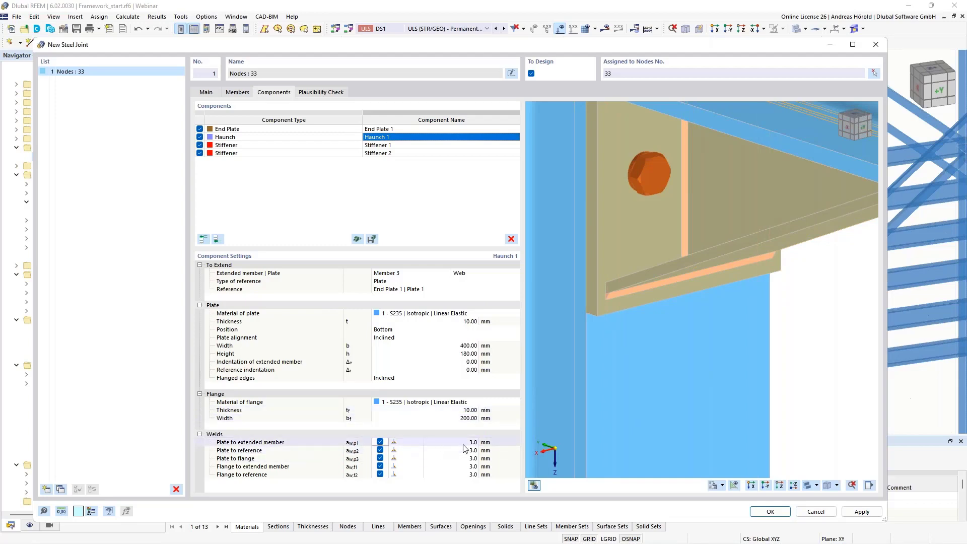
Set the haunch's plate-to-extended-member weld to 4 mm and check its weld type
{"action": "left_click", "coordinate": [443, 442]}
{"action": "scroll", "coordinate": [739, 319], "scroll_direction": "down", "scroll_amount": 3}
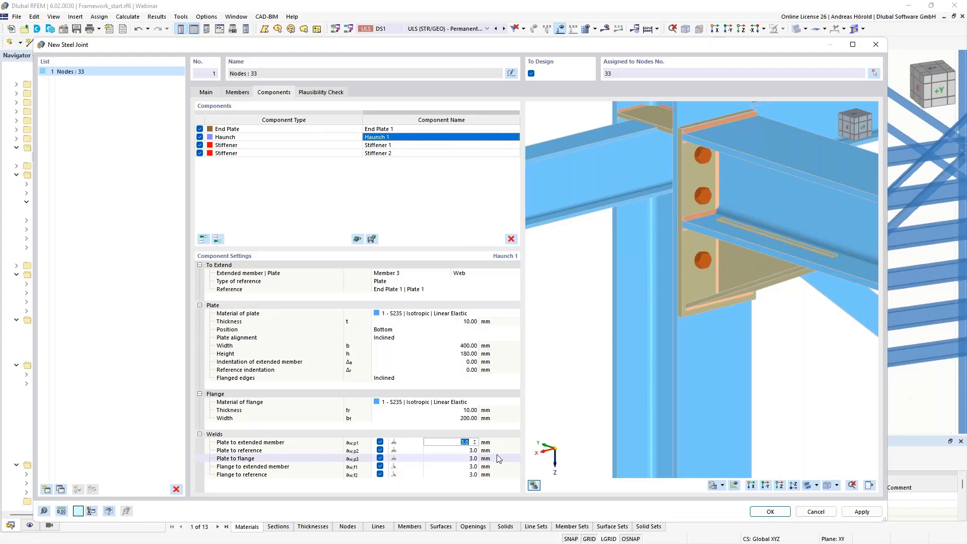
{"action": "type", "text": "4"}
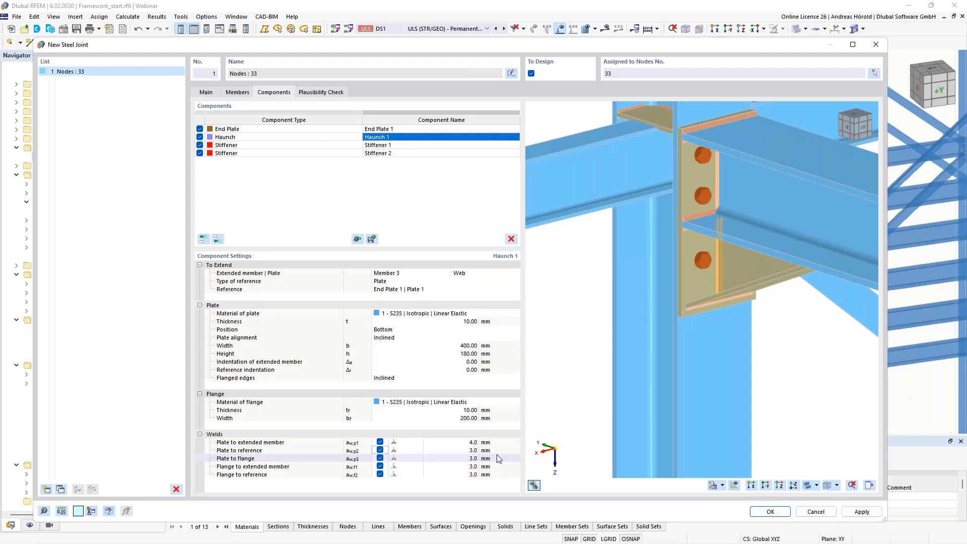
{"action": "left_click", "coordinate": [410, 444]}
{"action": "left_click", "coordinate": [412, 446]}
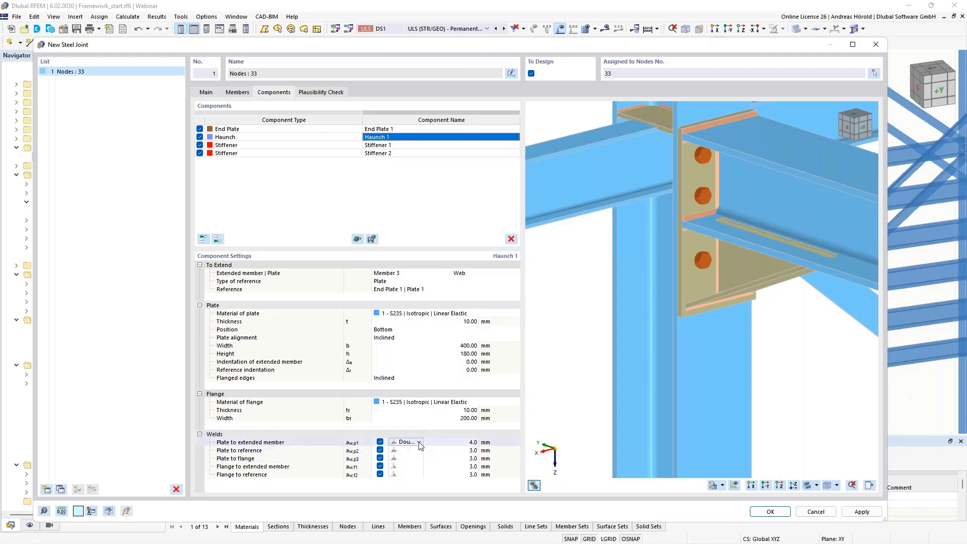
{"action": "left_click", "coordinate": [419, 442]}
{"action": "left_click", "coordinate": [419, 443]}
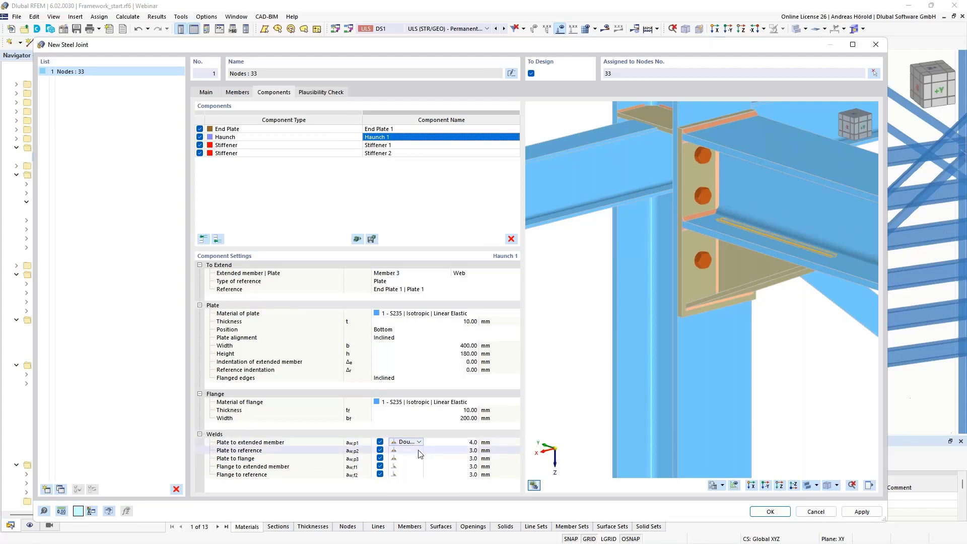
Set the haunch's plate-to-reference and plate-to-flange welds to 4 mm
{"action": "left_click", "coordinate": [472, 450]}
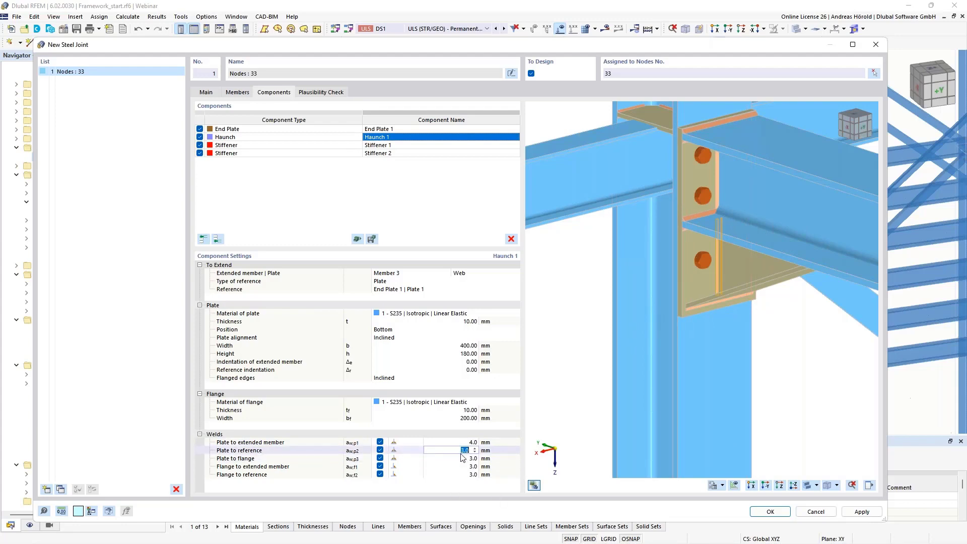
{"action": "type", "text": "4"}
{"action": "key", "text": "Tab"}
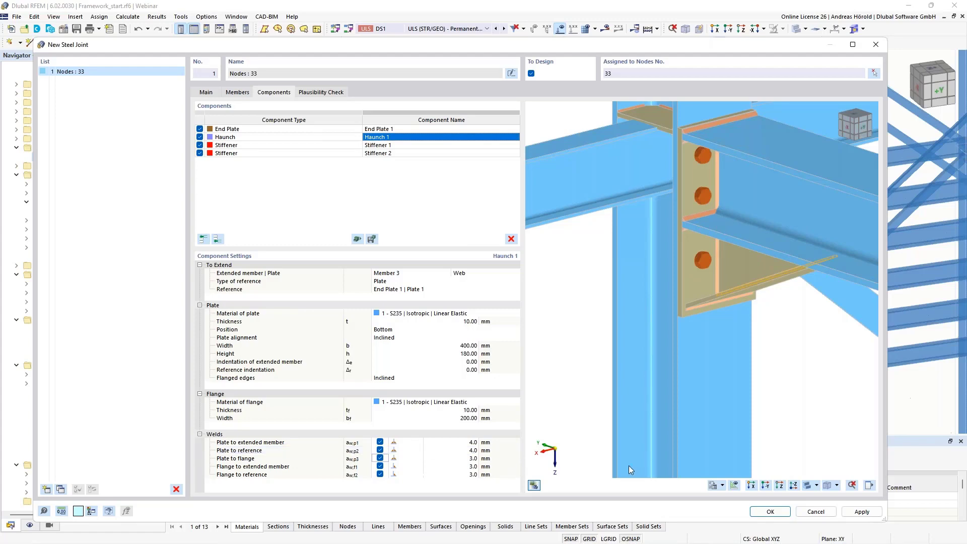
{"action": "left_click", "coordinate": [453, 458]}
{"action": "key", "text": "Tab"}
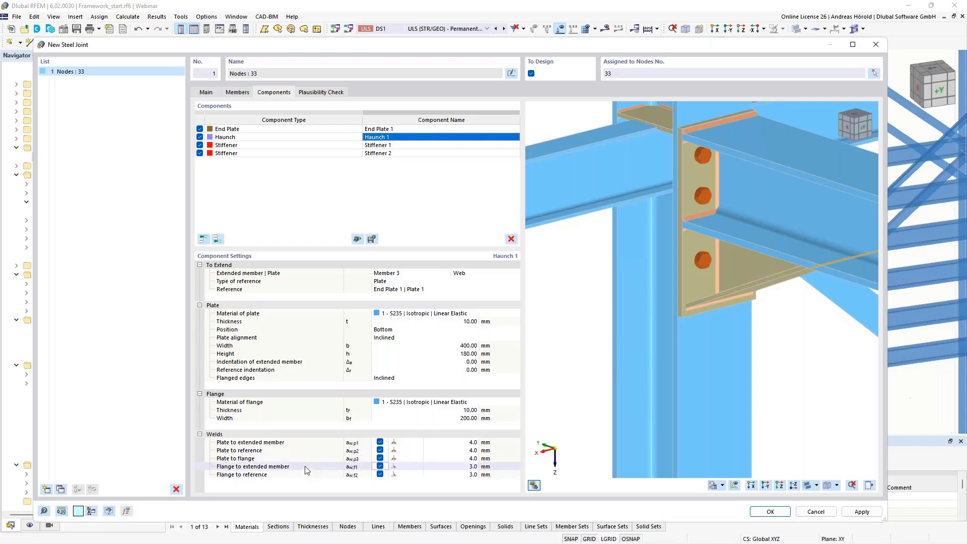
Change the haunch's flange-to-extended-member weld type to Butt weld - rear side
{"action": "left_click", "coordinate": [412, 467]}
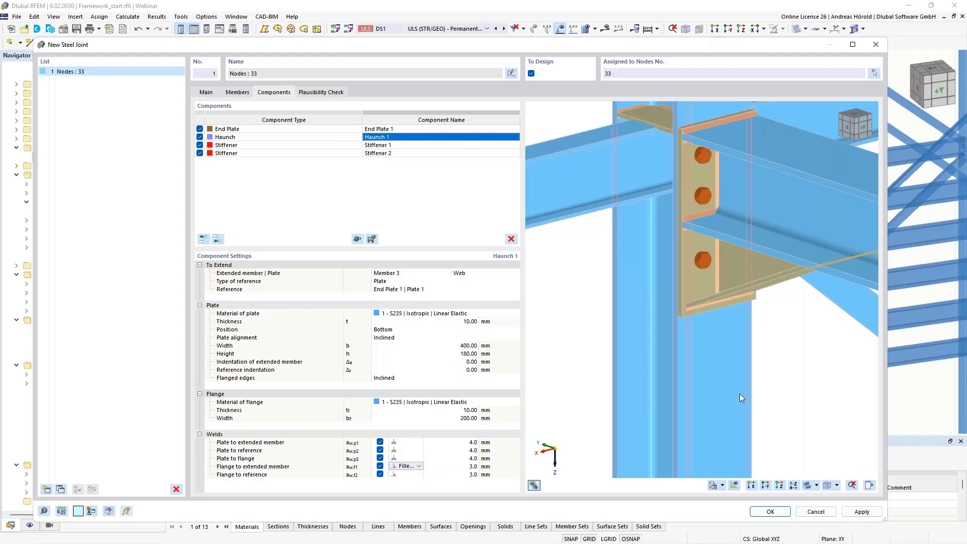
{"action": "middle_click_drag", "start_coordinate": [740, 397], "coordinate": [806, 371], "text": "ctrl"}
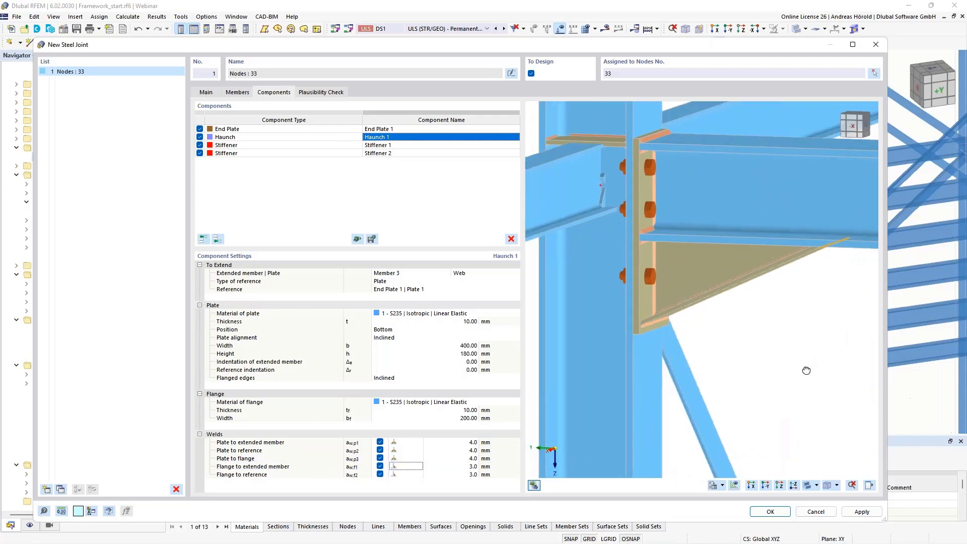
{"action": "scroll", "coordinate": [803, 360], "scroll_direction": "up", "scroll_amount": 5}
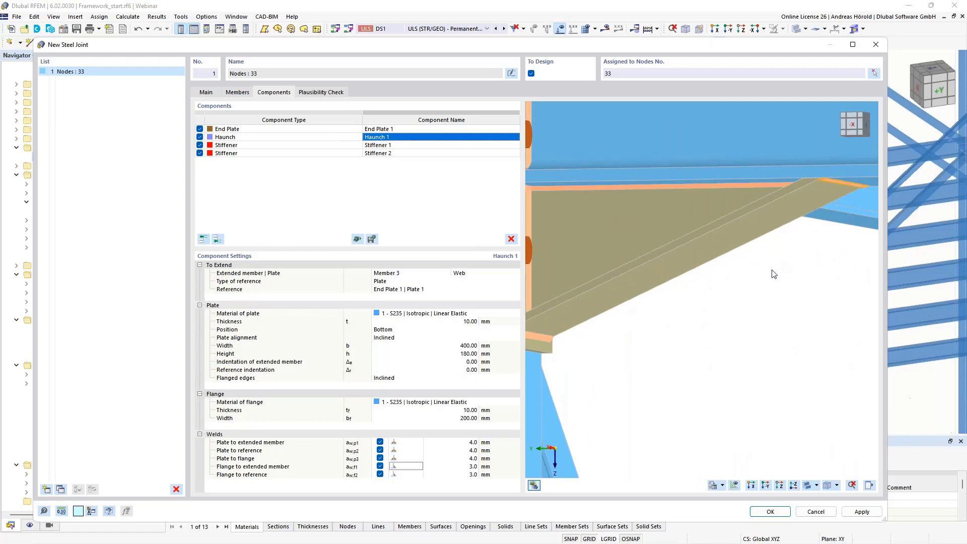
{"action": "left_click", "coordinate": [417, 468]}
{"action": "left_click", "coordinate": [419, 466]}
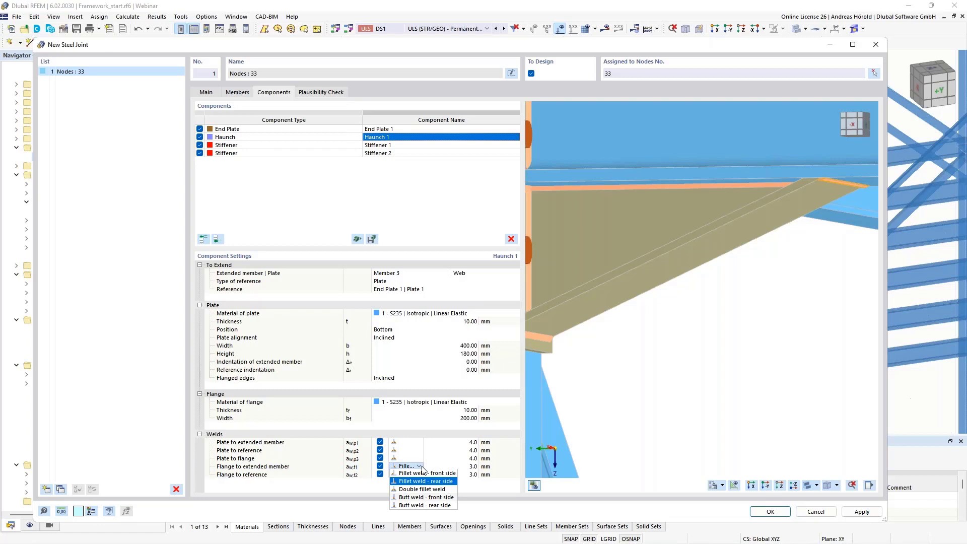
{"action": "left_click", "coordinate": [430, 505]}
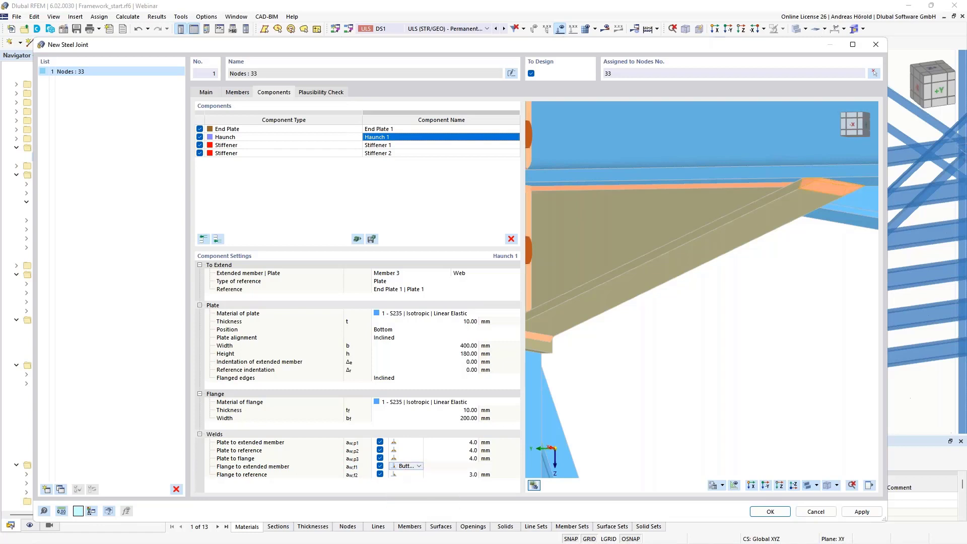
Change the haunch's flange-to-reference weld to a double fillet weld and set its size to 5 mm
{"action": "left_click", "coordinate": [411, 475]}
{"action": "scroll", "coordinate": [655, 400], "scroll_direction": "down", "scroll_amount": 3}
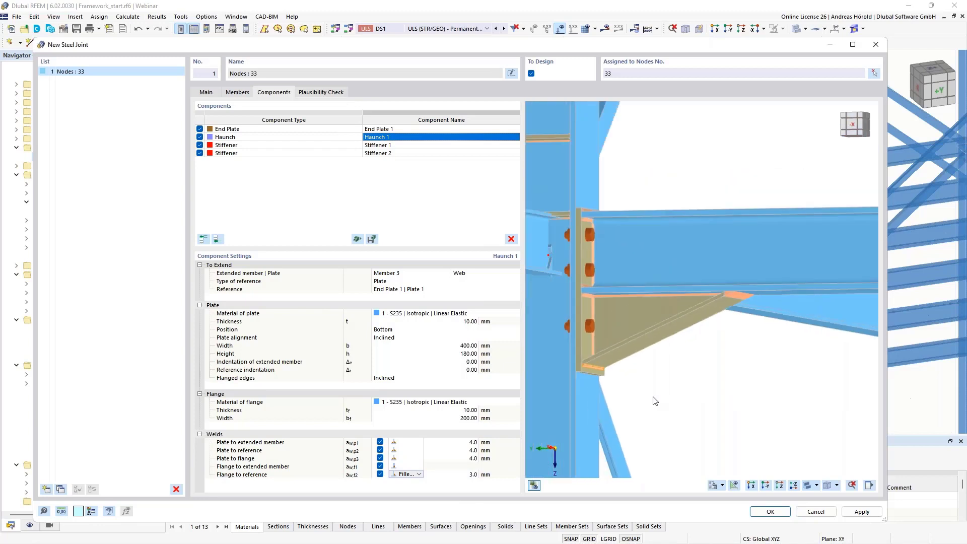
{"action": "scroll", "coordinate": [654, 400], "scroll_direction": "up", "scroll_amount": 3}
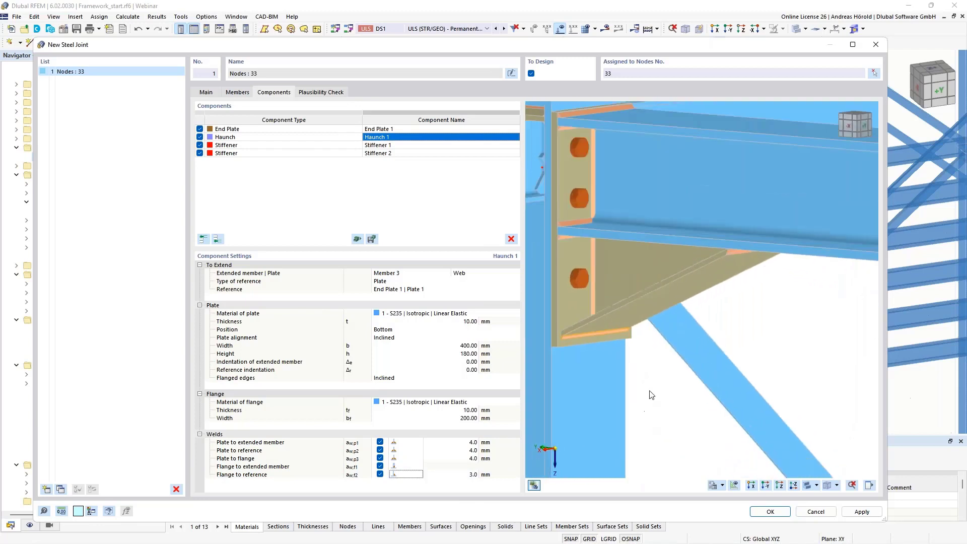
{"action": "scroll", "coordinate": [679, 391], "scroll_direction": "up", "scroll_amount": 3}
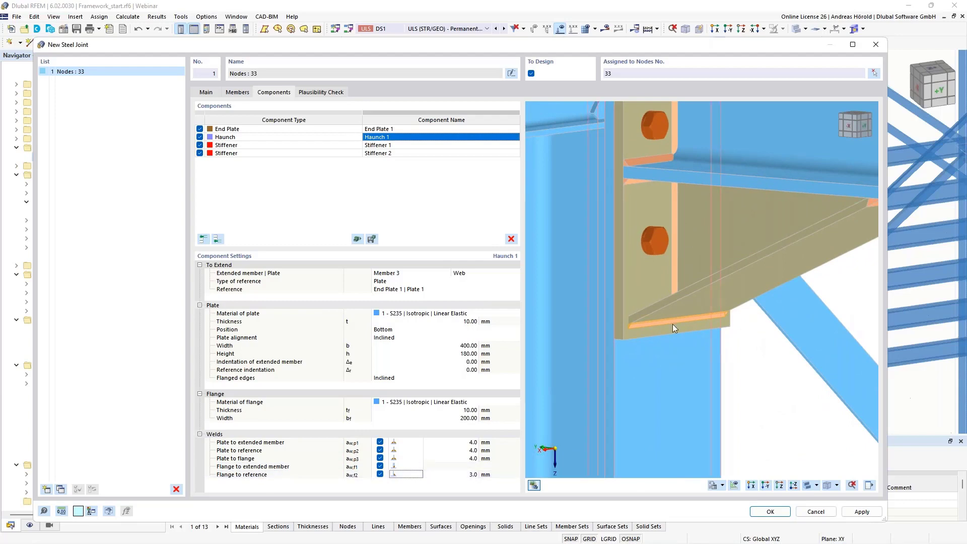
{"action": "left_click", "coordinate": [410, 477]}
{"action": "left_click", "coordinate": [418, 474]}
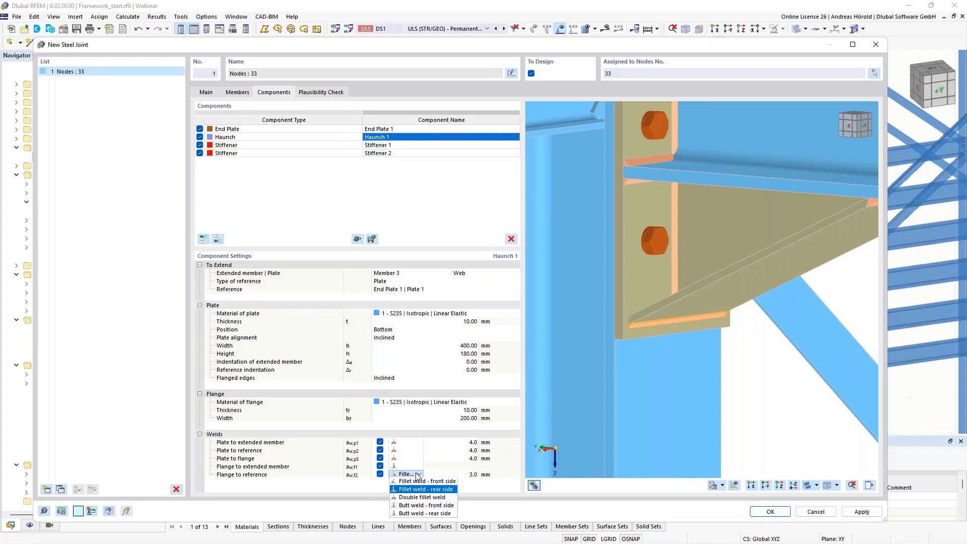
{"action": "left_click", "coordinate": [433, 497]}
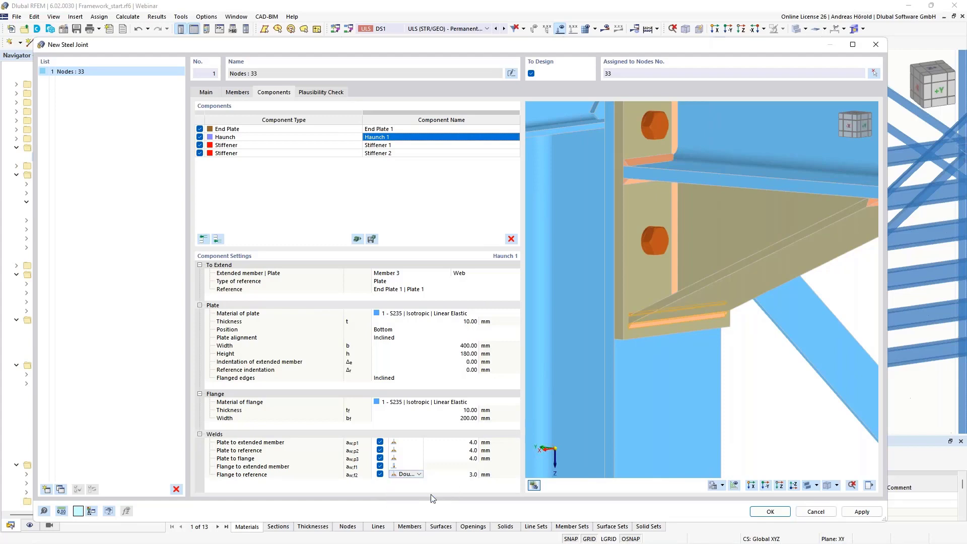
{"action": "left_click", "coordinate": [471, 474]}
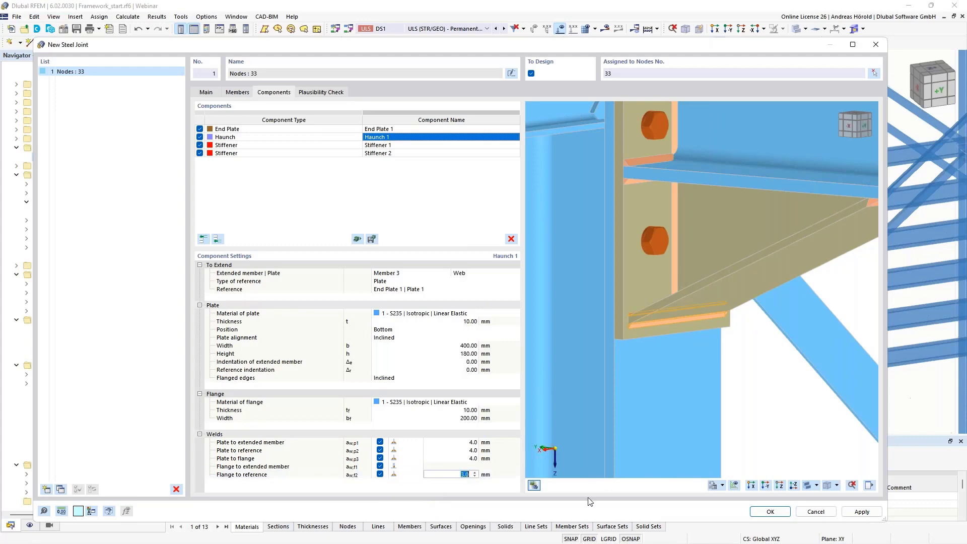
{"action": "type", "text": "5"}
{"action": "key", "text": "Return"}
Set the weld size of Stiffener 1 to 4 mm
{"action": "scroll", "coordinate": [641, 300], "scroll_direction": "down", "scroll_amount": 5}
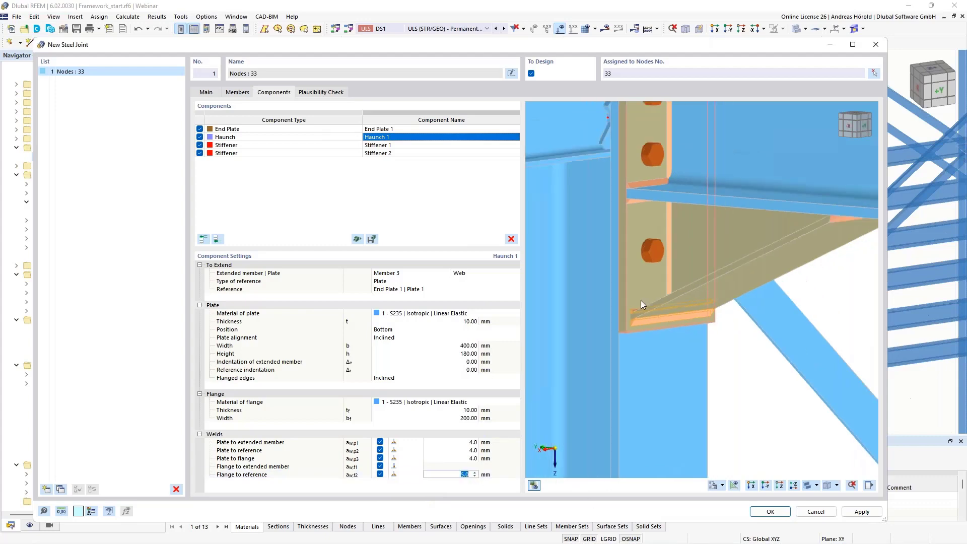
{"action": "middle_click_drag", "start_coordinate": [680, 312], "coordinate": [738, 363]}
{"action": "left_click", "coordinate": [412, 146]}
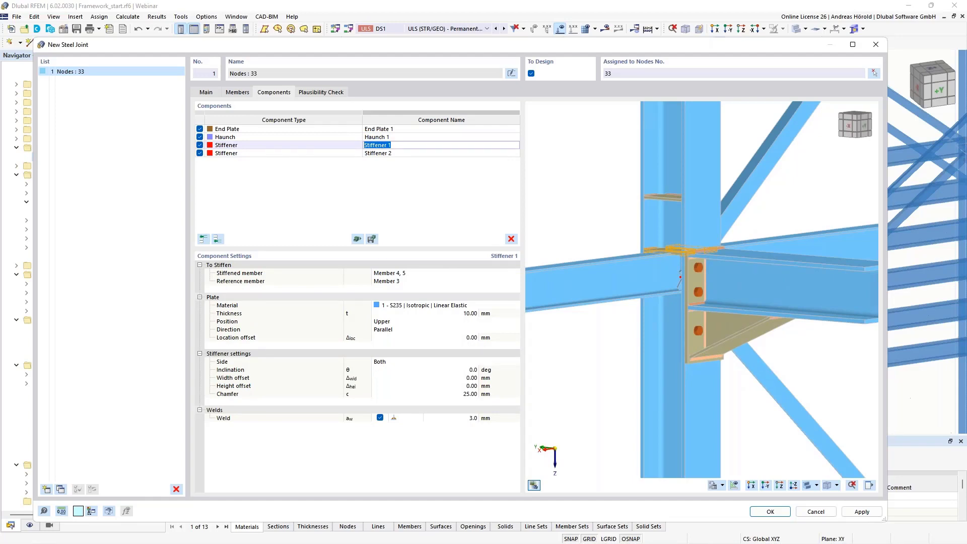
{"action": "scroll", "coordinate": [650, 263], "scroll_direction": "up", "scroll_amount": 3}
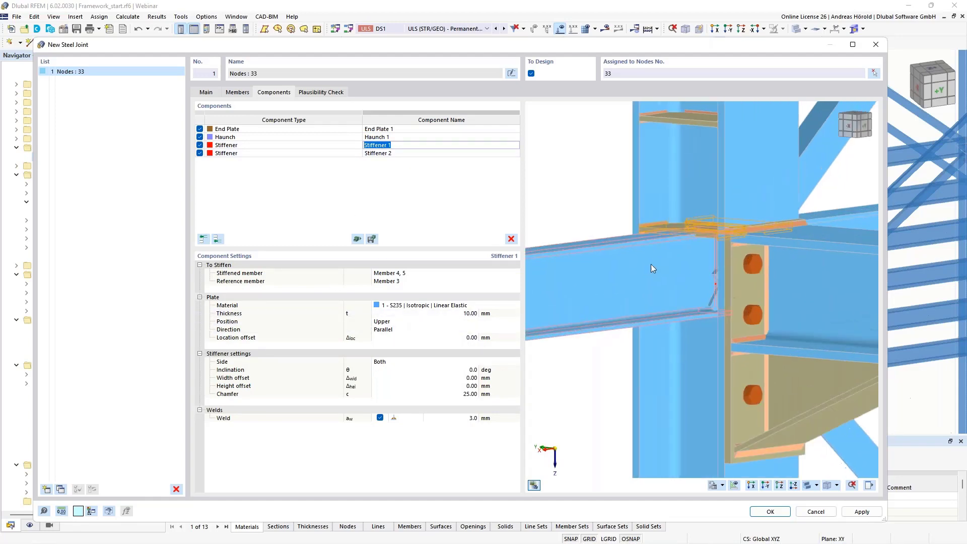
{"action": "scroll", "coordinate": [718, 240], "scroll_direction": "down", "scroll_amount": 2}
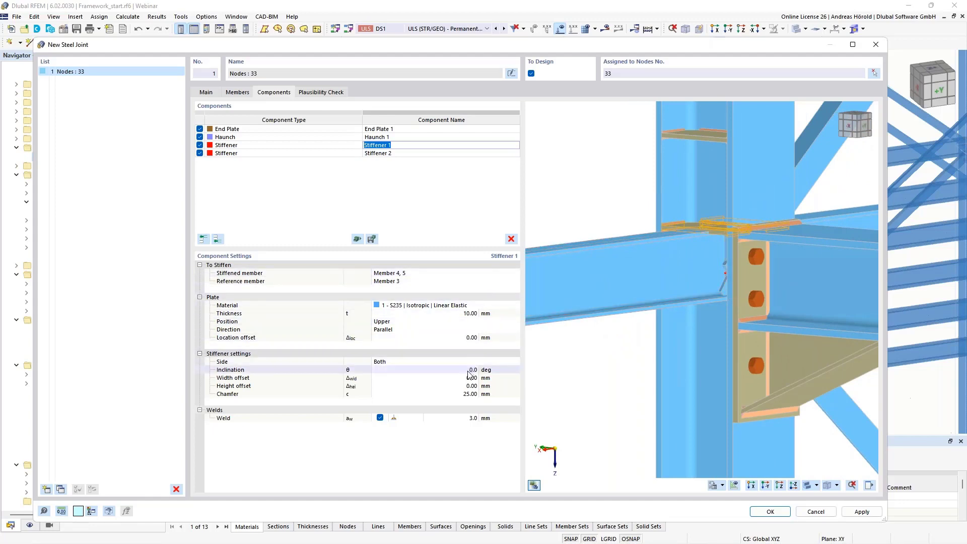
{"action": "left_click", "coordinate": [472, 418]}
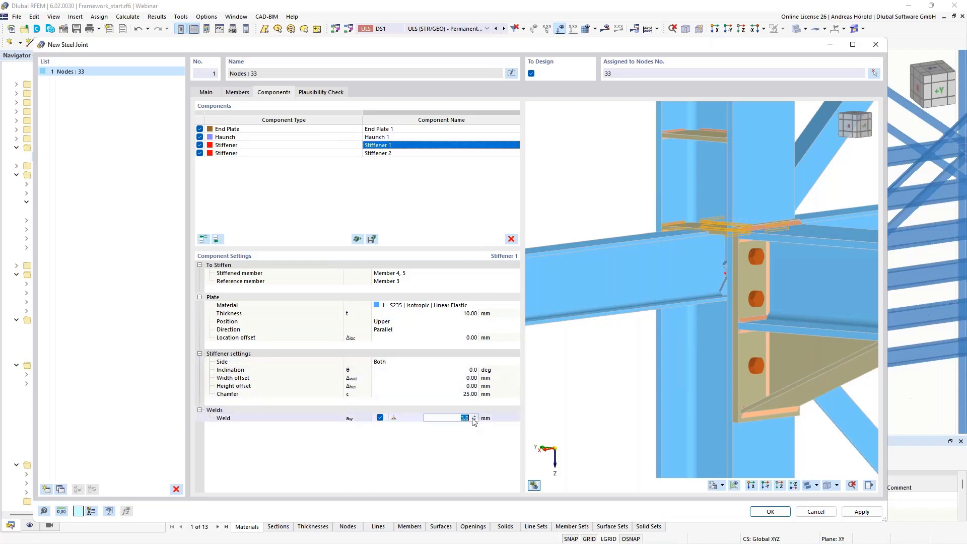
{"action": "type", "text": "4"}
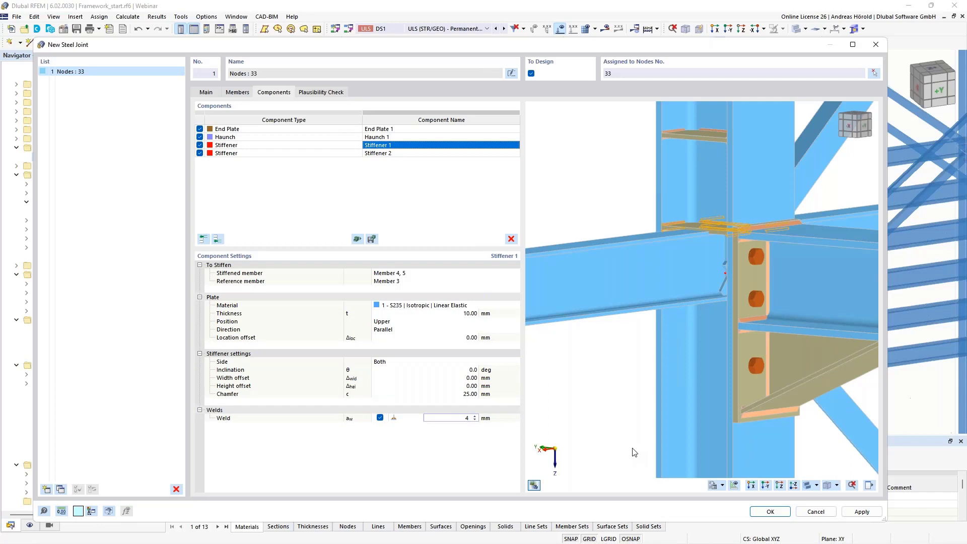
{"action": "key", "text": "Return"}
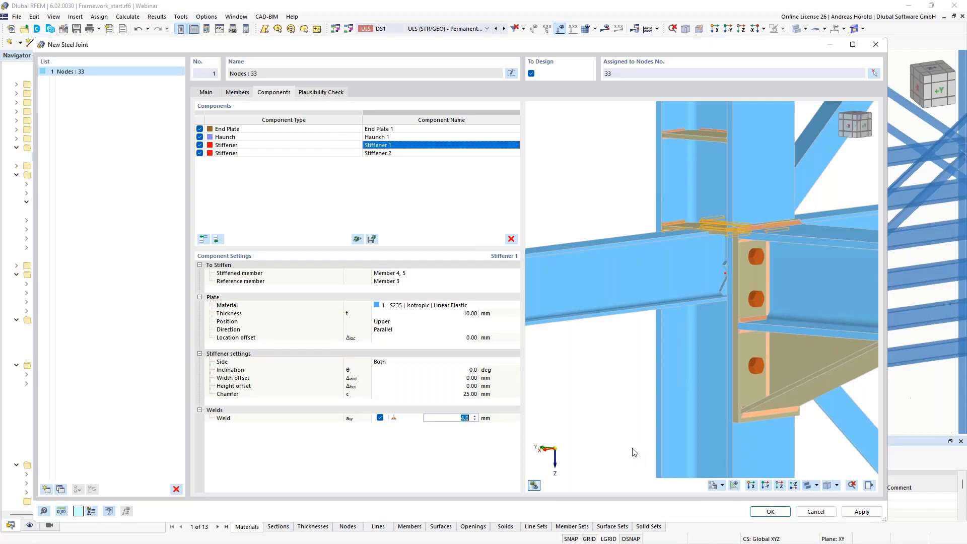
Set the location offset of Stiffener 2 to -400 mm
{"action": "left_click", "coordinate": [428, 153]}
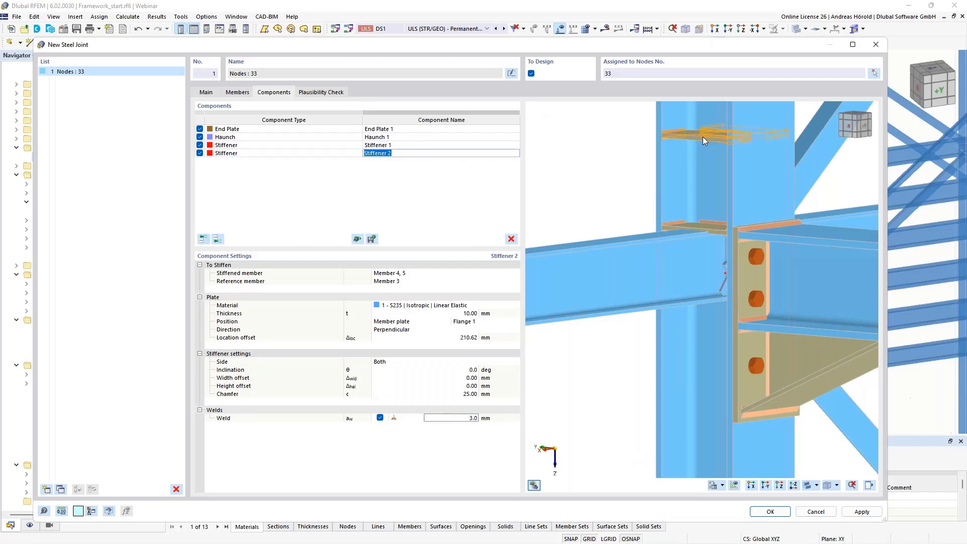
{"action": "left_click", "coordinate": [470, 337]}
{"action": "key", "text": "BackSpace"}
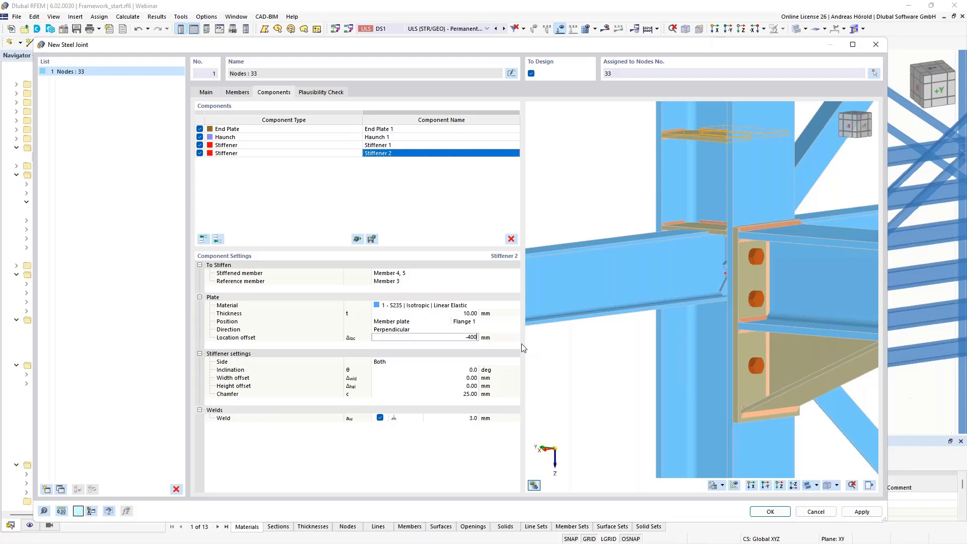
{"action": "key", "text": "Tab"}
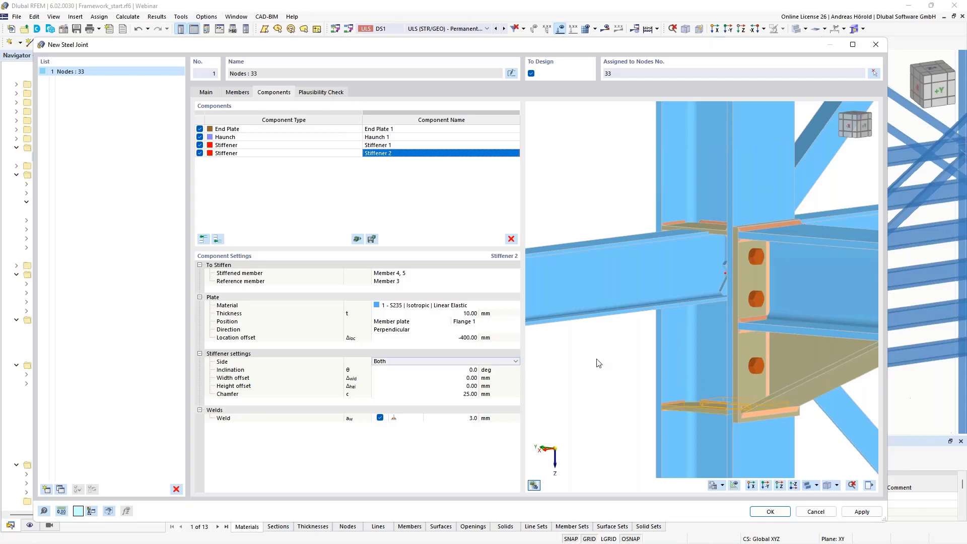
Set the weld size of Stiffener 2 to 4 mm
{"action": "scroll", "coordinate": [724, 432], "scroll_direction": "up", "scroll_amount": 3}
{"action": "scroll", "coordinate": [724, 432], "scroll_direction": "down", "scroll_amount": 2}
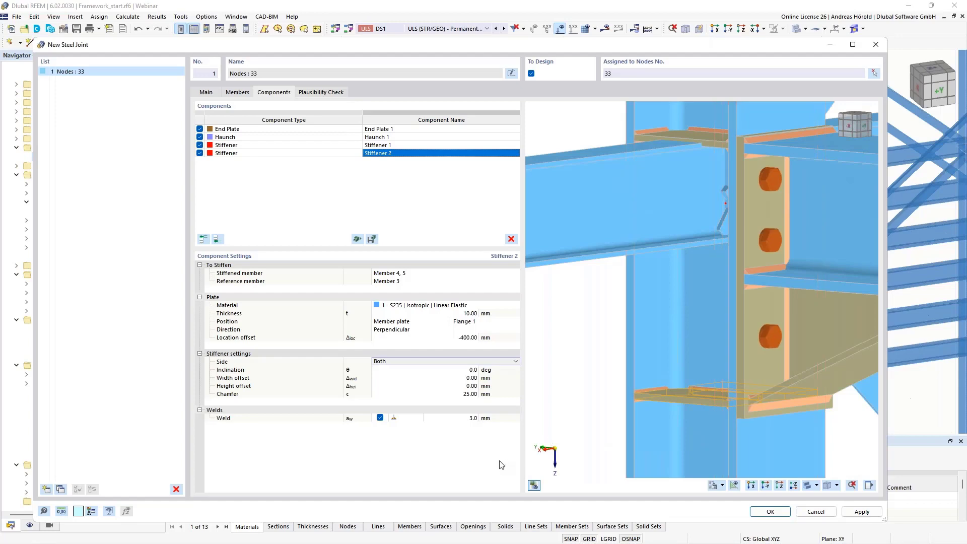
{"action": "left_click", "coordinate": [453, 417]}
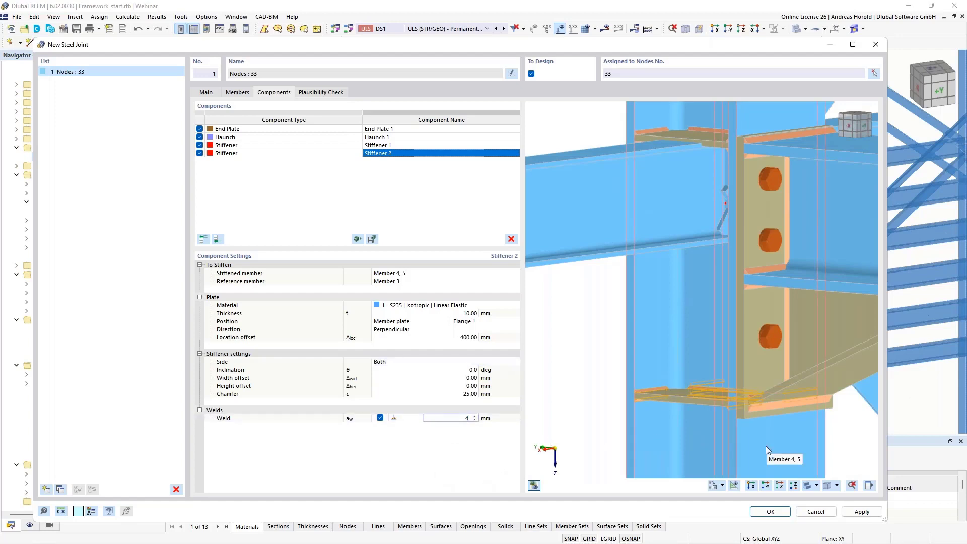
{"action": "key", "text": "Up"}
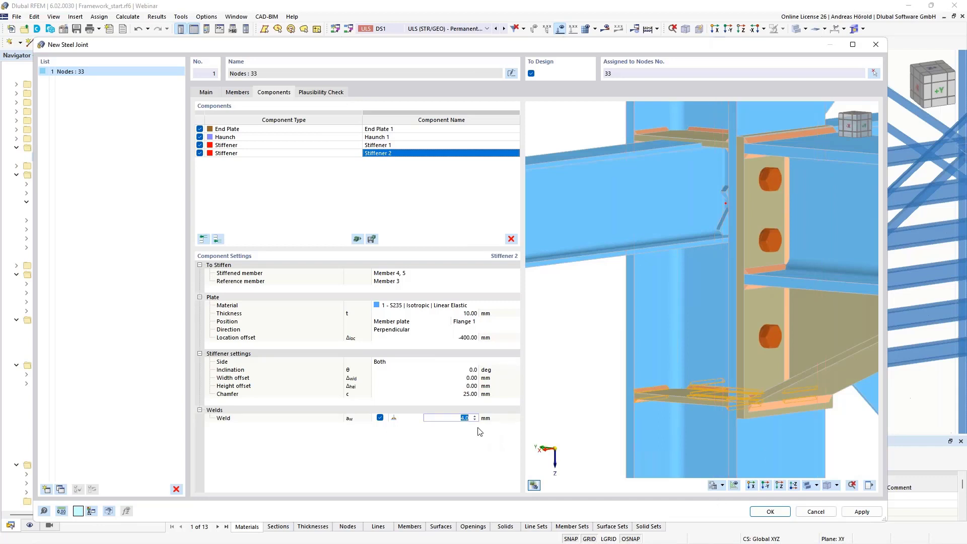
{"action": "left_click", "coordinate": [548, 381]}
Inspect the modelled connection and review the options for saving it as a steel joint template, without creating one
{"action": "scroll", "coordinate": [613, 385], "scroll_direction": "down", "scroll_amount": 3}
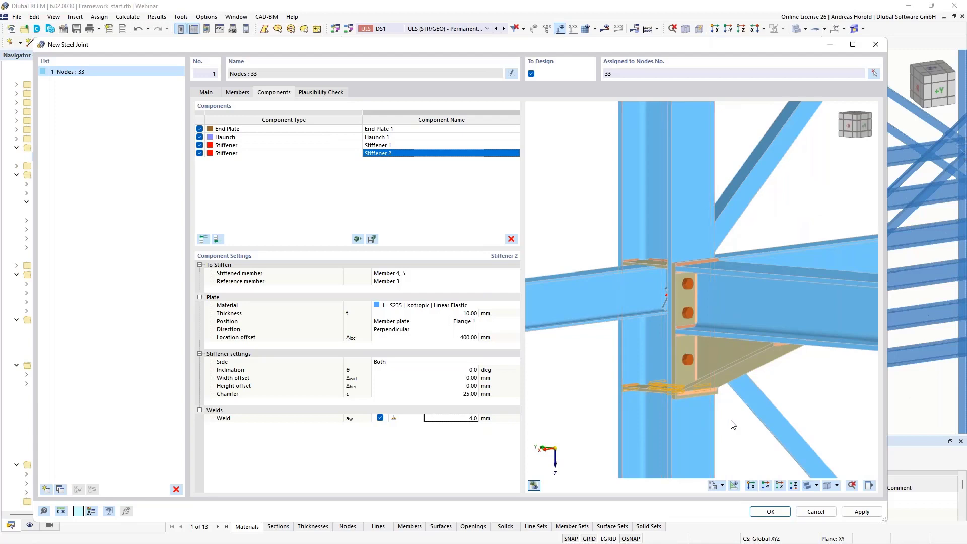
{"action": "mouse_move", "coordinate": [731, 421]}
{"action": "middle_mouse_down", "text": "ctrl"}
{"action": "mouse_move", "coordinate": [736, 444]}
{"action": "mouse_move", "coordinate": [732, 430]}
{"action": "mouse_move", "coordinate": [618, 418]}
{"action": "mouse_move", "coordinate": [733, 423]}
{"action": "middle_mouse_up", "text": "ctrl"}
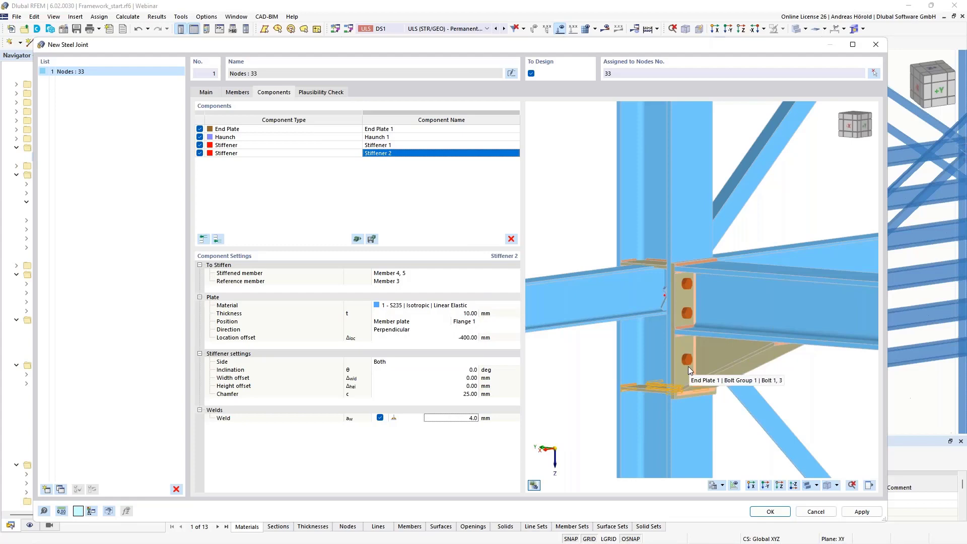
{"action": "scroll", "coordinate": [685, 369], "scroll_direction": "down", "scroll_amount": 5}
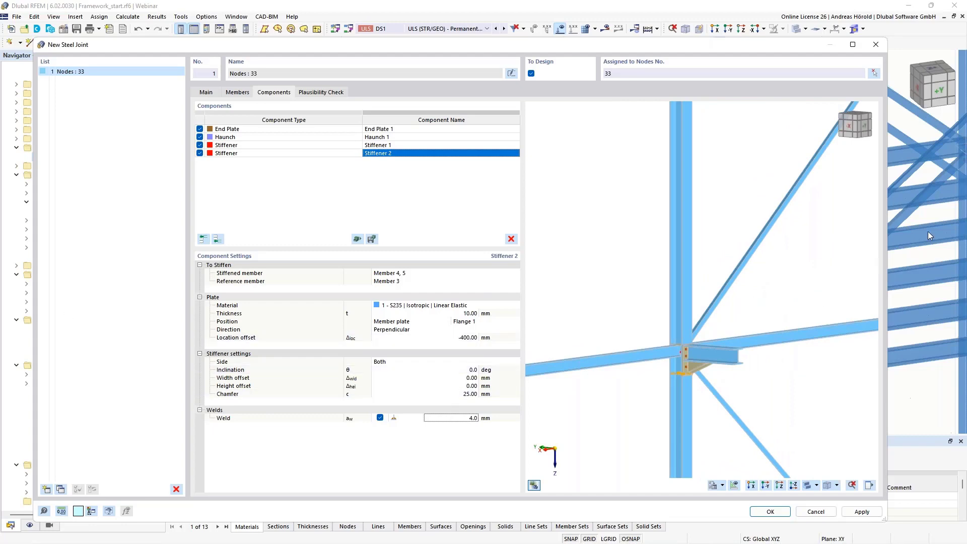
{"action": "scroll", "coordinate": [675, 366], "scroll_direction": "up", "scroll_amount": 5}
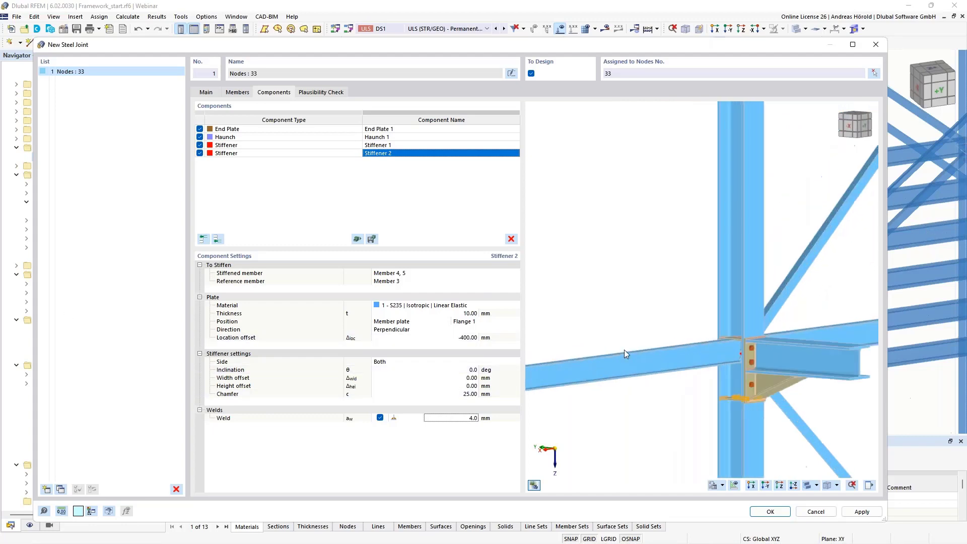
{"action": "left_click", "coordinate": [372, 239]}
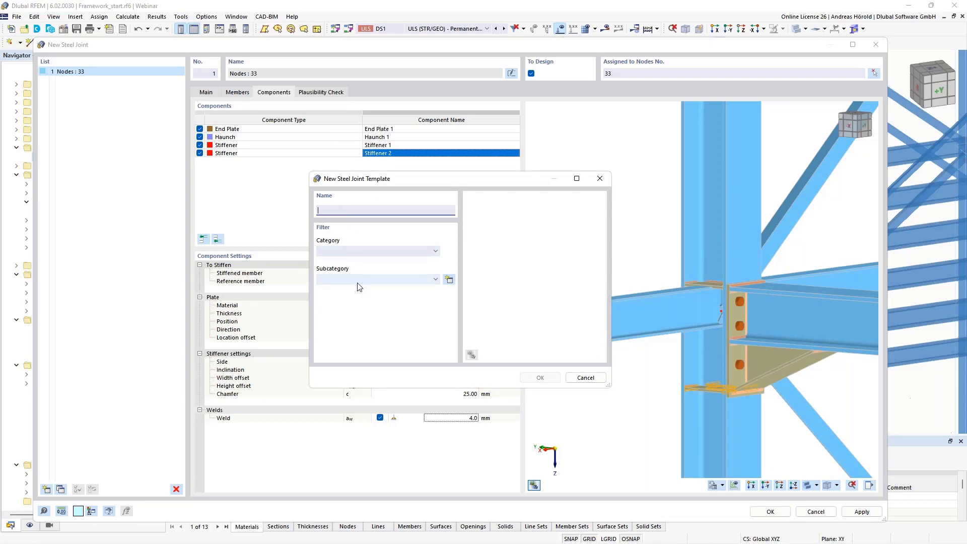
{"action": "left_click", "coordinate": [584, 378]}
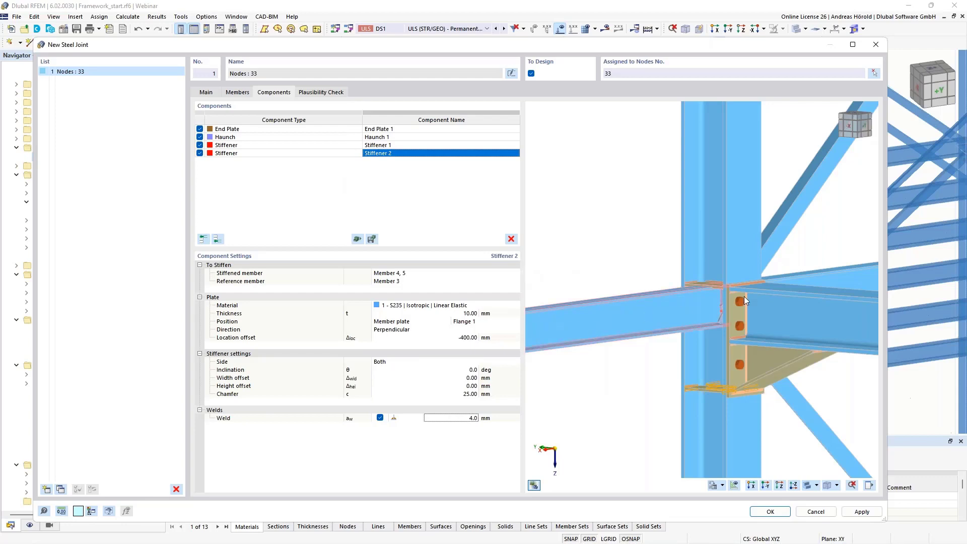
Add a second end plate component to the joint at node 33
{"action": "middle_click_drag", "start_coordinate": [650, 384], "coordinate": [823, 345], "text": "ctrl"}
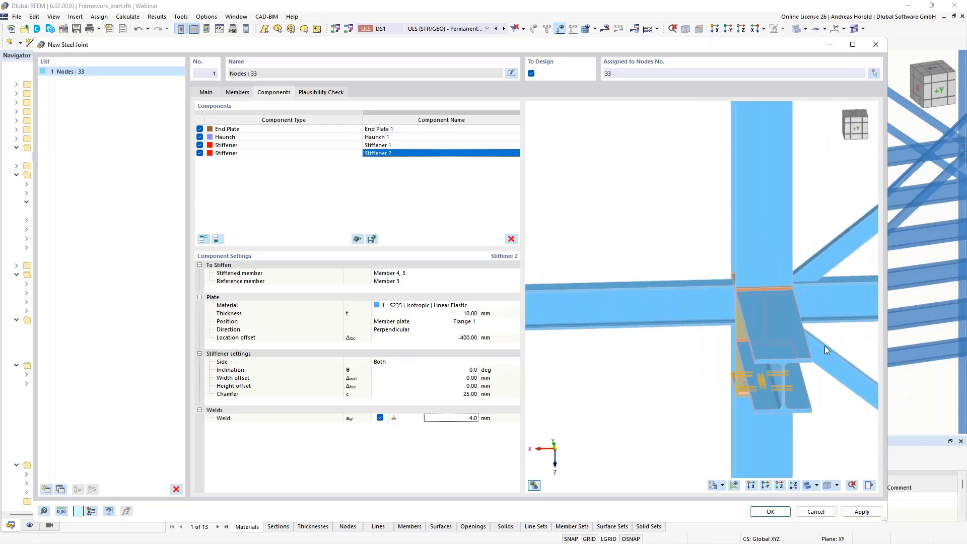
{"action": "middle_click_drag", "start_coordinate": [759, 347], "coordinate": [604, 356]}
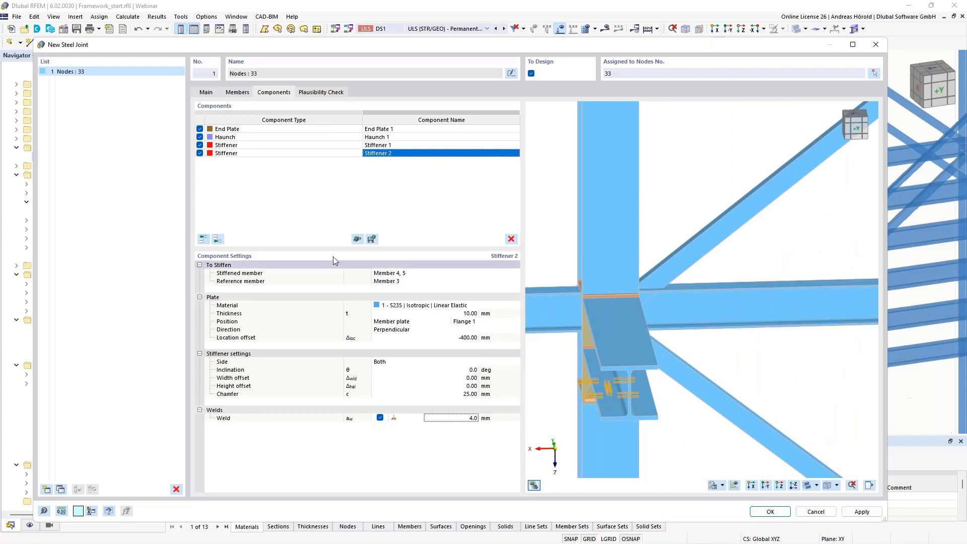
{"action": "left_click", "coordinate": [218, 240]}
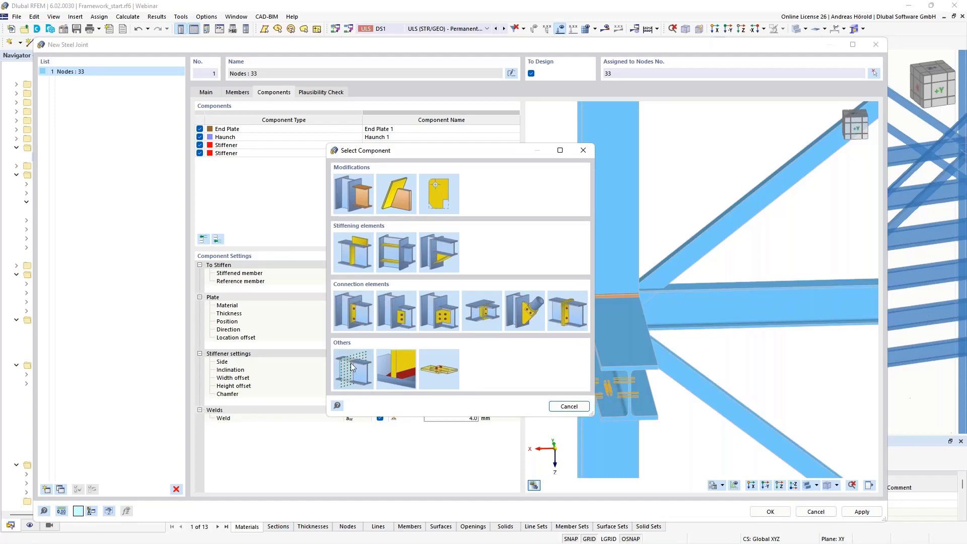
{"action": "left_click", "coordinate": [355, 313]}
{"action": "middle_click_drag", "start_coordinate": [732, 384], "coordinate": [646, 373], "text": "ctrl"}
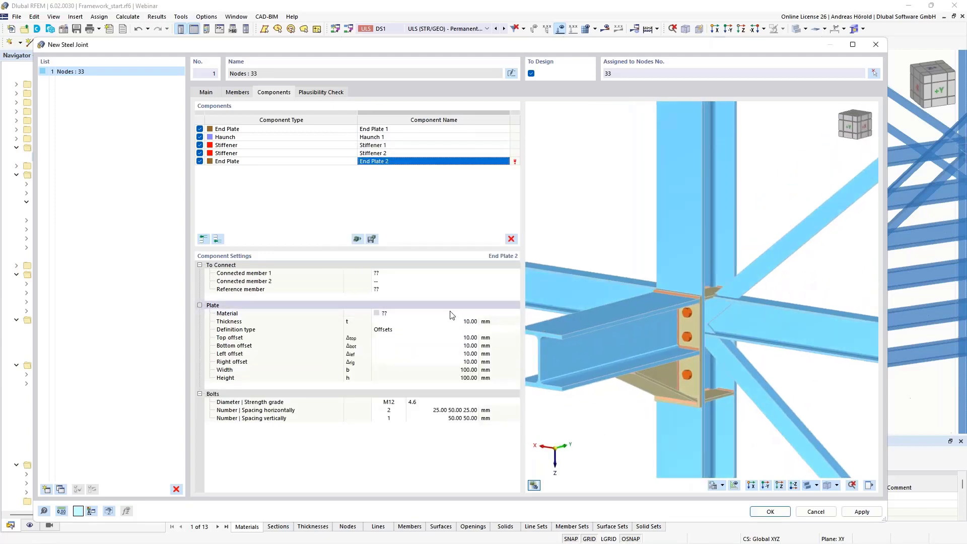
Assign Member 1 as the first connected member of End Plate 2
{"action": "left_click", "coordinate": [384, 276]}
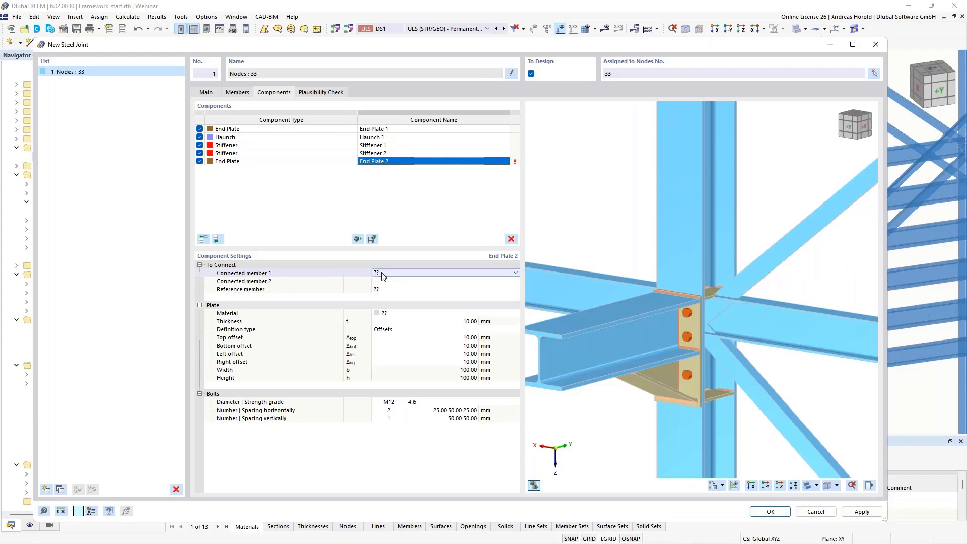
{"action": "left_click", "coordinate": [411, 274]}
{"action": "left_click", "coordinate": [412, 289]}
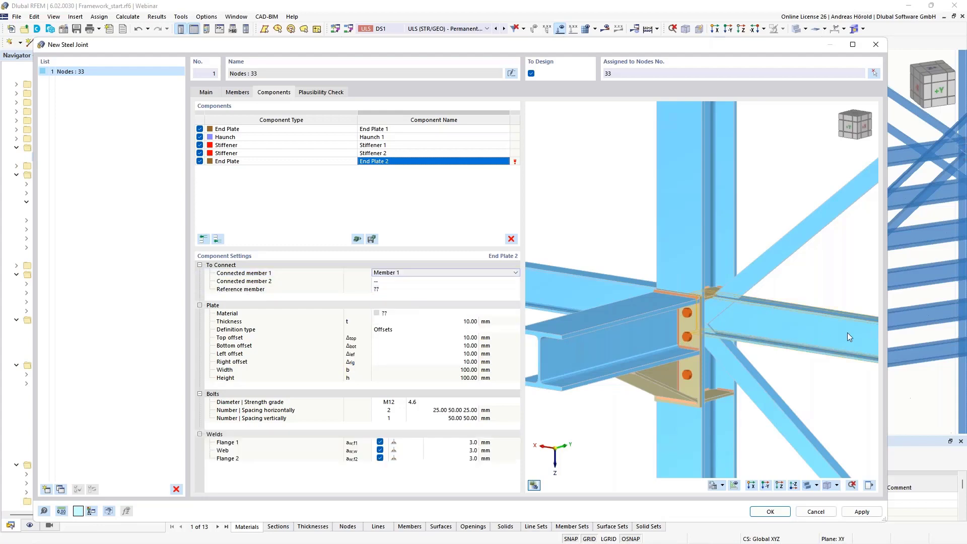
{"action": "scroll", "coordinate": [793, 339], "scroll_direction": "up", "scroll_amount": 5}
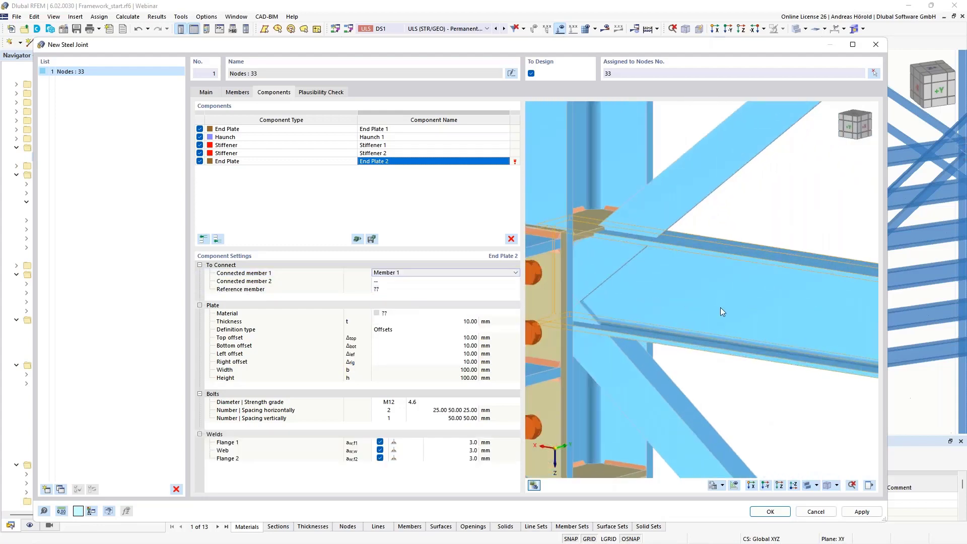
{"action": "scroll", "coordinate": [722, 310], "scroll_direction": "down", "scroll_amount": 3}
{"action": "middle_click_drag", "start_coordinate": [755, 352], "coordinate": [710, 339], "text": "ctrl"}
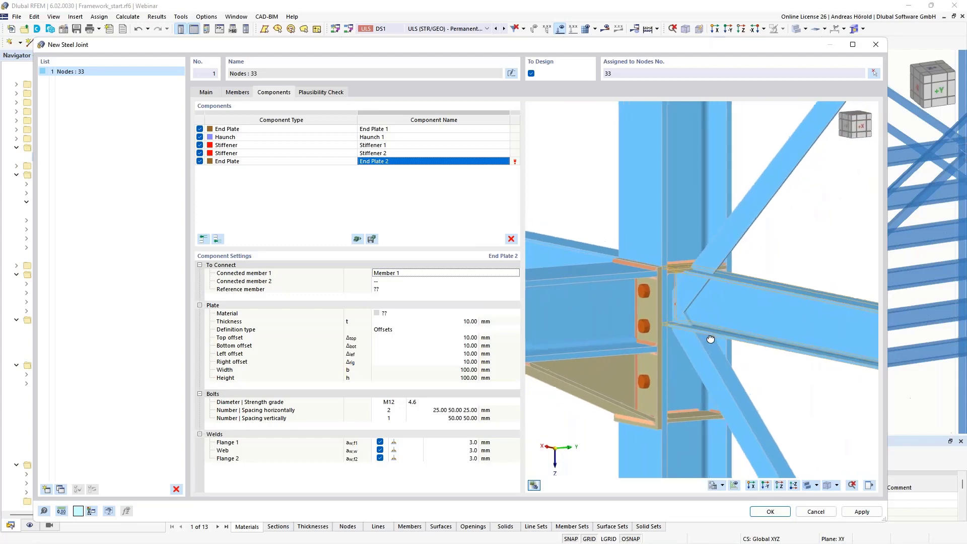
Set Member 6 as End Plate 2's second connected member and Member 4, 5 as its reference member
{"action": "left_click", "coordinate": [398, 281]}
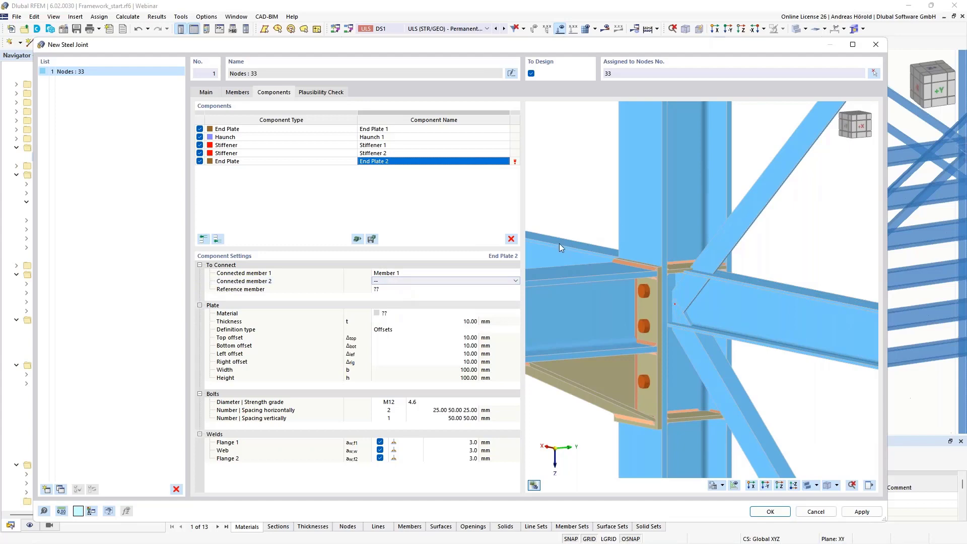
{"action": "left_click", "coordinate": [511, 281]}
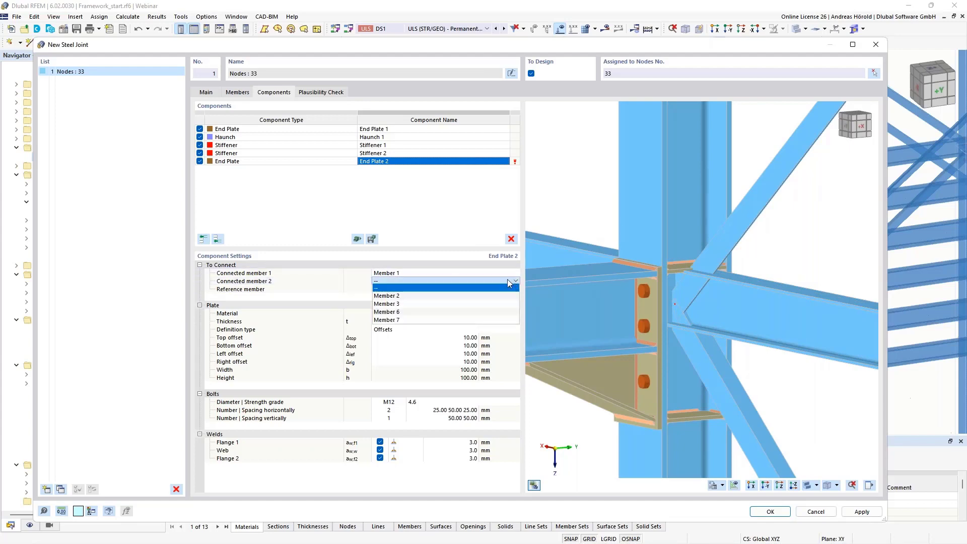
{"action": "left_click", "coordinate": [445, 313]}
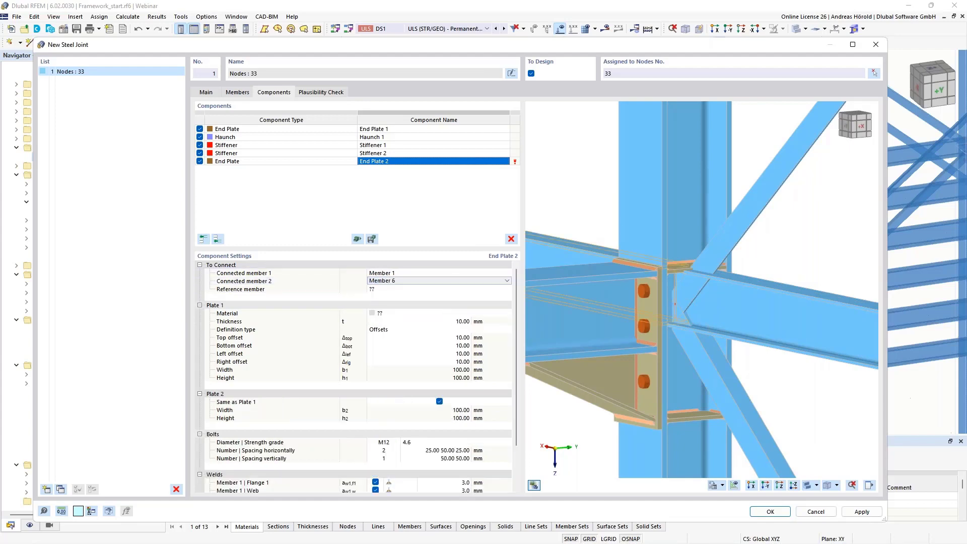
{"action": "left_click", "coordinate": [409, 289]}
{"action": "left_click", "coordinate": [409, 289]}
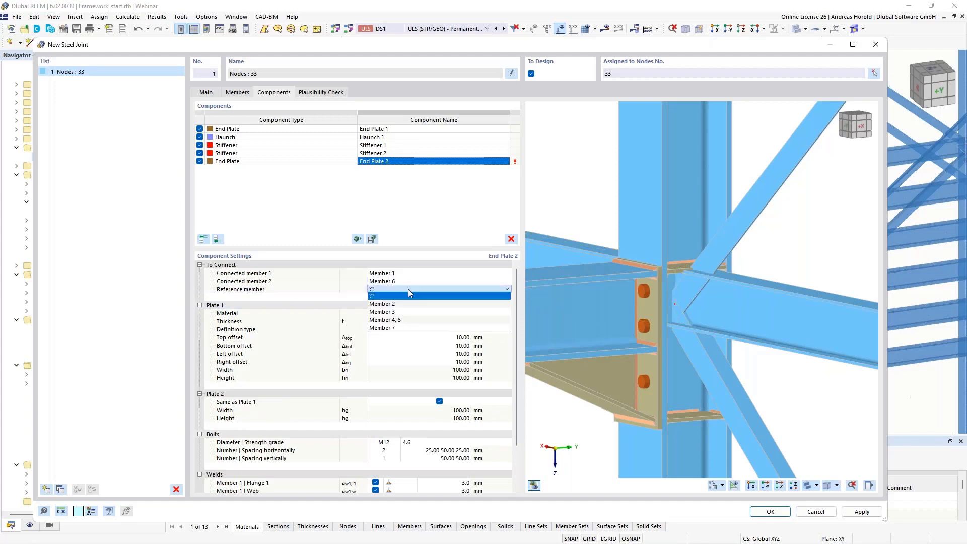
{"action": "left_click", "coordinate": [413, 321]}
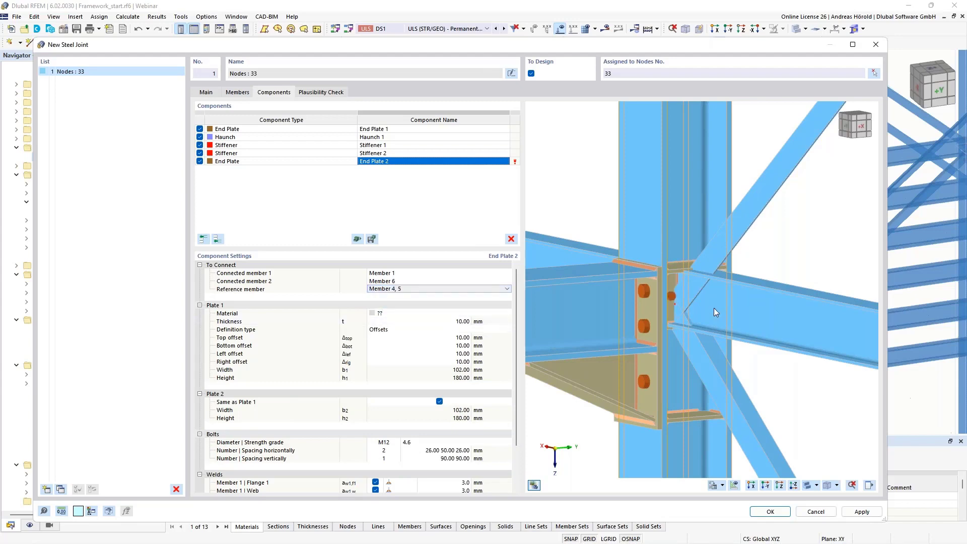
Assign the S235 isotropic linear elastic material to Plate 1 of End Plate 2
{"action": "scroll", "coordinate": [714, 308], "scroll_direction": "up", "scroll_amount": 6}
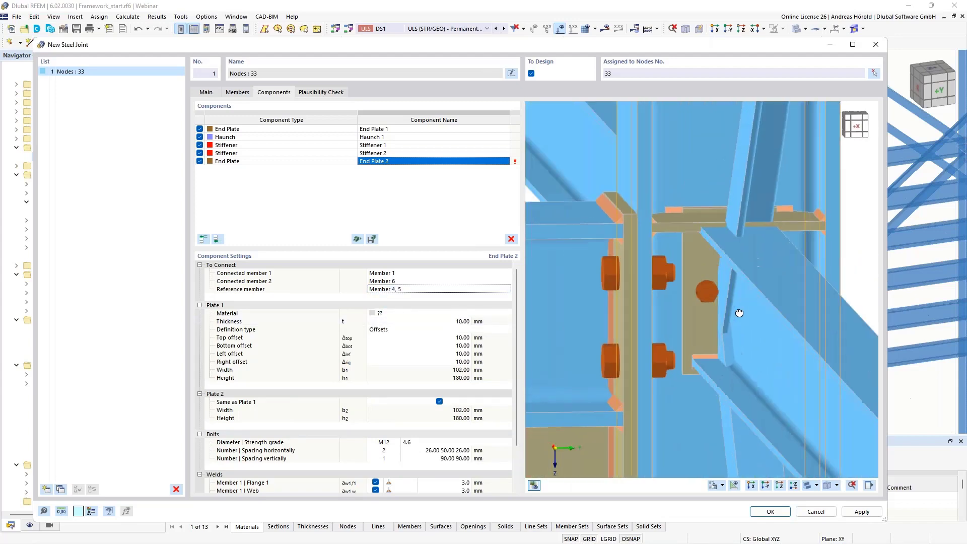
{"action": "middle_click_drag", "start_coordinate": [740, 313], "coordinate": [758, 303], "text": "ctrl"}
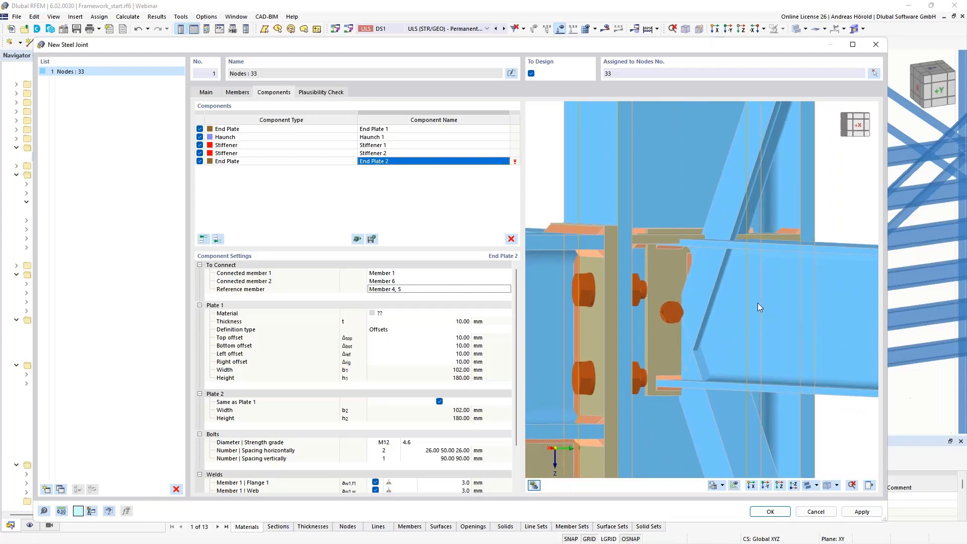
{"action": "left_click", "coordinate": [425, 313]}
{"action": "left_click", "coordinate": [423, 319]}
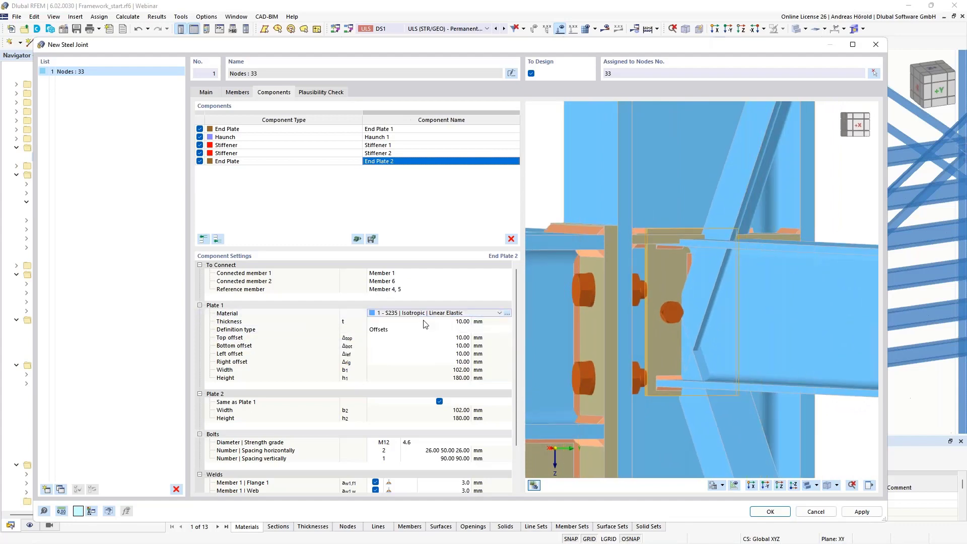
Set the top offset of End Plate 2's Plate 1 to -20 mm
{"action": "left_click", "coordinate": [457, 338]}
{"action": "left_click", "coordinate": [457, 339]}
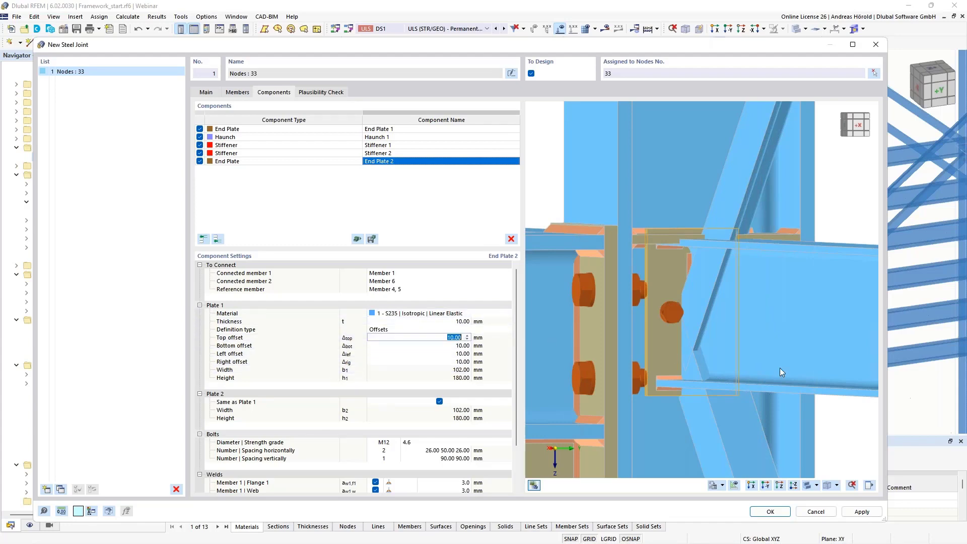
{"action": "key", "text": "BackSpace"}
{"action": "key", "text": "Tab"}
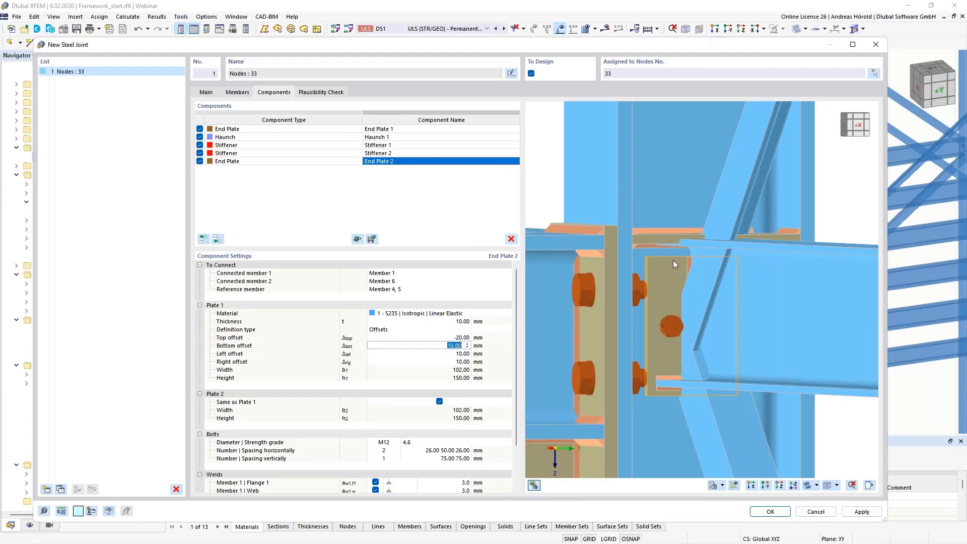
Set the bottom offset of End Plate 2's Plate 1 to -20 mm
{"action": "scroll", "coordinate": [675, 259], "scroll_direction": "up", "scroll_amount": 5}
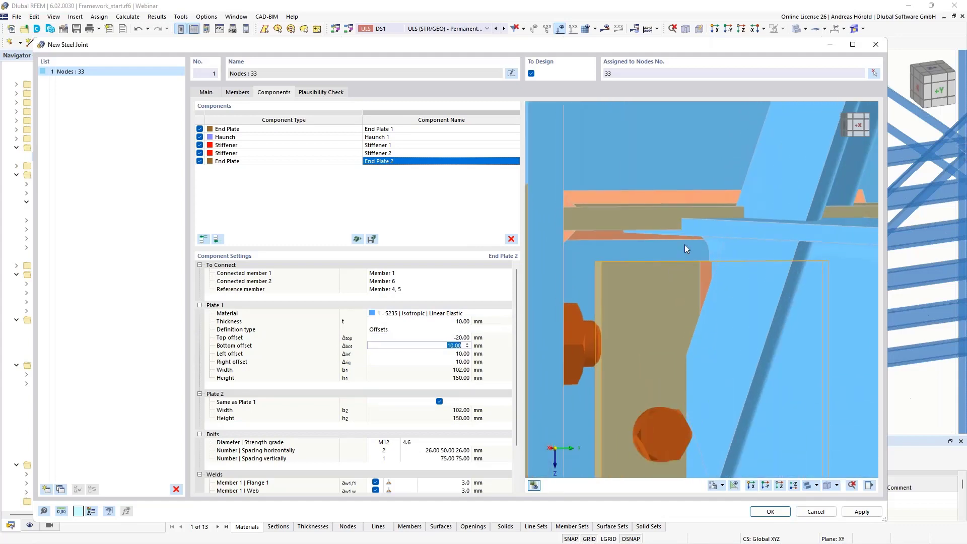
{"action": "scroll", "coordinate": [654, 287], "scroll_direction": "down", "scroll_amount": 3}
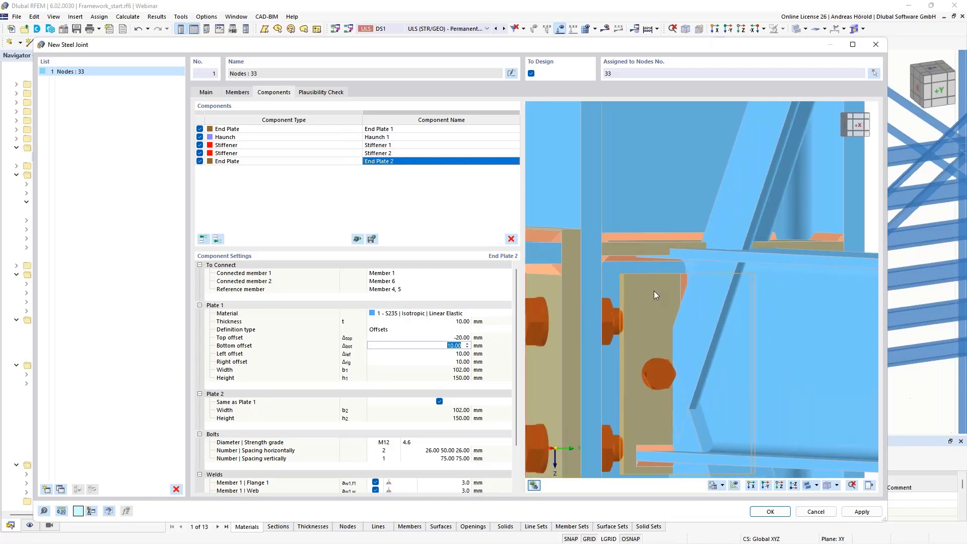
{"action": "middle_click_drag", "start_coordinate": [660, 380], "coordinate": [675, 274]}
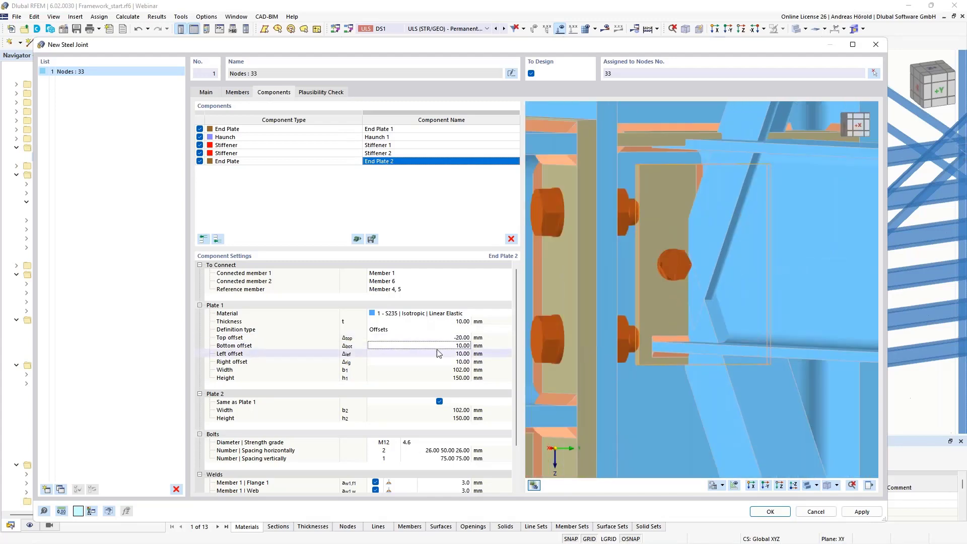
{"action": "left_click", "coordinate": [457, 346]}
{"action": "type", "text": "-20"}
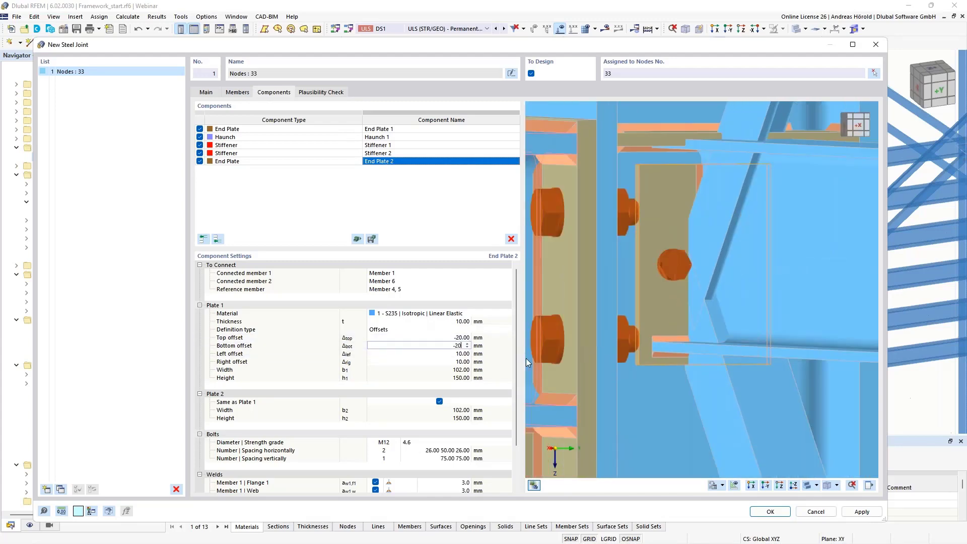
{"action": "key", "text": "Tab"}
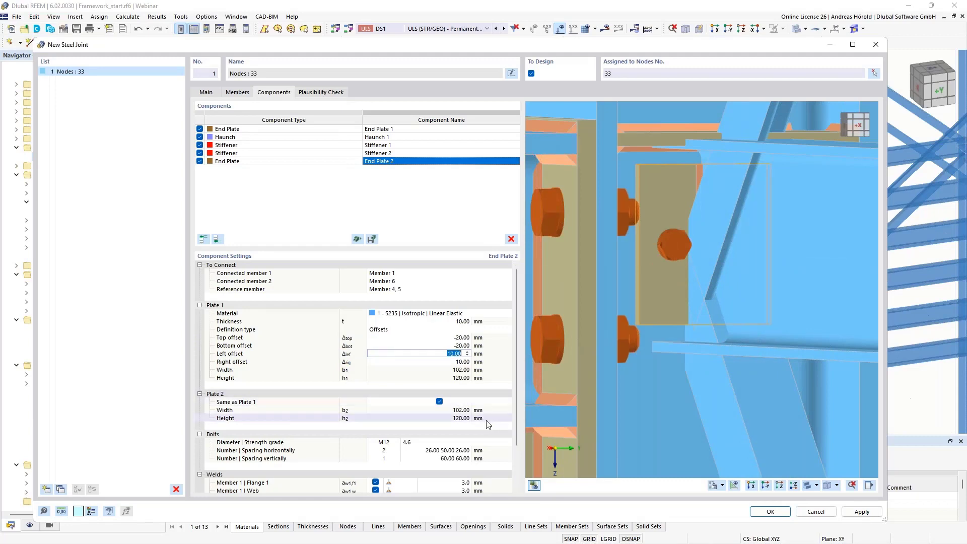
Examine End Plate 2's remaining plate, bolt and weld settings and the shortened plates on both sides of the column
{"action": "scroll", "coordinate": [458, 421], "scroll_direction": "down", "scroll_amount": 2}
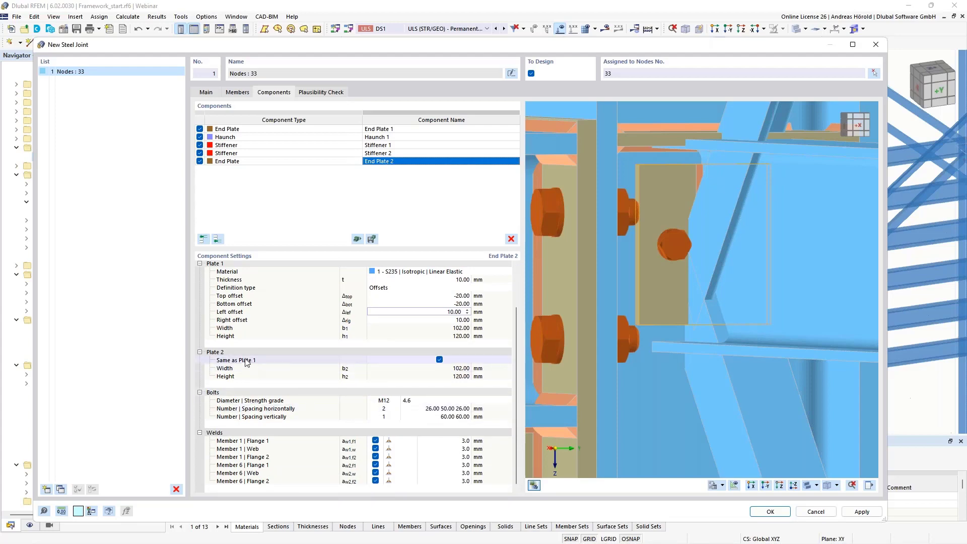
{"action": "scroll", "coordinate": [615, 349], "scroll_direction": "down", "scroll_amount": 3}
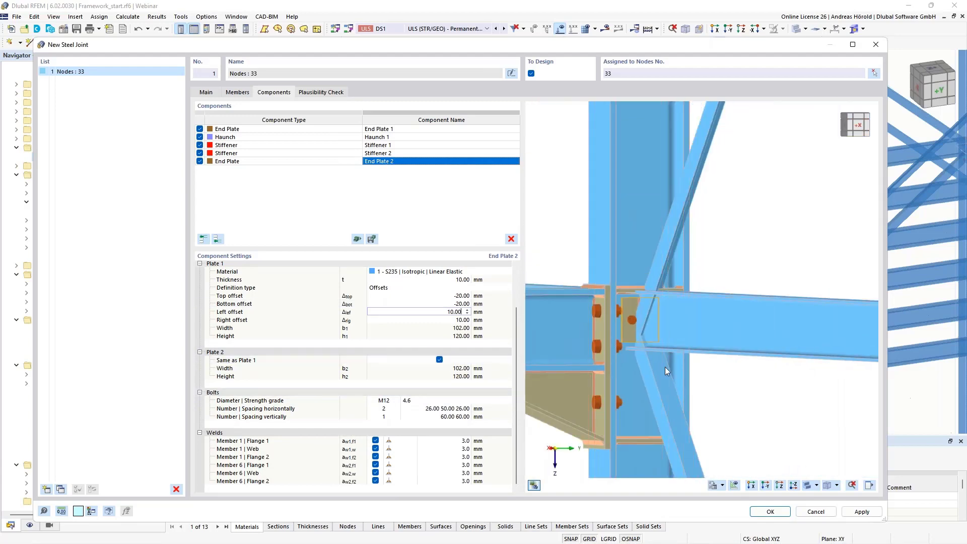
{"action": "middle_click_drag", "start_coordinate": [591, 370], "coordinate": [699, 359], "text": "ctrl"}
{"action": "scroll", "coordinate": [694, 346], "scroll_direction": "up", "scroll_amount": 5}
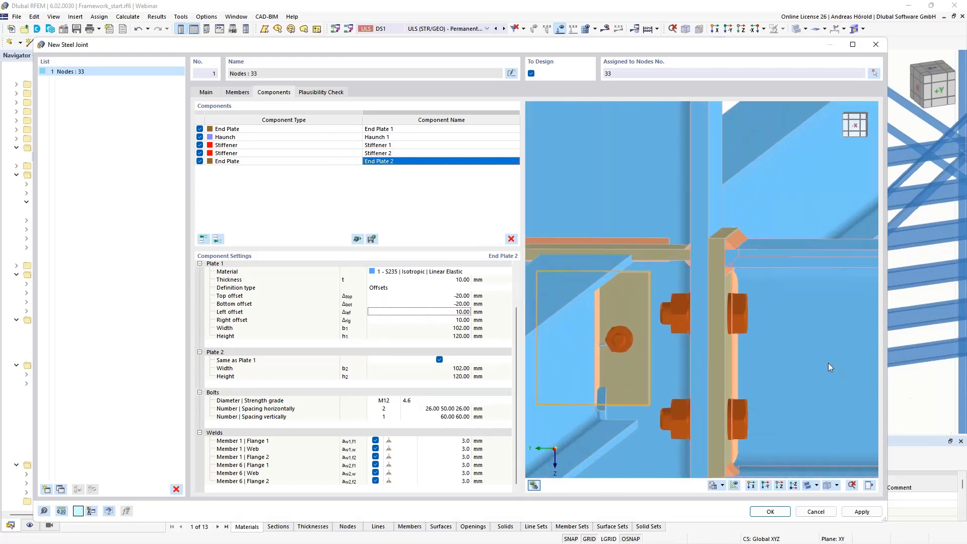
{"action": "middle_click_drag", "start_coordinate": [828, 363], "coordinate": [540, 378], "text": "ctrl"}
{"action": "middle_click_drag", "start_coordinate": [760, 406], "coordinate": [702, 397], "text": "ctrl"}
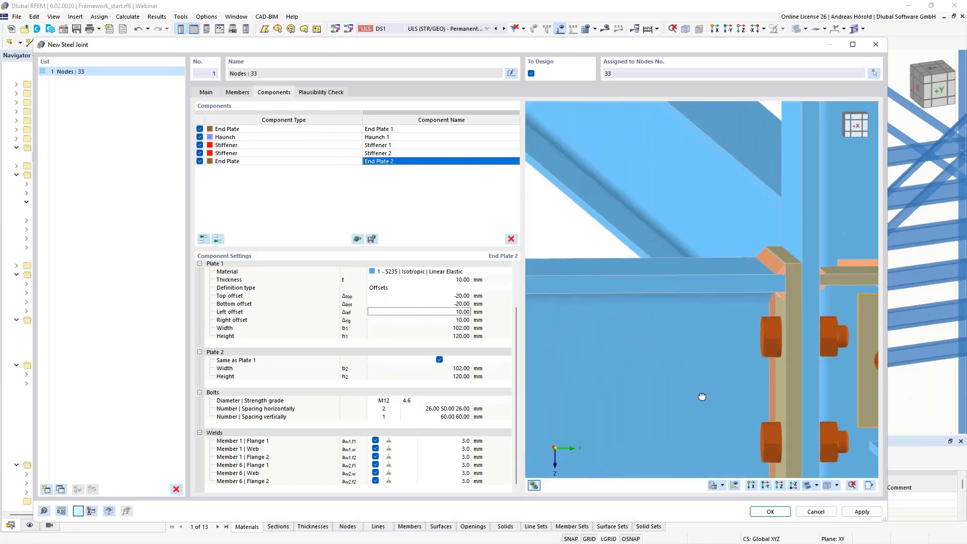
{"action": "middle_click_drag", "start_coordinate": [826, 399], "coordinate": [604, 344], "text": "ctrl"}
{"action": "scroll", "coordinate": [708, 369], "scroll_direction": "up", "scroll_amount": 2}
{"action": "scroll", "coordinate": [708, 369], "scroll_direction": "down", "scroll_amount": 4}
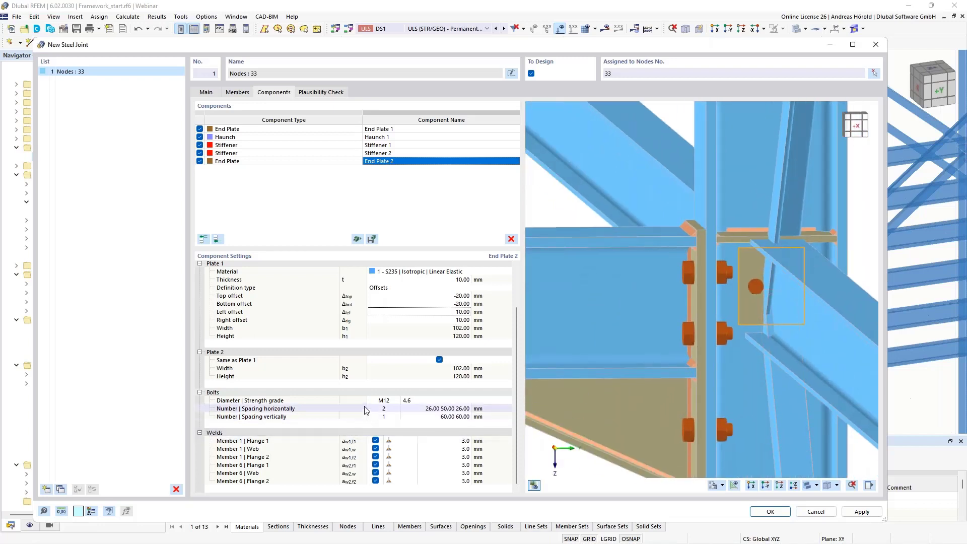
Set the horizontal bolt edge distance of End Plate 2 to 20 mm
{"action": "left_click", "coordinate": [427, 410]}
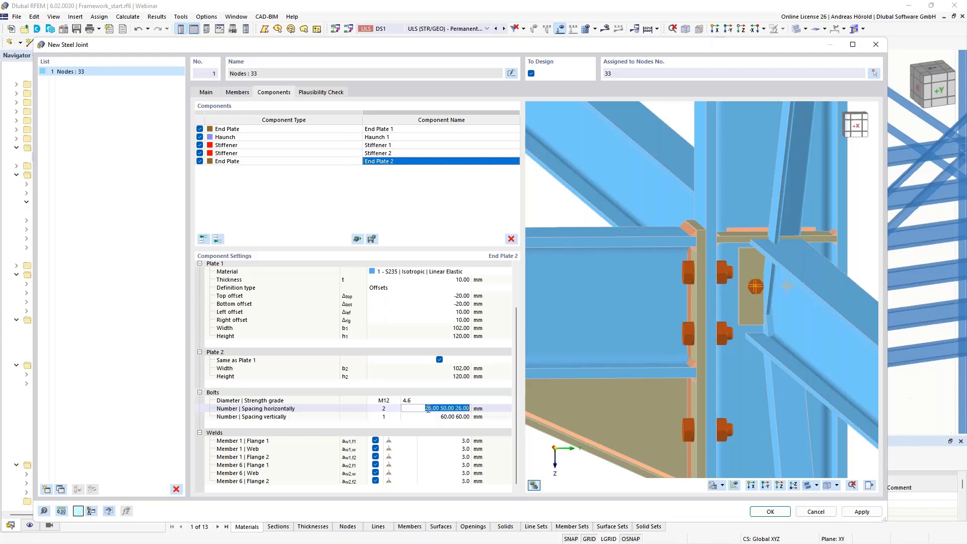
{"action": "type", "text": "20"}
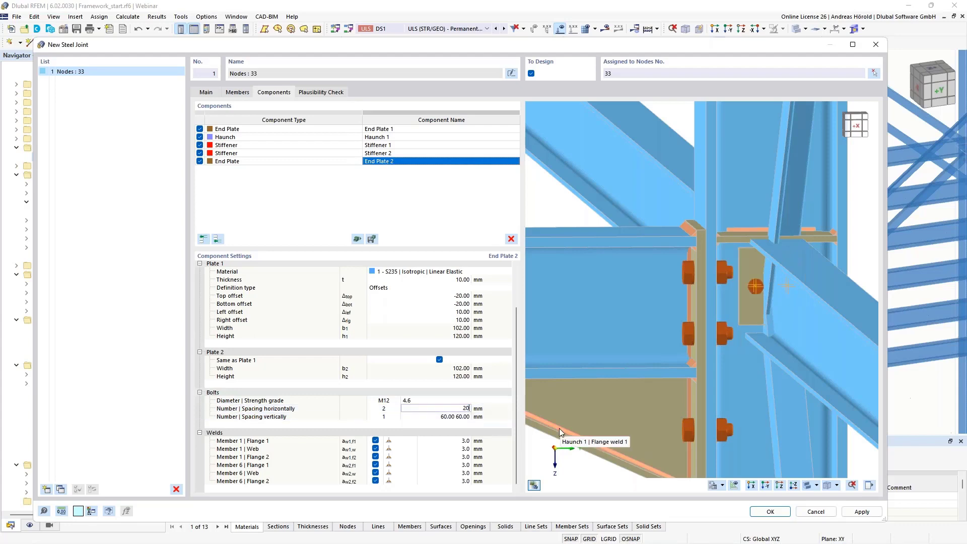
{"action": "key", "text": "Tab"}
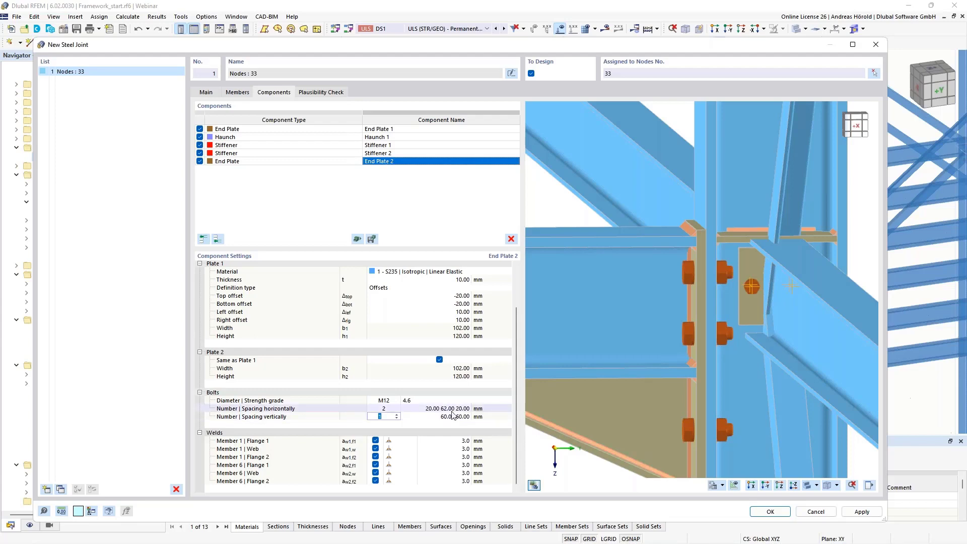
Use two vertical bolt rows in End Plate 2 with a 35 mm edge distance
{"action": "scroll", "coordinate": [761, 307], "scroll_direction": "up", "scroll_amount": 3}
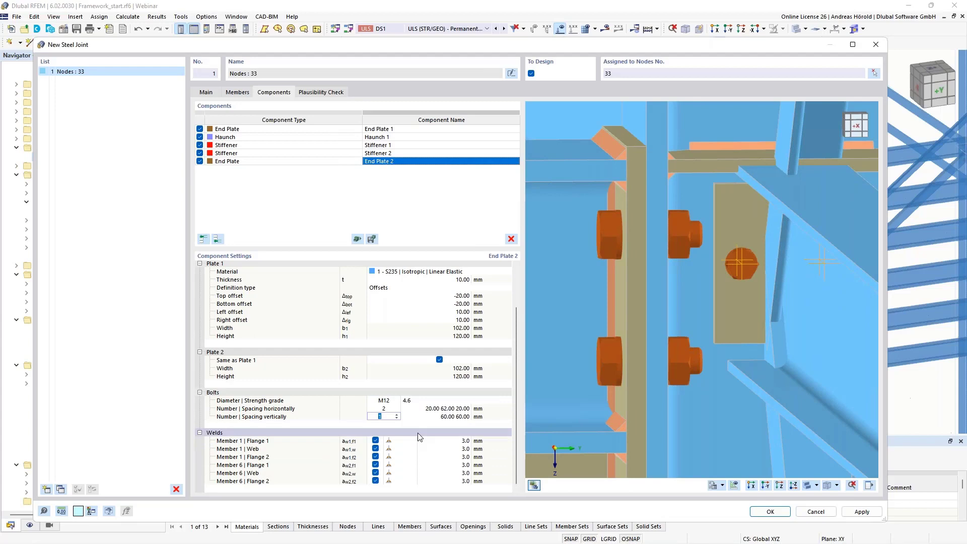
{"action": "left_click", "coordinate": [397, 415]}
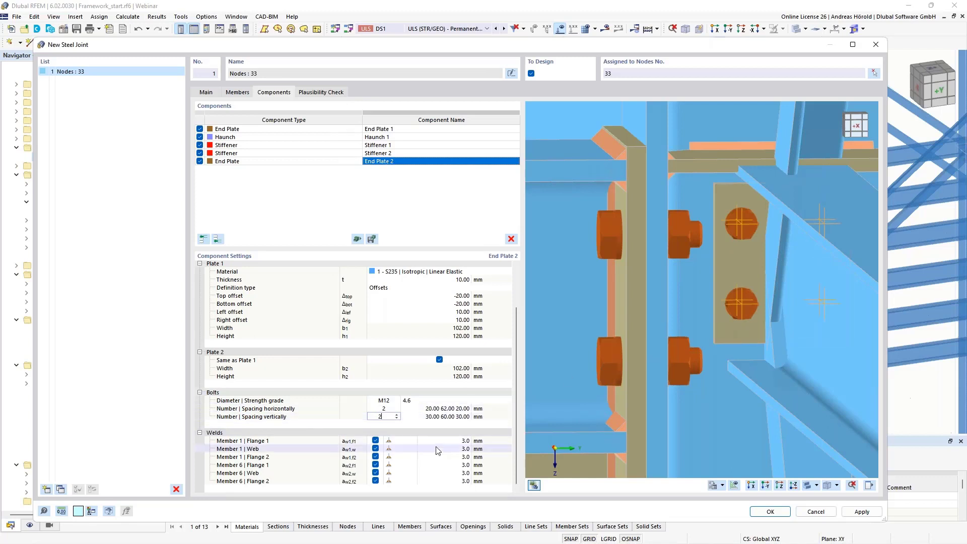
{"action": "left_click", "coordinate": [436, 417]}
{"action": "type", "text": "35"}
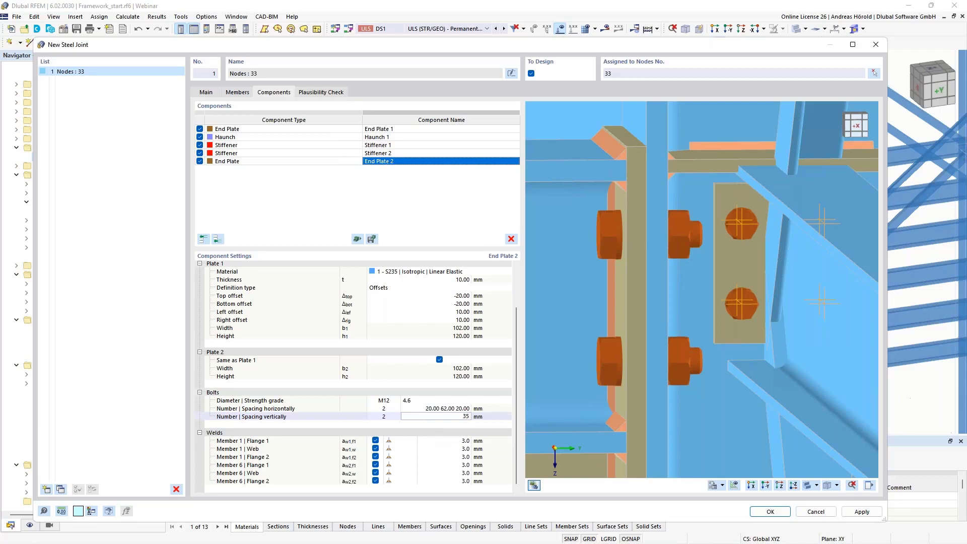
{"action": "key", "text": "Return"}
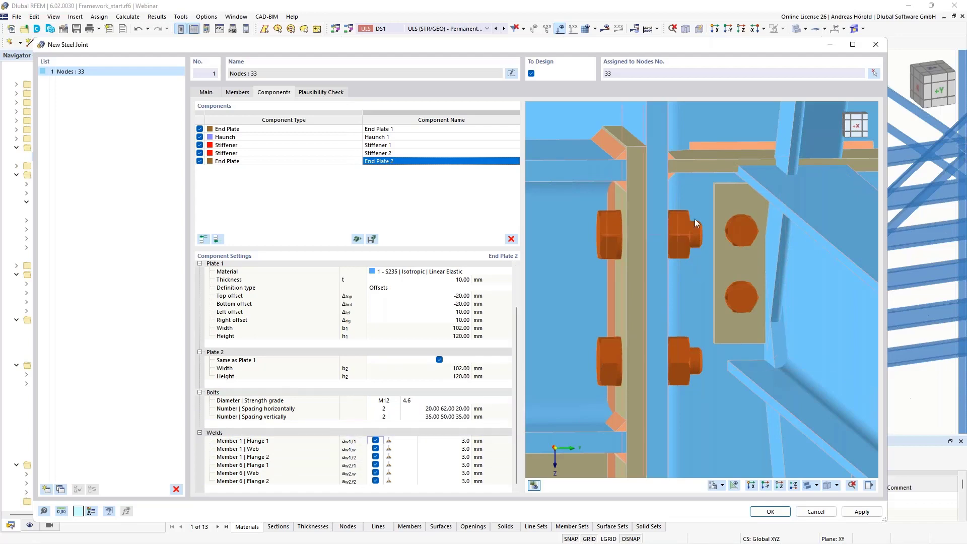
Remove the welds on both flanges of Member 1 and Member 6 in End Plate 2
{"action": "left_click", "coordinate": [375, 440]}
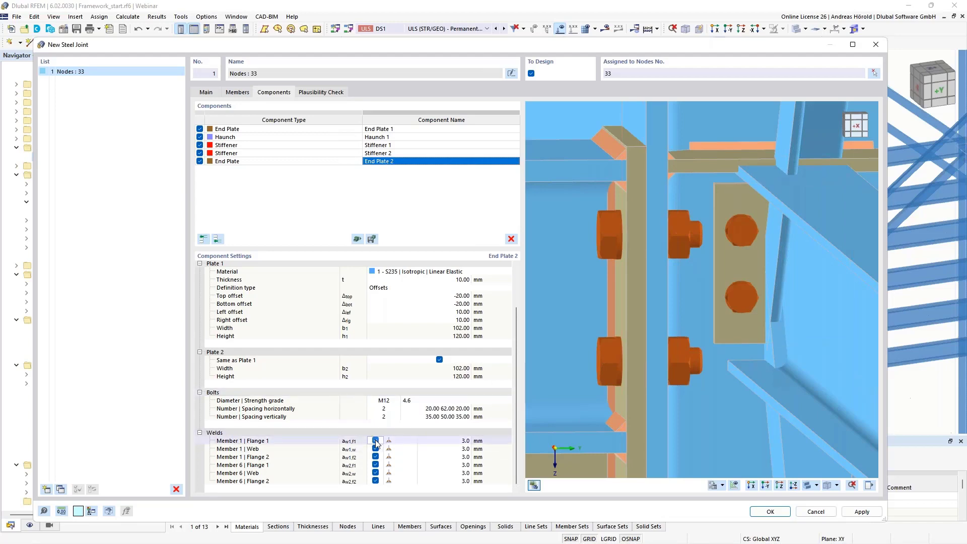
{"action": "left_click", "coordinate": [375, 457]}
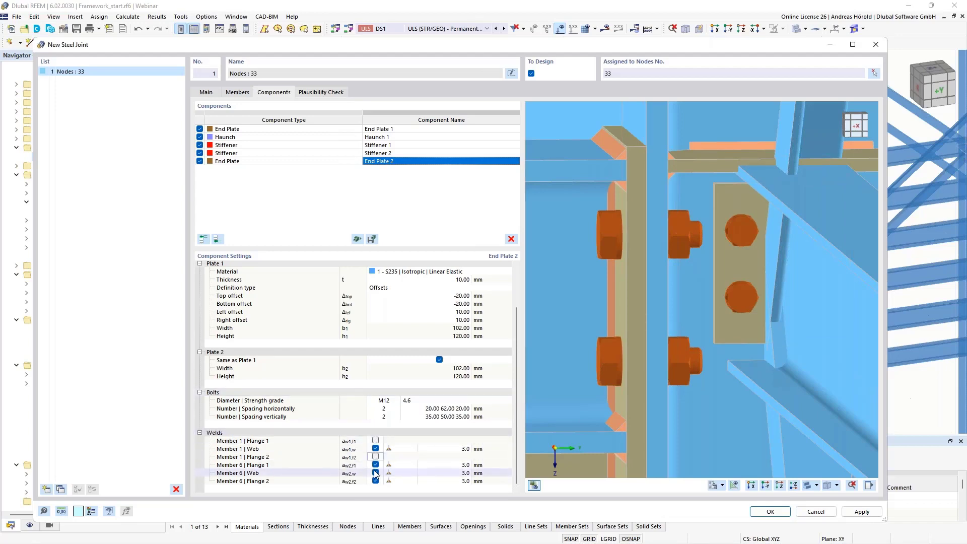
{"action": "left_click", "coordinate": [375, 464]}
{"action": "left_click", "coordinate": [376, 480]}
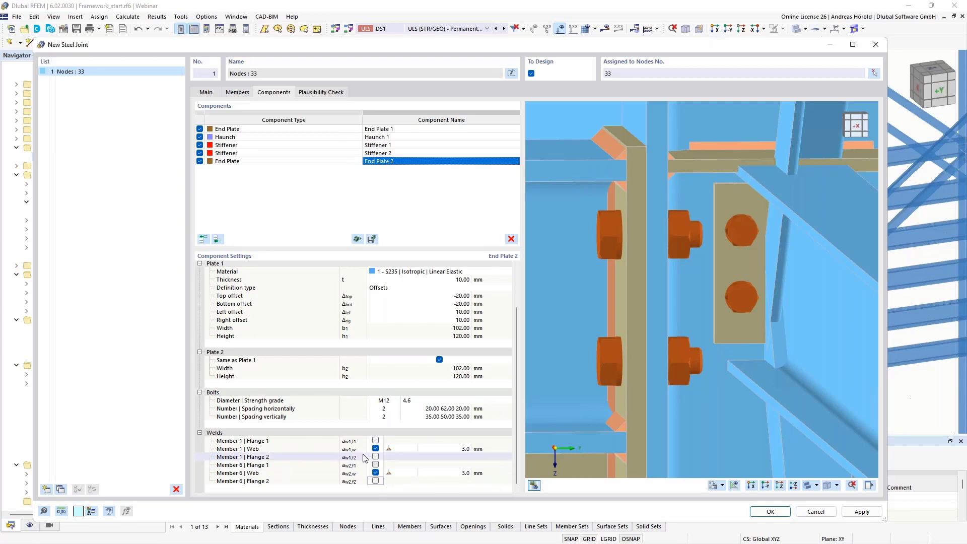
Keep a double fillet weld on Member 1's web and set the web welds of Members 1 and 6 to 4 mm
{"action": "left_click", "coordinate": [399, 449]}
{"action": "left_click", "coordinate": [412, 448]}
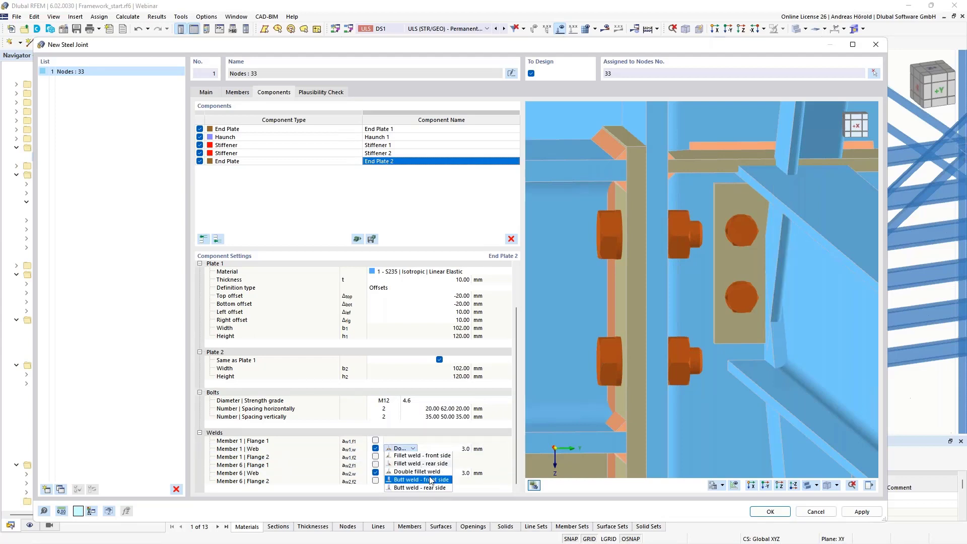
{"action": "left_click", "coordinate": [434, 471]}
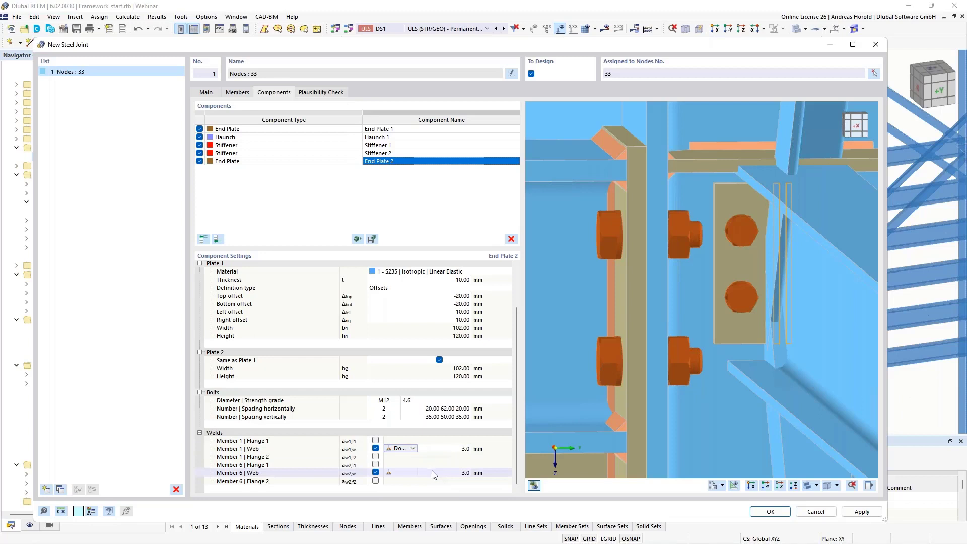
{"action": "left_click", "coordinate": [464, 450]}
{"action": "type", "text": "4"}
{"action": "key", "text": "Return"}
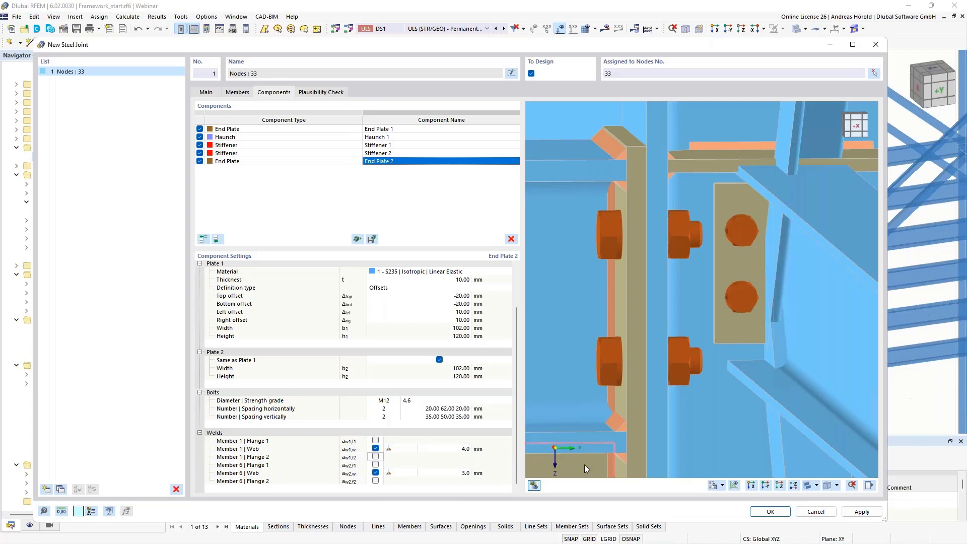
{"action": "left_click", "coordinate": [463, 473]}
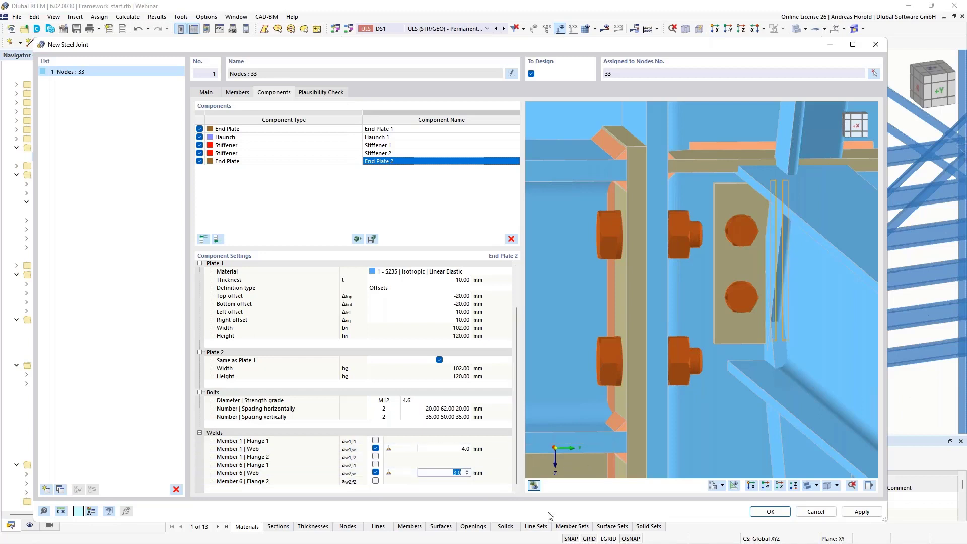
{"action": "key", "text": "Return"}
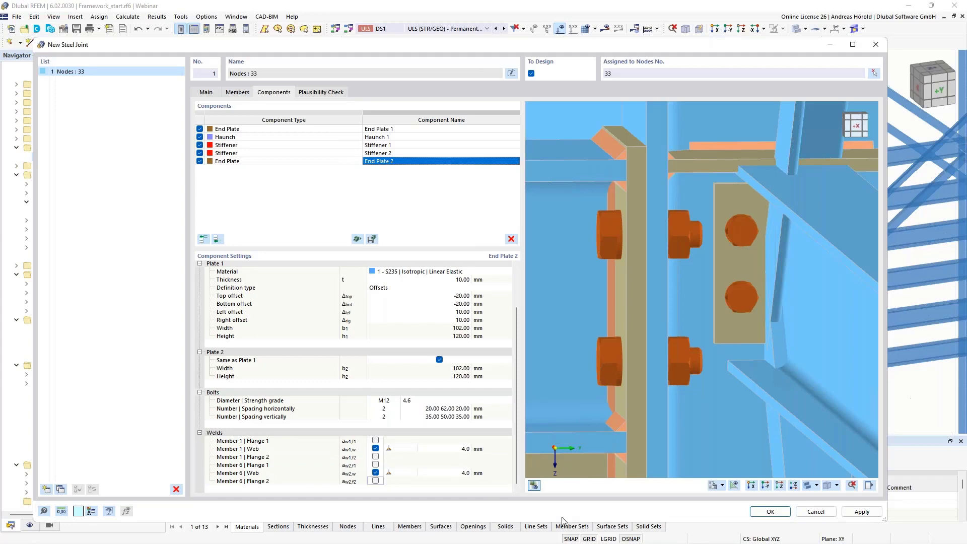
Examine the joint from several sides, focusing on where the side beams' upper flanges meet the column stiffener
{"action": "scroll", "coordinate": [604, 362], "scroll_direction": "down", "scroll_amount": 3}
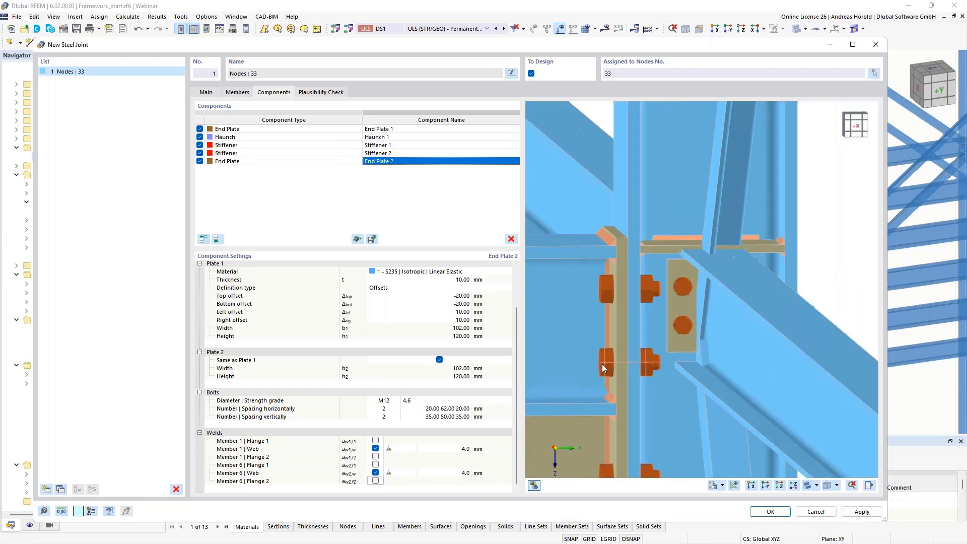
{"action": "middle_click_drag", "start_coordinate": [601, 383], "coordinate": [808, 375], "text": "ctrl"}
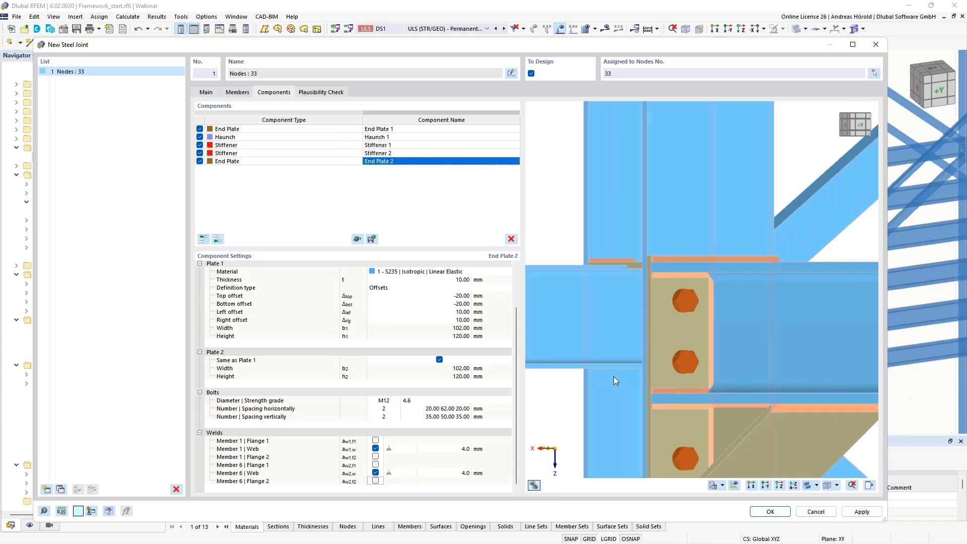
{"action": "middle_click_drag", "start_coordinate": [613, 377], "coordinate": [732, 397], "text": "ctrl"}
{"action": "scroll", "coordinate": [709, 376], "scroll_direction": "down", "scroll_amount": 4}
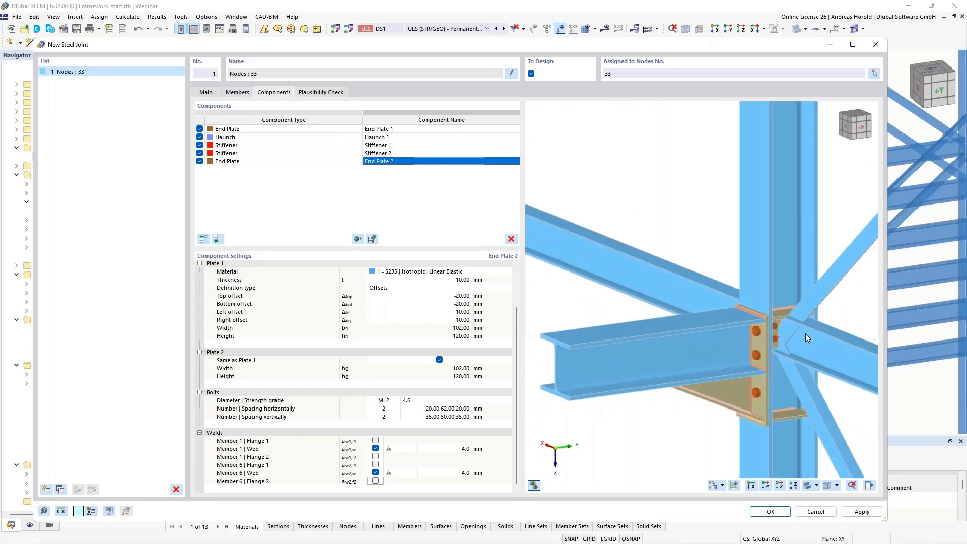
{"action": "scroll", "coordinate": [805, 333], "scroll_direction": "up", "scroll_amount": 3}
{"action": "middle_click_drag", "start_coordinate": [705, 384], "coordinate": [796, 372], "text": "ctrl"}
{"action": "scroll", "coordinate": [739, 349], "scroll_direction": "up", "scroll_amount": 3}
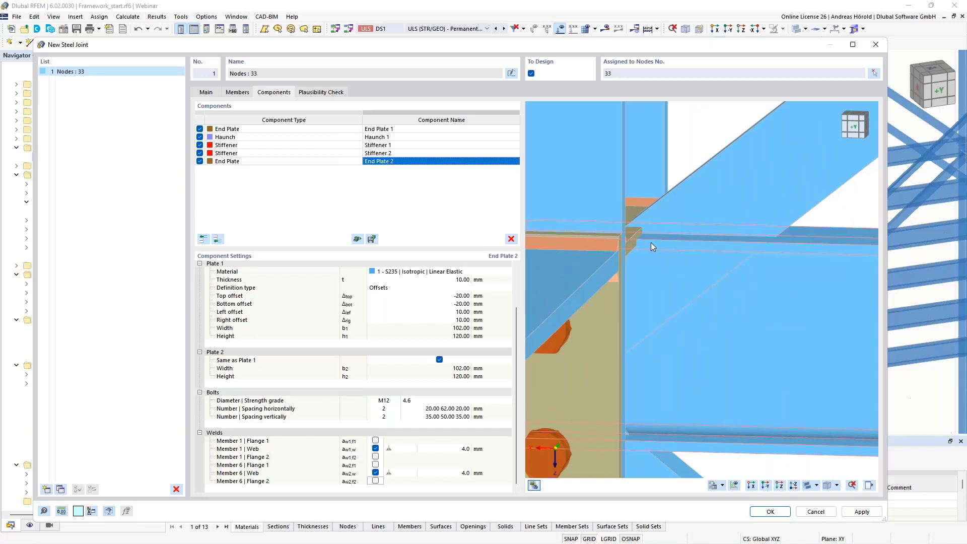
{"action": "middle_click_drag", "start_coordinate": [714, 291], "coordinate": [727, 391], "text": "ctrl"}
{"action": "scroll", "coordinate": [775, 347], "scroll_direction": "down", "scroll_amount": 3}
{"action": "middle_click_drag", "start_coordinate": [770, 342], "coordinate": [687, 298]}
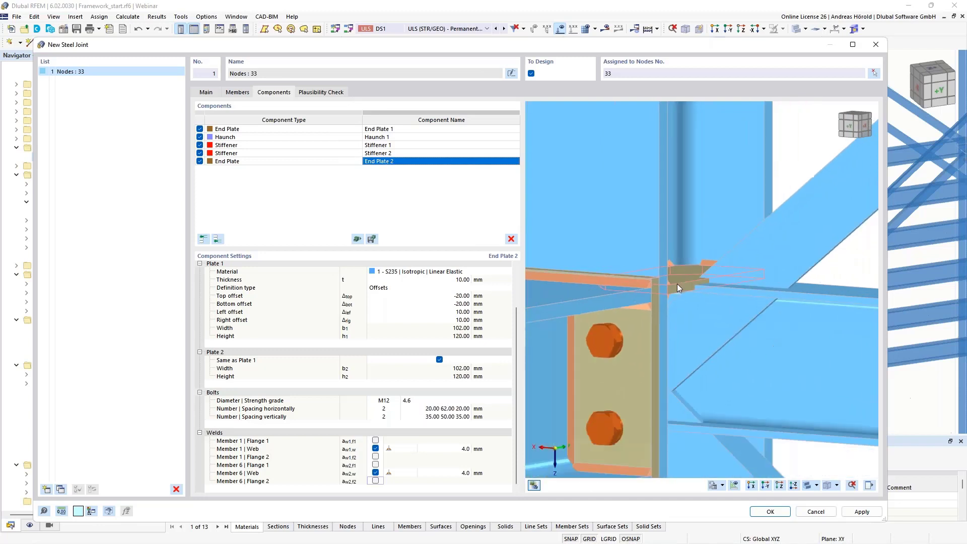
{"action": "middle_click_drag", "start_coordinate": [809, 363], "coordinate": [760, 374]}
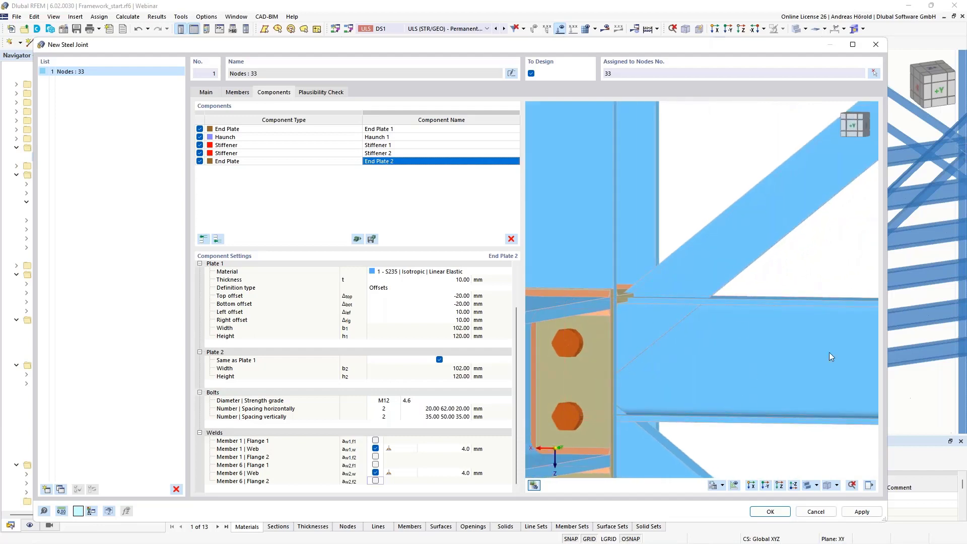
Show the preview's object visibility list and hide Member 7 to expose the side beam at the stiffener
{"action": "left_click", "coordinate": [869, 486]}
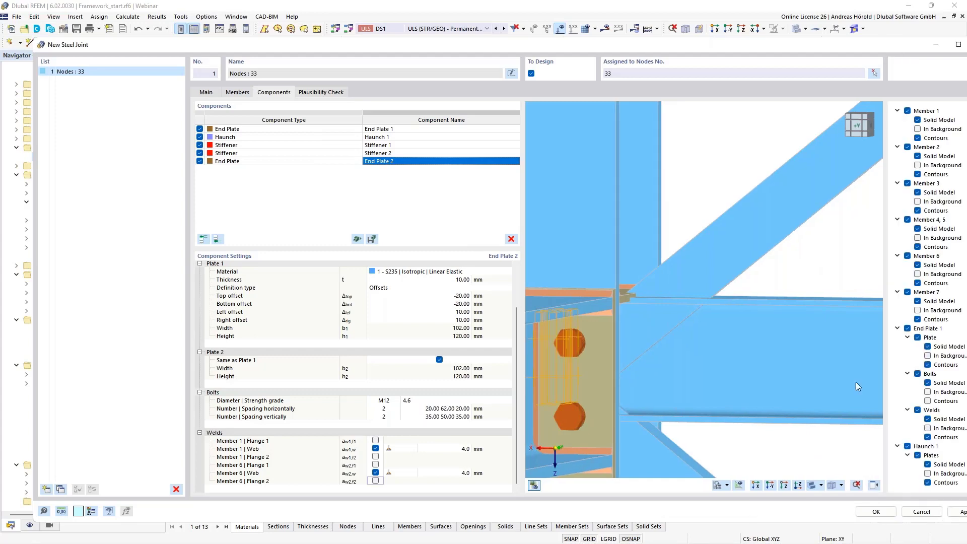
{"action": "left_click_drag", "start_coordinate": [834, 47], "coordinate": [794, 42]}
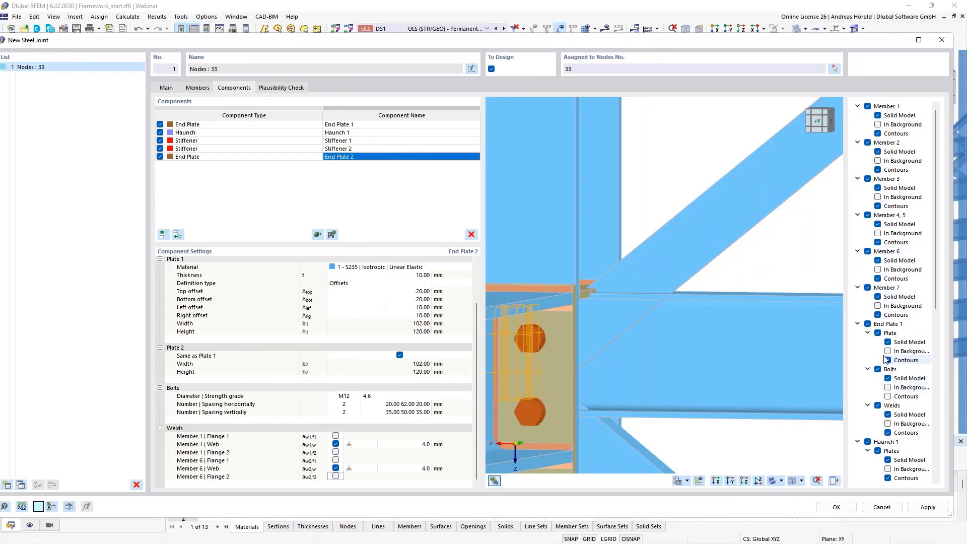
{"action": "left_click", "coordinate": [867, 288]}
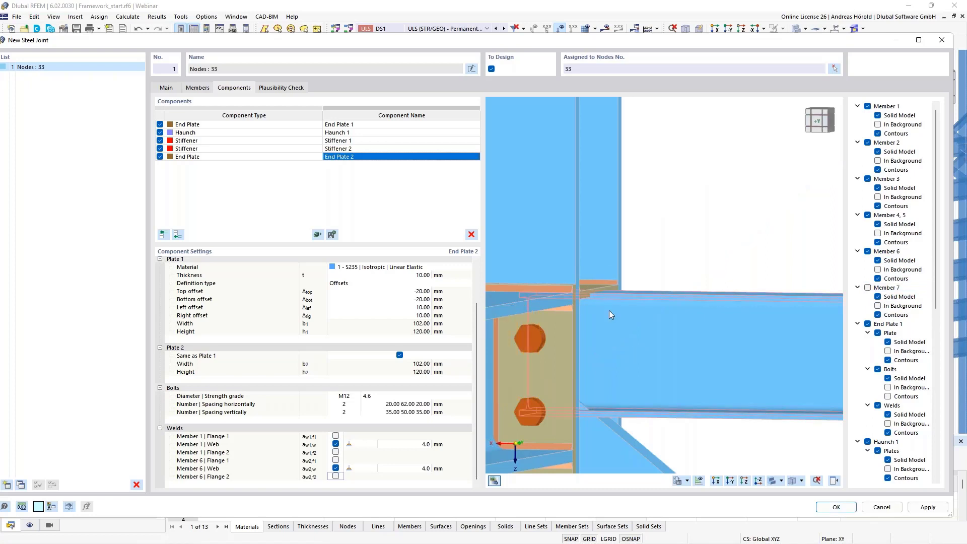
{"action": "middle_click_drag", "start_coordinate": [671, 355], "coordinate": [800, 330]}
{"action": "scroll", "coordinate": [755, 318], "scroll_direction": "up", "scroll_amount": 2}
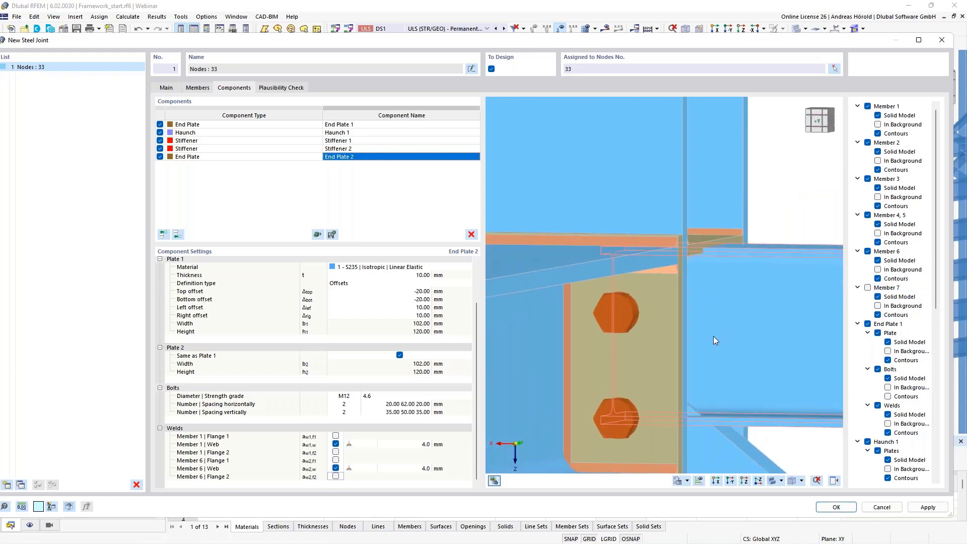
{"action": "middle_click_drag", "start_coordinate": [713, 336], "coordinate": [692, 343]}
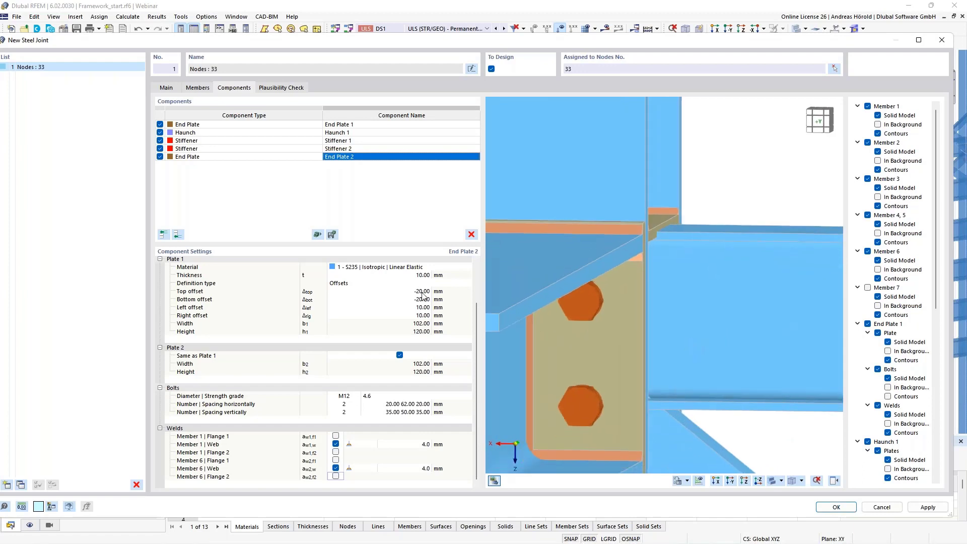
Add a Member Cut component to the joint and choose Member 1 as the member to cut
{"action": "left_click", "coordinate": [178, 235]}
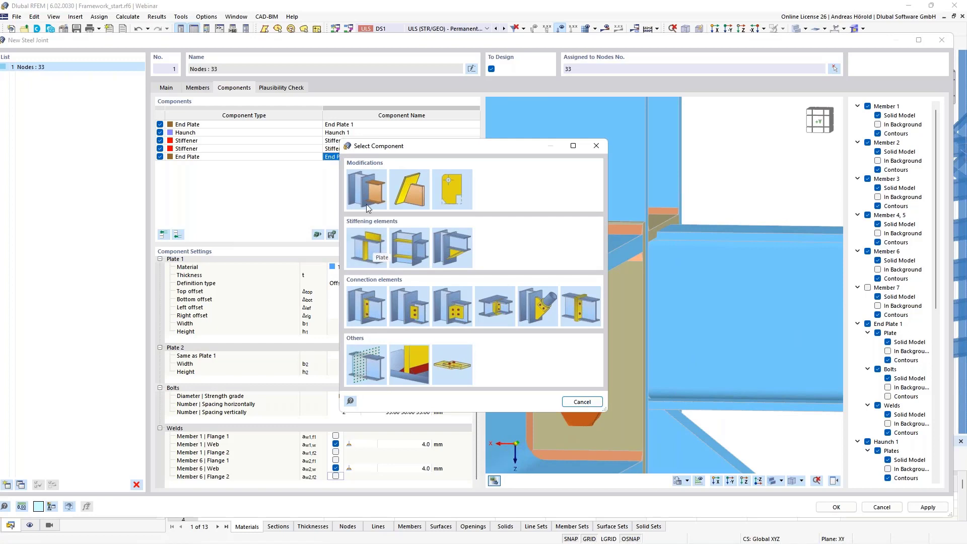
{"action": "left_click", "coordinate": [368, 188]}
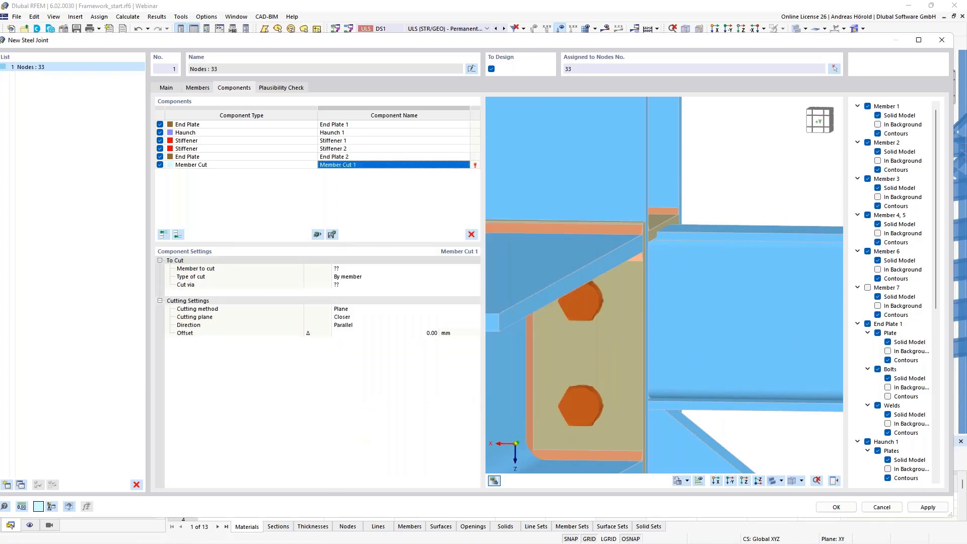
{"action": "left_click", "coordinate": [349, 269]}
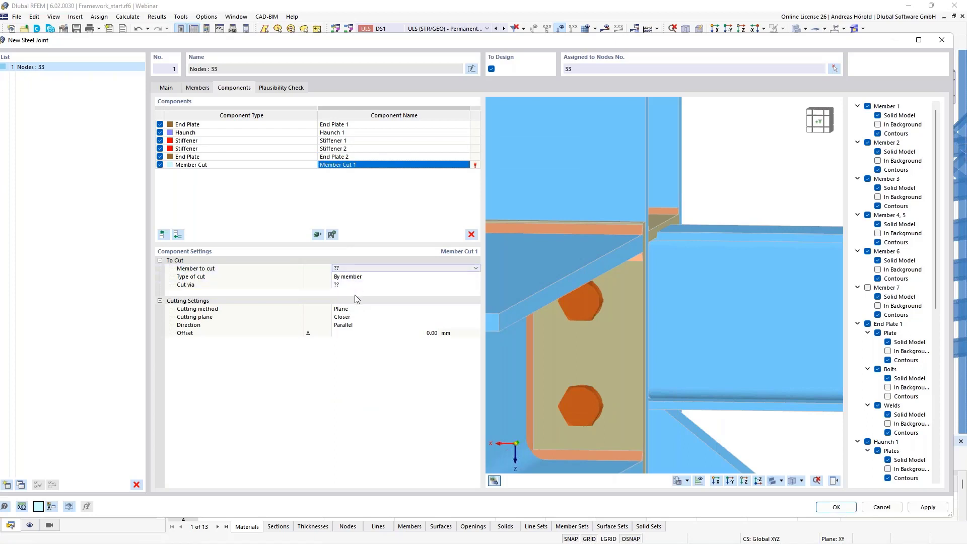
{"action": "left_click", "coordinate": [360, 269]}
{"action": "left_click", "coordinate": [363, 283]}
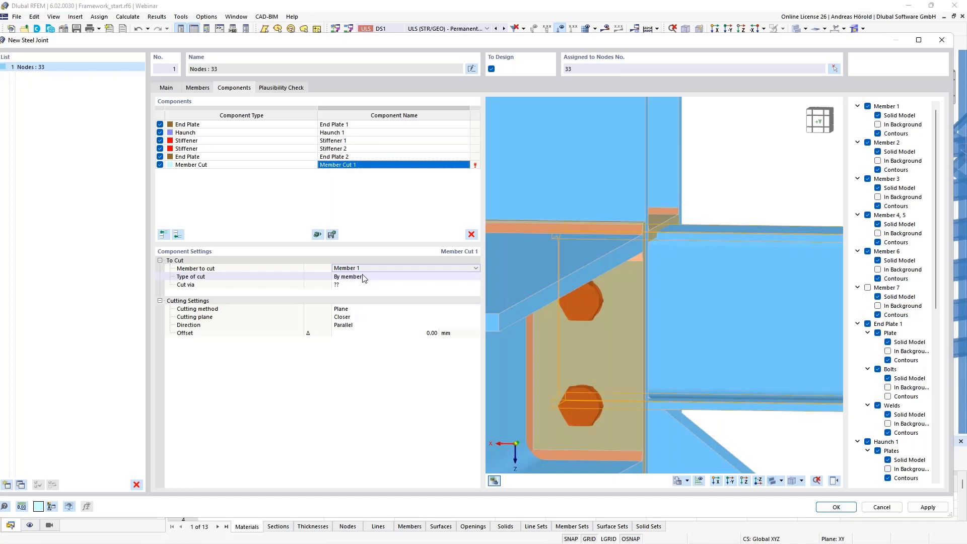
Define Member Cut 1 as a cut by plate, made via Stiffener 1 | Plate 1
{"action": "left_click", "coordinate": [363, 278]}
{"action": "left_click", "coordinate": [365, 279]}
{"action": "left_click", "coordinate": [367, 301]}
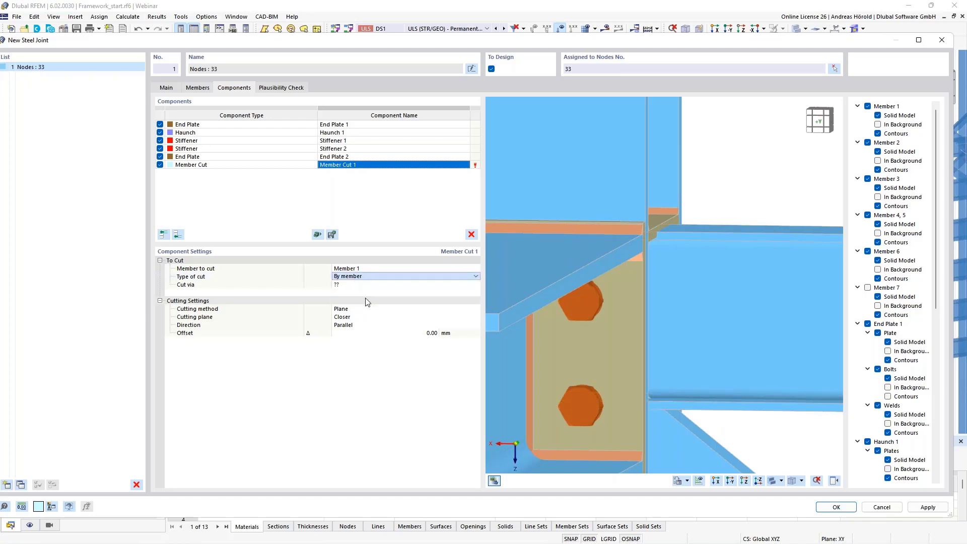
{"action": "left_click", "coordinate": [361, 285]}
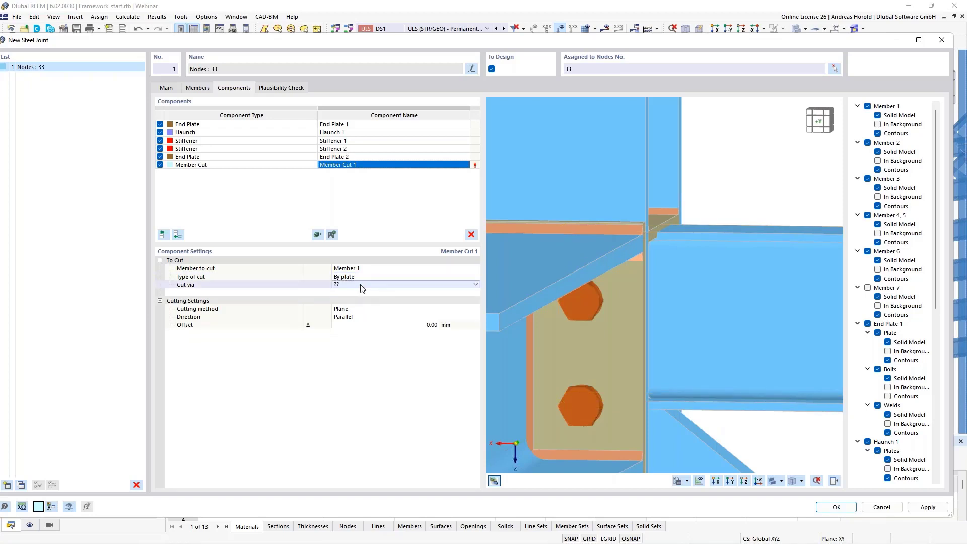
{"action": "left_click", "coordinate": [360, 285]}
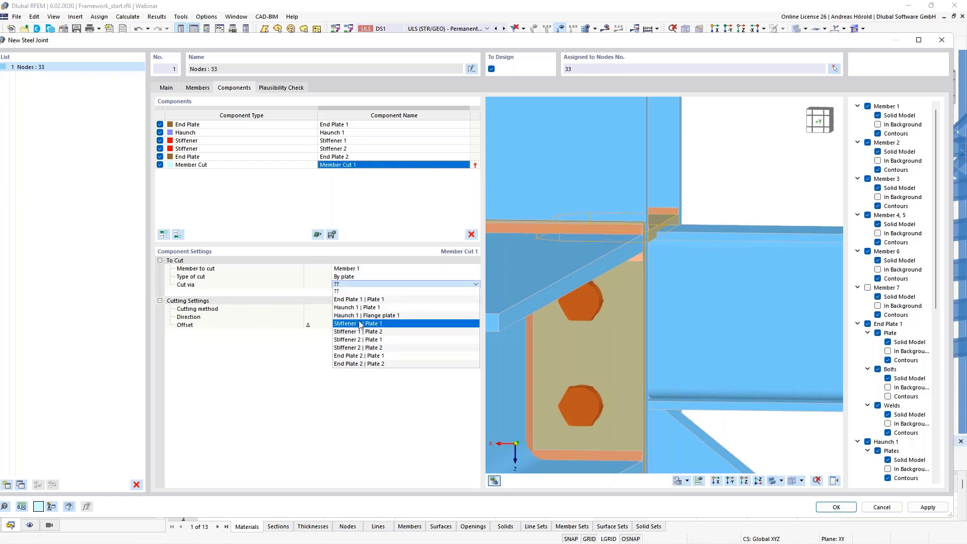
{"action": "left_click", "coordinate": [391, 324]}
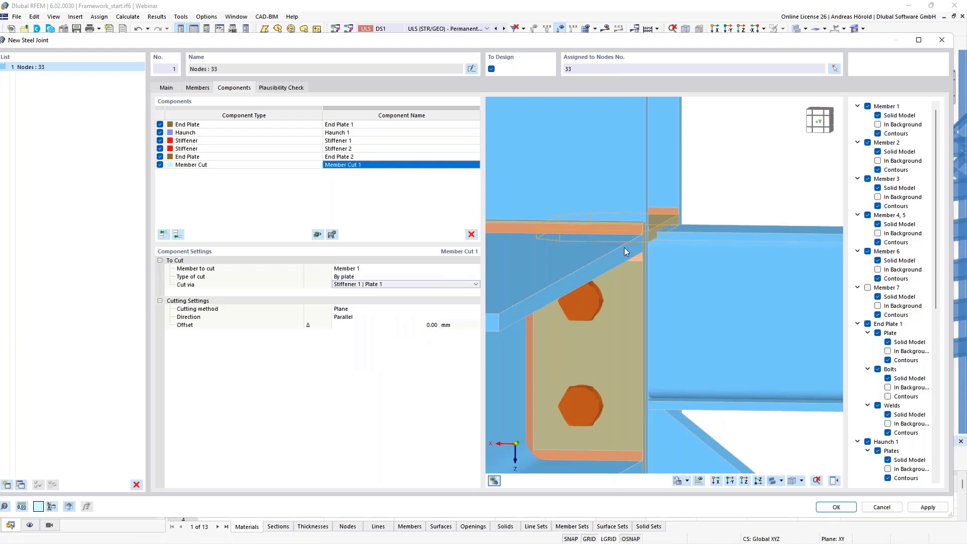
Set Member Cut 1's cutting method to Surface with a 15 mm offset to notch the beam around the stiffener
{"action": "left_click", "coordinate": [366, 310]}
{"action": "left_click", "coordinate": [365, 310]}
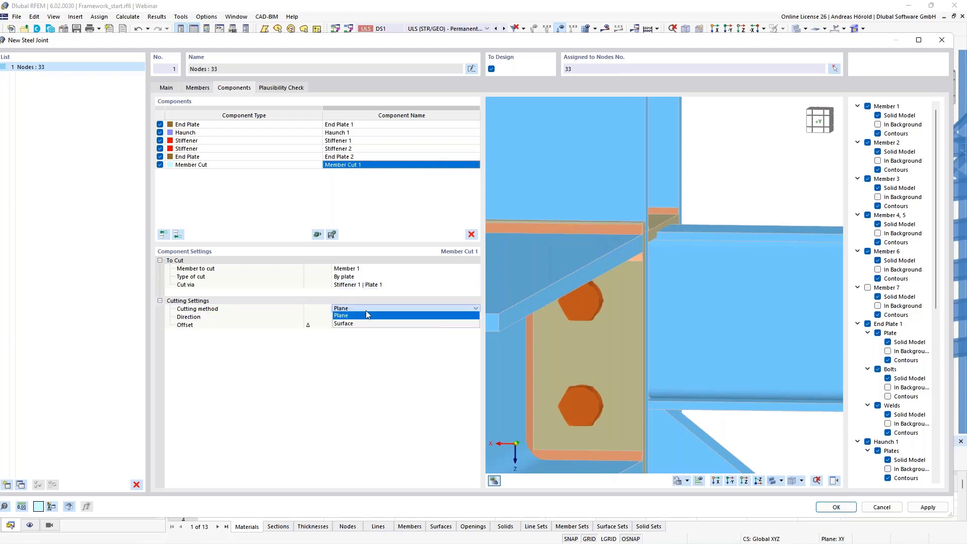
{"action": "left_click", "coordinate": [368, 321]}
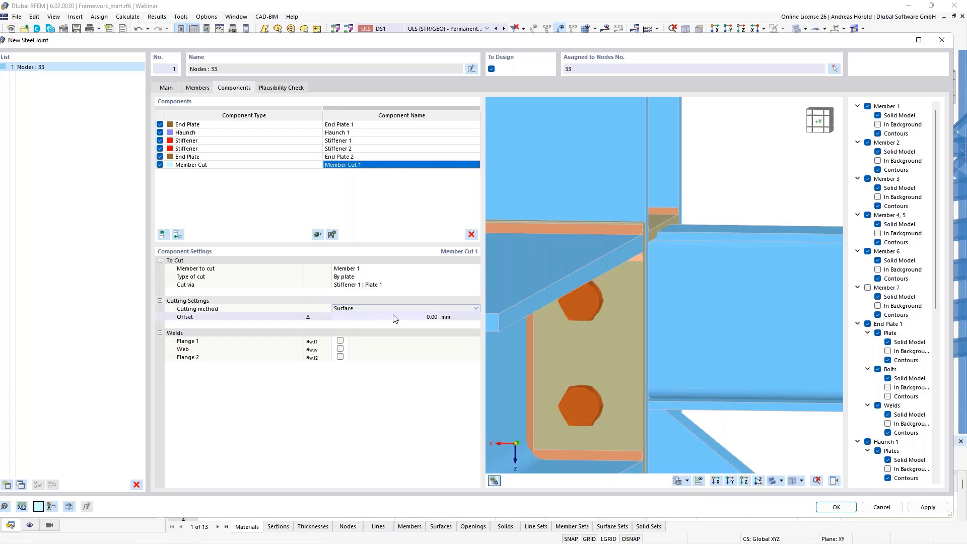
{"action": "left_click", "coordinate": [419, 318]}
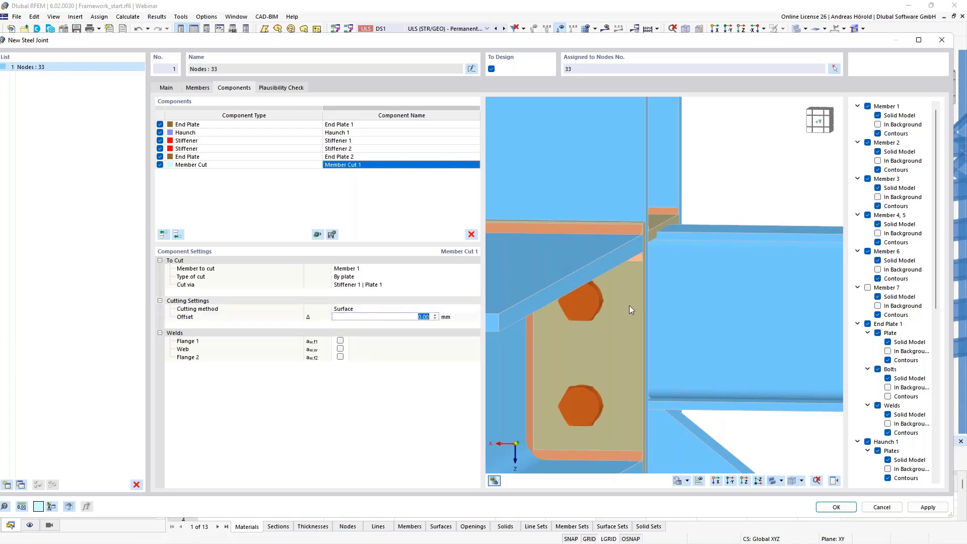
{"action": "type", "text": "15"}
{"action": "key", "text": "Return"}
{"action": "scroll", "coordinate": [683, 271], "scroll_direction": "up", "scroll_amount": 6}
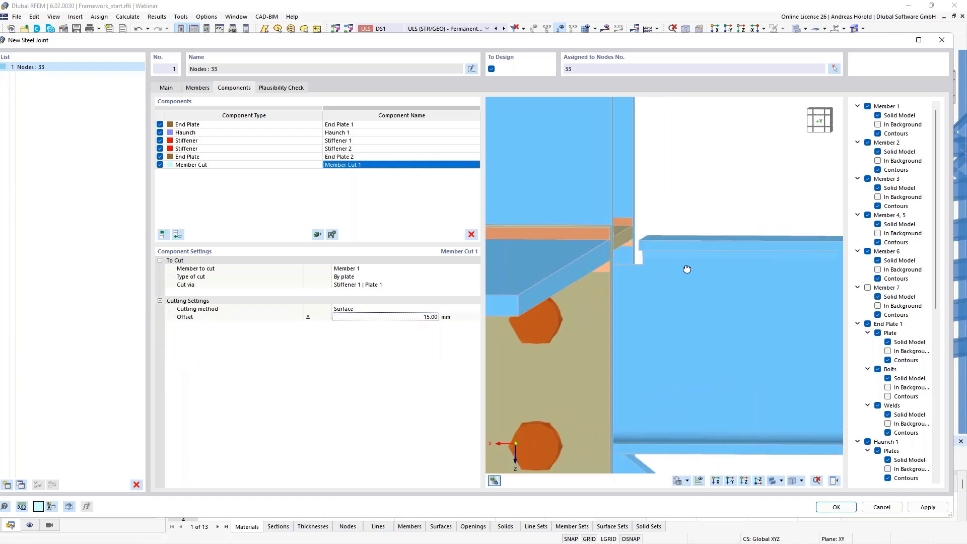
{"action": "scroll", "coordinate": [641, 276], "scroll_direction": "up", "scroll_amount": 1}
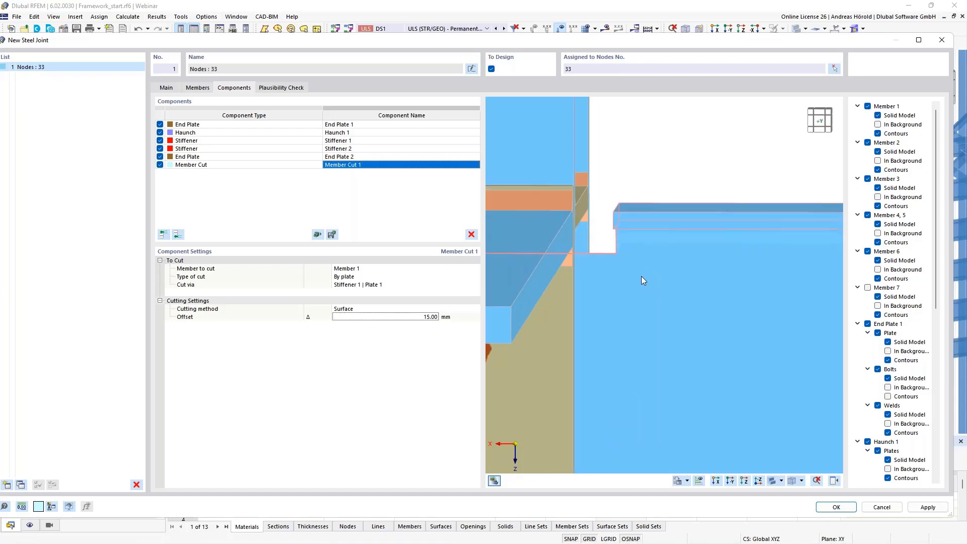
{"action": "middle_click_drag", "start_coordinate": [641, 276], "coordinate": [723, 297]}
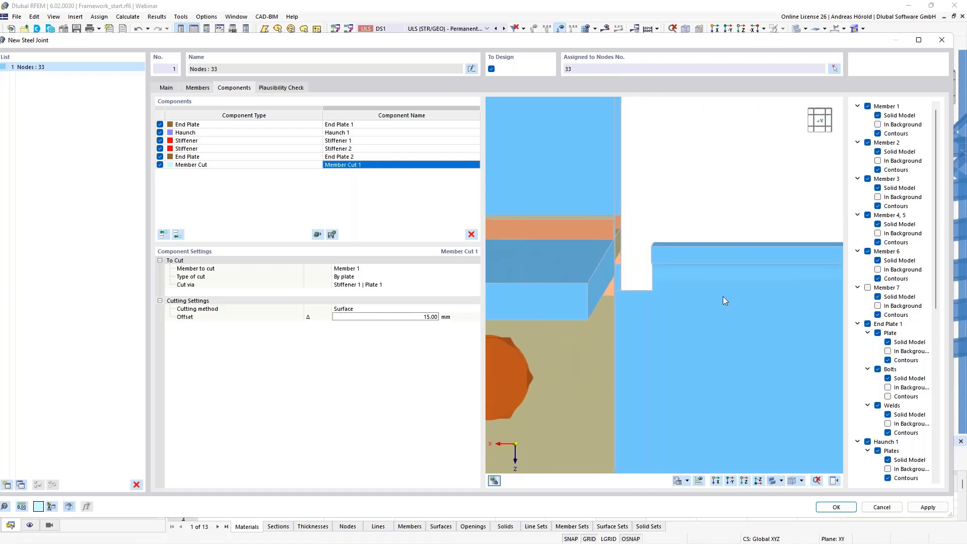
{"action": "scroll", "coordinate": [686, 280], "scroll_direction": "down", "scroll_amount": 3}
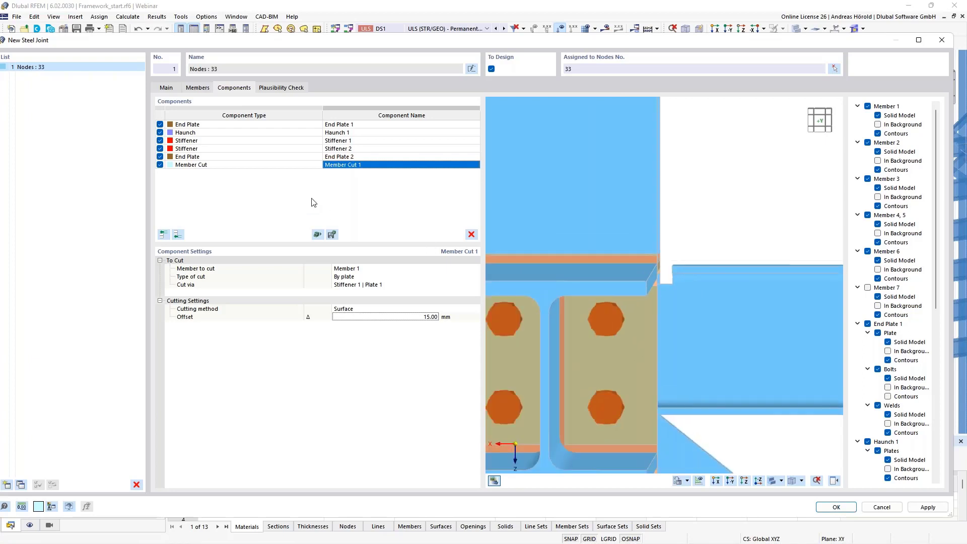
{"action": "middle_click_drag", "start_coordinate": [589, 306], "coordinate": [692, 304]}
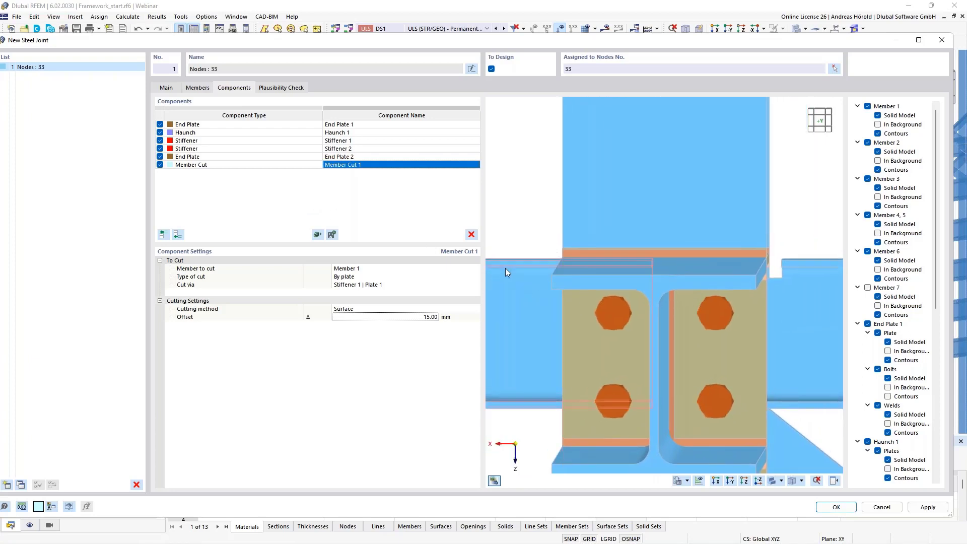
Copy Member Cut 1 to the end of the component list and make the copy cut Member 6 via Stiffener 1 | Plate 2
{"action": "right_click", "coordinate": [352, 168]}
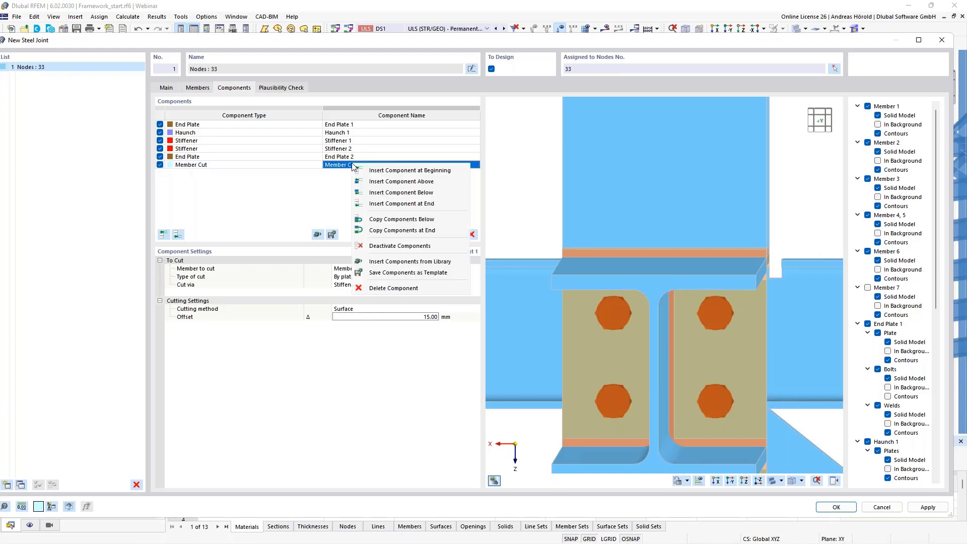
{"action": "left_click", "coordinate": [418, 231]}
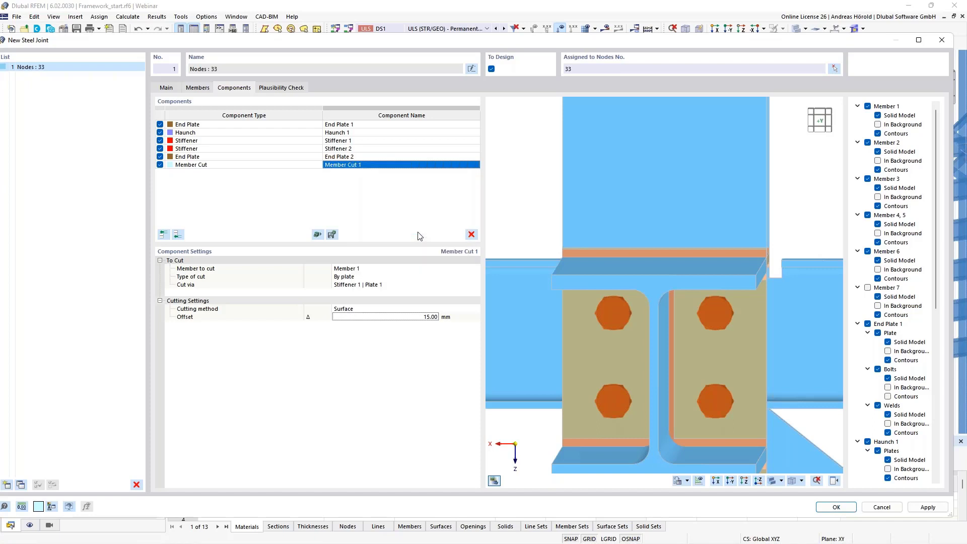
{"action": "left_click", "coordinate": [361, 271]}
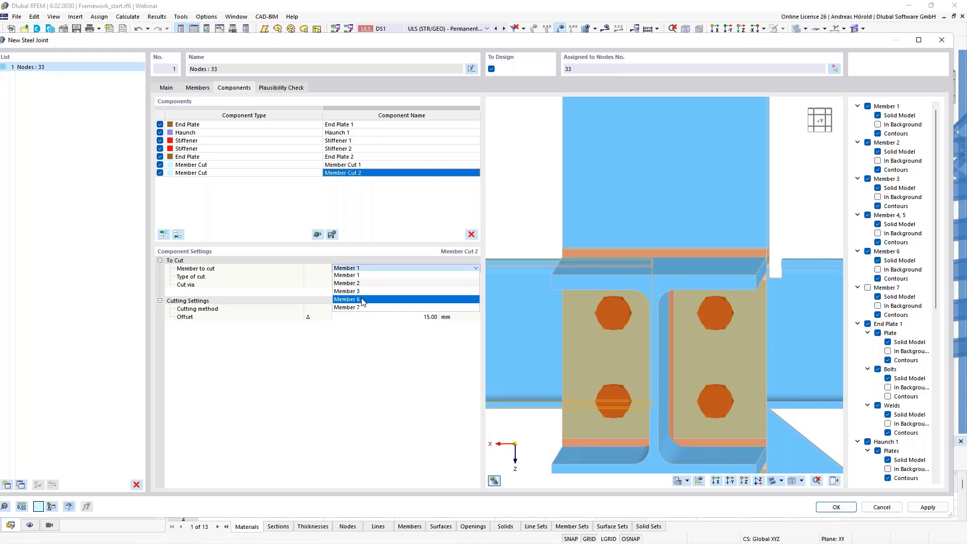
{"action": "left_click", "coordinate": [361, 299]}
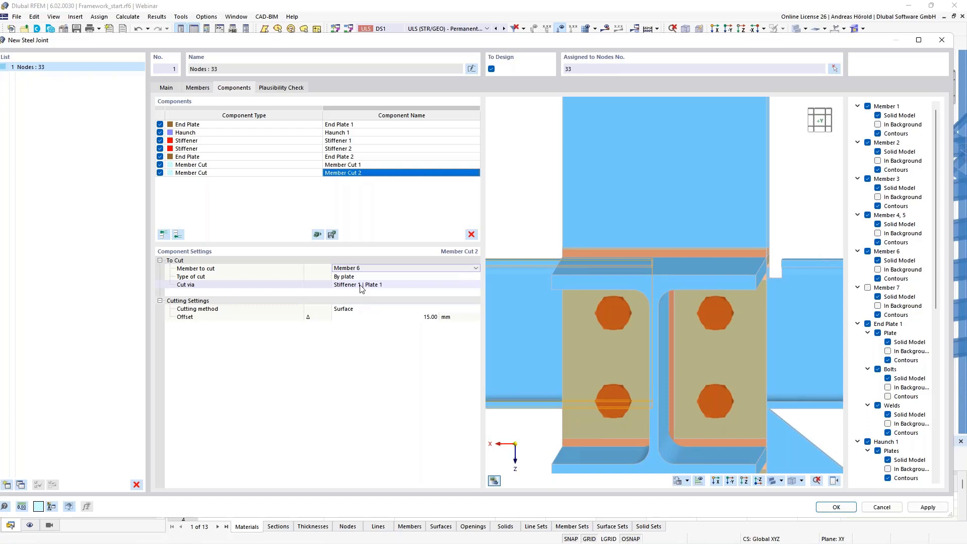
{"action": "left_click", "coordinate": [361, 285]}
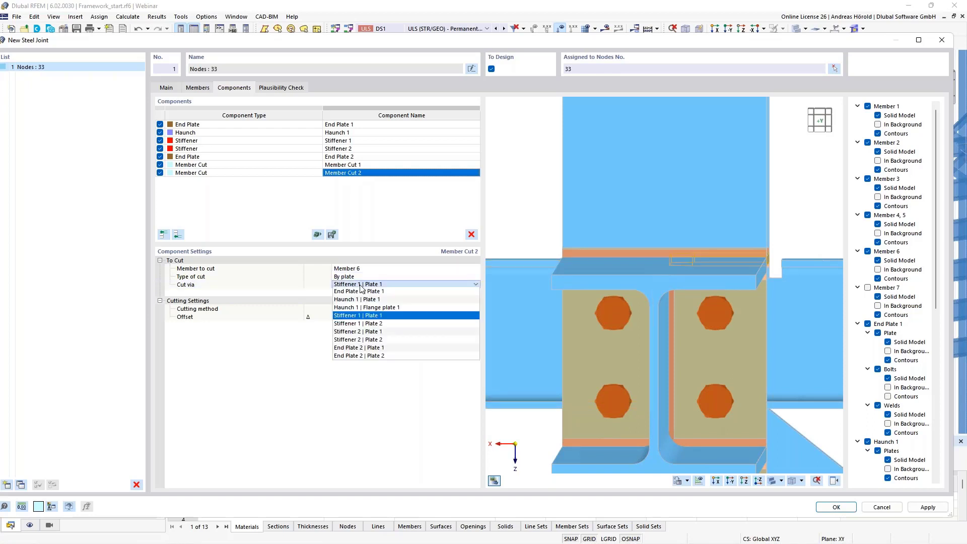
{"action": "left_click", "coordinate": [366, 326]}
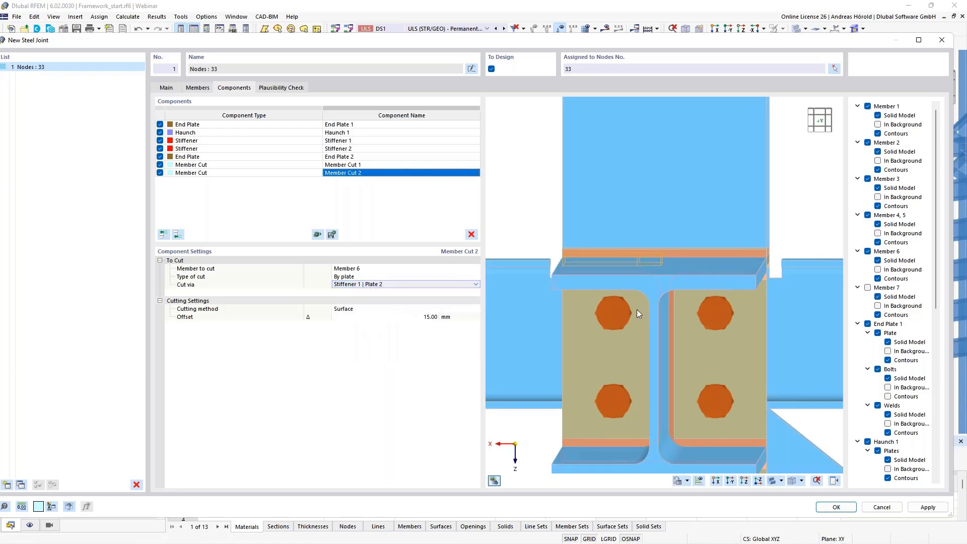
Show Member 7 again in the joint preview and hide the preview's object visibility list
{"action": "middle_click_drag", "start_coordinate": [625, 339], "coordinate": [622, 314], "text": "ctrl"}
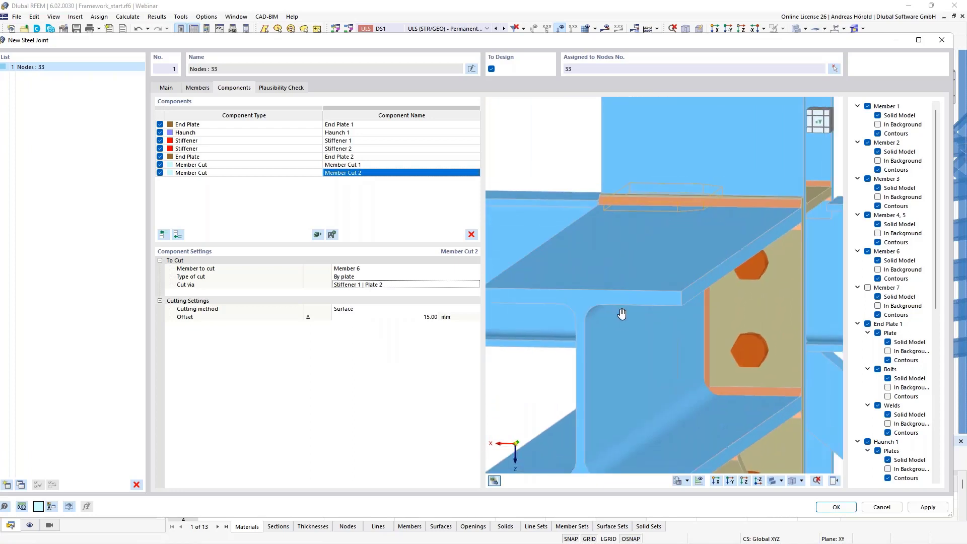
{"action": "scroll", "coordinate": [622, 313], "scroll_direction": "down", "scroll_amount": 3}
{"action": "scroll", "coordinate": [612, 298], "scroll_direction": "down", "scroll_amount": 3}
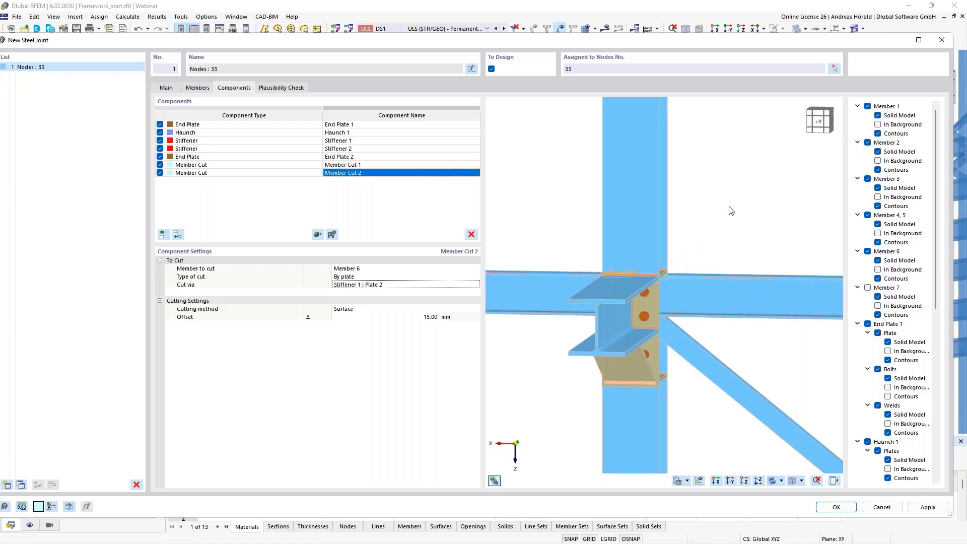
{"action": "left_click", "coordinate": [868, 287]}
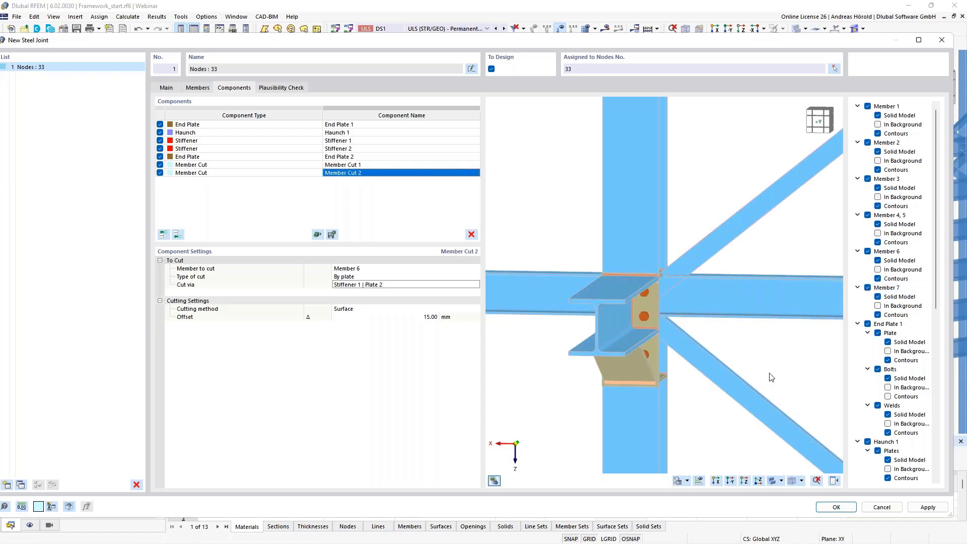
{"action": "left_click", "coordinate": [833, 480]}
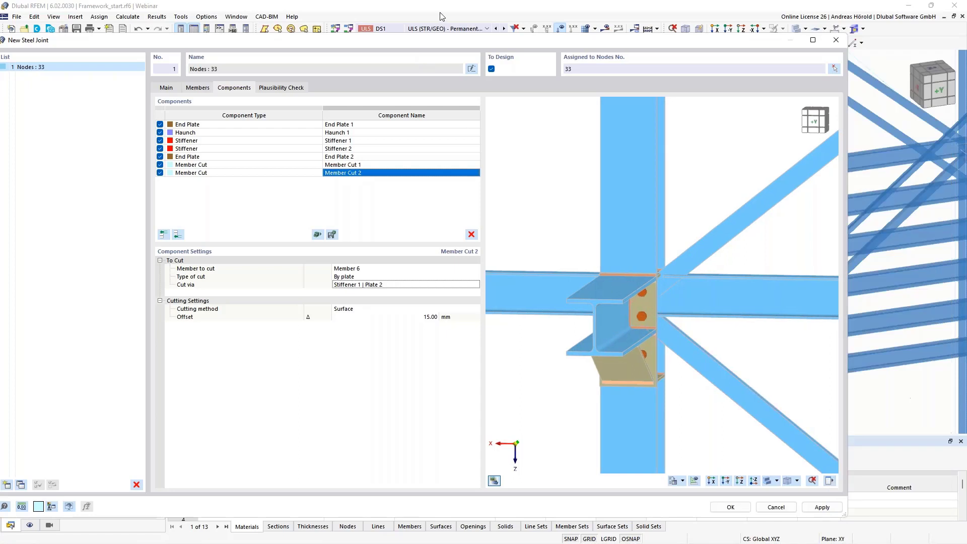
{"action": "left_click_drag", "start_coordinate": [451, 43], "coordinate": [496, 41]}
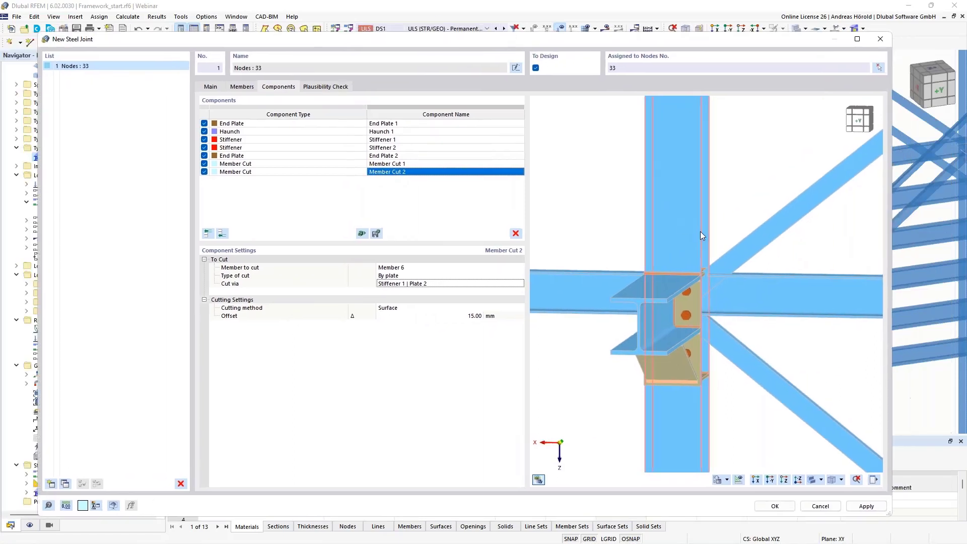
Add a Plate component at the end of the joint's component list and assign it material 1 - S235
{"action": "scroll", "coordinate": [687, 237], "scroll_direction": "up", "scroll_amount": 1}
{"action": "middle_click_drag", "start_coordinate": [686, 237], "coordinate": [675, 243], "text": "ctrl"}
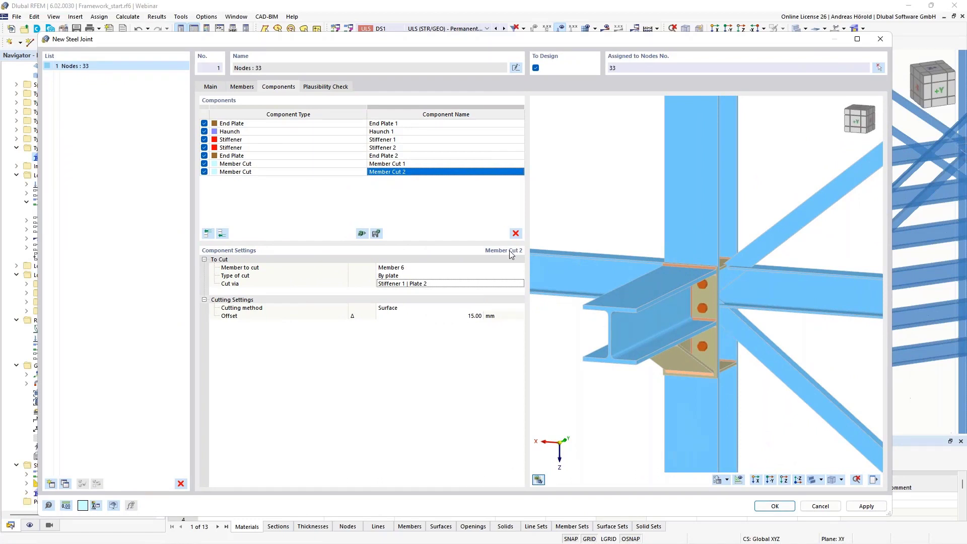
{"action": "scroll", "coordinate": [756, 259], "scroll_direction": "up", "scroll_amount": 3}
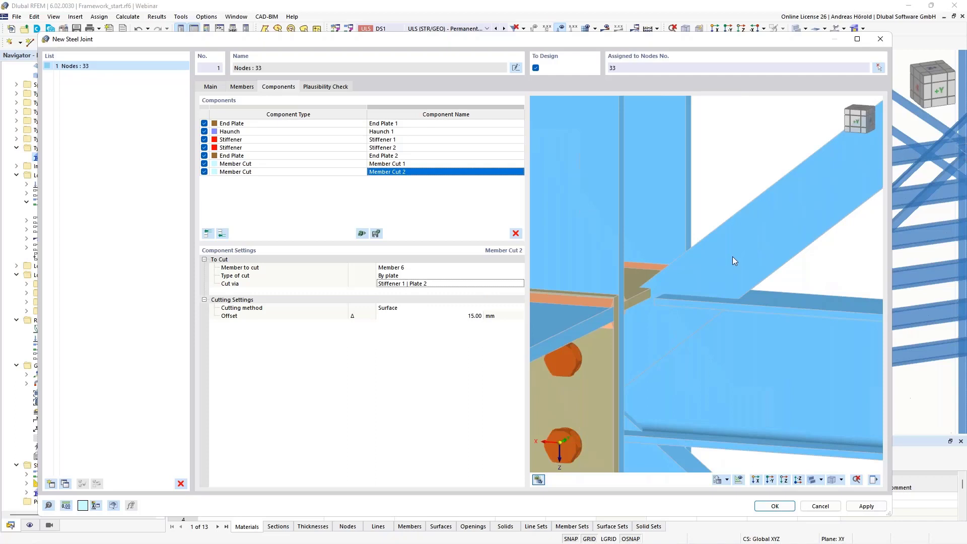
{"action": "scroll", "coordinate": [732, 256], "scroll_direction": "down", "scroll_amount": 1}
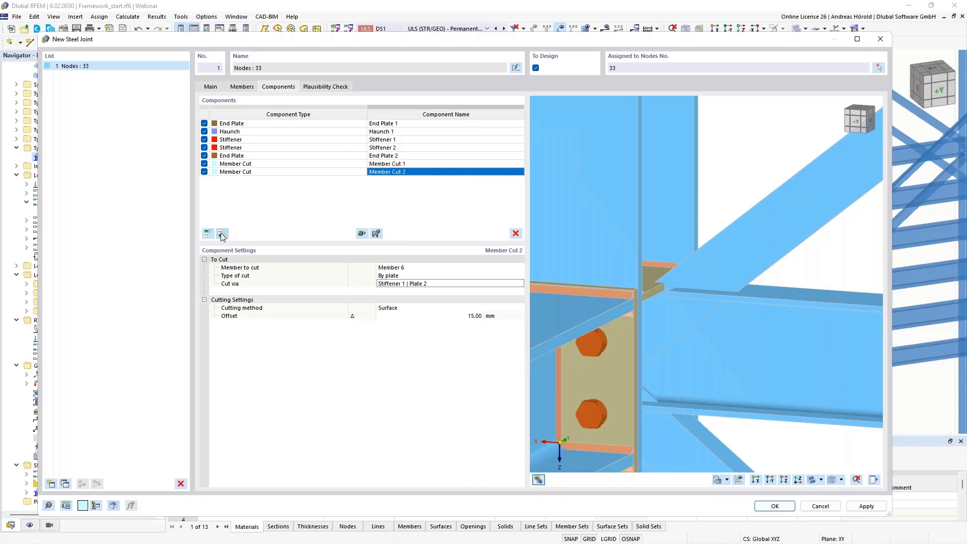
{"action": "left_click", "coordinate": [221, 234]}
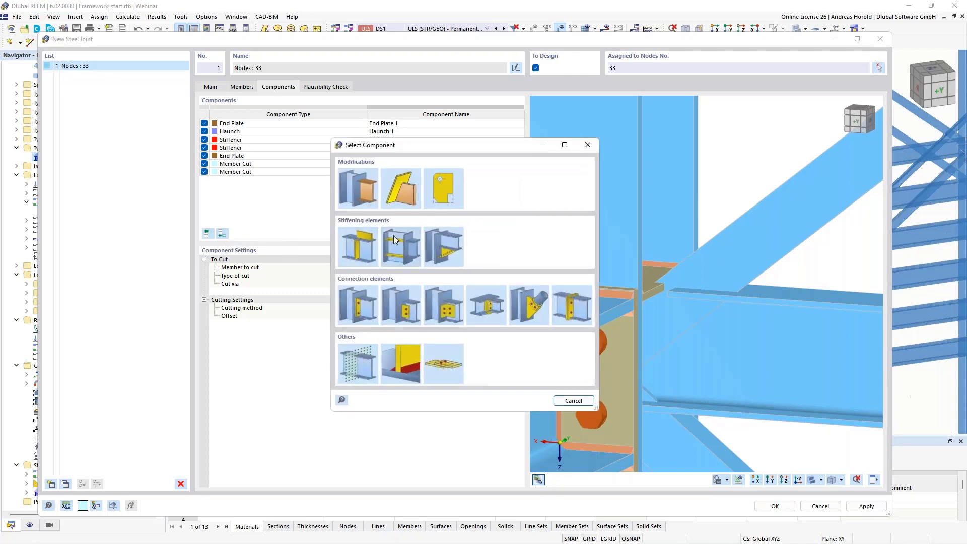
{"action": "left_click", "coordinate": [355, 239]}
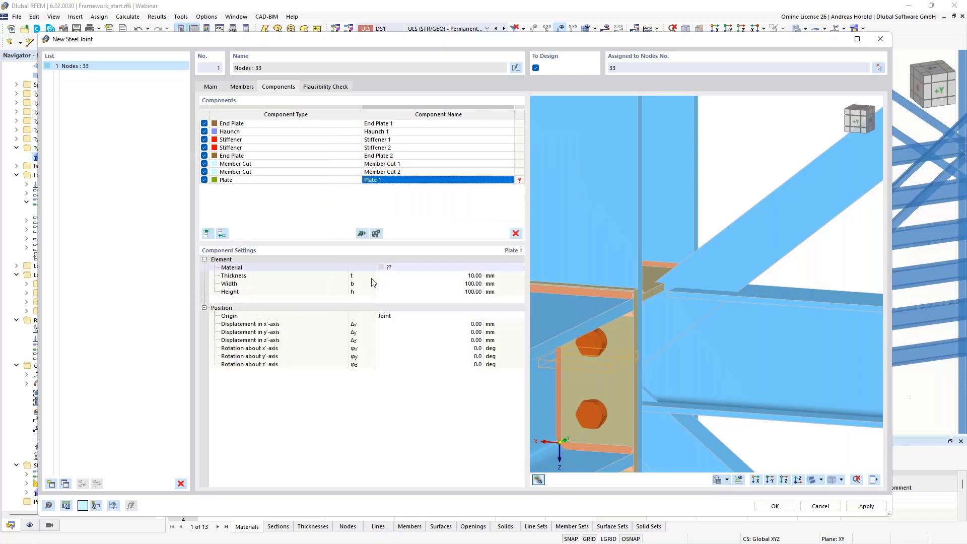
{"action": "left_click", "coordinate": [418, 267]}
{"action": "left_click", "coordinate": [422, 267]}
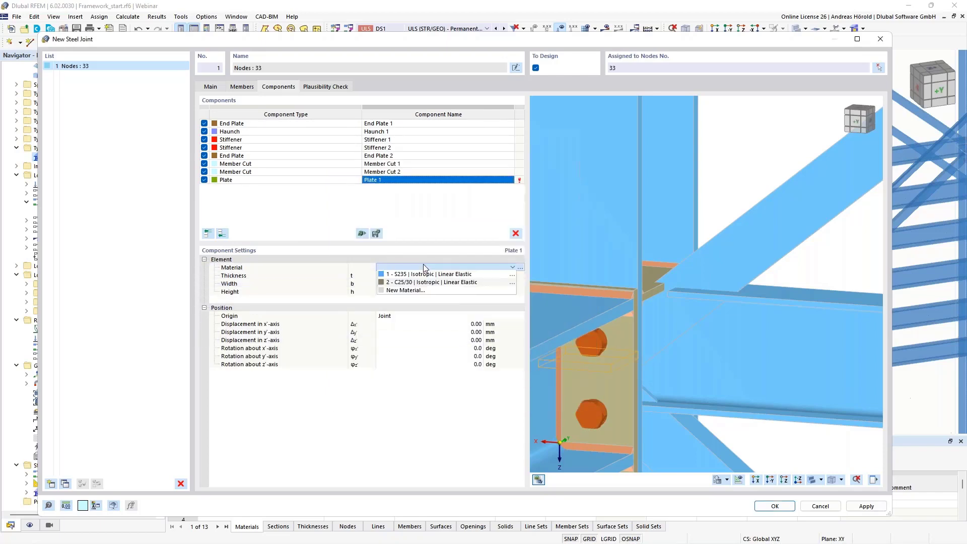
{"action": "left_click", "coordinate": [431, 274]}
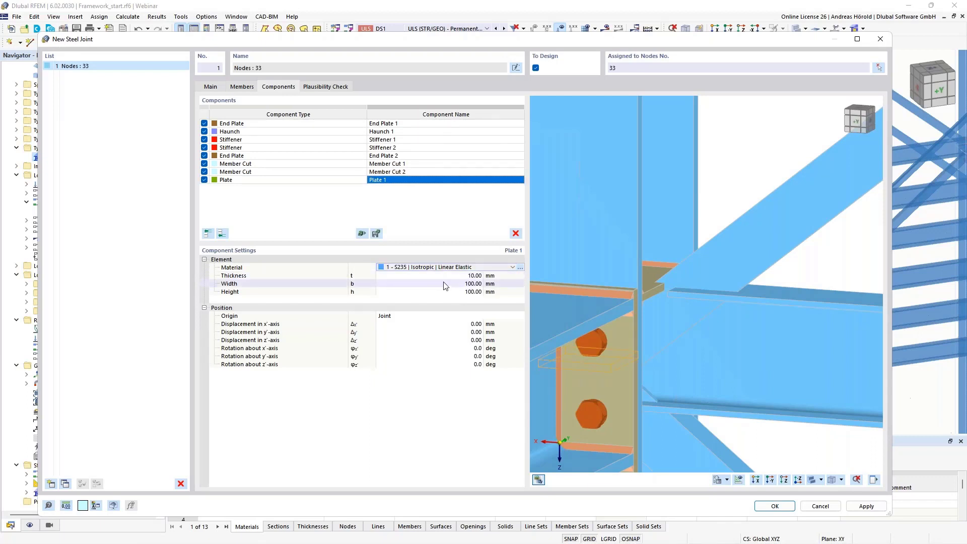
Set Plate 1's thickness to 8 mm, width to 250 mm and height to 170 mm
{"action": "left_click", "coordinate": [474, 280]}
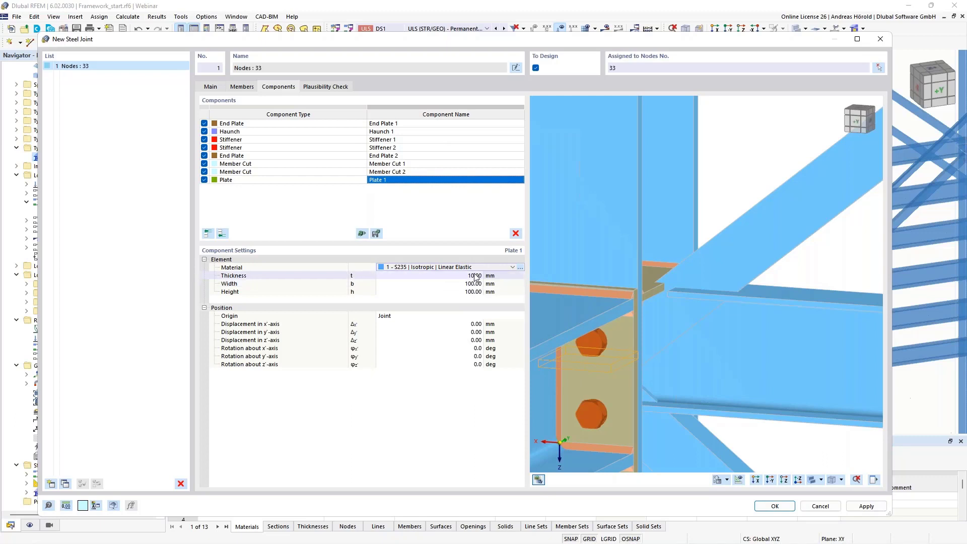
{"action": "type", "text": "8"}
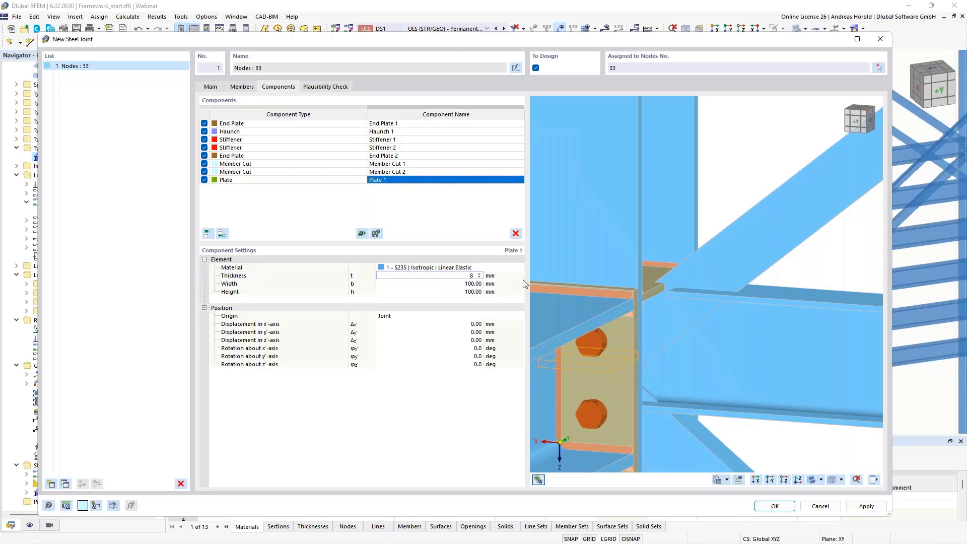
{"action": "key", "text": "Tab"}
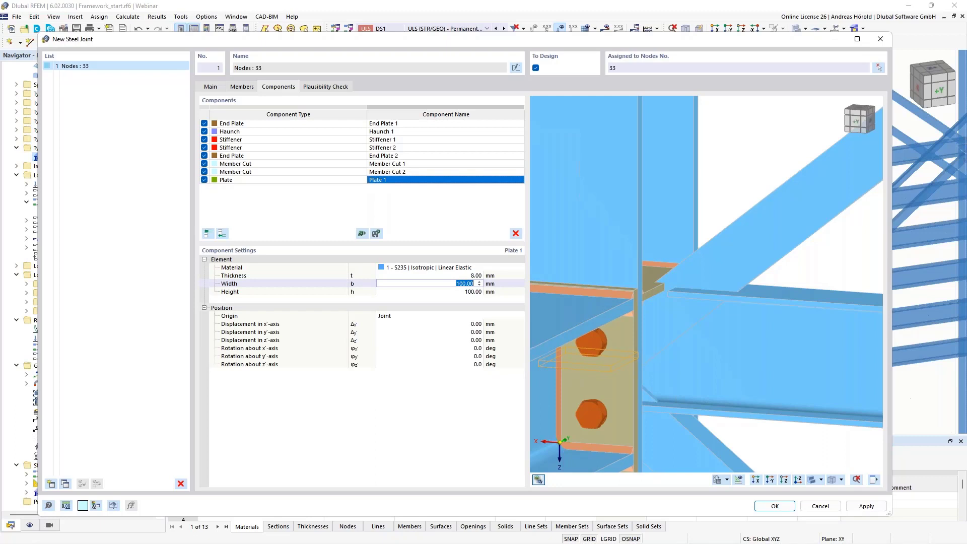
{"action": "type", "text": "250"}
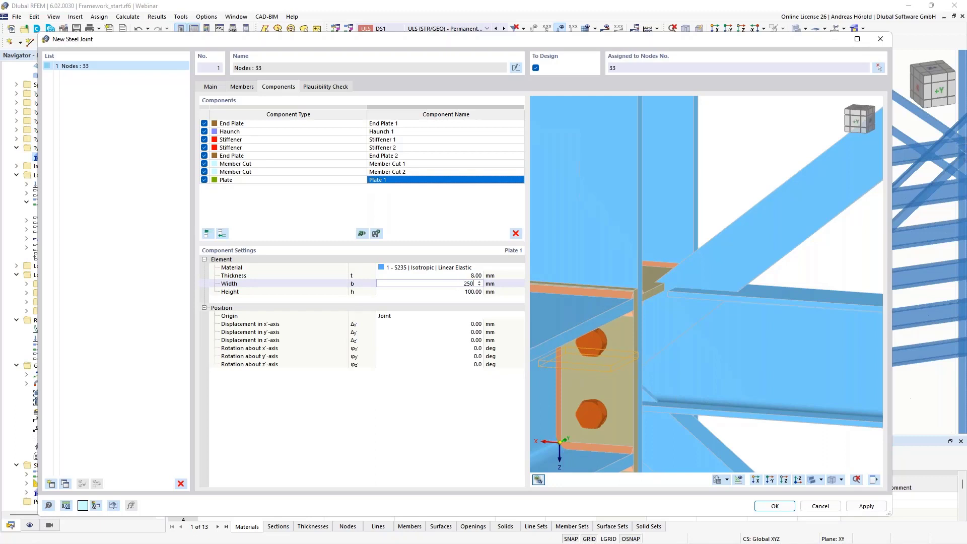
{"action": "left_click", "coordinate": [476, 292]}
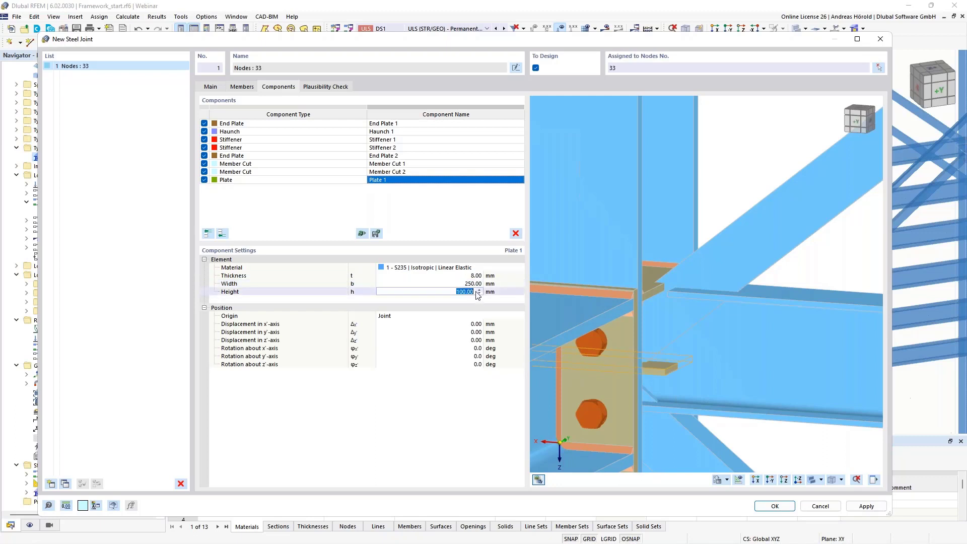
{"action": "type", "text": "170"}
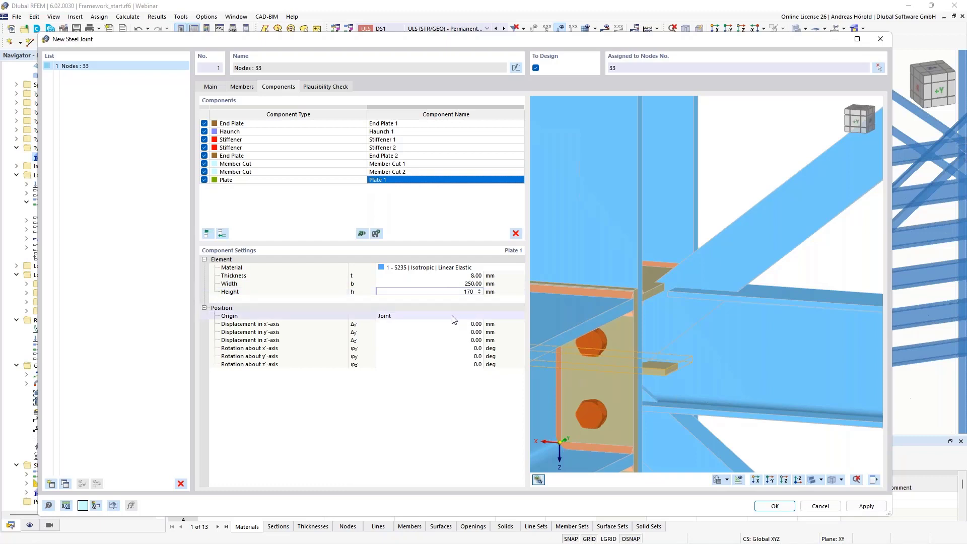
Set the origin of Plate 1 to Member Plate, referenced to Leg 1 of Member 7
{"action": "left_click", "coordinate": [452, 319]}
{"action": "left_click", "coordinate": [445, 318]}
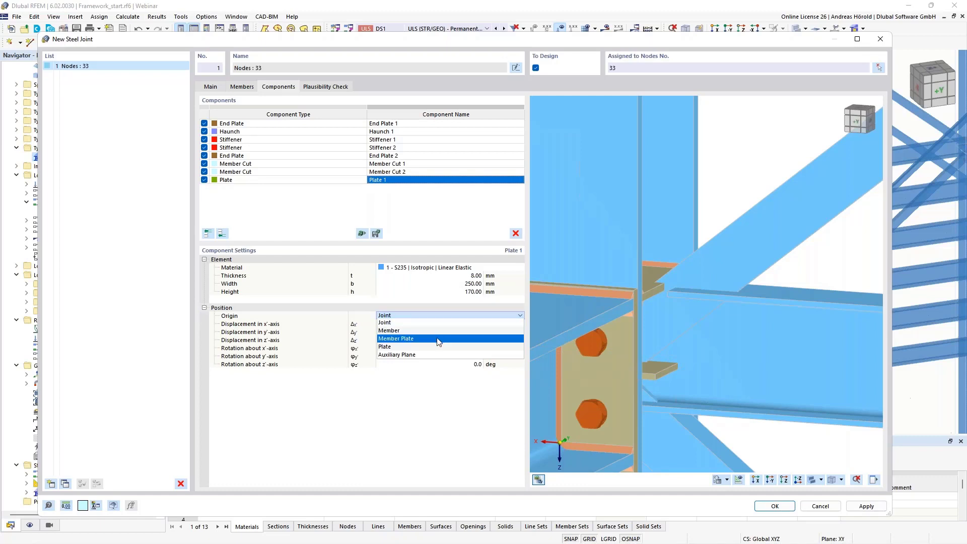
{"action": "left_click", "coordinate": [438, 340]}
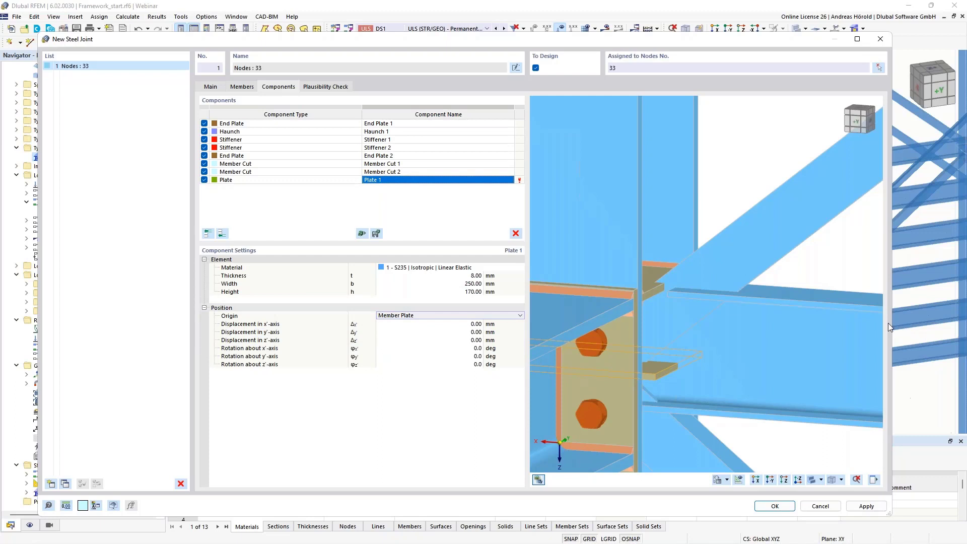
{"action": "left_click_drag", "start_coordinate": [892, 322], "coordinate": [953, 322]}
{"action": "left_click", "coordinate": [534, 316]}
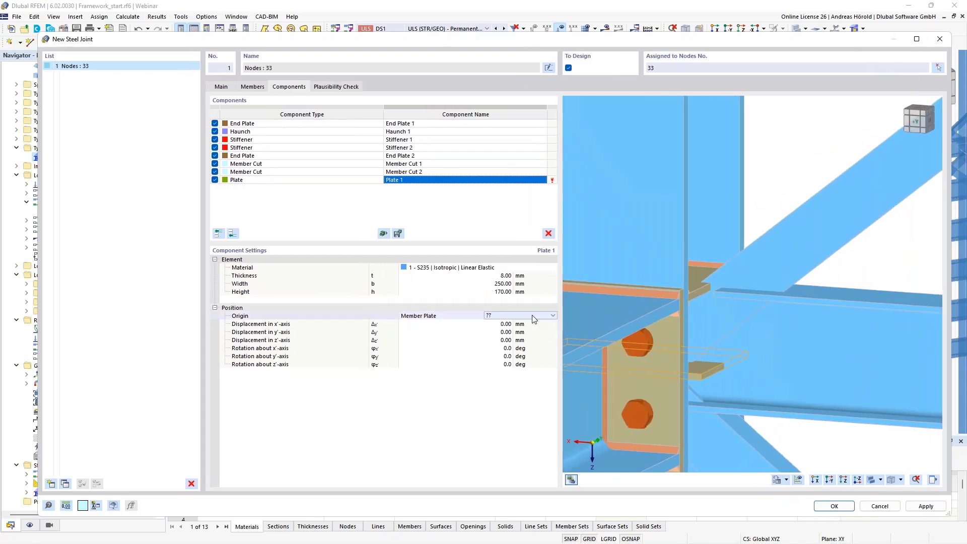
{"action": "left_click", "coordinate": [534, 317]}
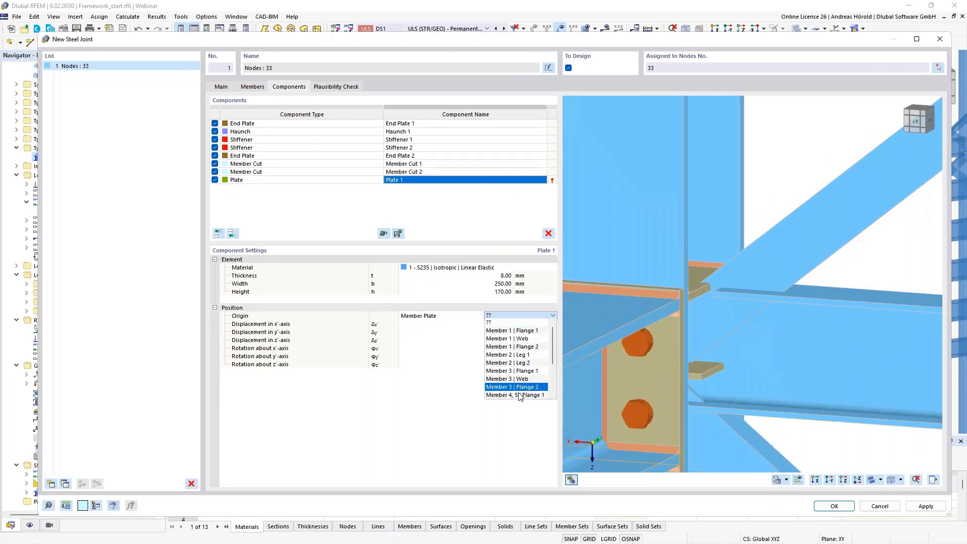
{"action": "scroll", "coordinate": [520, 396], "scroll_direction": "down", "scroll_amount": 1}
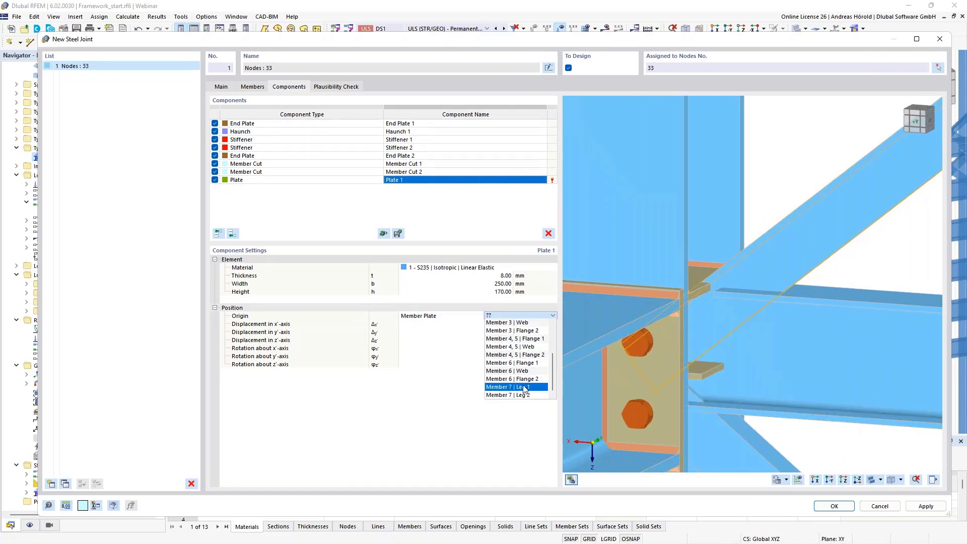
{"action": "left_click", "coordinate": [524, 387]}
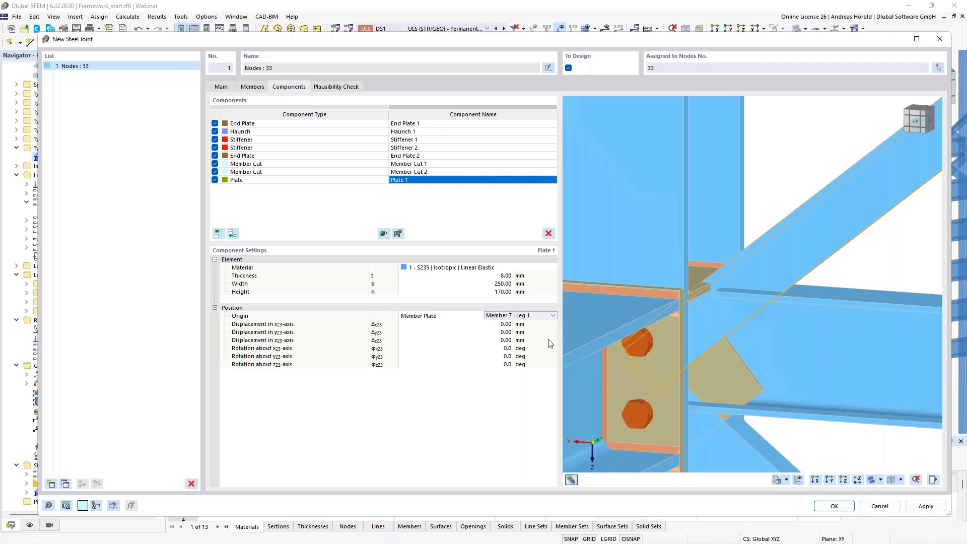
Displace Plate 1 by 250 mm along the local x-axis and -8 mm along the local z-axis
{"action": "left_click", "coordinate": [498, 326]}
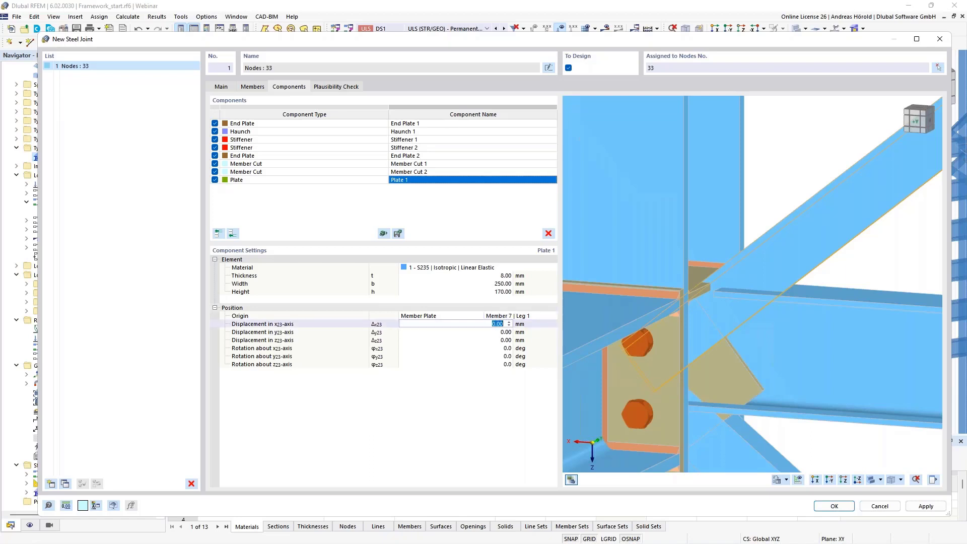
{"action": "type", "text": "250"}
{"action": "key", "text": "Tab"}
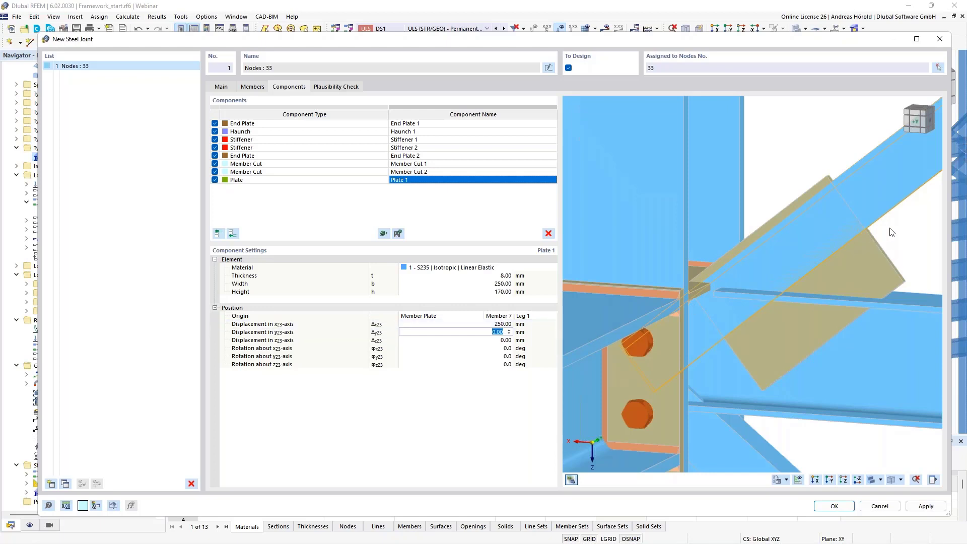
{"action": "middle_click_drag", "start_coordinate": [902, 233], "coordinate": [867, 243]}
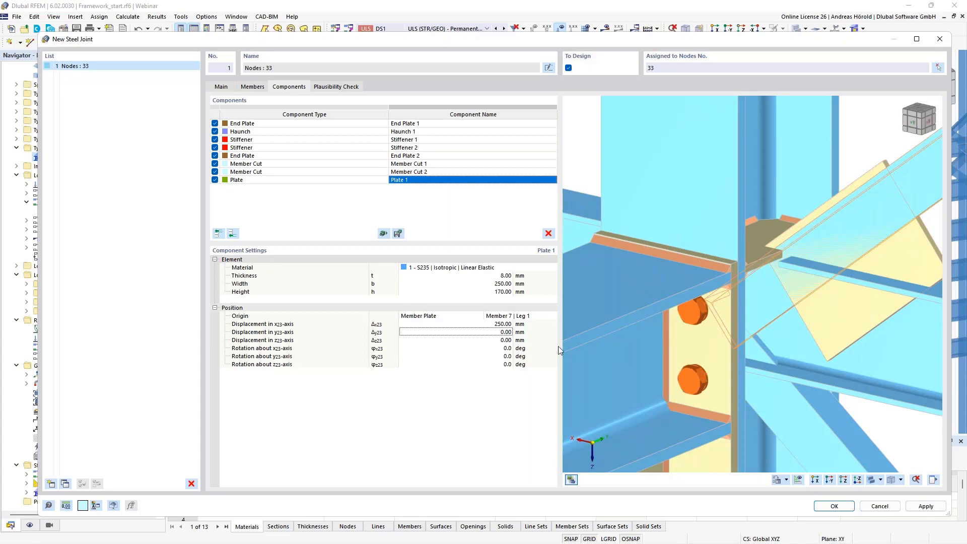
{"action": "left_click", "coordinate": [501, 341]}
{"action": "type", "text": "-"}
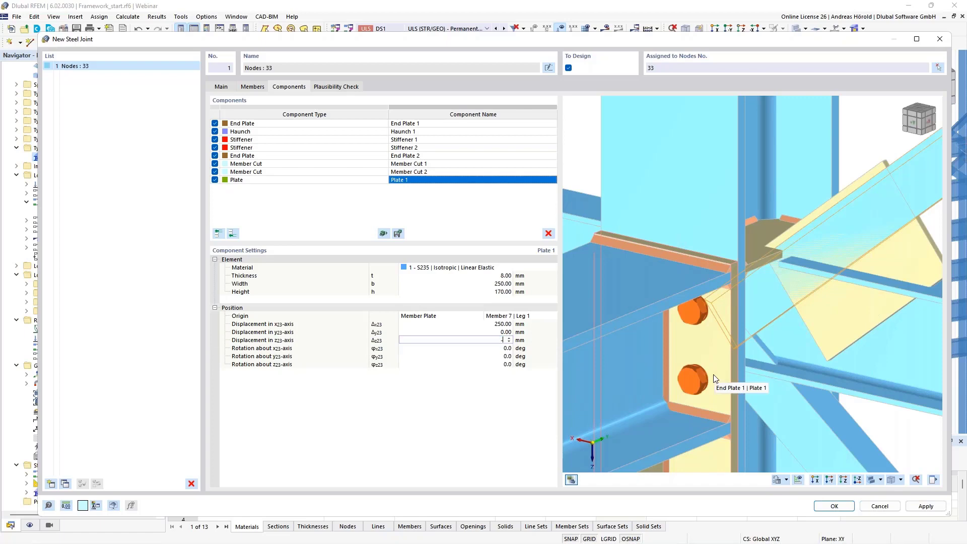
{"action": "type", "text": "8"}
{"action": "key", "text": "Tab"}
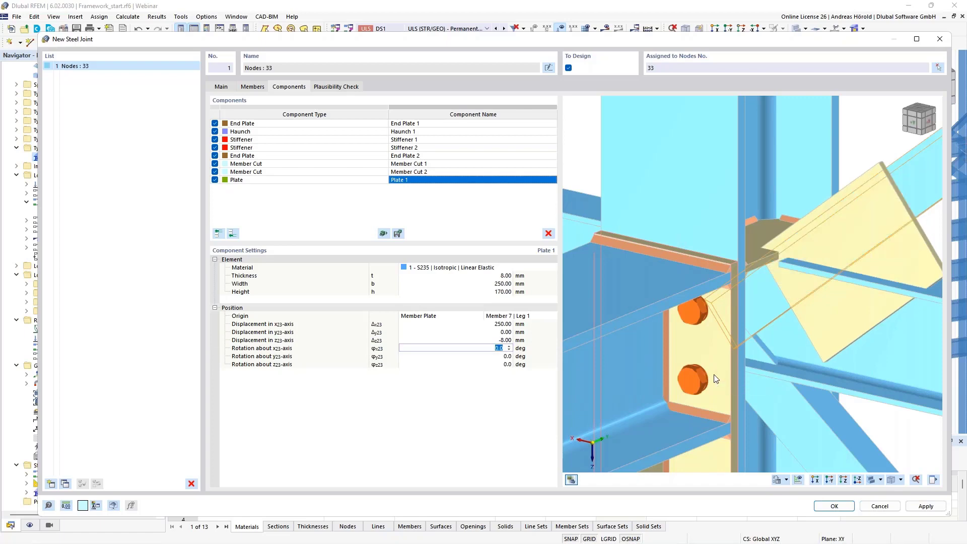
Examine how Plate 1 sits against the diagonal member and the surrounding joint from several angles
{"action": "scroll", "coordinate": [821, 295], "scroll_direction": "down", "scroll_amount": 4}
{"action": "middle_click_drag", "start_coordinate": [841, 295], "coordinate": [756, 308], "text": "ctrl"}
{"action": "scroll", "coordinate": [870, 297], "scroll_direction": "up", "scroll_amount": 2}
{"action": "scroll", "coordinate": [871, 297], "scroll_direction": "up", "scroll_amount": 3}
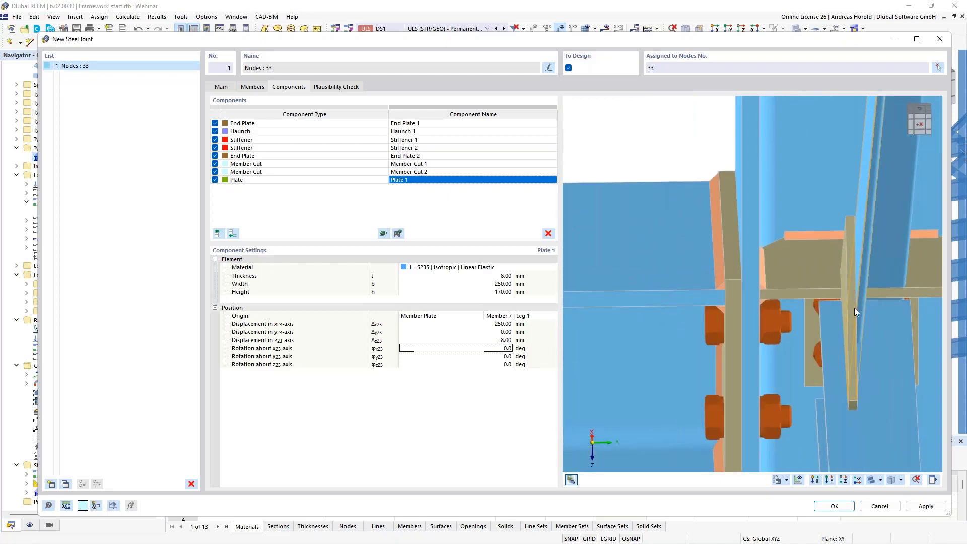
{"action": "scroll", "coordinate": [862, 336], "scroll_direction": "down", "scroll_amount": 2}
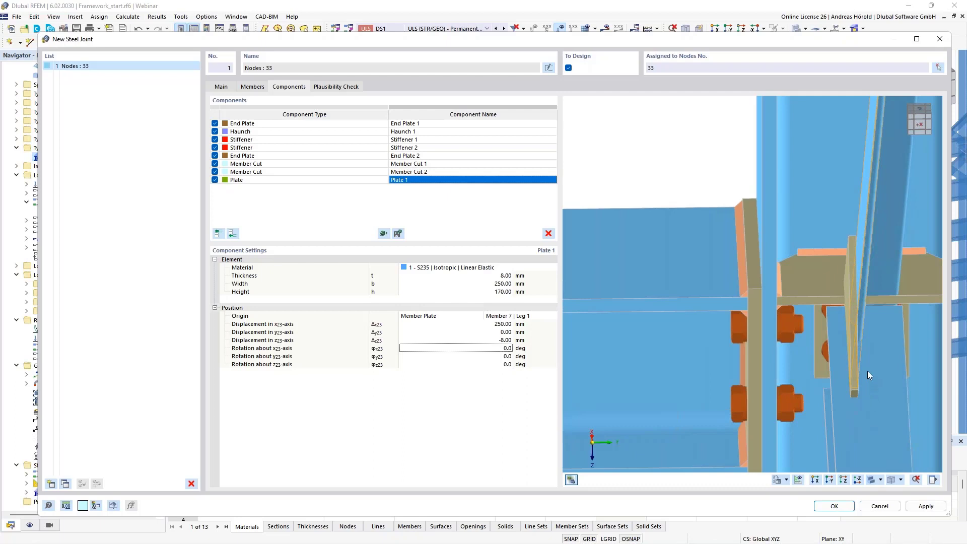
{"action": "scroll", "coordinate": [867, 373], "scroll_direction": "down", "scroll_amount": 2}
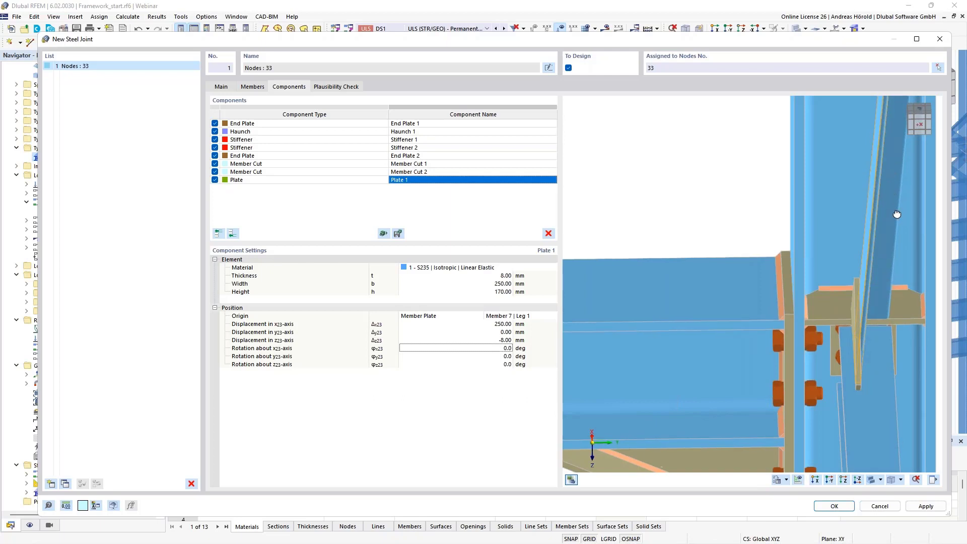
{"action": "middle_click_drag", "start_coordinate": [896, 214], "coordinate": [895, 235]}
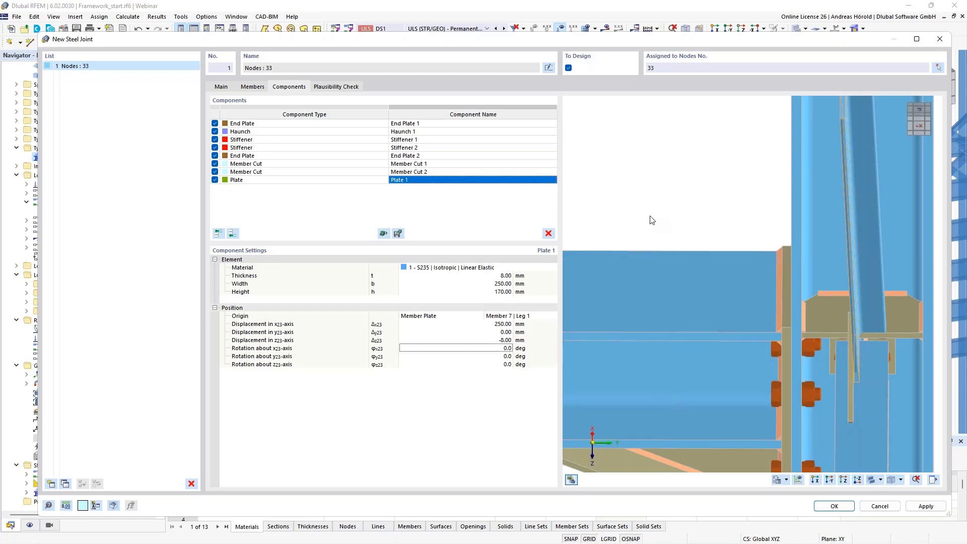
{"action": "middle_click_drag", "start_coordinate": [701, 346], "coordinate": [775, 365], "text": "ctrl"}
{"action": "middle_click_drag", "start_coordinate": [837, 363], "coordinate": [701, 313]}
{"action": "scroll", "coordinate": [742, 311], "scroll_direction": "down", "scroll_amount": 2}
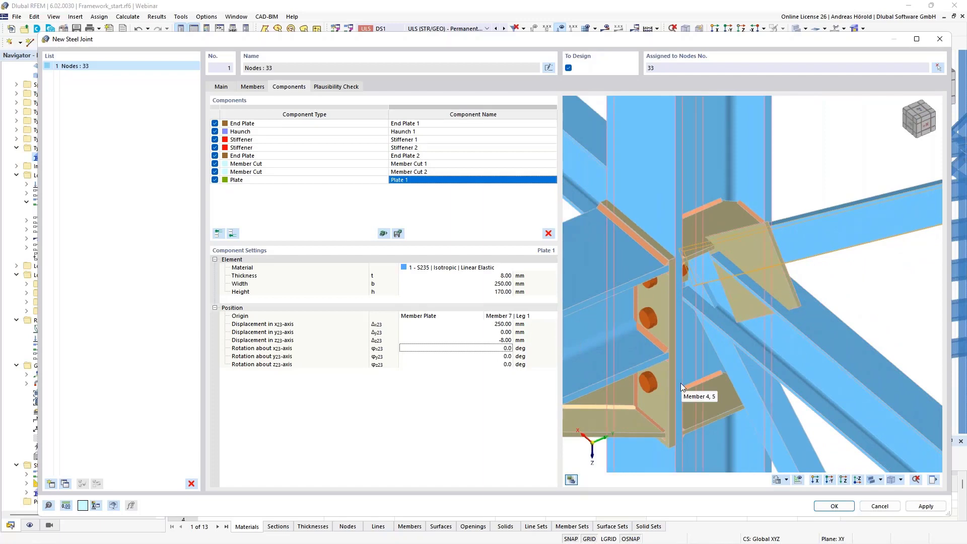
{"action": "middle_click_drag", "start_coordinate": [682, 383], "coordinate": [747, 352], "text": "ctrl"}
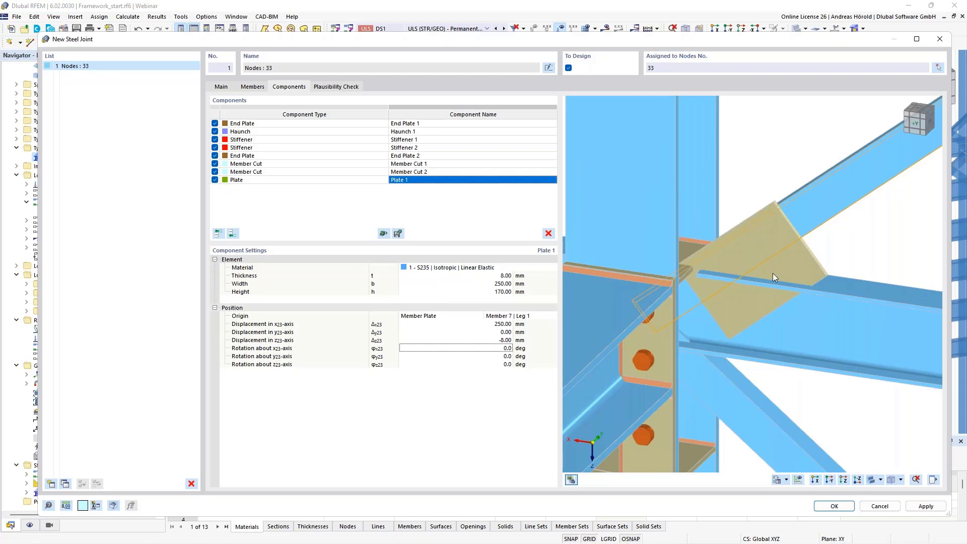
Add a Plate Cut component at the end of the component list and try to choose Plate 1 as the plate to cut
{"action": "left_click", "coordinate": [232, 234]}
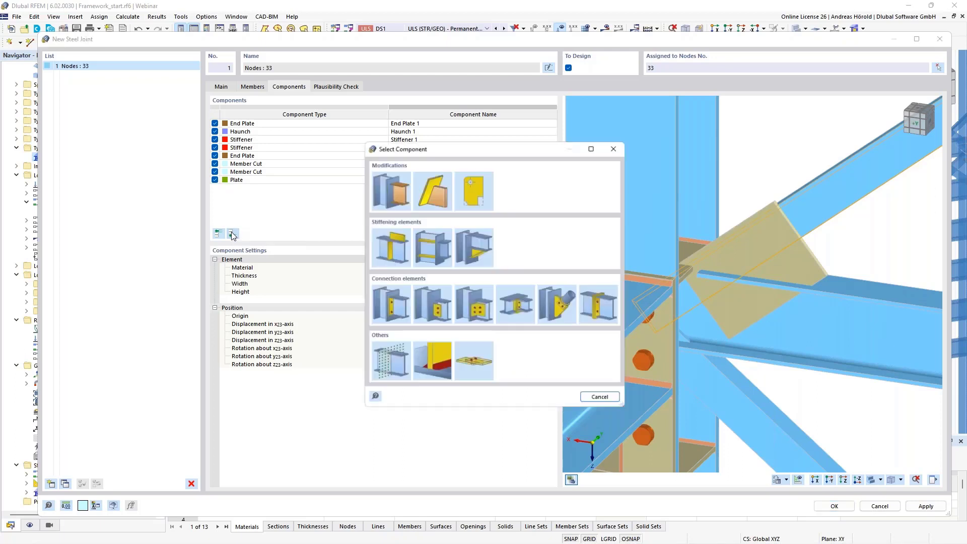
{"action": "left_click", "coordinate": [424, 188]}
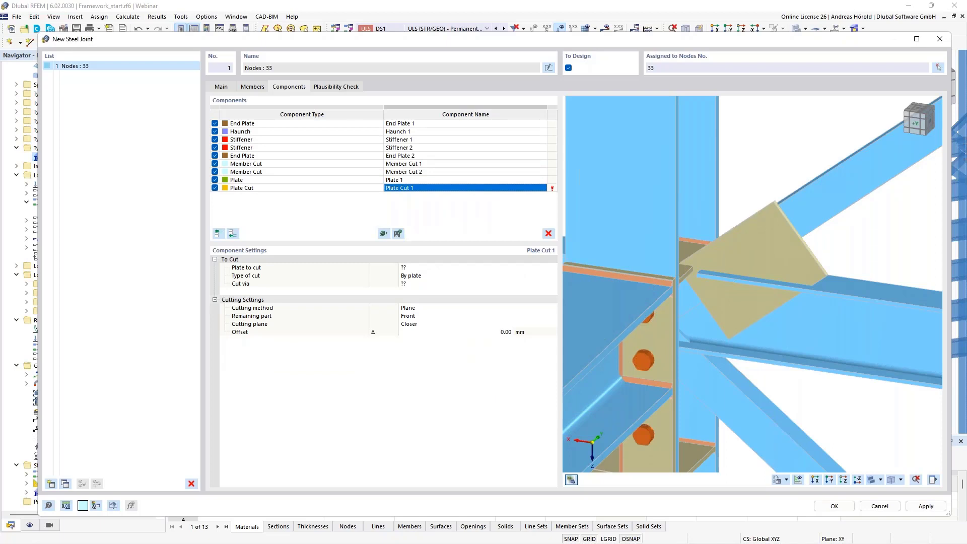
{"action": "left_click", "coordinate": [417, 267]}
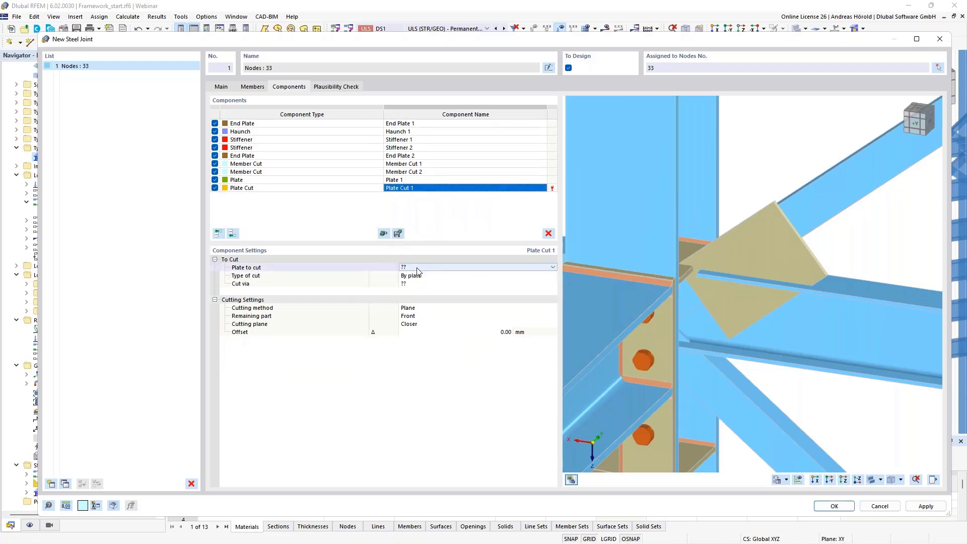
{"action": "left_click", "coordinate": [416, 268]}
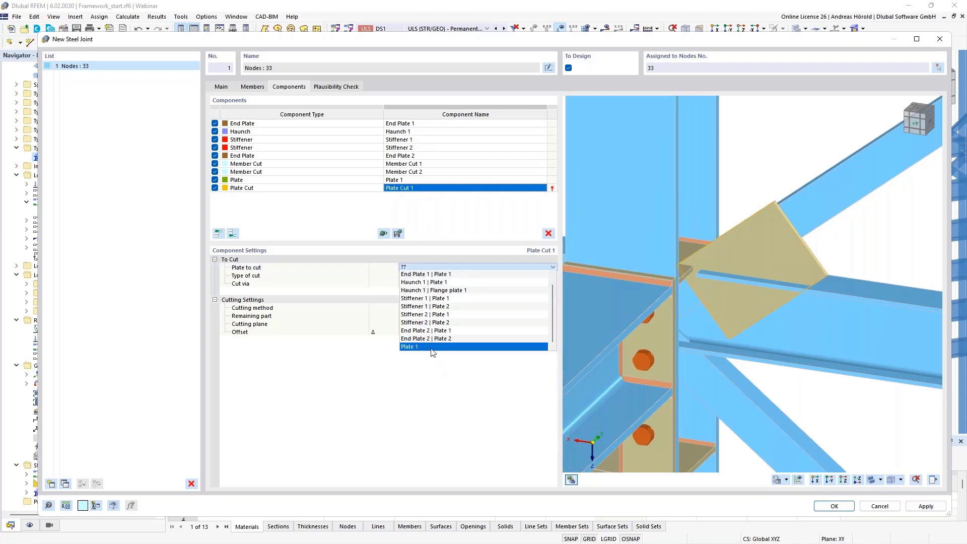
{"action": "left_click", "coordinate": [431, 347]}
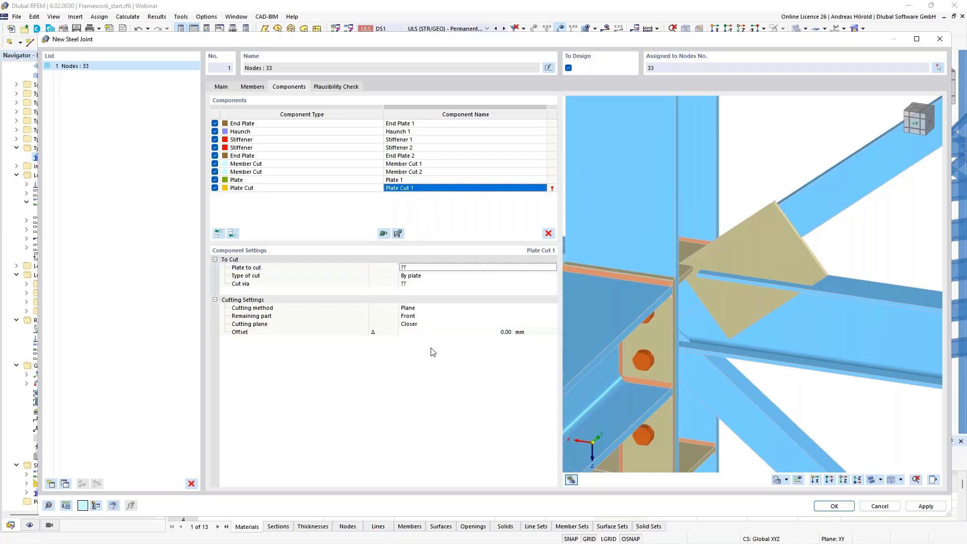
Set the plate cut's type to By member plate, cutting via the Web of Member 4, 5
{"action": "left_click", "coordinate": [435, 277]}
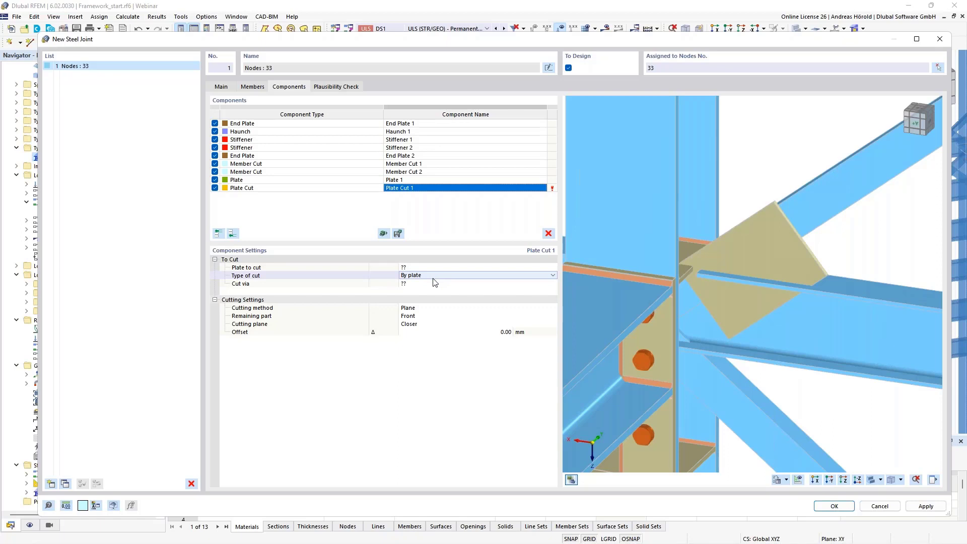
{"action": "left_click", "coordinate": [434, 276]}
{"action": "left_click", "coordinate": [431, 290]}
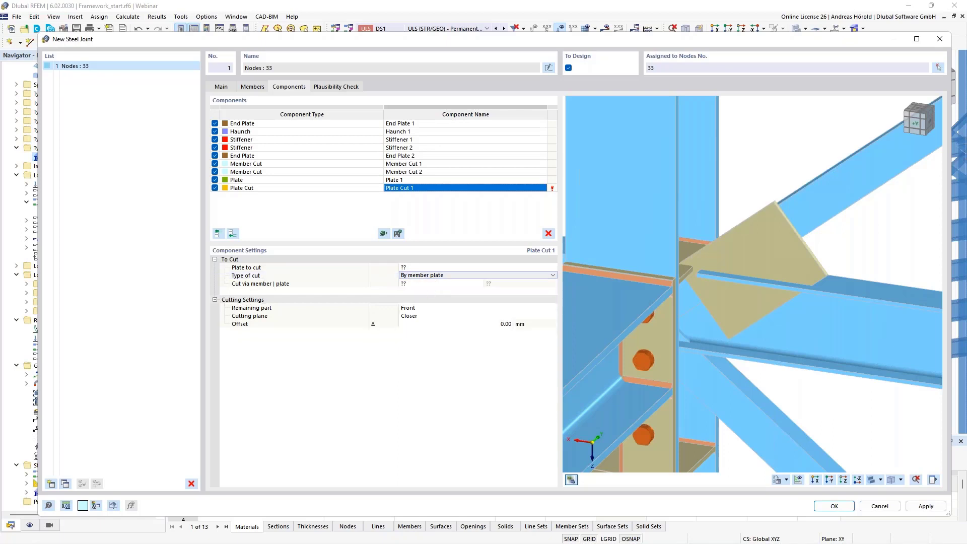
{"action": "left_click", "coordinate": [421, 286]}
{"action": "left_click", "coordinate": [418, 282]}
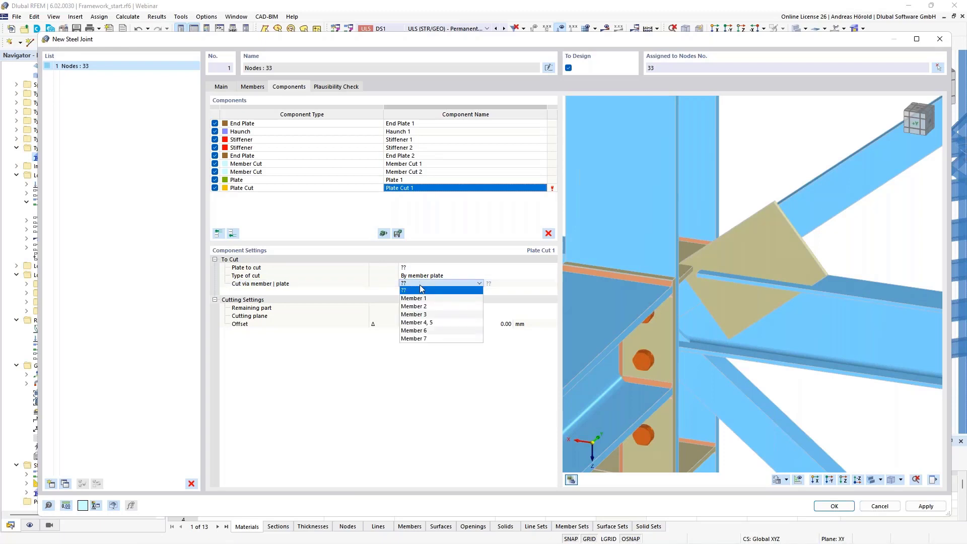
{"action": "left_click", "coordinate": [432, 323]}
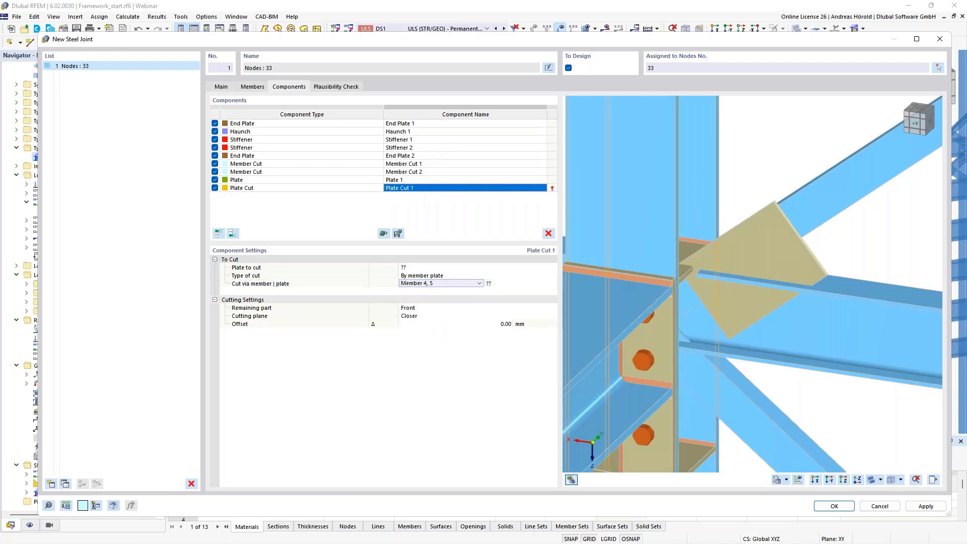
{"action": "left_click", "coordinate": [506, 284]}
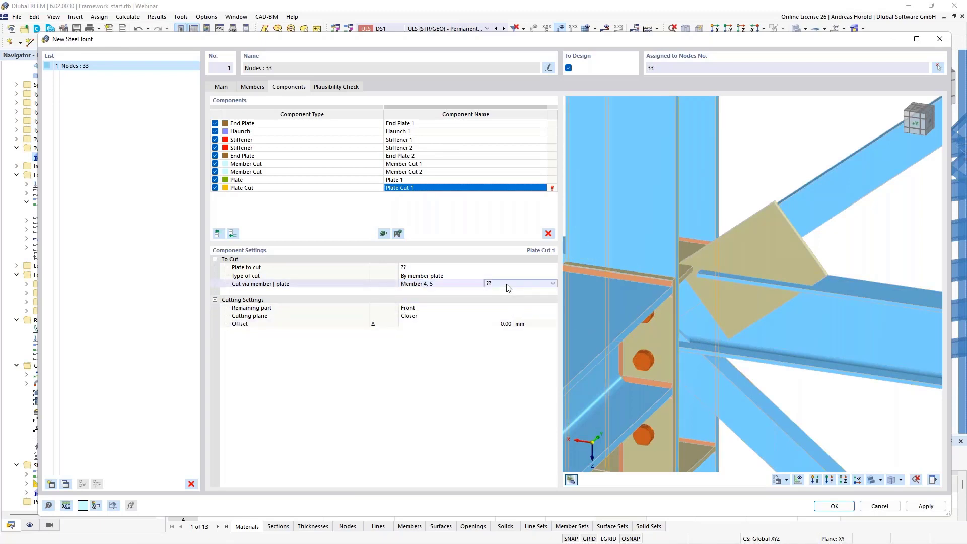
{"action": "left_click", "coordinate": [517, 283]}
{"action": "left_click", "coordinate": [512, 305]}
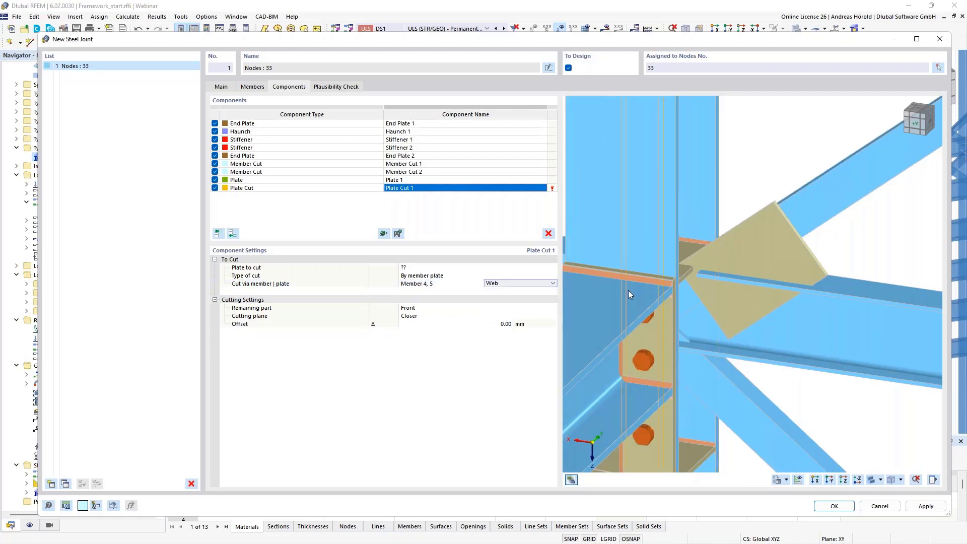
Set the plate cut's remaining part to Rear and its offset to 120 mm
{"action": "mouse_move", "coordinate": [827, 386]}
{"action": "middle_mouse_down", "text": "ctrl"}
{"action": "mouse_move", "coordinate": [786, 387]}
{"action": "mouse_move", "coordinate": [811, 383]}
{"action": "middle_mouse_up", "text": "ctrl"}
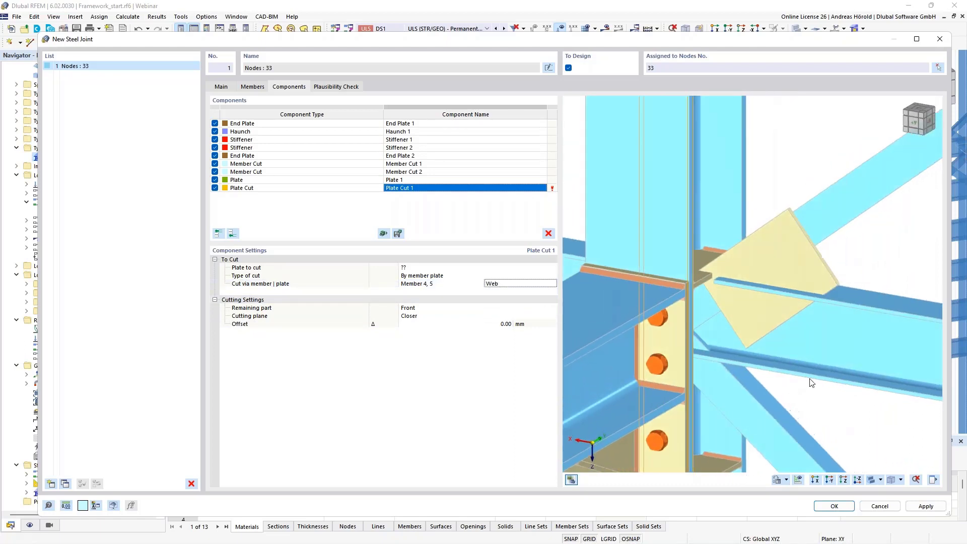
{"action": "left_click", "coordinate": [417, 309]}
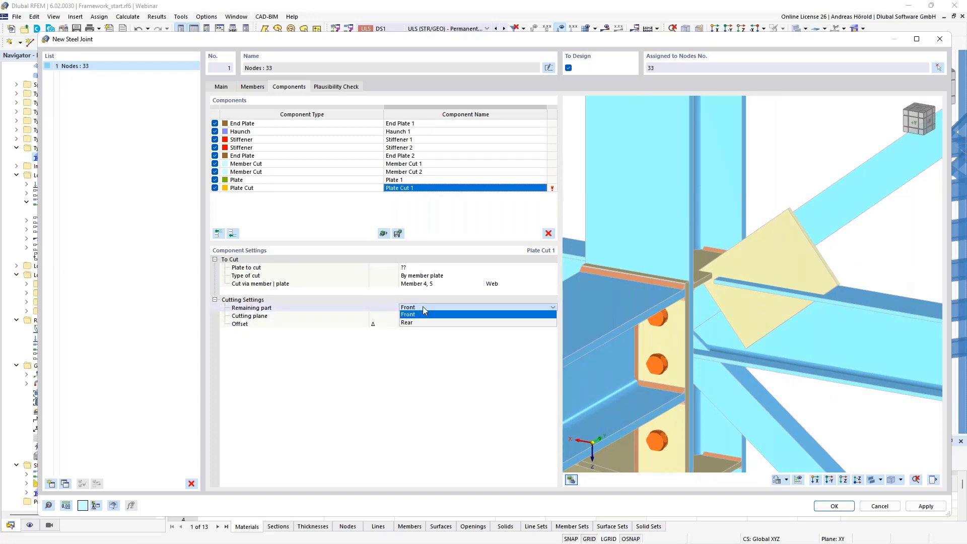
{"action": "left_click", "coordinate": [422, 318]}
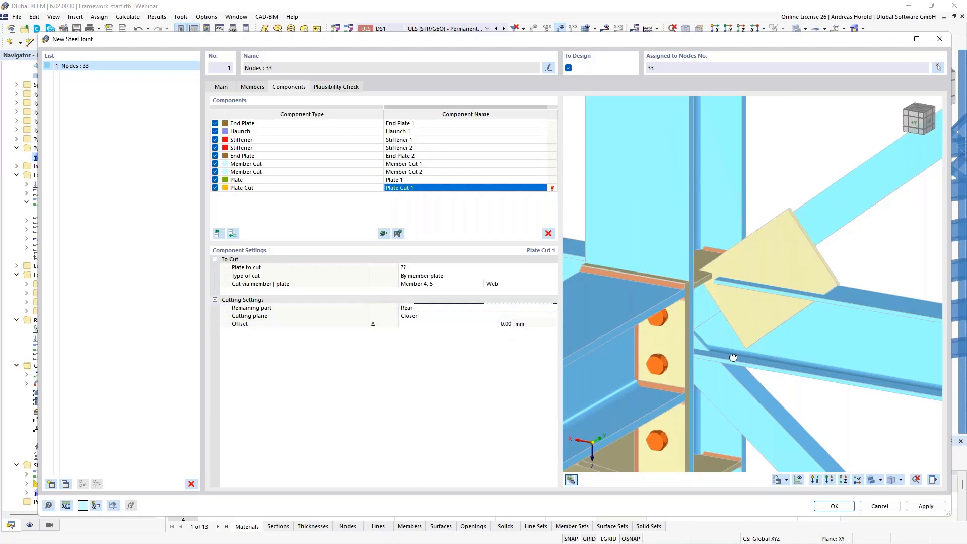
{"action": "scroll", "coordinate": [765, 349], "scroll_direction": "up", "scroll_amount": 3}
{"action": "scroll", "coordinate": [666, 312], "scroll_direction": "up", "scroll_amount": 6}
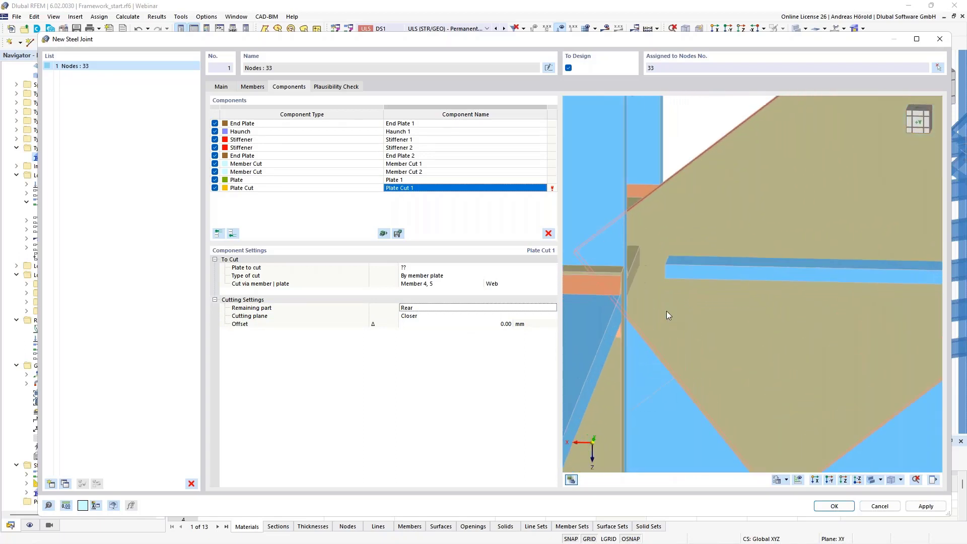
{"action": "left_click", "coordinate": [506, 324]}
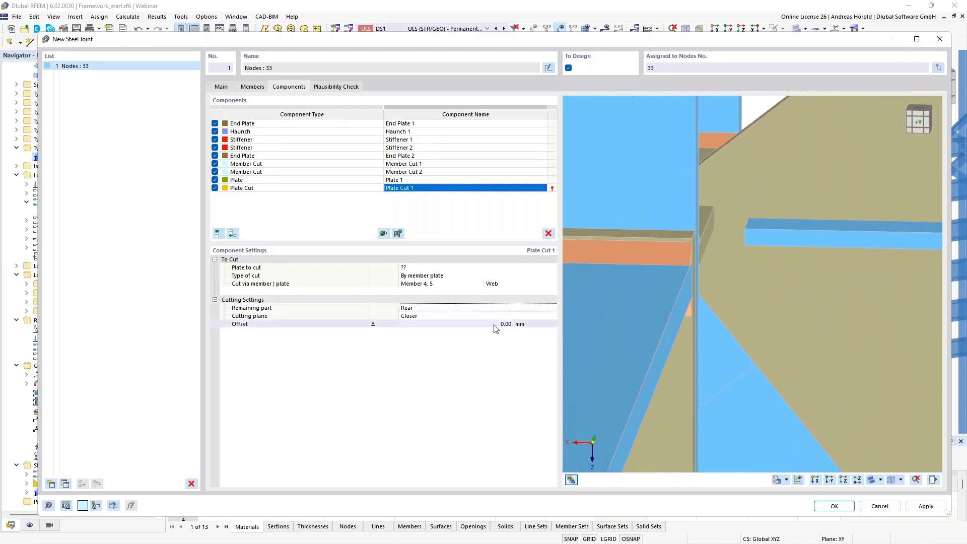
{"action": "type", "text": "11"}
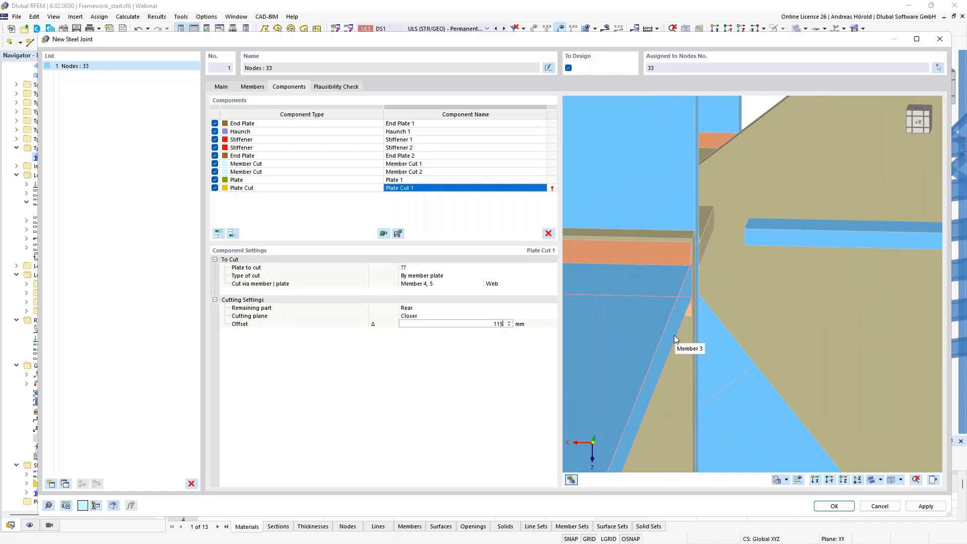
{"action": "type", "text": "5"}
{"action": "key", "text": "Return"}
{"action": "type", "text": "120"}
{"action": "key", "text": "Return"}
Choose Plate 1 as the plate to cut for Plate Cut 1
{"action": "left_click", "coordinate": [439, 267]}
{"action": "left_click", "coordinate": [439, 268]}
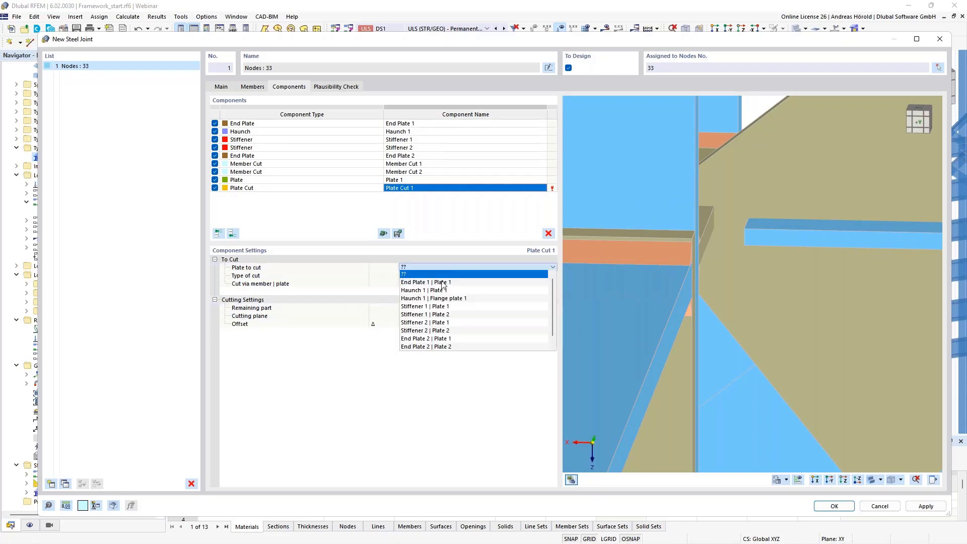
{"action": "scroll", "coordinate": [449, 324], "scroll_direction": "down", "scroll_amount": 1}
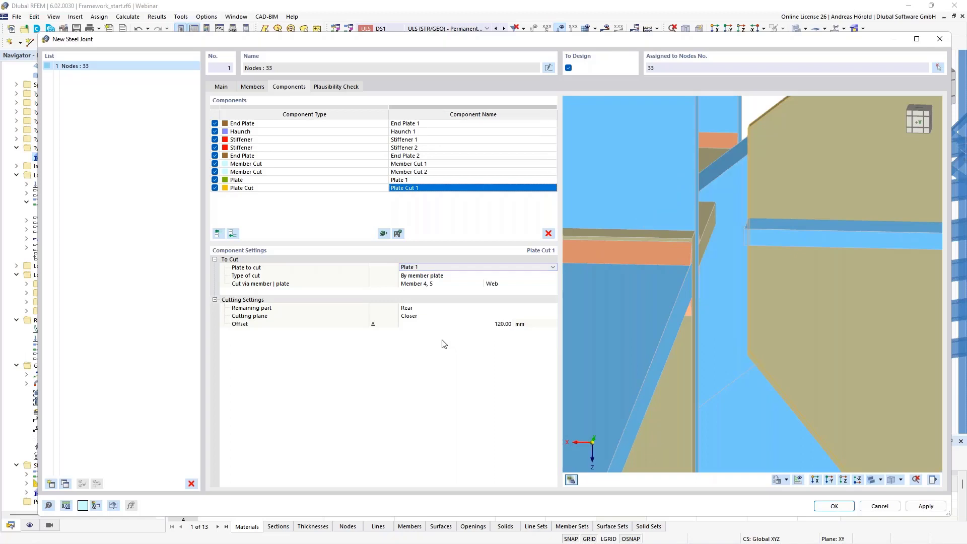
Try an offset of 115 mm for Plate Cut 1 and check the resulting plate edge against the horizontal member's end
{"action": "left_click", "coordinate": [507, 326]}
{"action": "type", "text": "15"}
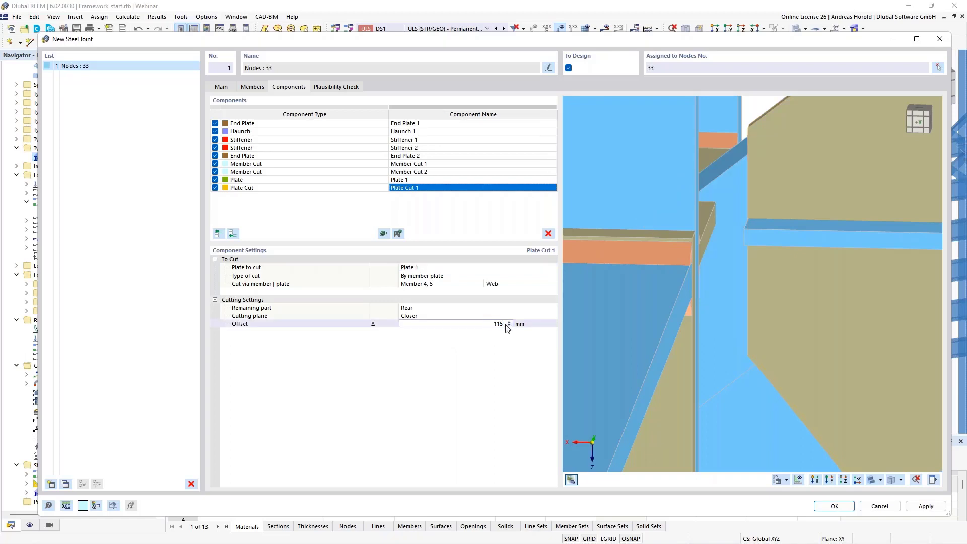
{"action": "key", "text": "Return"}
{"action": "middle_click_drag", "start_coordinate": [774, 327], "coordinate": [785, 328], "text": "ctrl"}
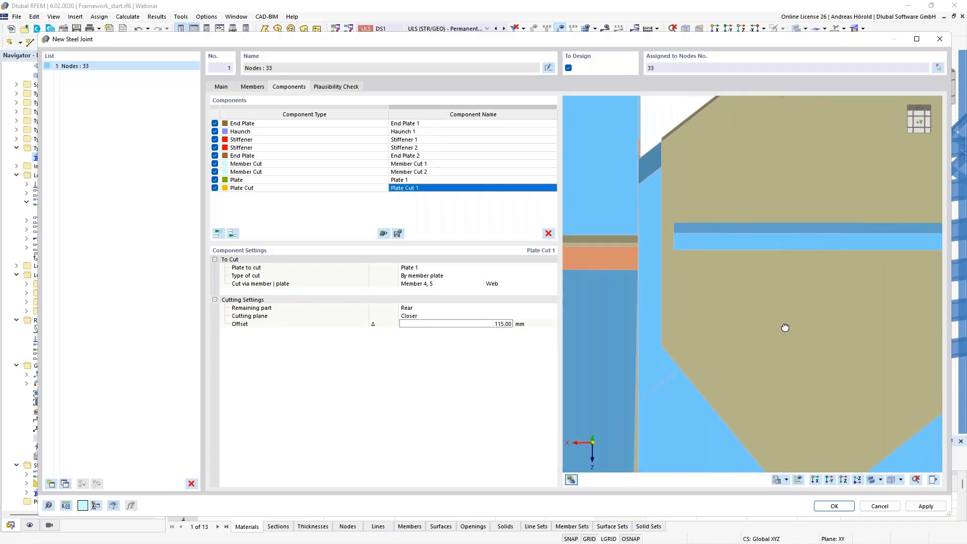
{"action": "scroll", "coordinate": [702, 264], "scroll_direction": "up", "scroll_amount": 3}
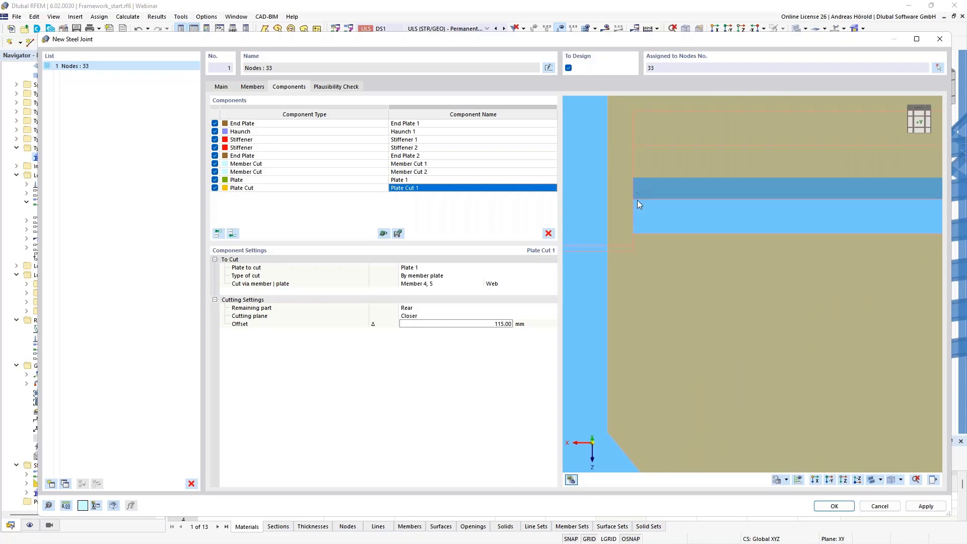
{"action": "scroll", "coordinate": [643, 210], "scroll_direction": "down", "scroll_amount": 1}
Set the offset of Plate Cut 1 to 120.25 mm
{"action": "left_click", "coordinate": [496, 324]}
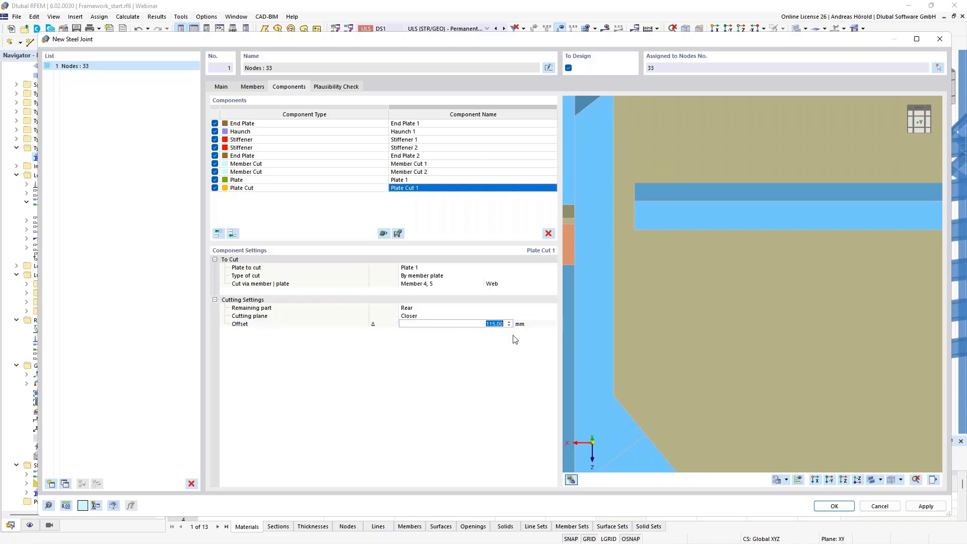
{"action": "type", "text": "120,25"}
{"action": "key", "text": "Return"}
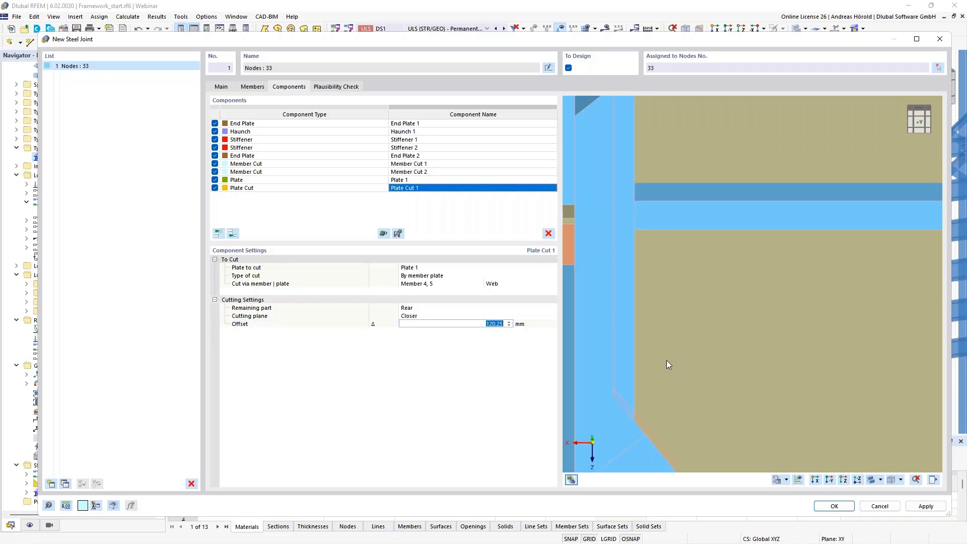
{"action": "scroll", "coordinate": [666, 361], "scroll_direction": "down", "scroll_amount": 5}
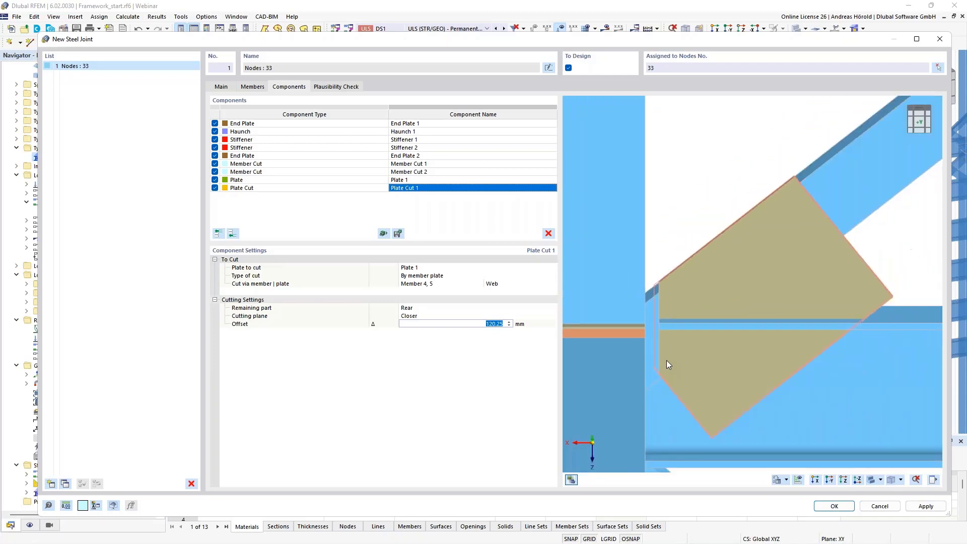
{"action": "scroll", "coordinate": [666, 361], "scroll_direction": "down", "scroll_amount": 1}
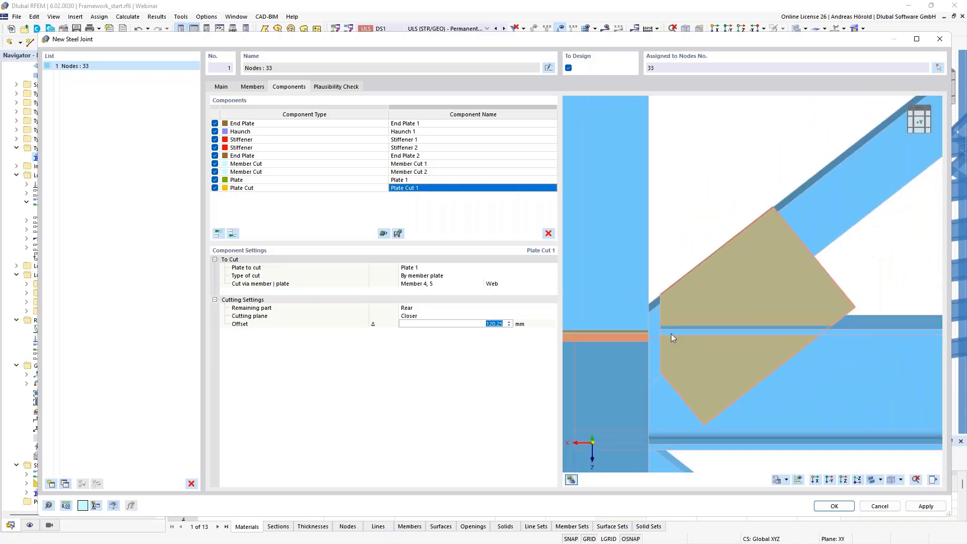
Add a second Plate Cut component at the end of the list and choose Plate 1 as its plate to cut
{"action": "left_click", "coordinate": [233, 234]}
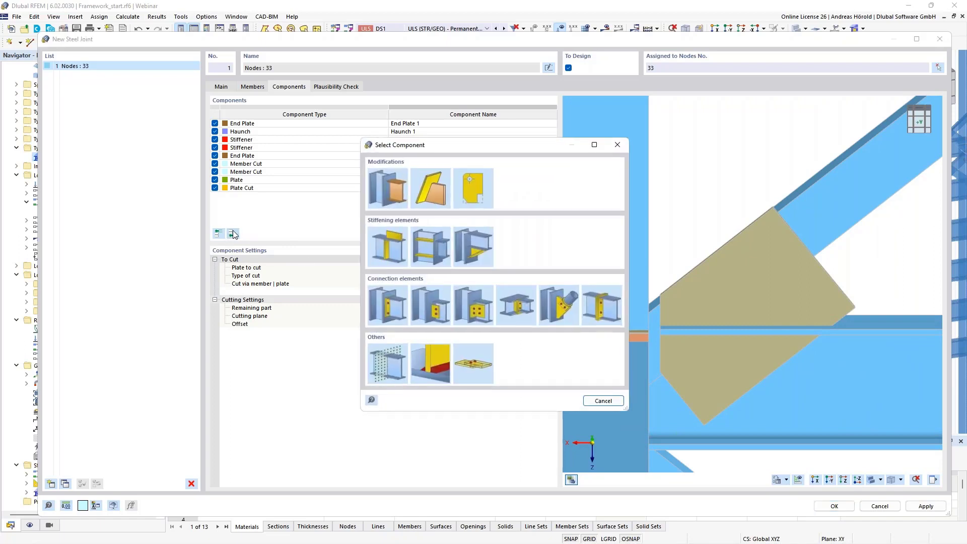
{"action": "left_click", "coordinate": [430, 186]}
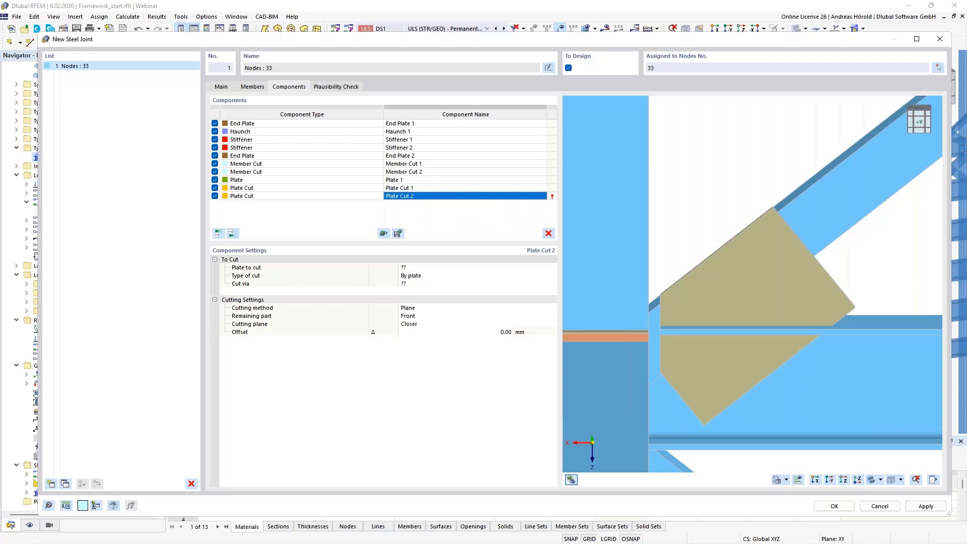
{"action": "left_click", "coordinate": [432, 269]}
{"action": "left_click", "coordinate": [432, 270]}
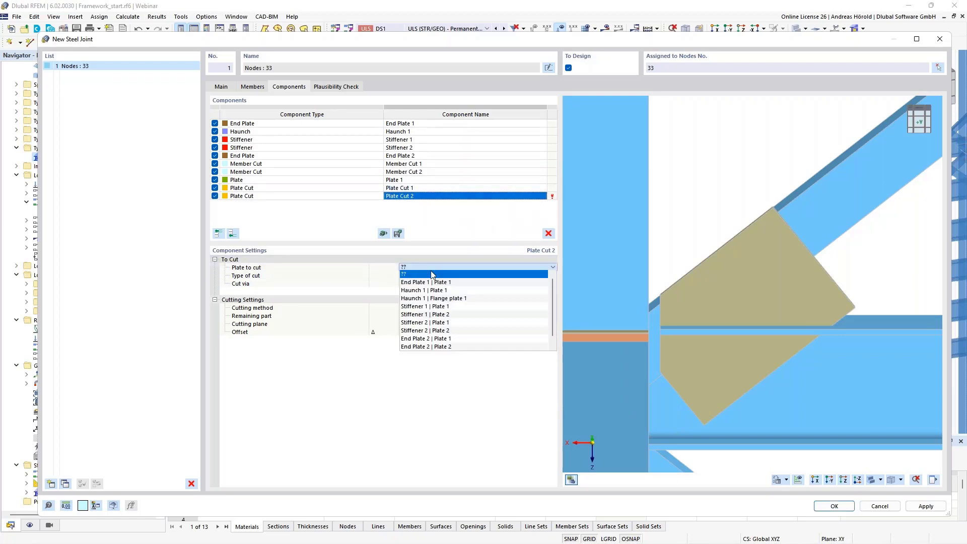
{"action": "scroll", "coordinate": [427, 333], "scroll_direction": "down", "scroll_amount": 1}
{"action": "left_click", "coordinate": [428, 346]}
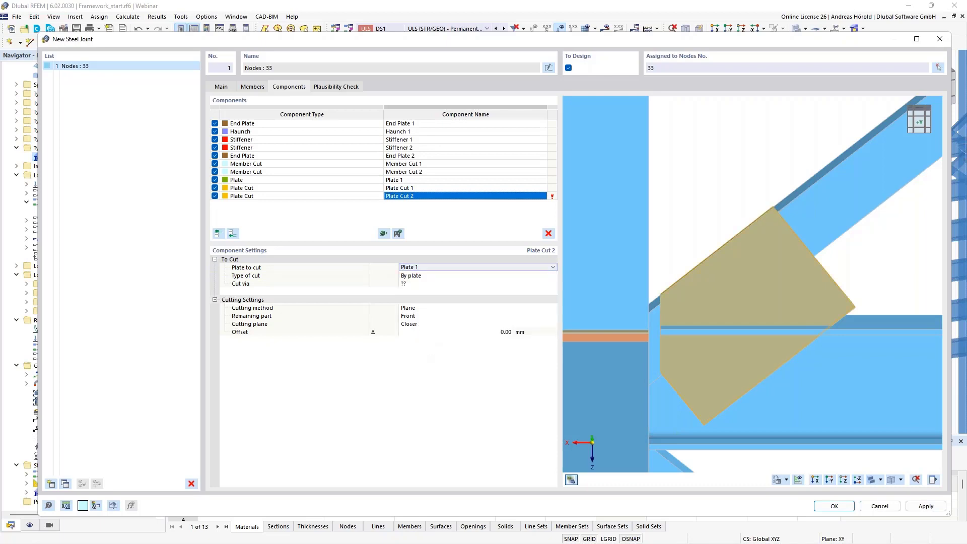
Set the second plate cut's type to By member plate, cutting via the Web of Member 4, 5
{"action": "left_click", "coordinate": [431, 275]}
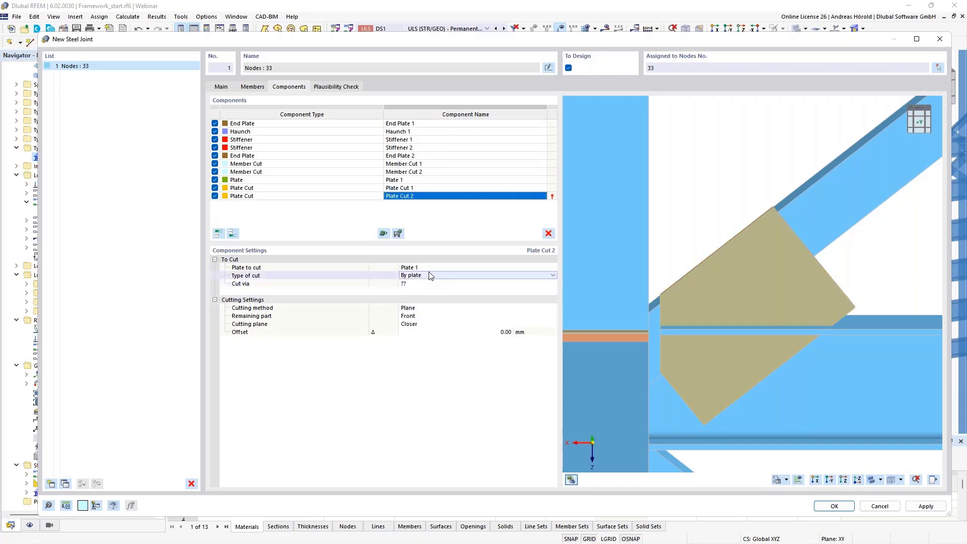
{"action": "left_click", "coordinate": [429, 275]}
{"action": "left_click", "coordinate": [435, 298]}
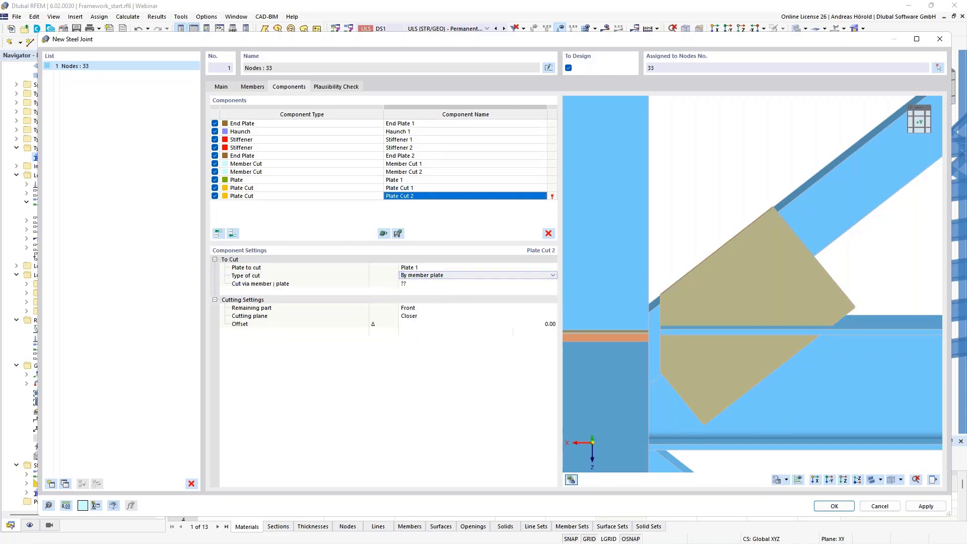
{"action": "left_click", "coordinate": [434, 284]}
{"action": "left_click", "coordinate": [434, 284]}
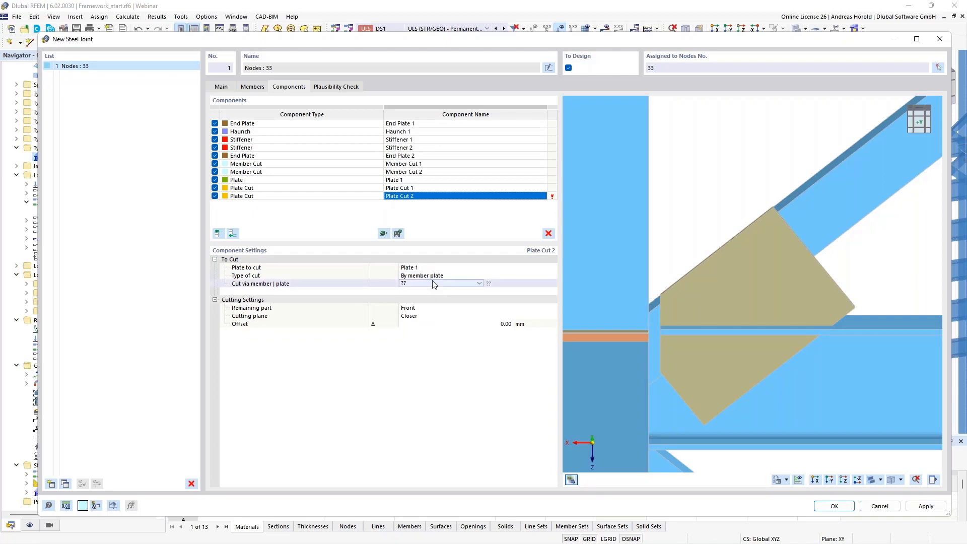
{"action": "left_click", "coordinate": [434, 284]}
{"action": "left_click", "coordinate": [431, 322]}
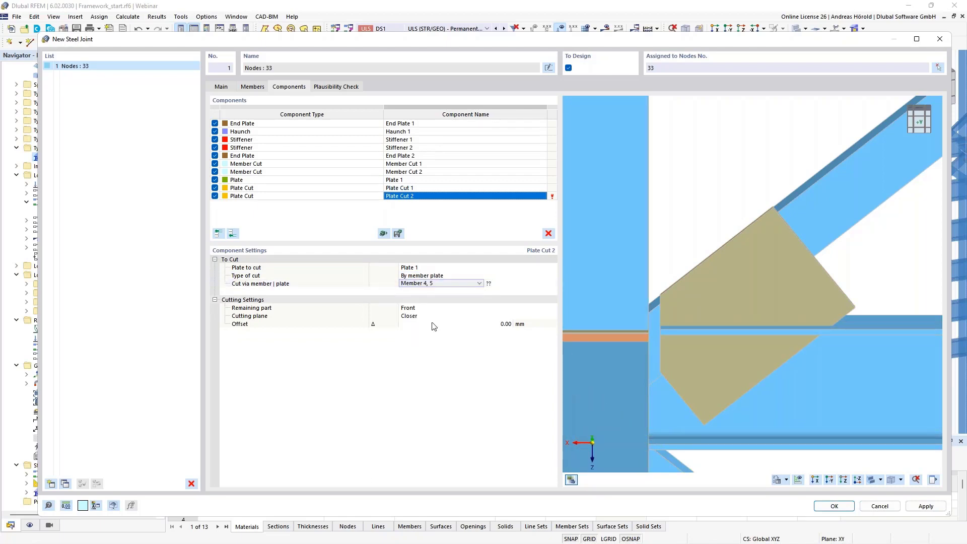
{"action": "left_click", "coordinate": [524, 283]}
{"action": "left_click", "coordinate": [523, 283]}
{"action": "left_click", "coordinate": [524, 307]}
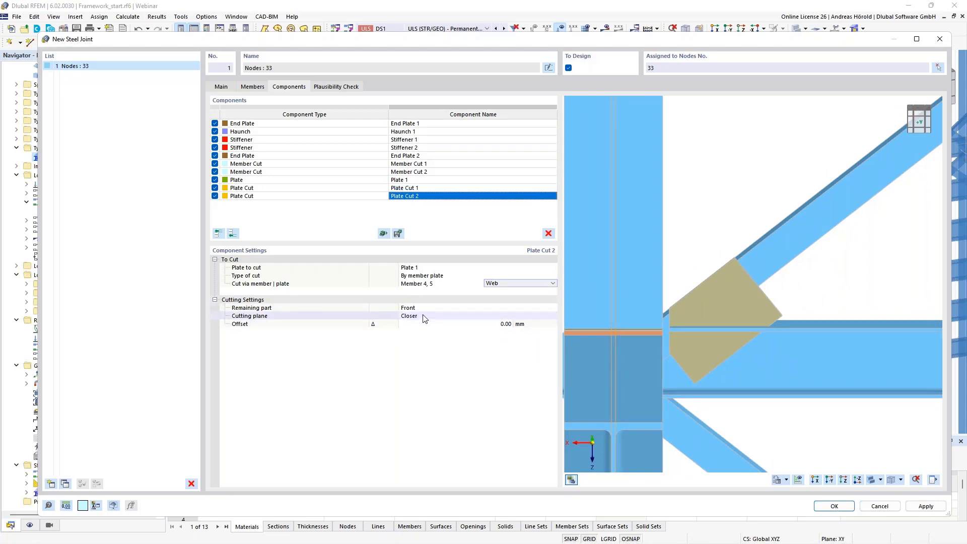
Set the second plate cut's offset to -335.25 mm to trim the gusset plate's outer corner
{"action": "left_click", "coordinate": [509, 324]}
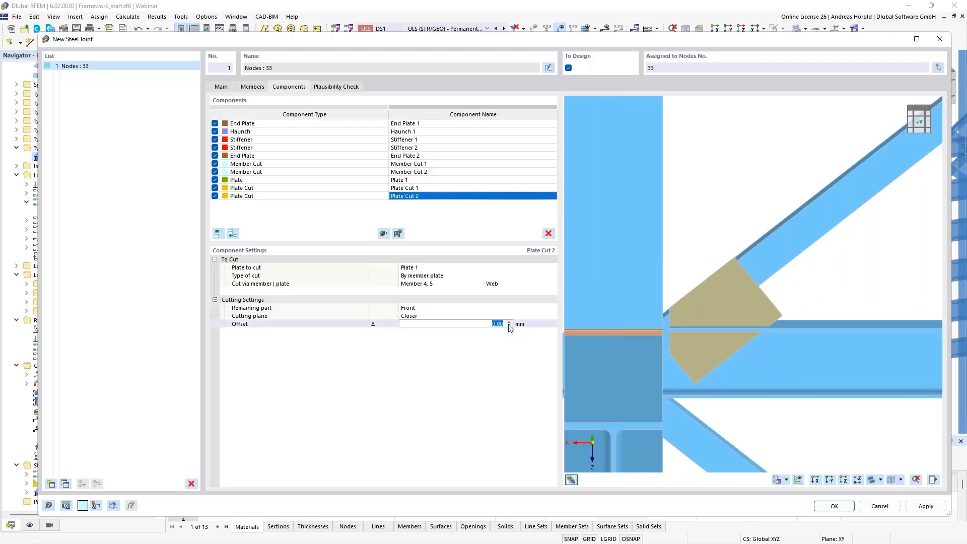
{"action": "type", "text": "-335,25"}
{"action": "key", "text": "Return"}
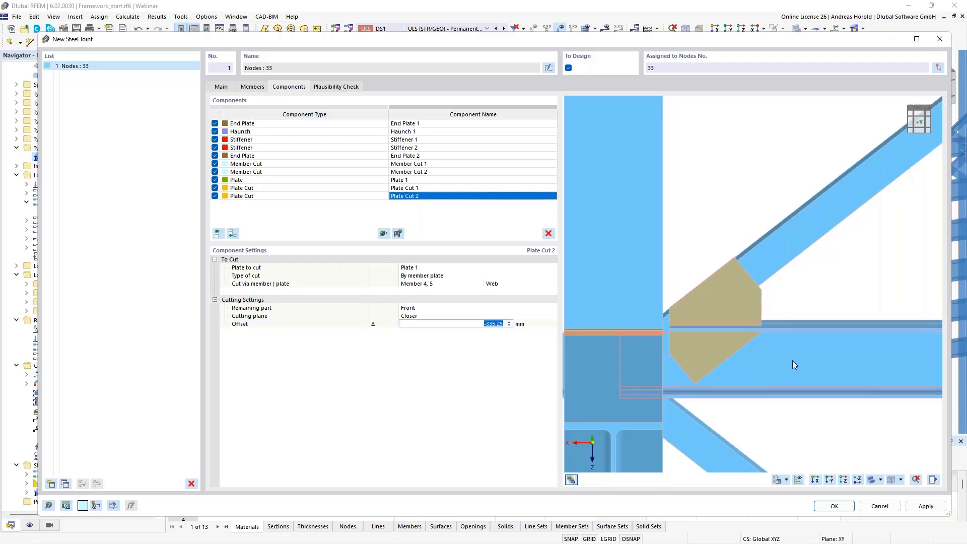
{"action": "scroll", "coordinate": [732, 339], "scroll_direction": "up", "scroll_amount": 4}
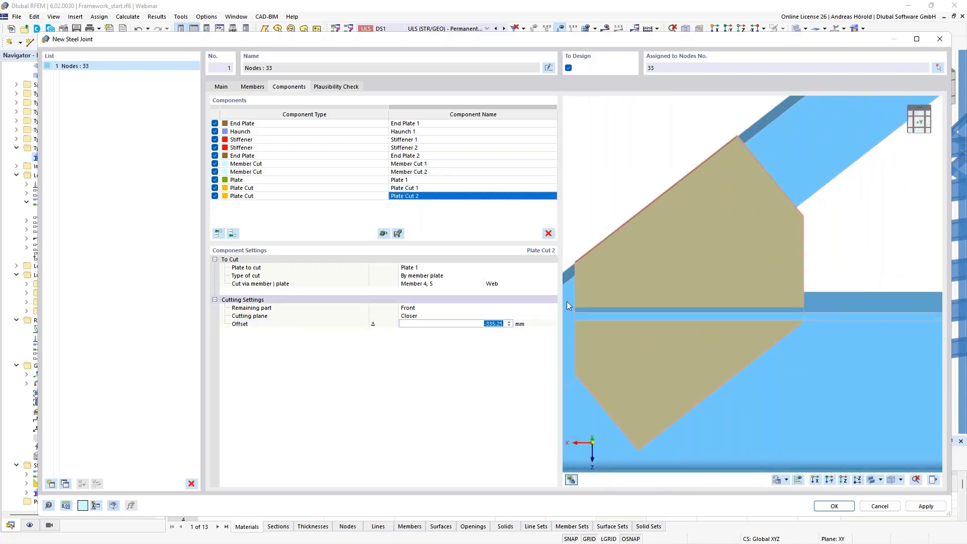
Add a third Plate Cut component at the end of the list and choose Plate 1 as its plate to cut
{"action": "left_click", "coordinate": [232, 232]}
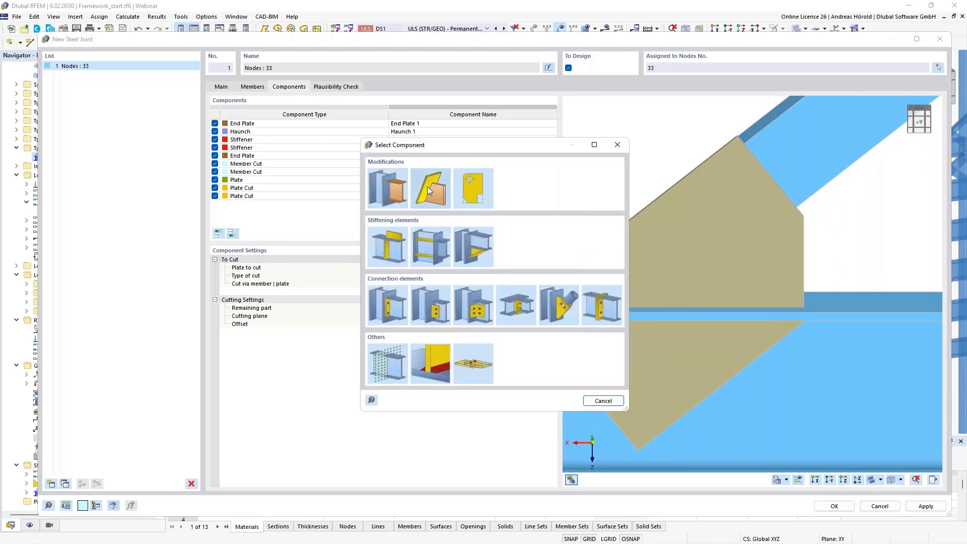
{"action": "left_click", "coordinate": [427, 186]}
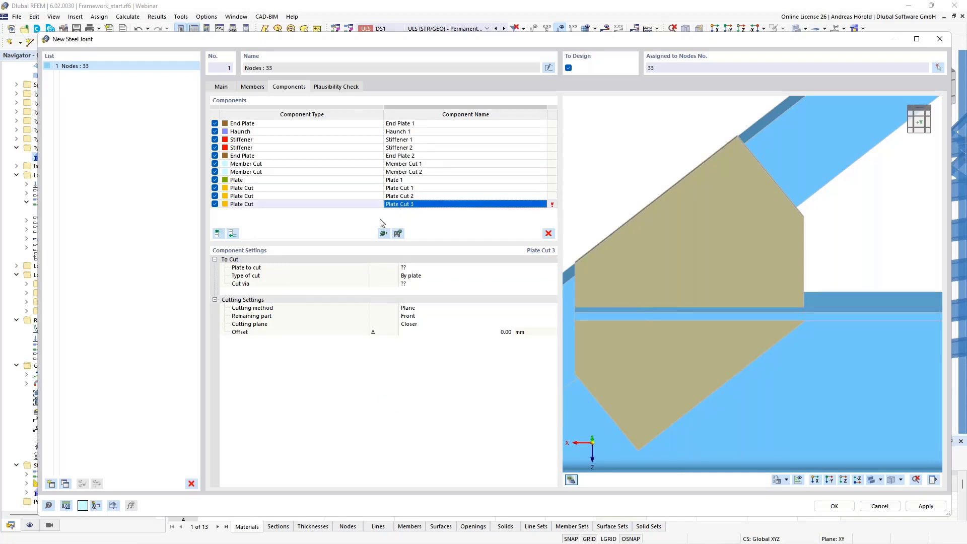
{"action": "left_click", "coordinate": [417, 268]}
{"action": "left_click", "coordinate": [427, 268]}
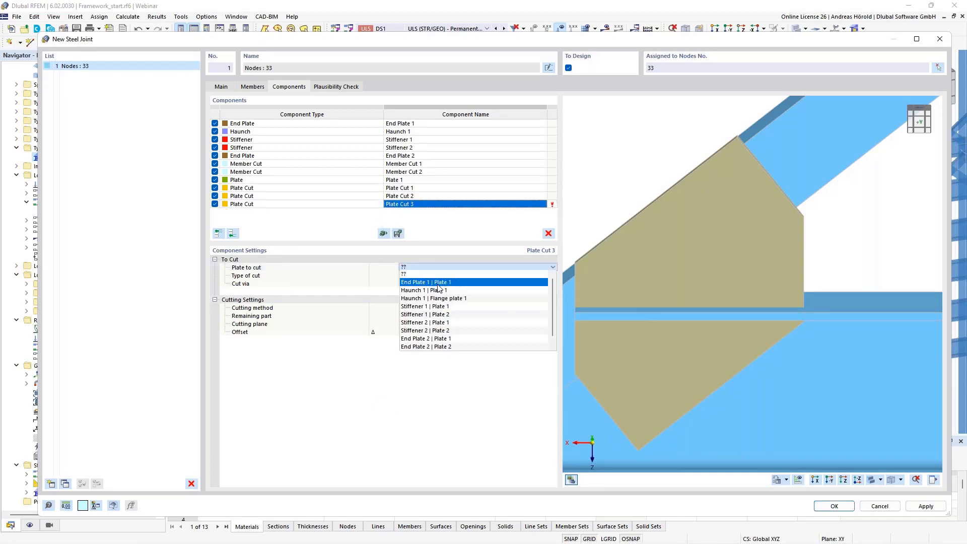
{"action": "left_click", "coordinate": [436, 347]}
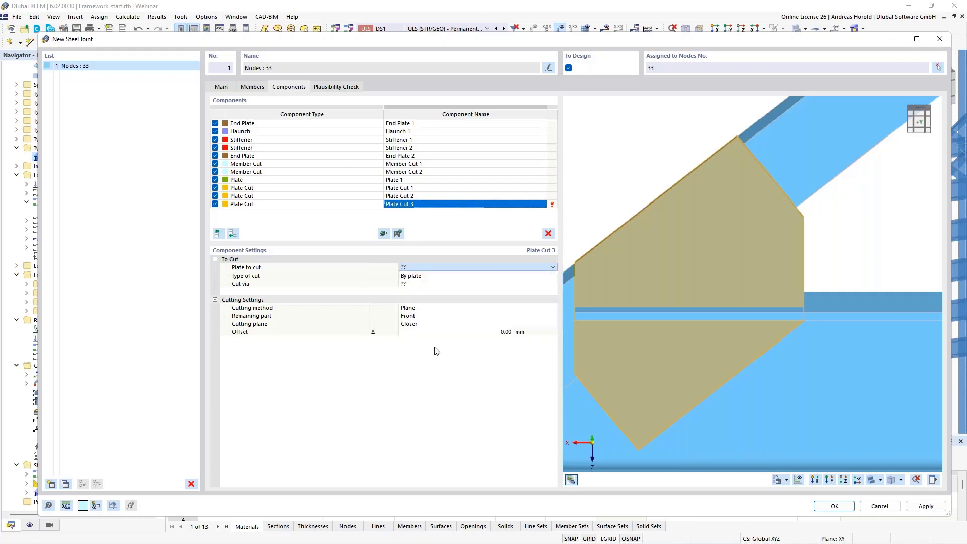
{"action": "left_click", "coordinate": [430, 267]}
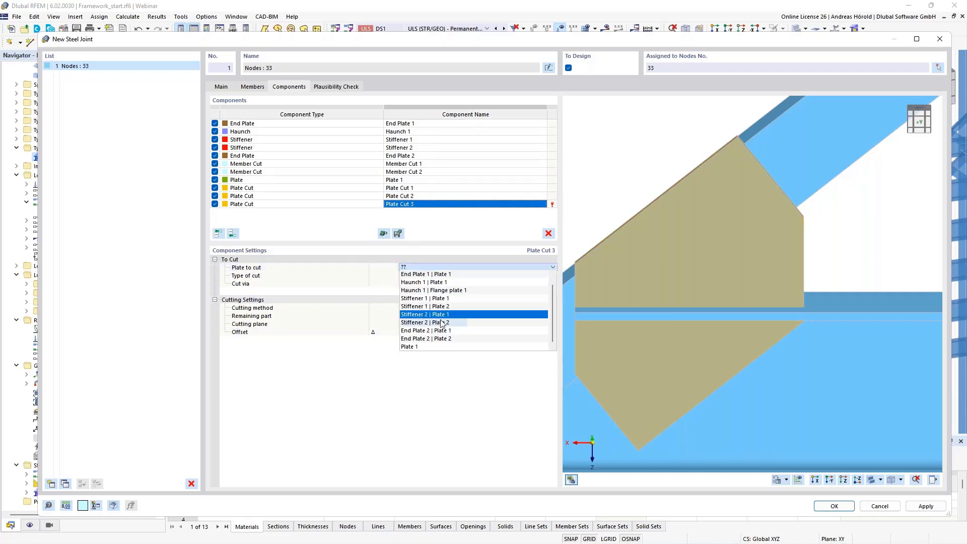
{"action": "left_click", "coordinate": [411, 347]}
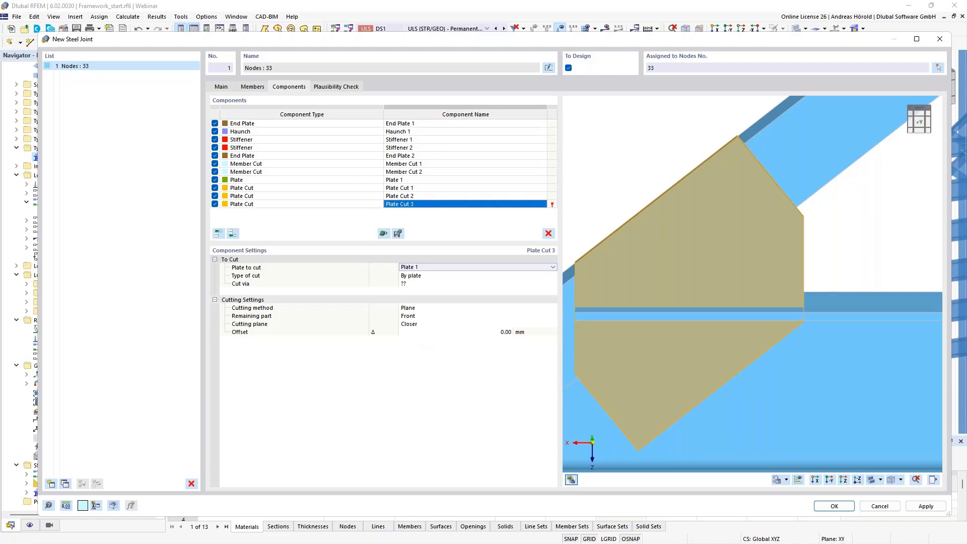
Set the third plate cut's type to By member plate, cutting via Flange 1 of Member 1
{"action": "left_click", "coordinate": [412, 277]}
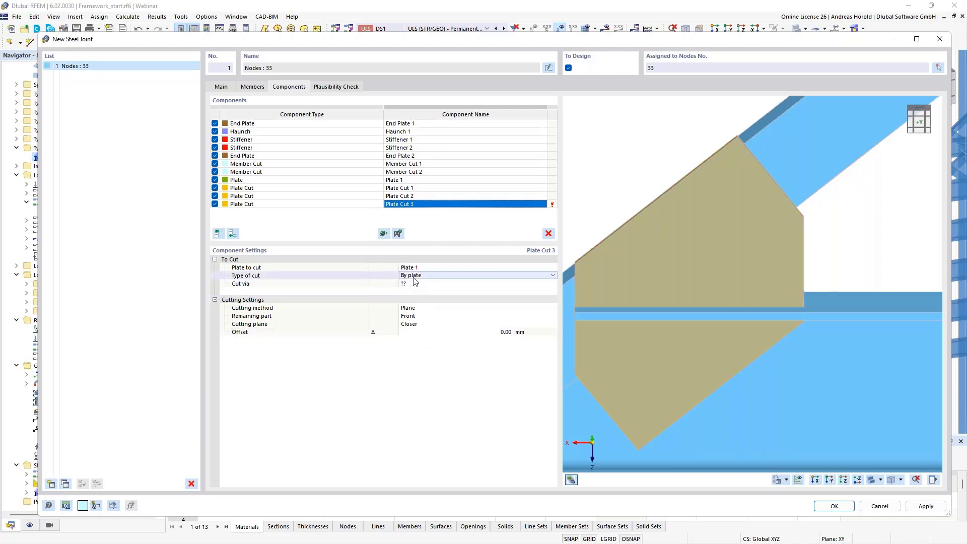
{"action": "left_click", "coordinate": [414, 279]}
{"action": "left_click", "coordinate": [419, 292]}
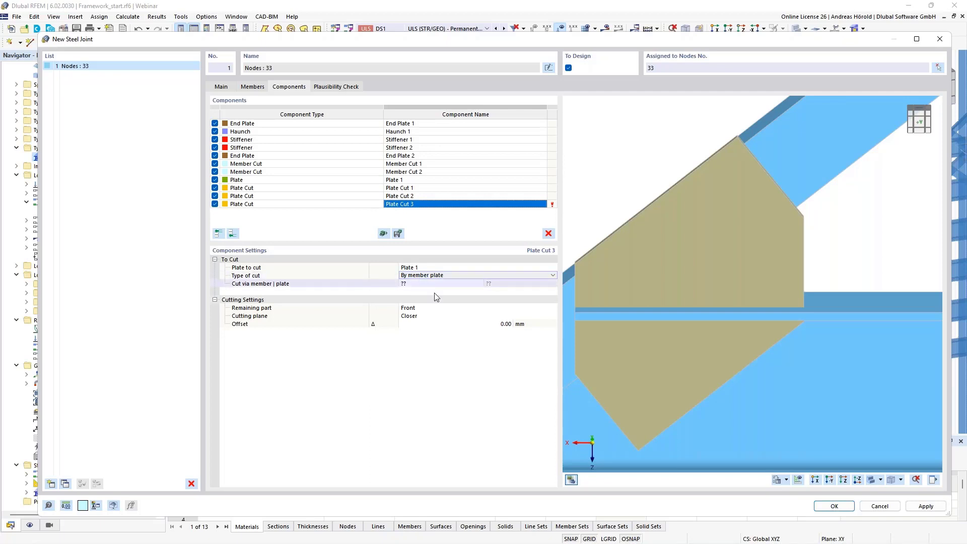
{"action": "left_click", "coordinate": [447, 283]}
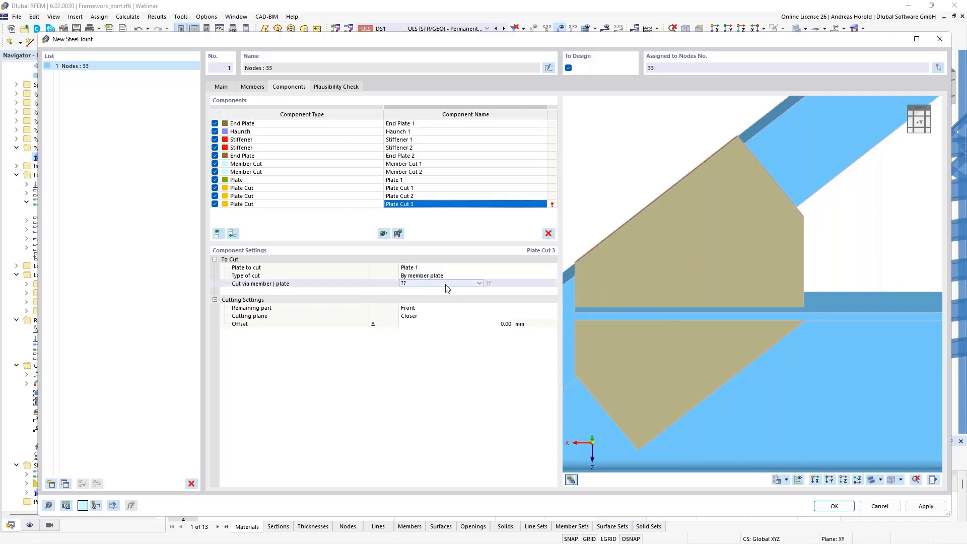
{"action": "left_click", "coordinate": [478, 283]}
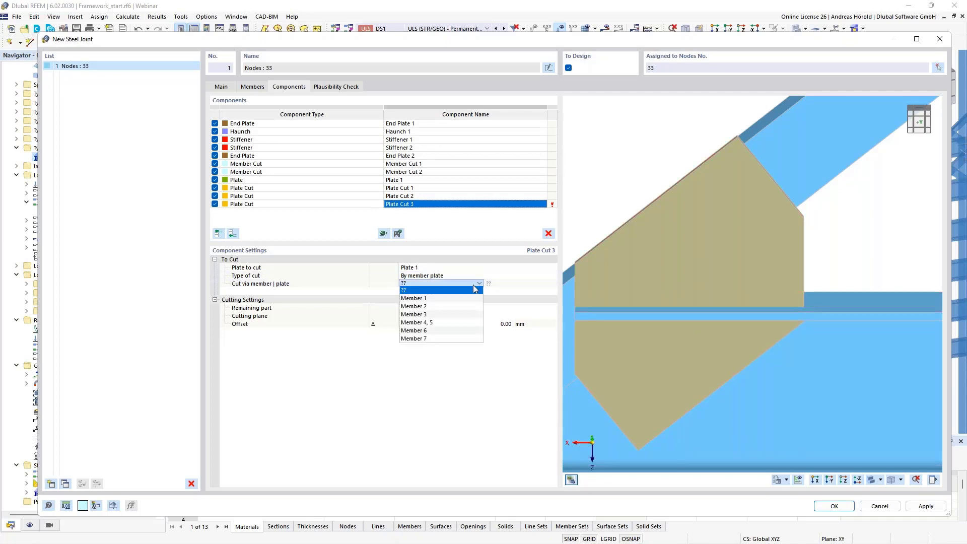
{"action": "left_click", "coordinate": [447, 298]}
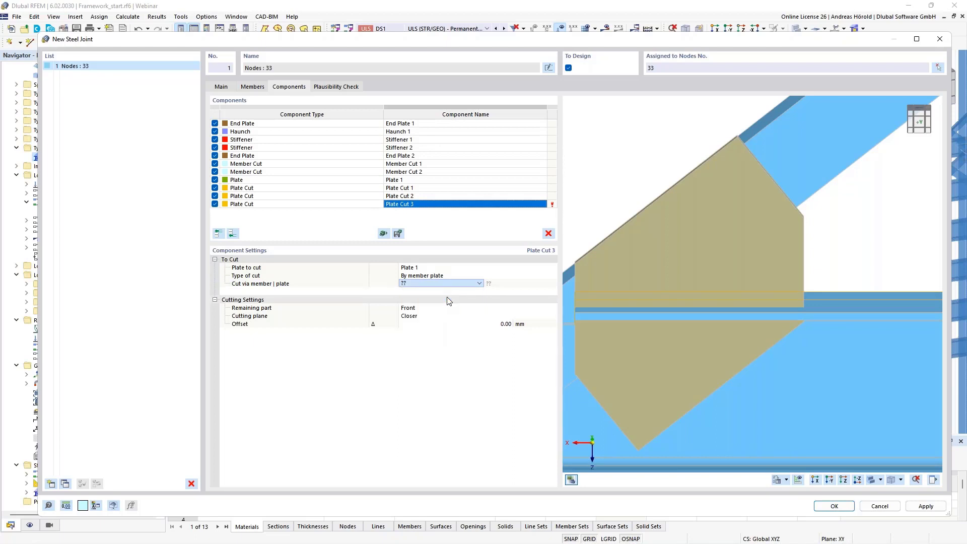
{"action": "left_click", "coordinate": [531, 285]}
{"action": "left_click", "coordinate": [552, 284]}
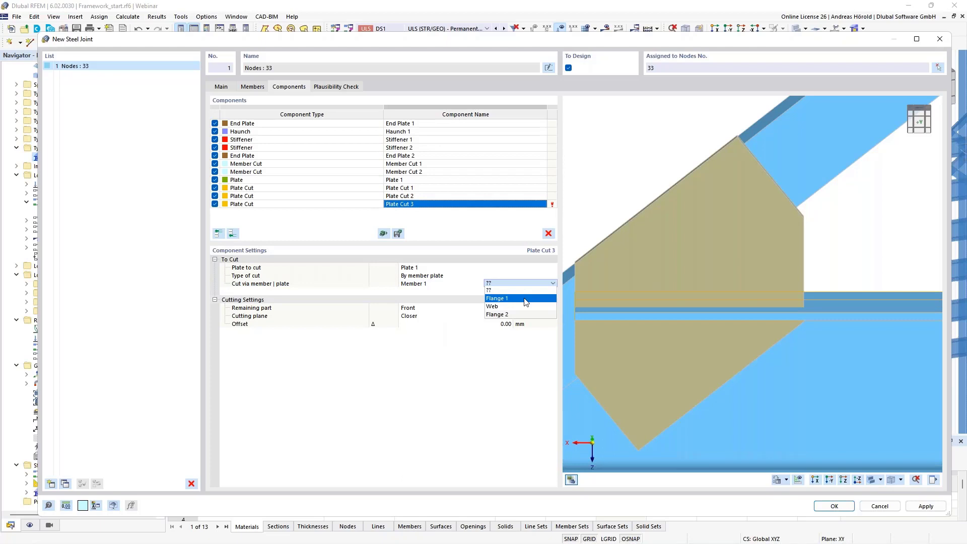
{"action": "left_click", "coordinate": [524, 299]}
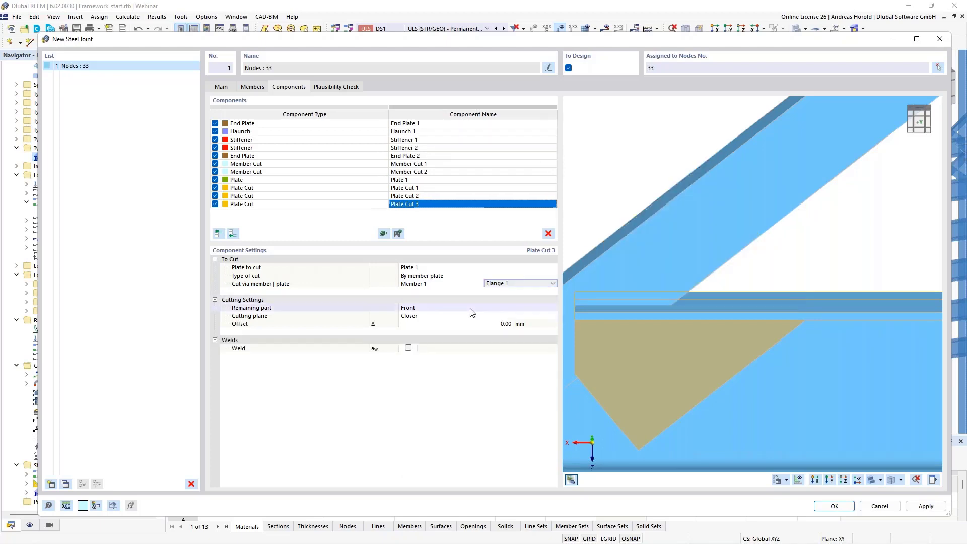
Set the third plate cut's remaining part to Rear so the gusset plate above Member 1's flange is kept
{"action": "left_click", "coordinate": [444, 309]}
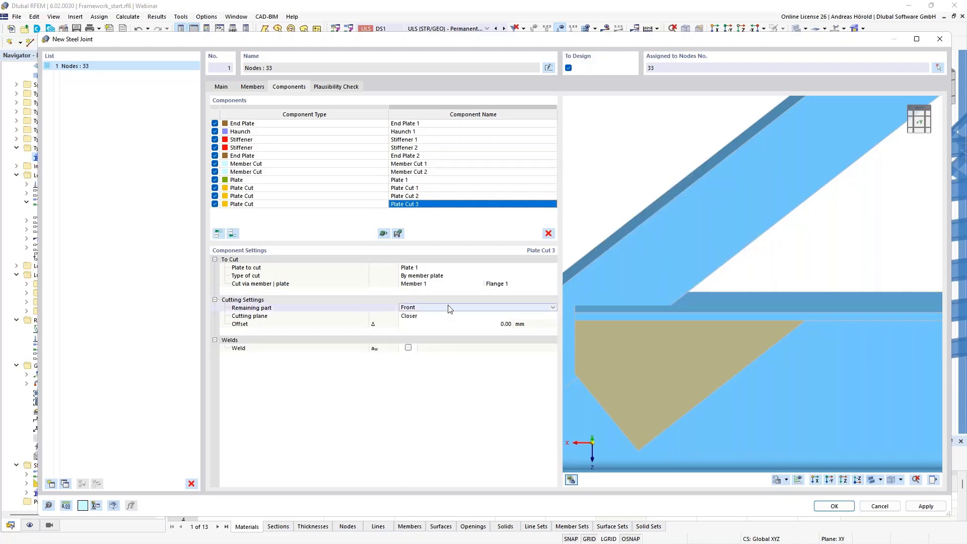
{"action": "left_click", "coordinate": [444, 308]}
{"action": "left_click", "coordinate": [443, 323]}
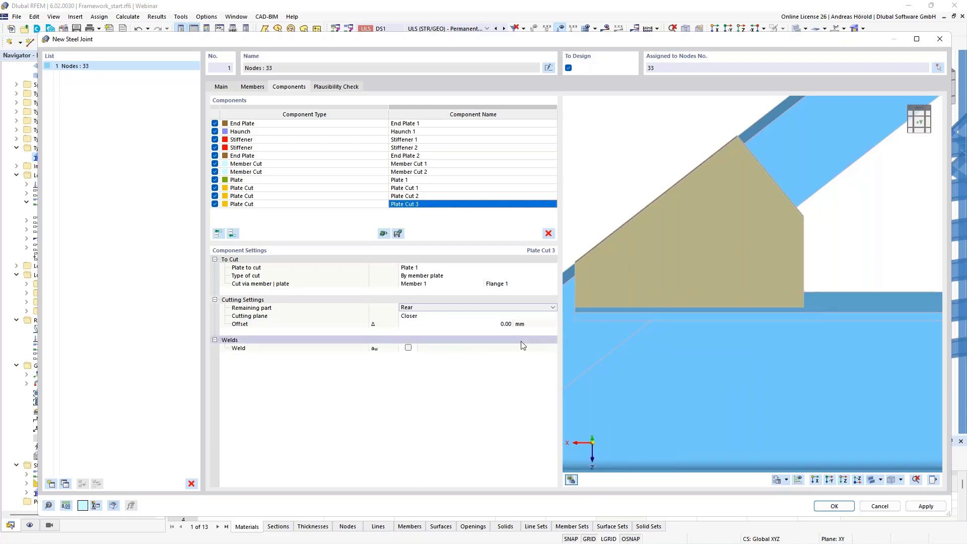
Enable the weld on the third plate cut as a double fillet weld with a thickness of 4 mm
{"action": "left_click", "coordinate": [408, 348]}
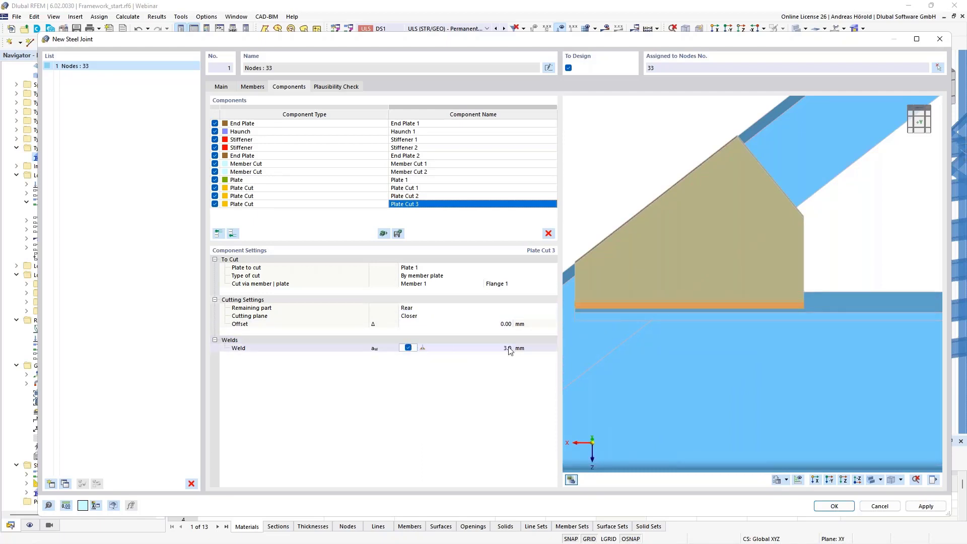
{"action": "left_click", "coordinate": [423, 348]}
{"action": "left_click", "coordinate": [439, 350]}
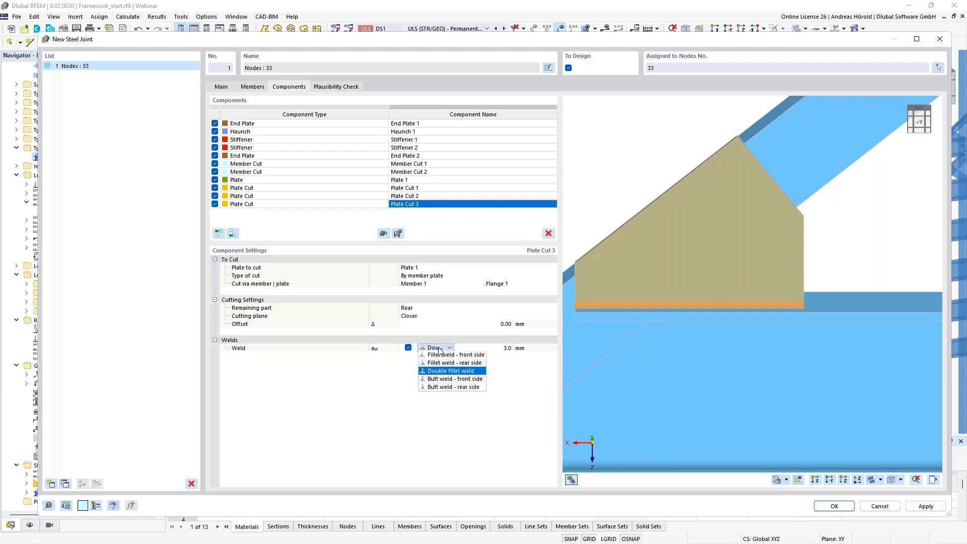
{"action": "left_click", "coordinate": [439, 349]}
{"action": "double_click", "coordinate": [503, 348]}
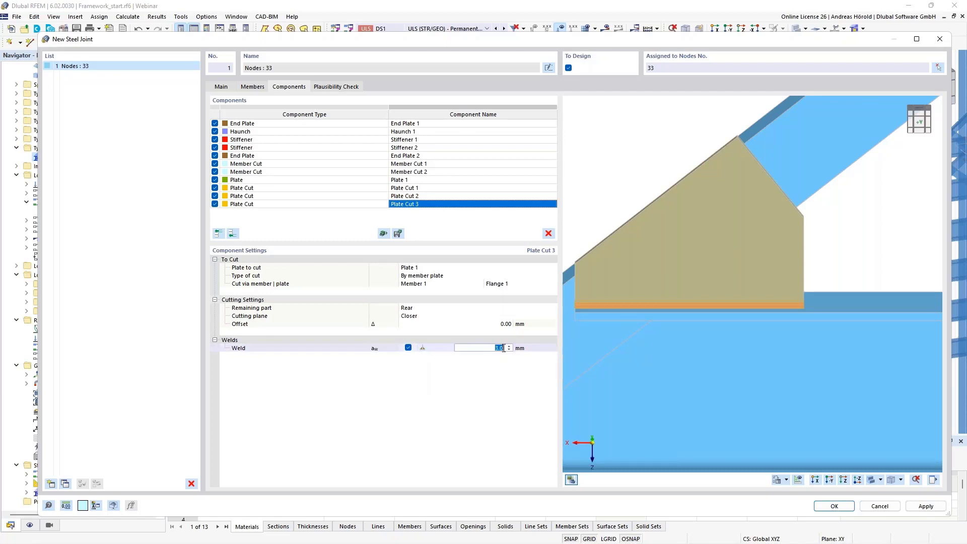
{"action": "type", "text": "4"}
{"action": "key", "text": "Return"}
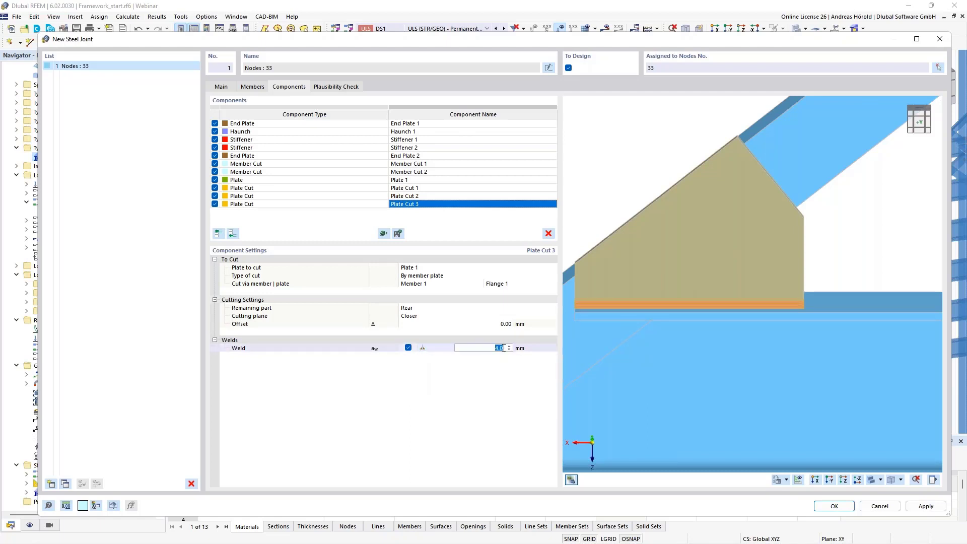
Examine the trimmed gusset plate and its weld on Member 1's flange from several sides, including the overlap with the diagonal
{"action": "scroll", "coordinate": [744, 308], "scroll_direction": "down", "scroll_amount": 4}
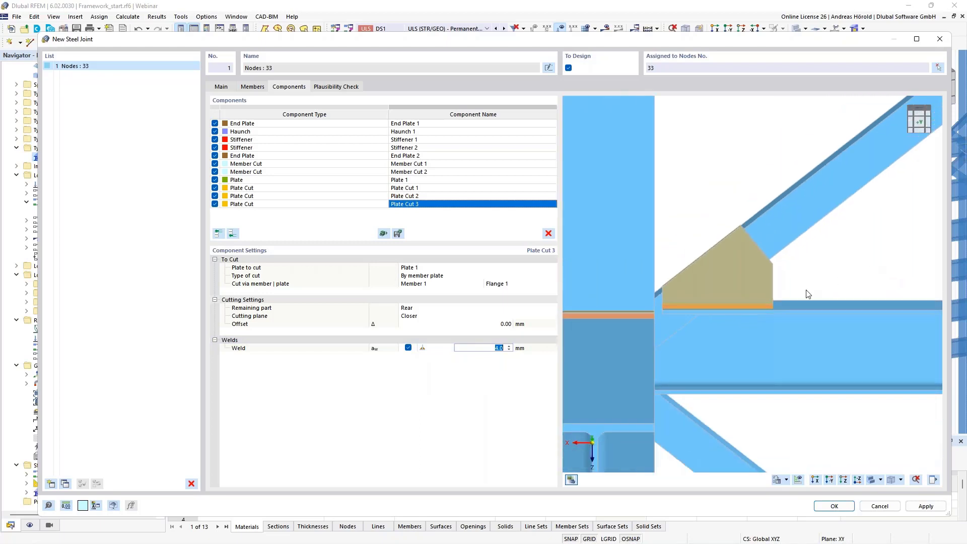
{"action": "middle_click_drag", "start_coordinate": [919, 320], "coordinate": [637, 348]}
{"action": "middle_click_drag", "start_coordinate": [883, 409], "coordinate": [697, 322], "text": "ctrl"}
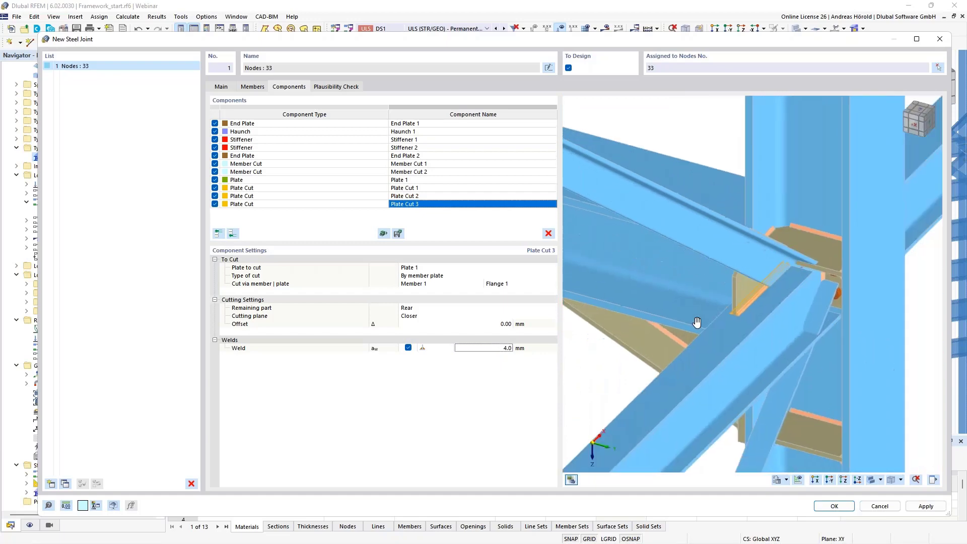
{"action": "middle_click_drag", "start_coordinate": [887, 364], "coordinate": [801, 328], "text": "ctrl"}
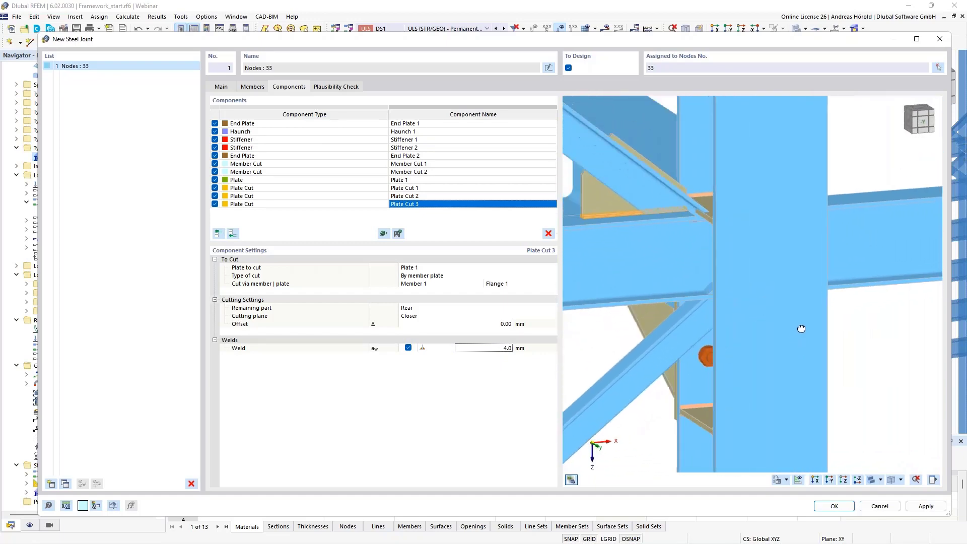
{"action": "scroll", "coordinate": [678, 222], "scroll_direction": "up", "scroll_amount": 5}
{"action": "middle_click_drag", "start_coordinate": [679, 222], "coordinate": [844, 304]}
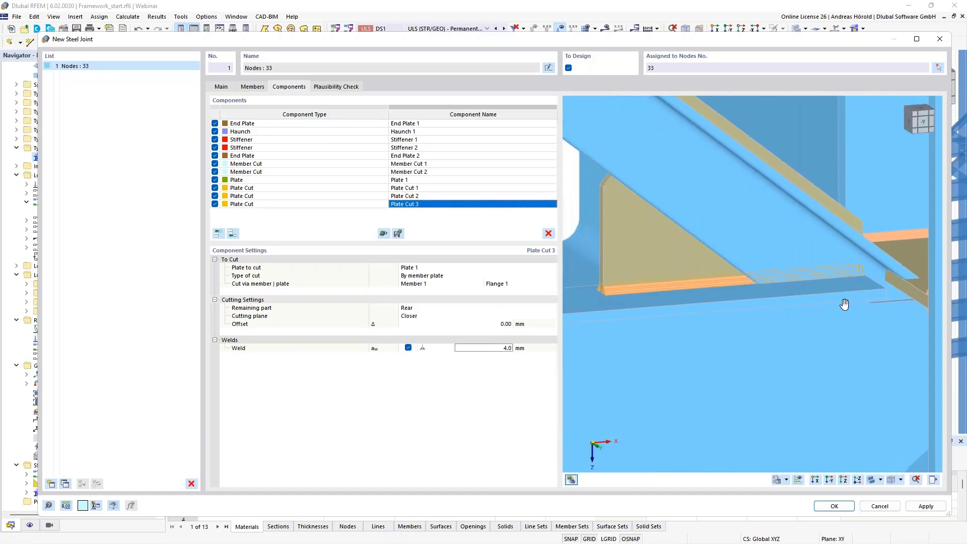
{"action": "scroll", "coordinate": [844, 307], "scroll_direction": "down", "scroll_amount": 1}
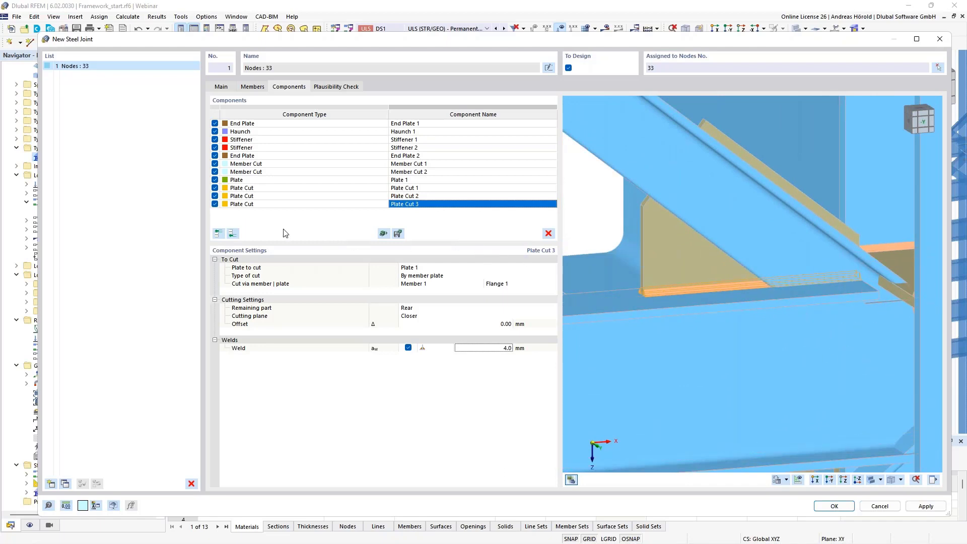
Add a third Member Cut component at the end of the list, cutting Member 7 by member via Member 1
{"action": "left_click", "coordinate": [232, 234]}
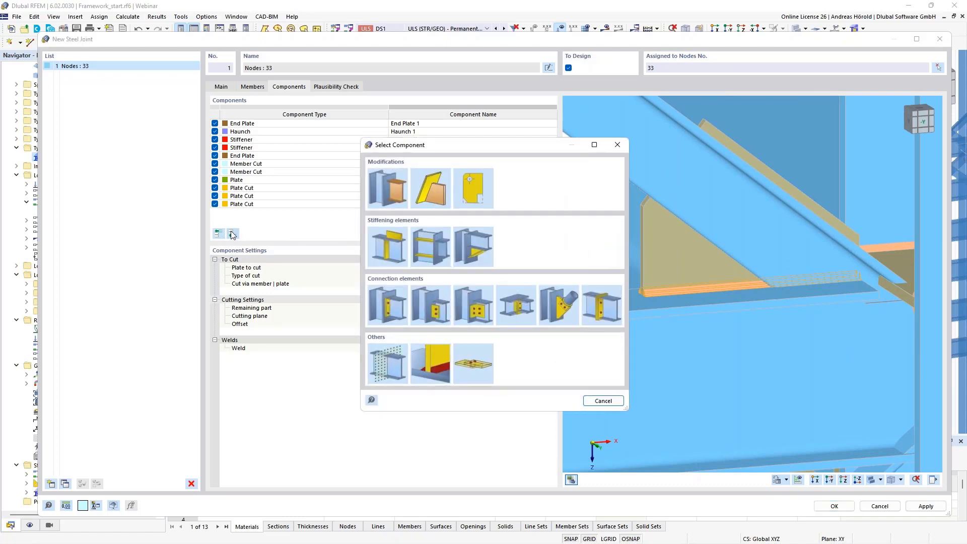
{"action": "left_click", "coordinate": [386, 189]}
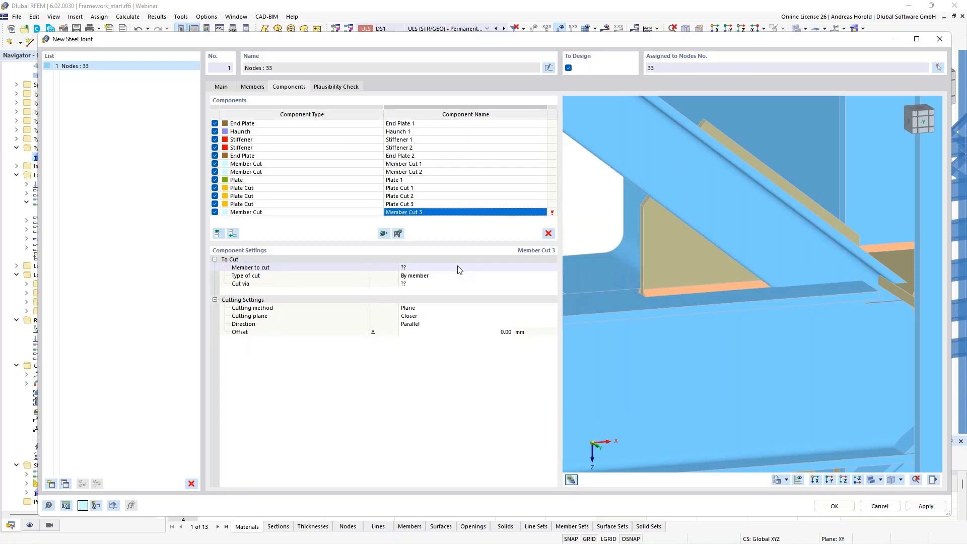
{"action": "left_click", "coordinate": [459, 268]}
{"action": "left_click", "coordinate": [459, 267]}
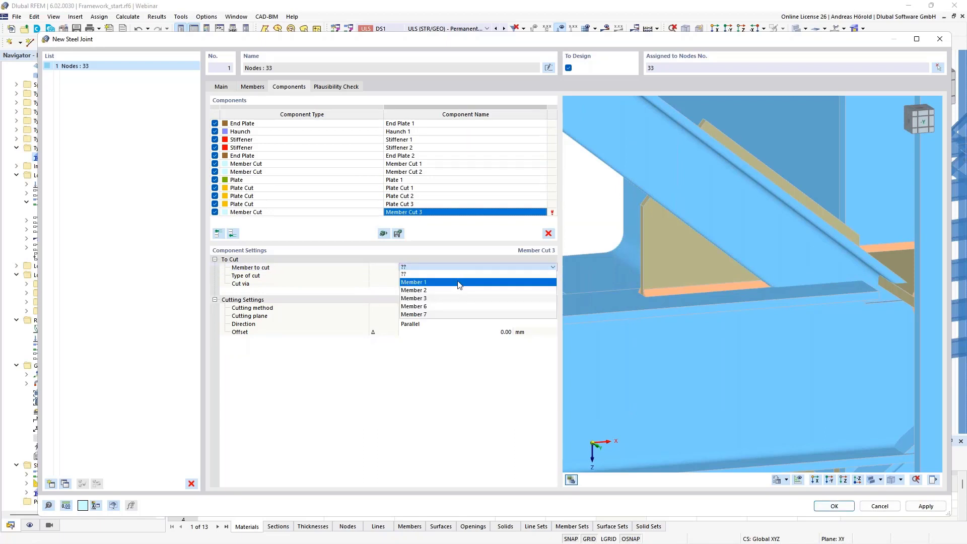
{"action": "left_click", "coordinate": [454, 315]}
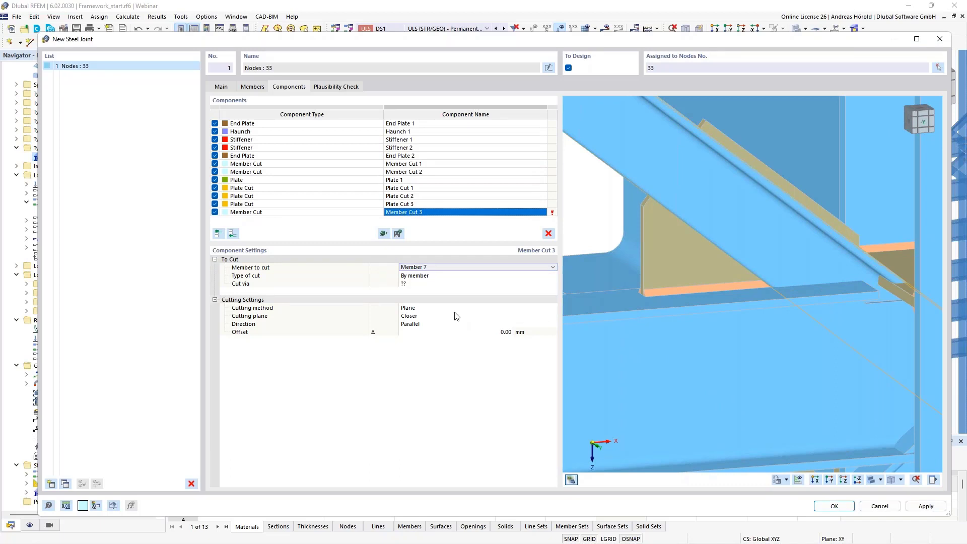
{"action": "left_click", "coordinate": [451, 285]}
{"action": "left_click", "coordinate": [452, 283]}
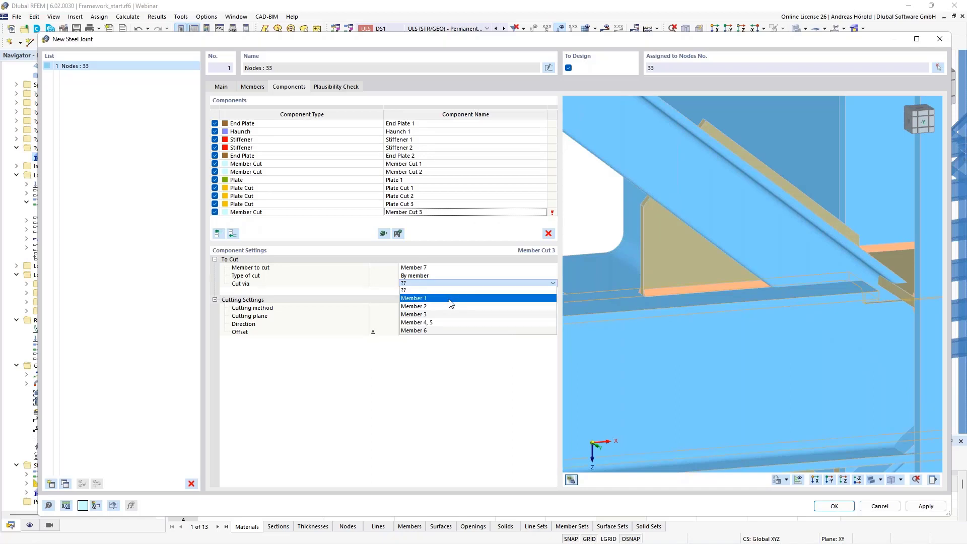
{"action": "left_click", "coordinate": [451, 298]}
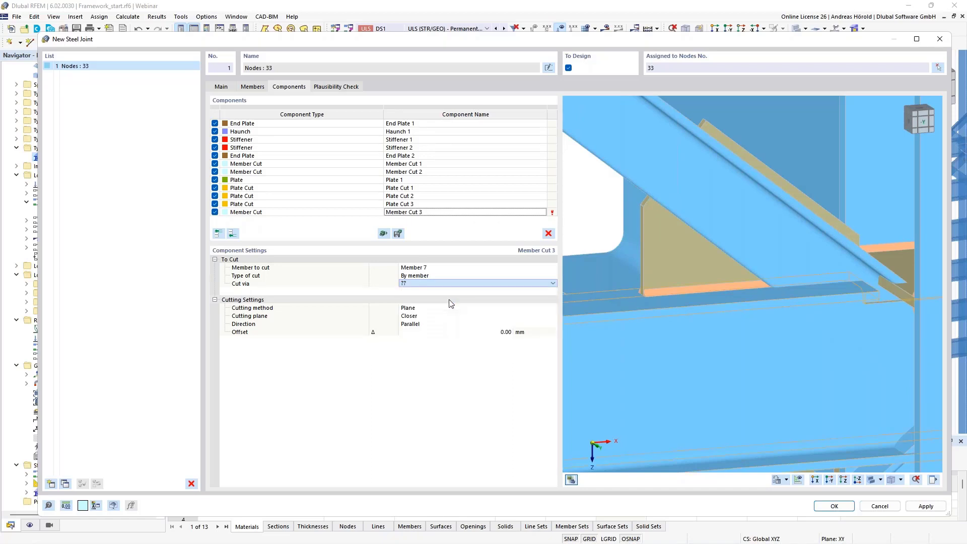
Set the cutting direction of Member 7's cut to Perpendicular
{"action": "left_click", "coordinate": [423, 325]}
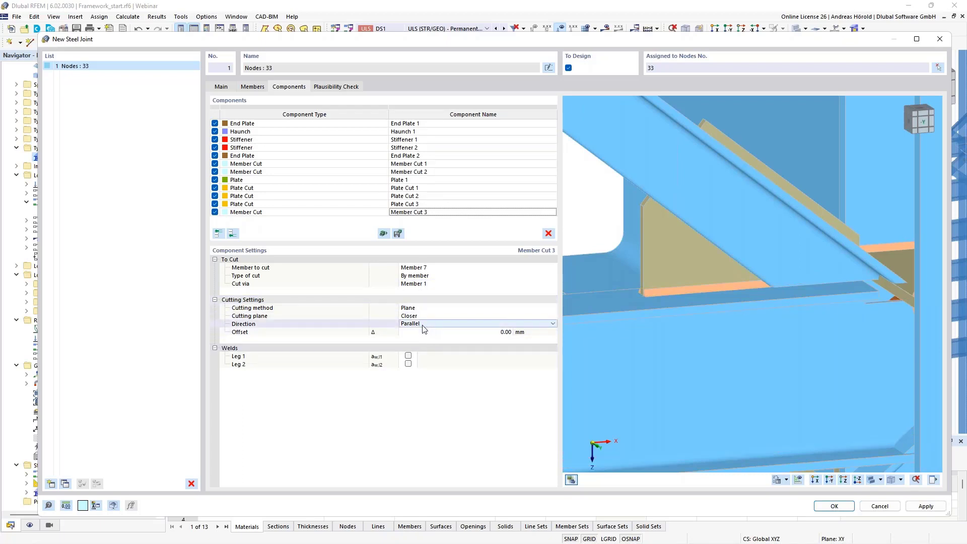
{"action": "left_click", "coordinate": [430, 327]}
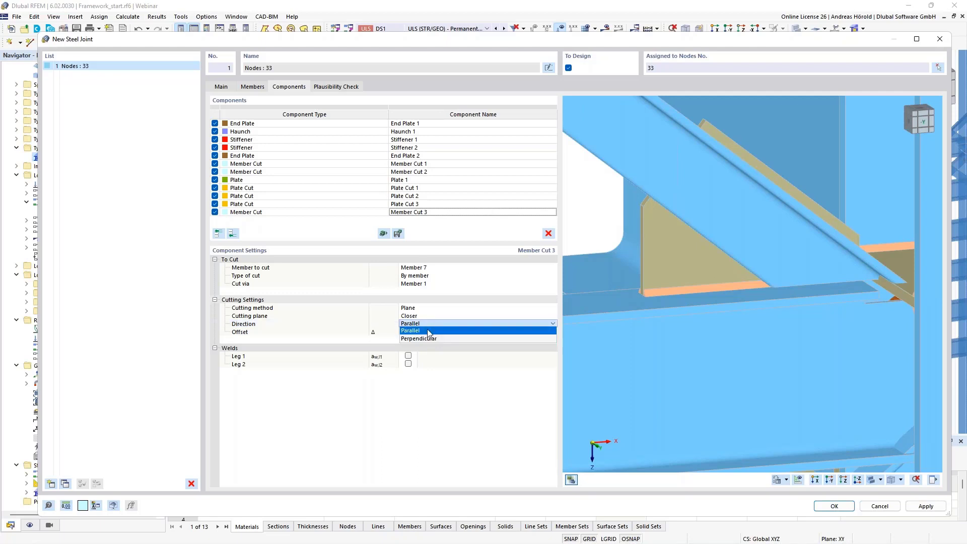
{"action": "left_click", "coordinate": [429, 337]}
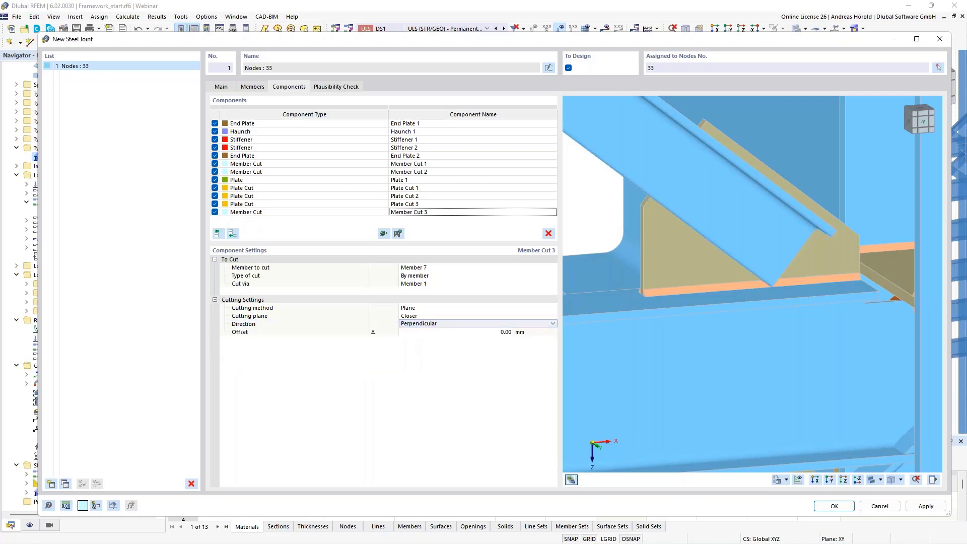
Set the offset of Member 7's cut to 20 mm to pull the diagonal's end back from the beam flange
{"action": "middle_click_drag", "start_coordinate": [859, 343], "coordinate": [822, 322], "text": "ctrl"}
{"action": "middle_click_drag", "start_coordinate": [617, 167], "coordinate": [766, 304]}
{"action": "scroll", "coordinate": [696, 272], "scroll_direction": "up", "scroll_amount": 4}
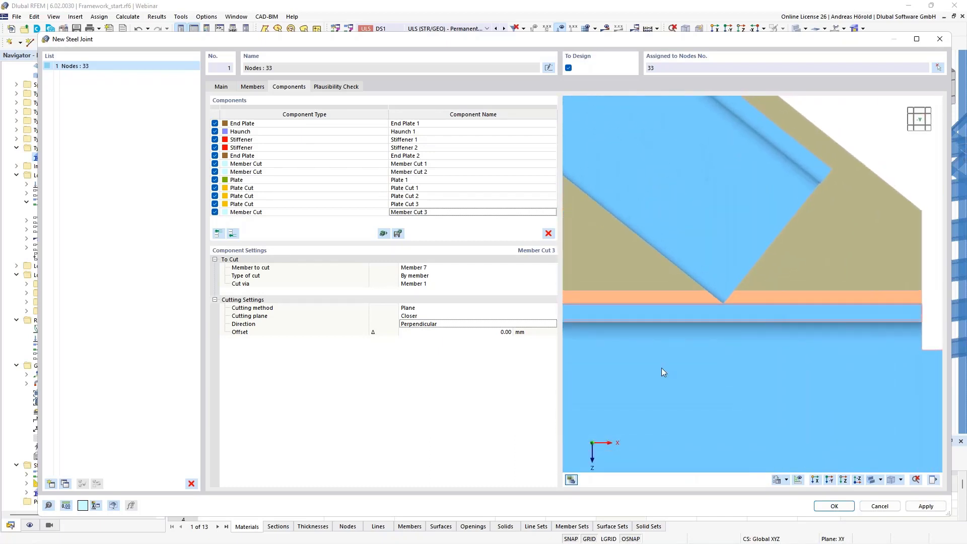
{"action": "left_click", "coordinate": [507, 332]}
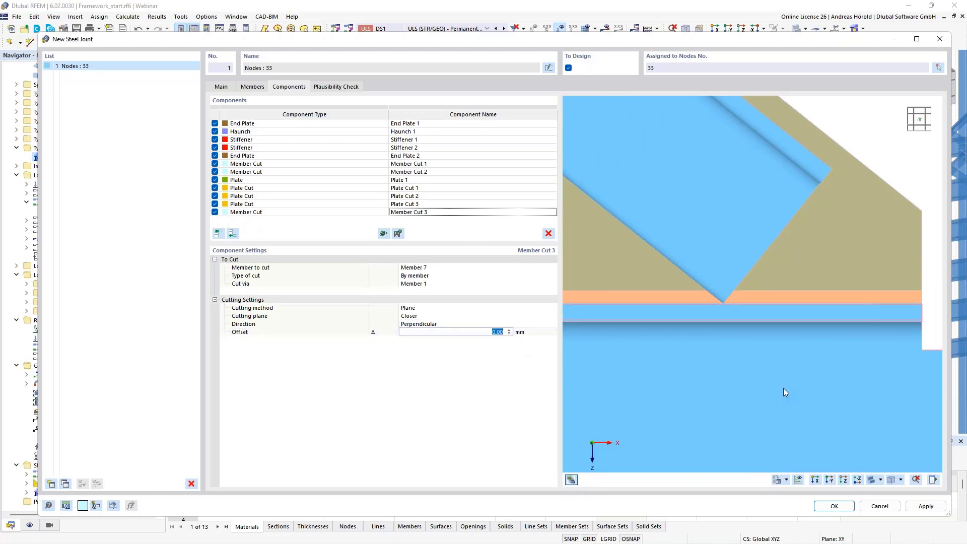
{"action": "type", "text": "20"}
{"action": "key", "text": "Return"}
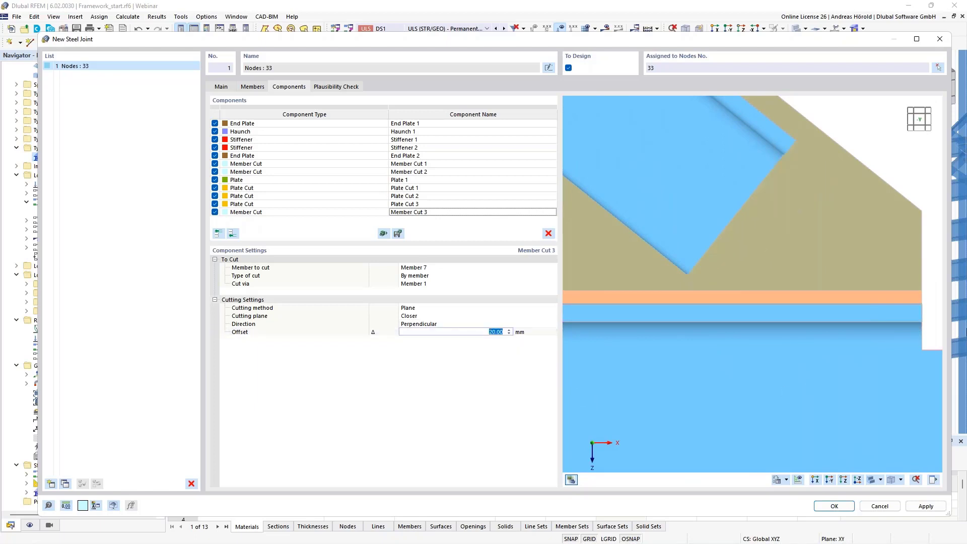
Add a Fasteners component at the end of the component list
{"action": "scroll", "coordinate": [863, 274], "scroll_direction": "down", "scroll_amount": 5}
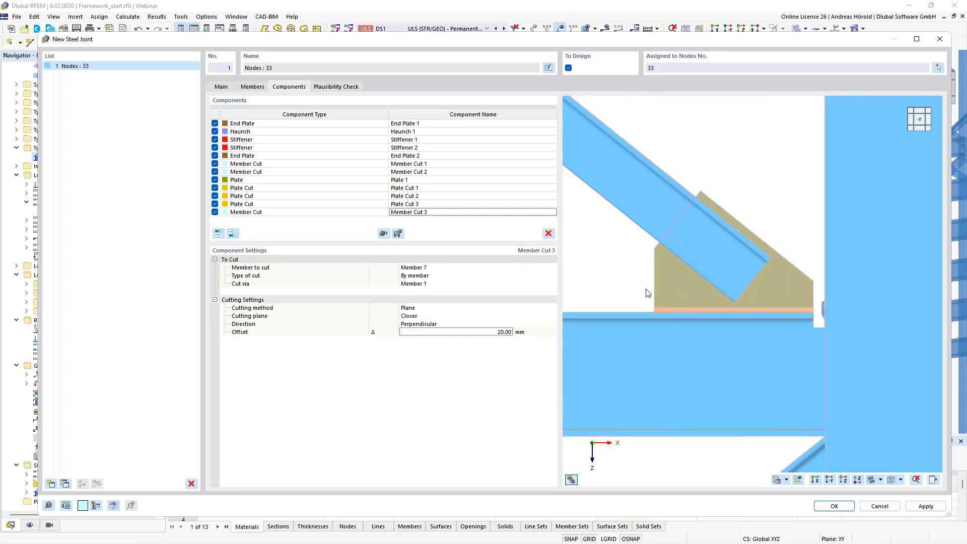
{"action": "middle_click_drag", "start_coordinate": [632, 285], "coordinate": [652, 299], "text": "ctrl"}
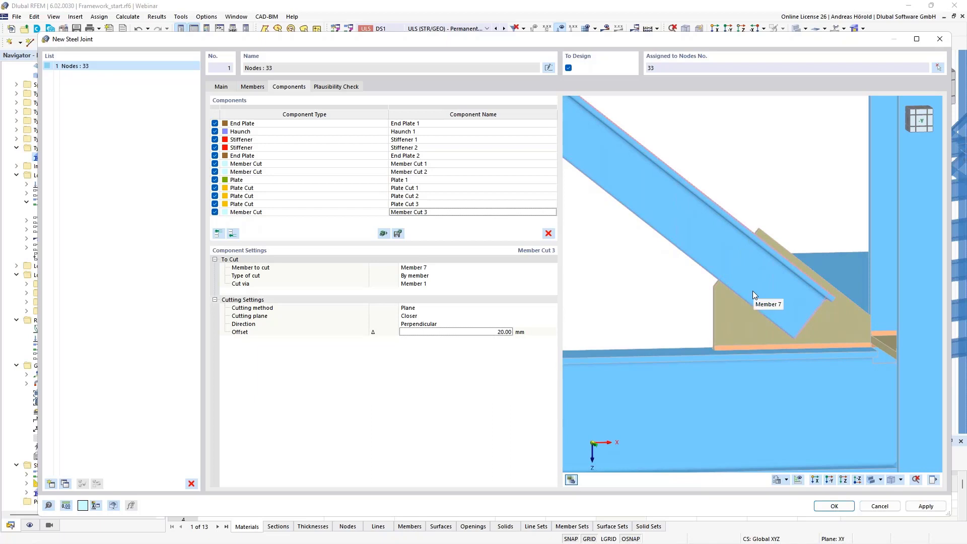
{"action": "left_click", "coordinate": [232, 233]}
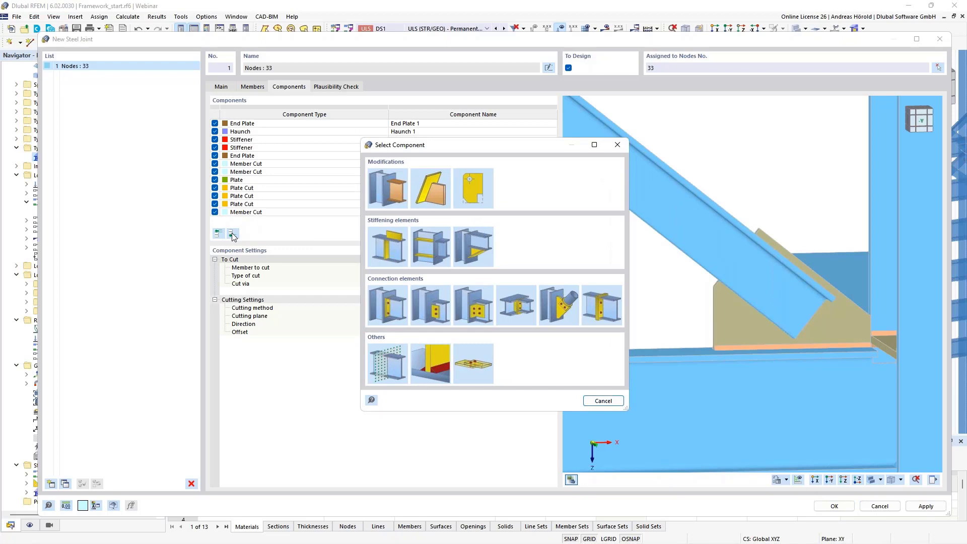
{"action": "left_click", "coordinate": [467, 355]}
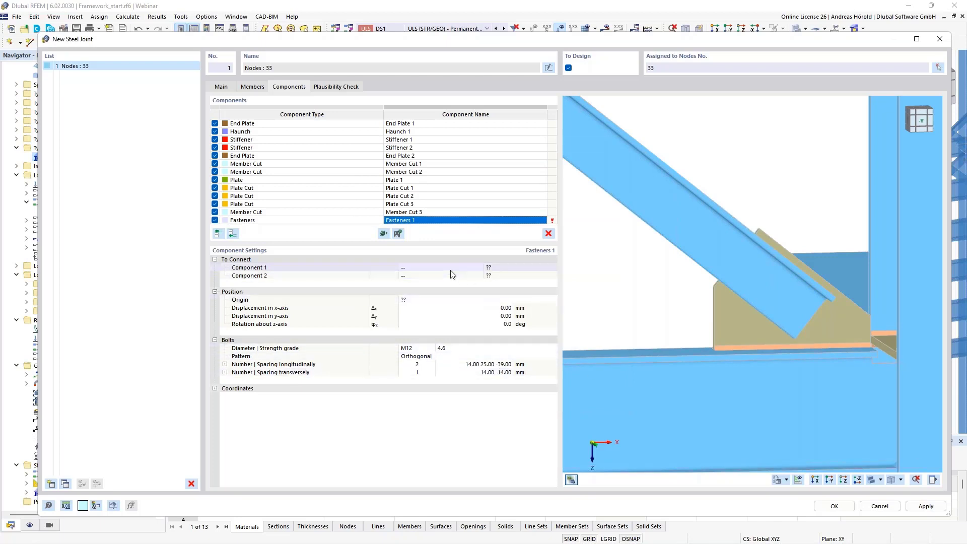
Set the fasteners' first component to connect to the member plate Leg 1 of Member 7
{"action": "left_click", "coordinate": [451, 270]}
{"action": "left_click", "coordinate": [470, 269]}
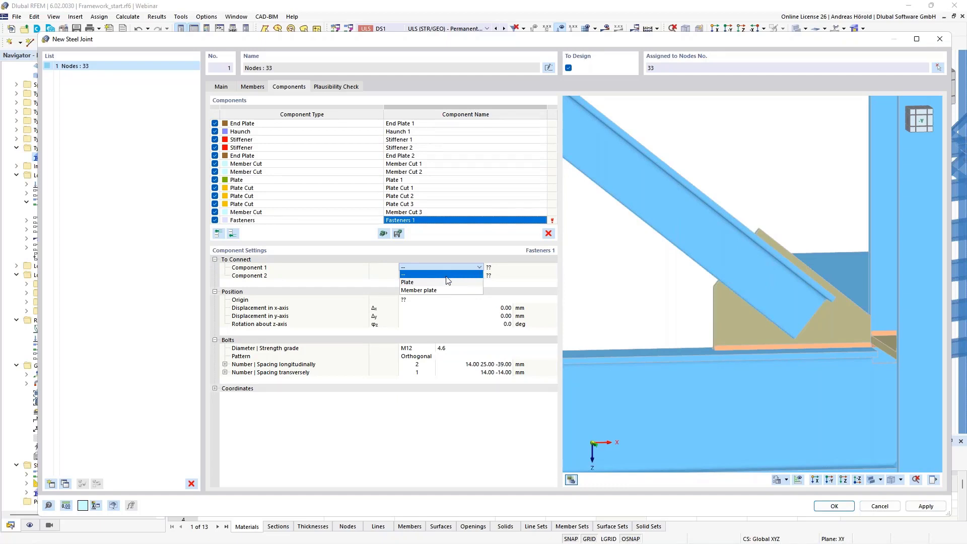
{"action": "left_click", "coordinate": [444, 290]}
{"action": "left_click", "coordinate": [505, 268]}
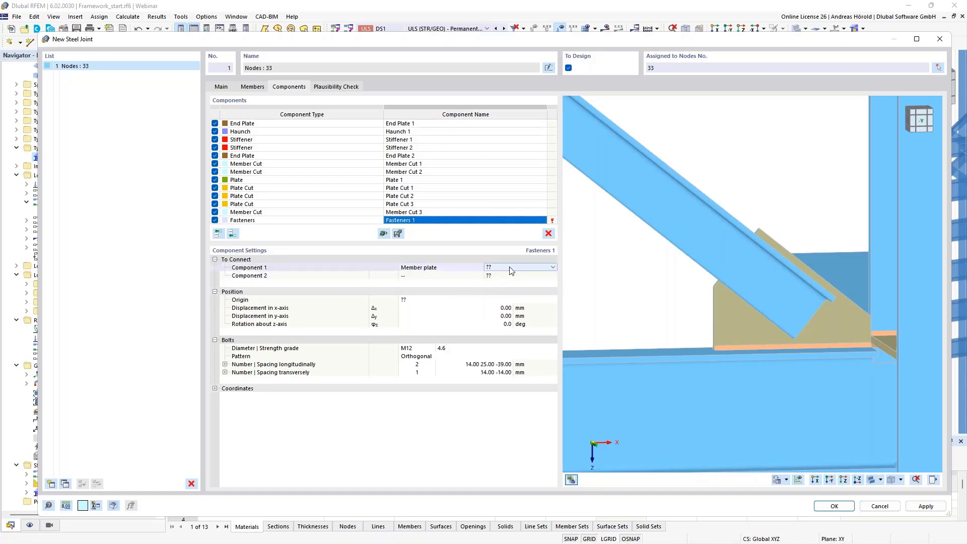
{"action": "left_click", "coordinate": [513, 265]}
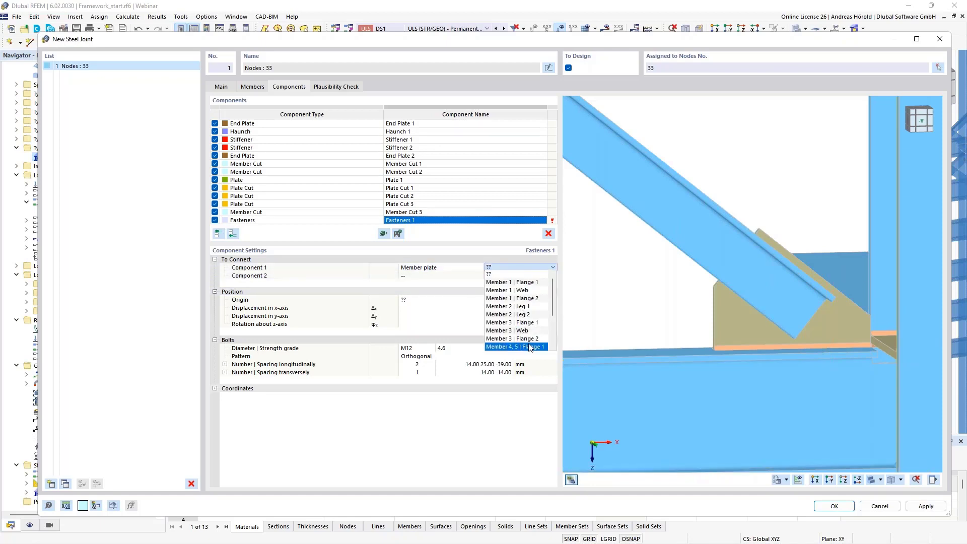
{"action": "scroll", "coordinate": [521, 345], "scroll_direction": "down", "scroll_amount": 3}
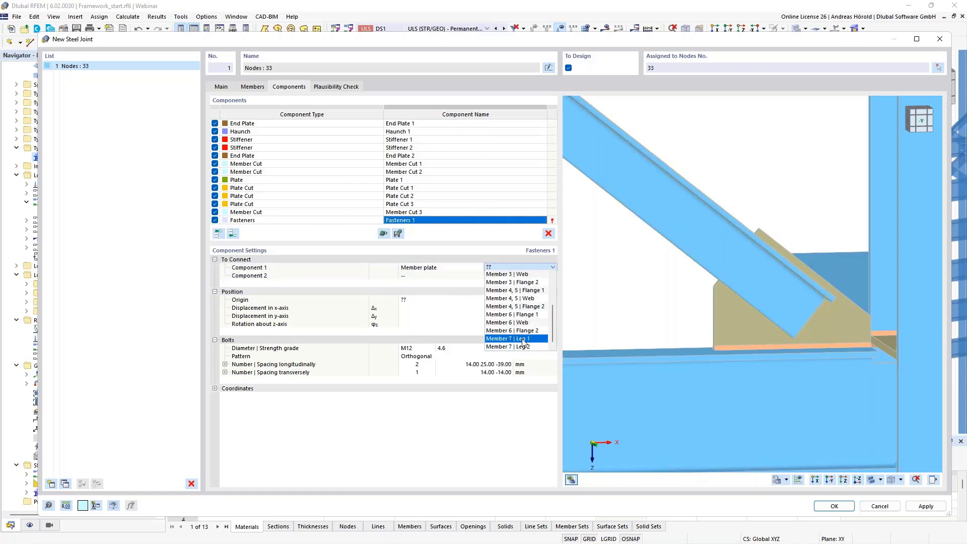
{"action": "left_click", "coordinate": [524, 340]}
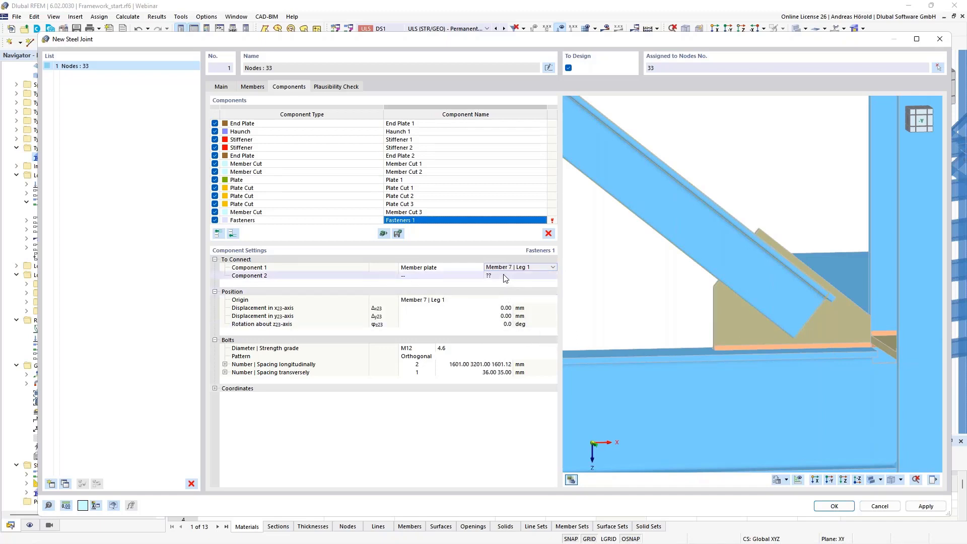
Set the fasteners' second component to the plate Plate 1
{"action": "left_click", "coordinate": [431, 275]}
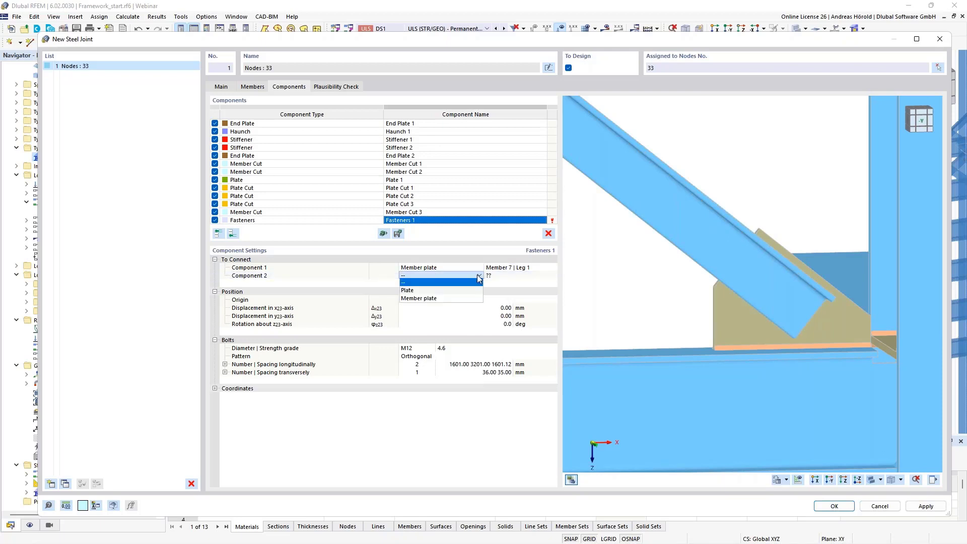
{"action": "left_click", "coordinate": [478, 276]}
{"action": "left_click", "coordinate": [443, 290]}
{"action": "left_click", "coordinate": [526, 276]}
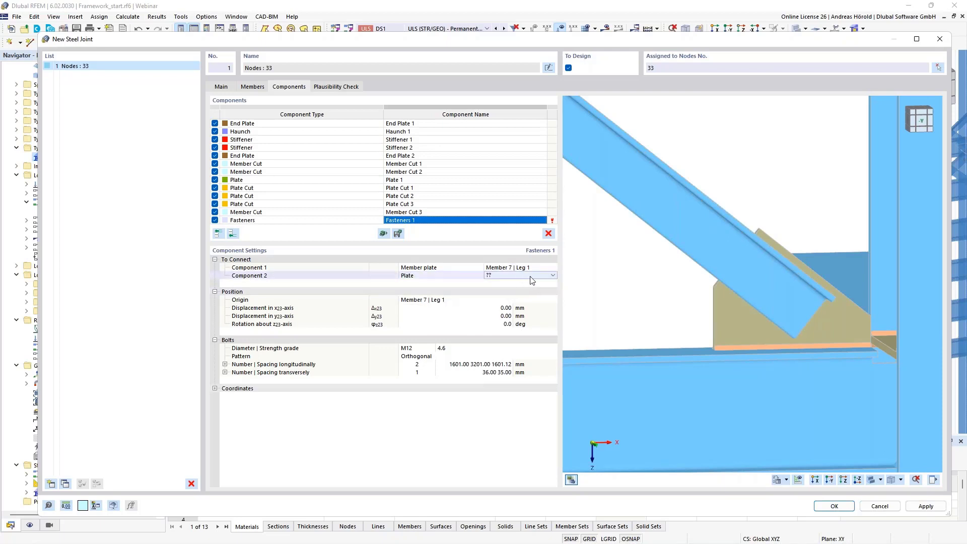
{"action": "left_click", "coordinate": [553, 276]}
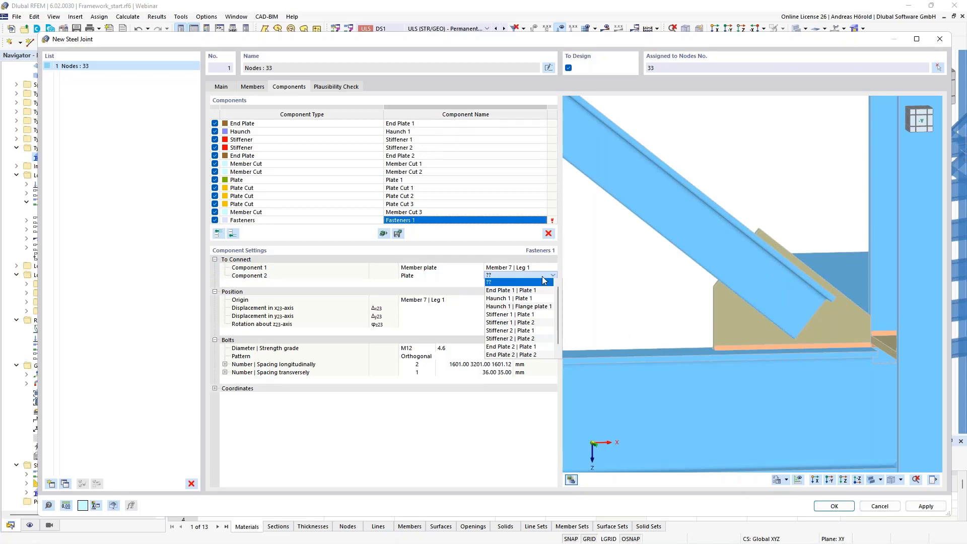
{"action": "scroll", "coordinate": [531, 285], "scroll_direction": "down", "scroll_amount": 1}
{"action": "left_click", "coordinate": [509, 355]}
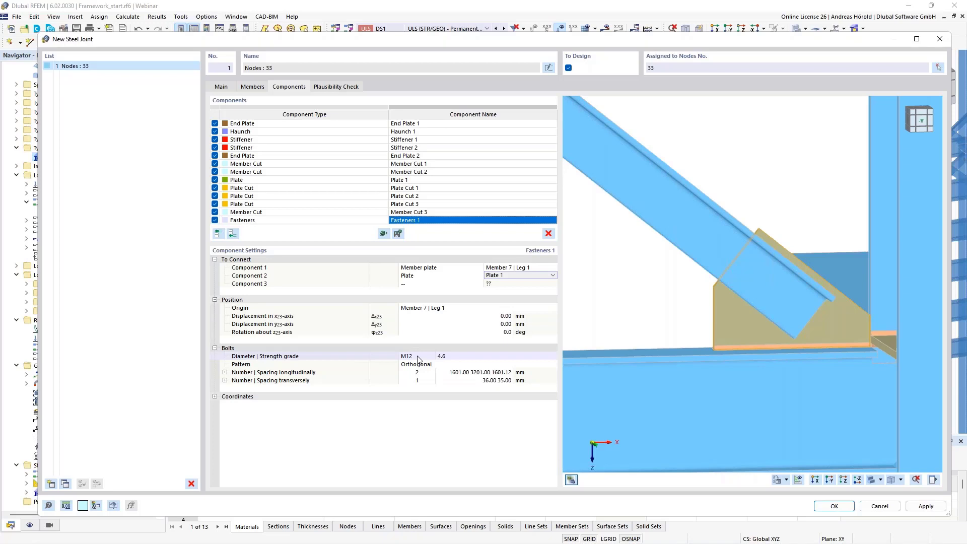
Set the strength grade of the fasteners' M12 bolts to 8.8
{"action": "left_click", "coordinate": [452, 356]}
{"action": "left_click", "coordinate": [456, 356]}
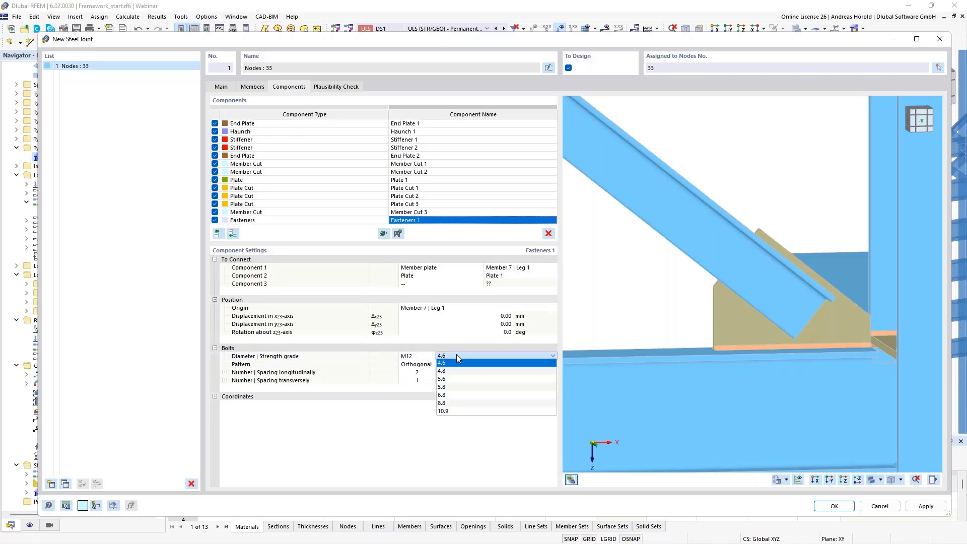
{"action": "left_click", "coordinate": [474, 403]}
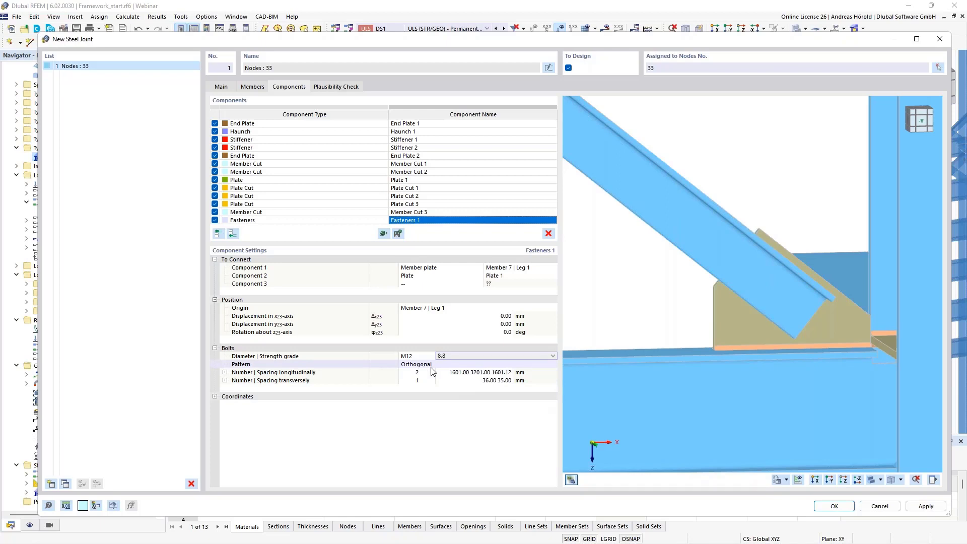
Set the longitudinal bolt spacing to 300 and 40 mm to place both bolts at the diagonal's end
{"action": "left_click", "coordinate": [455, 373]}
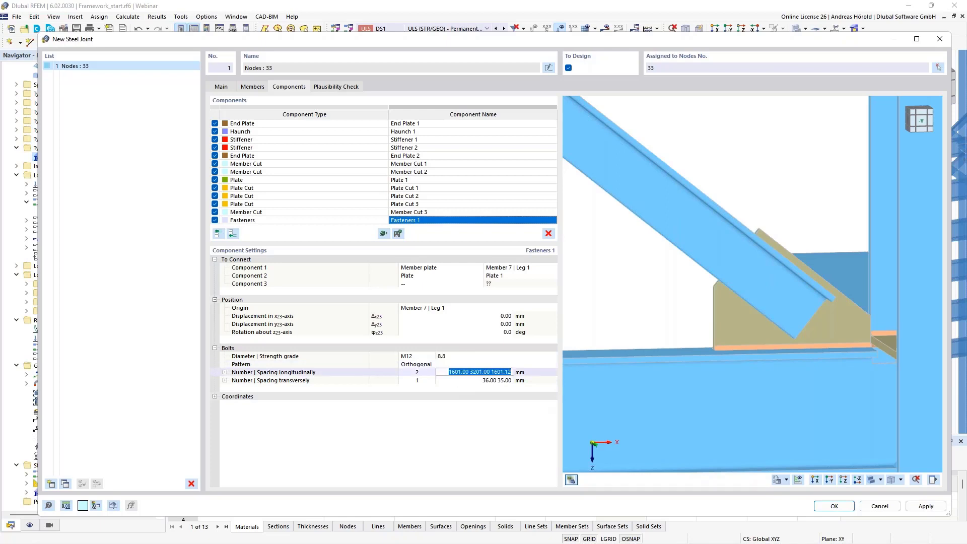
{"action": "scroll", "coordinate": [903, 391], "scroll_direction": "down", "scroll_amount": 3}
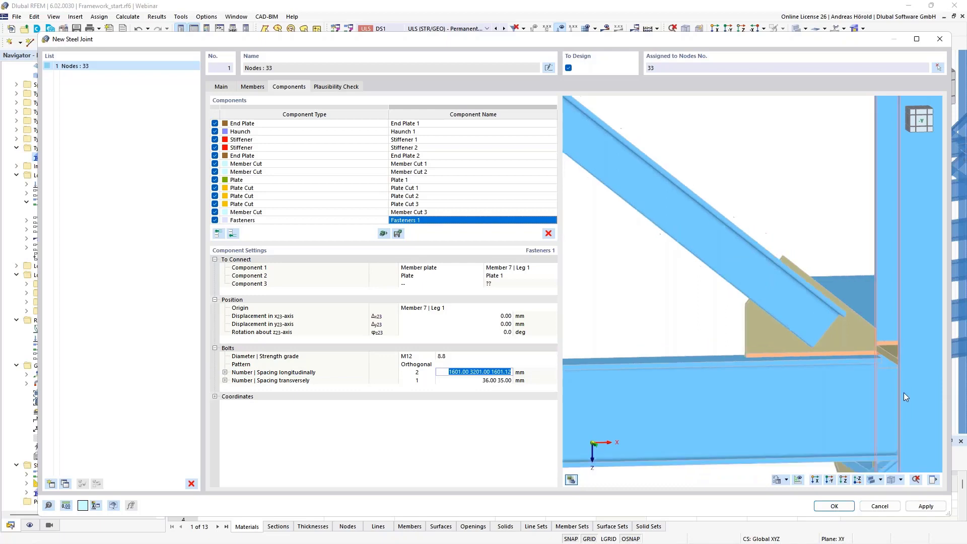
{"action": "middle_click_drag", "start_coordinate": [902, 392], "coordinate": [689, 341]}
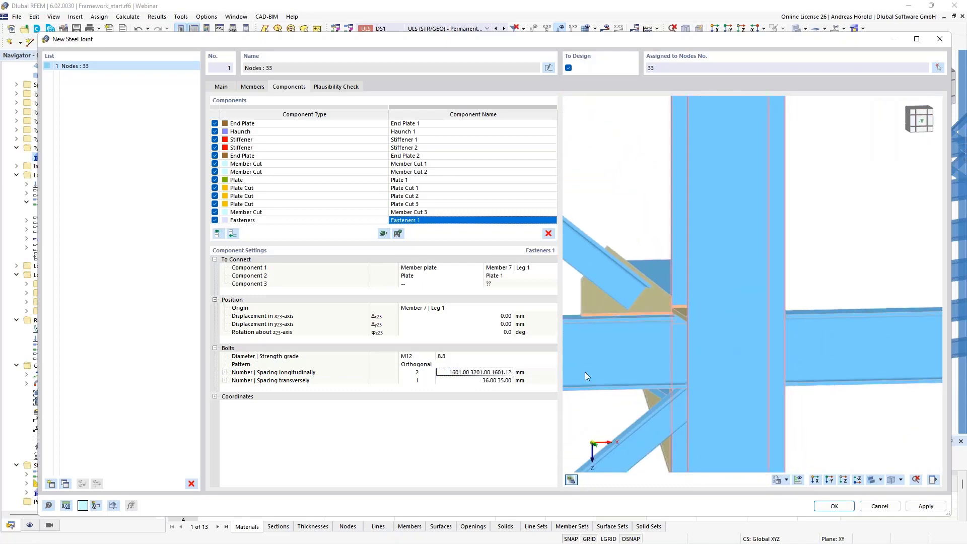
{"action": "scroll", "coordinate": [595, 378], "scroll_direction": "up", "scroll_amount": 1}
{"action": "middle_click_drag", "start_coordinate": [595, 377], "coordinate": [808, 390]}
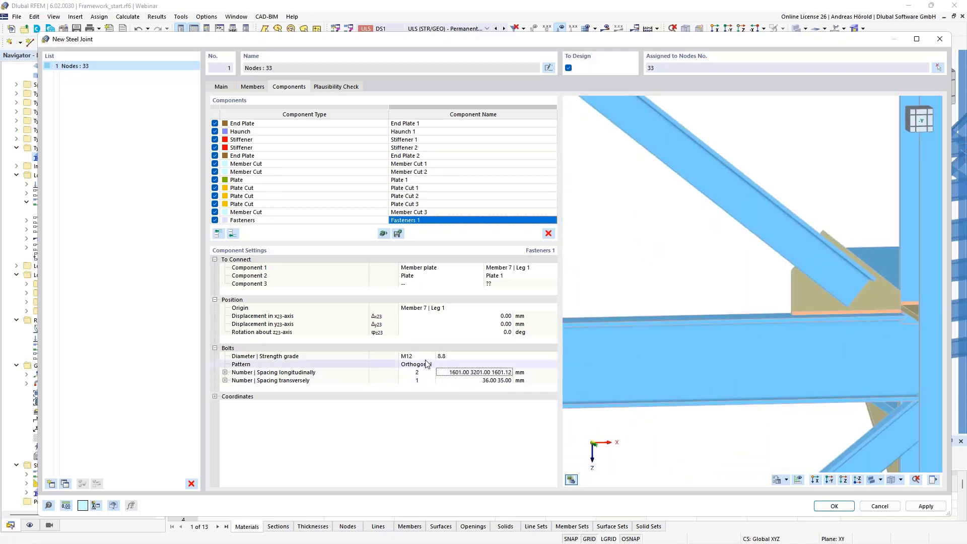
{"action": "left_click", "coordinate": [445, 373]}
{"action": "type", "text": "300"}
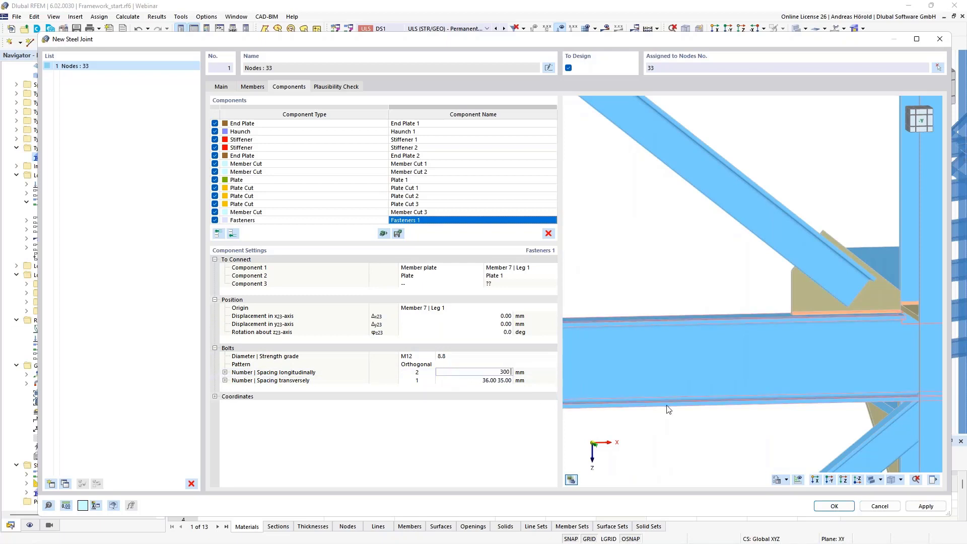
{"action": "type", "text": " 40"}
{"action": "key", "text": "Tab"}
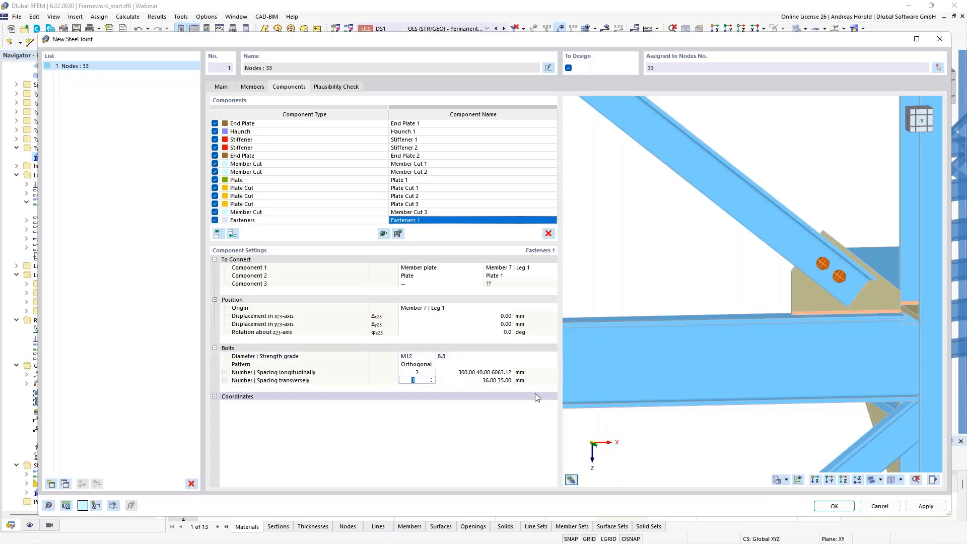
Copy the components from Plate 1 through Fasteners 1 to the end of the component list
{"action": "scroll", "coordinate": [843, 339], "scroll_direction": "up", "scroll_amount": 5}
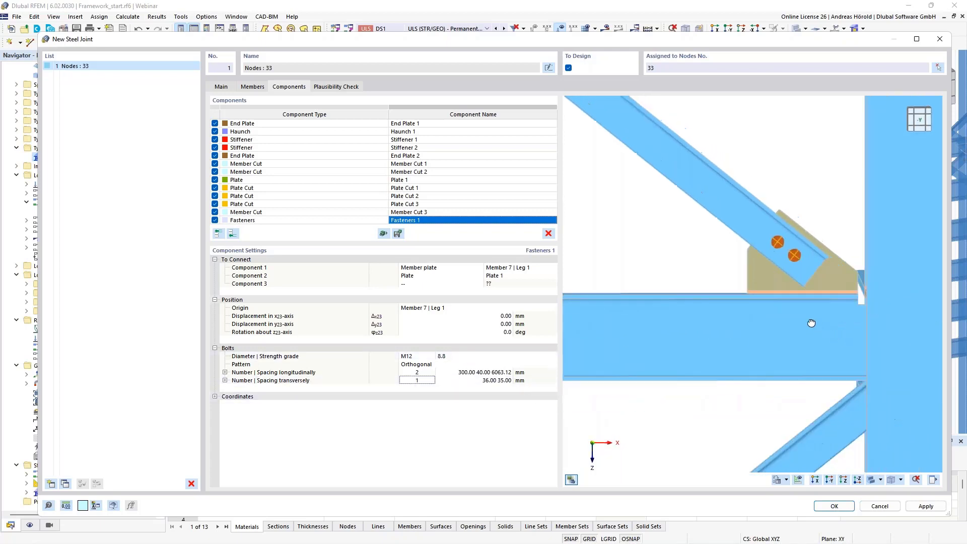
{"action": "scroll", "coordinate": [838, 364], "scroll_direction": "down", "scroll_amount": 3}
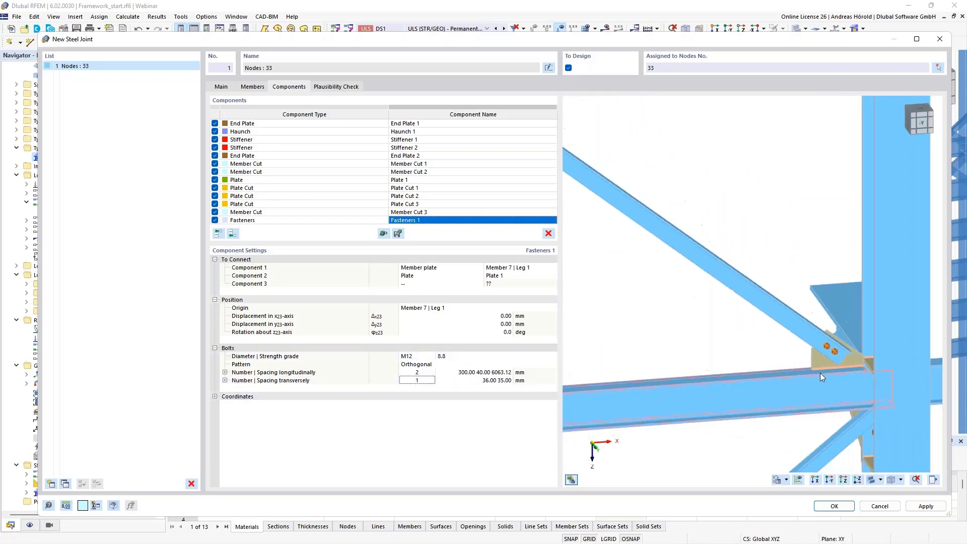
{"action": "middle_click_drag", "start_coordinate": [655, 386], "coordinate": [823, 323], "text": "ctrl"}
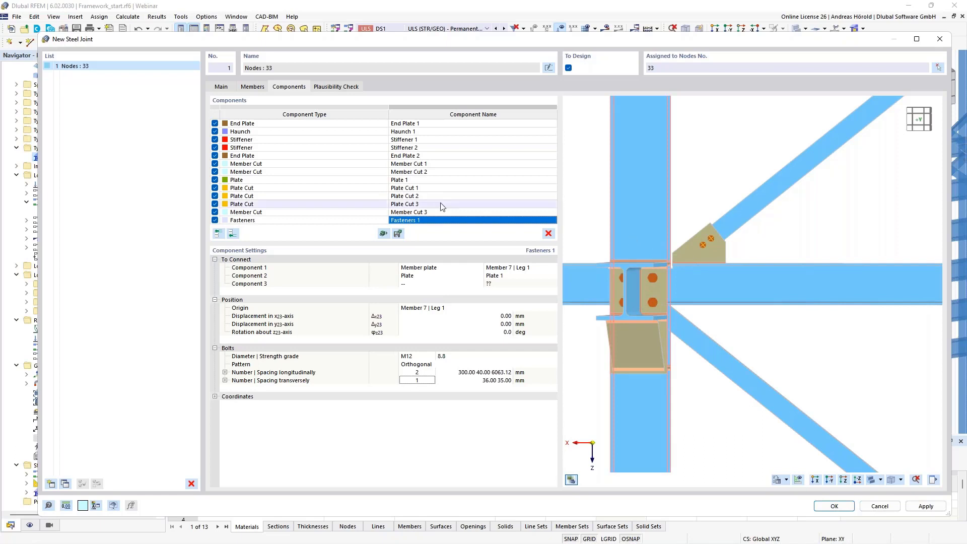
{"action": "left_click", "coordinate": [313, 182]}
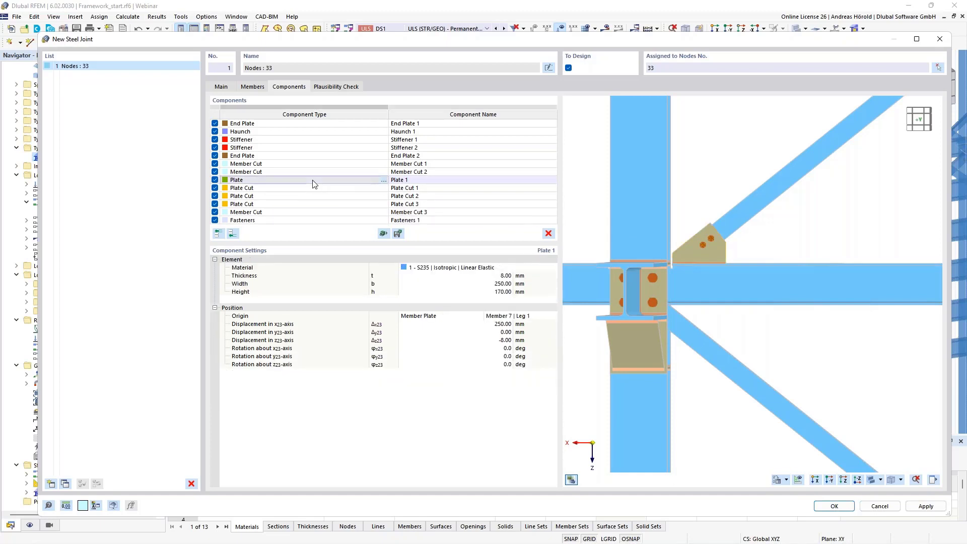
{"action": "left_click", "coordinate": [313, 220], "text": "shift"}
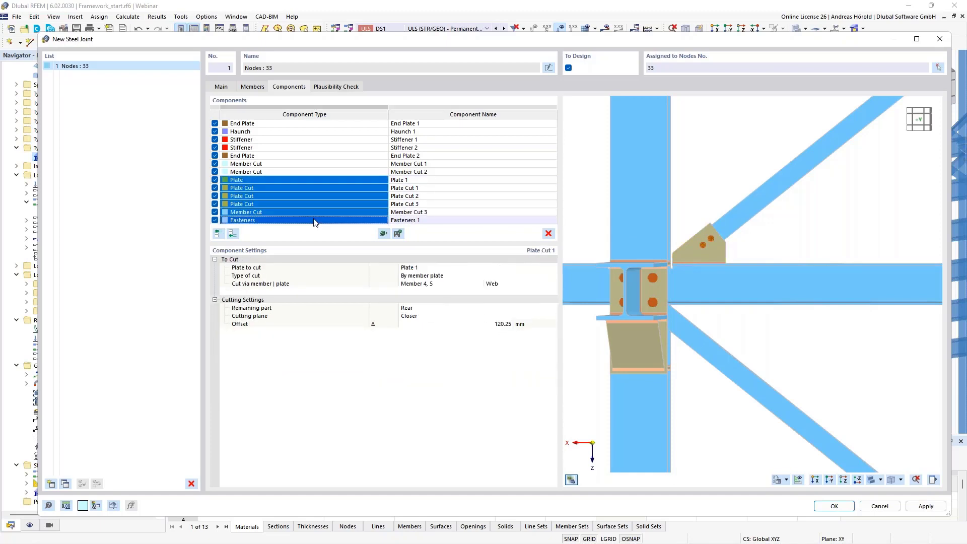
{"action": "right_click", "coordinate": [359, 196]}
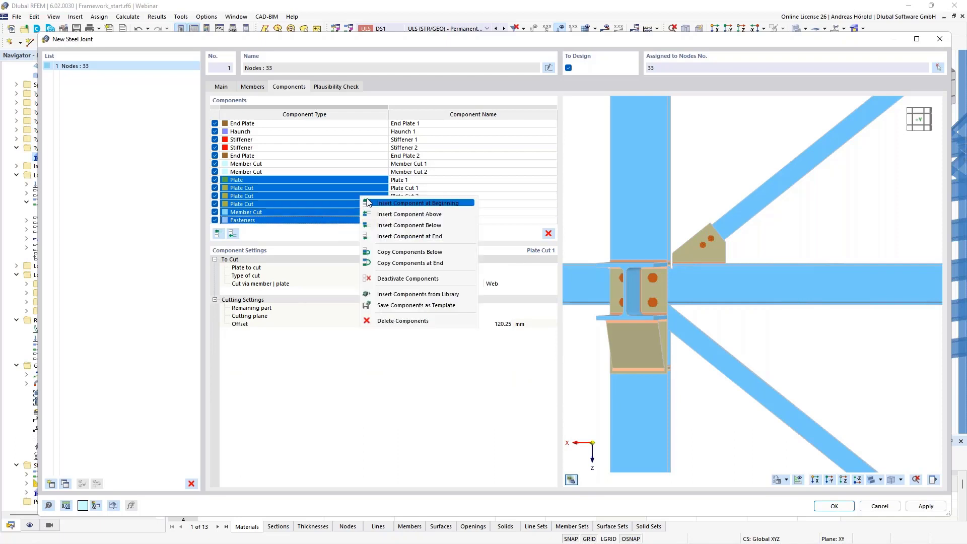
{"action": "left_click", "coordinate": [435, 263]}
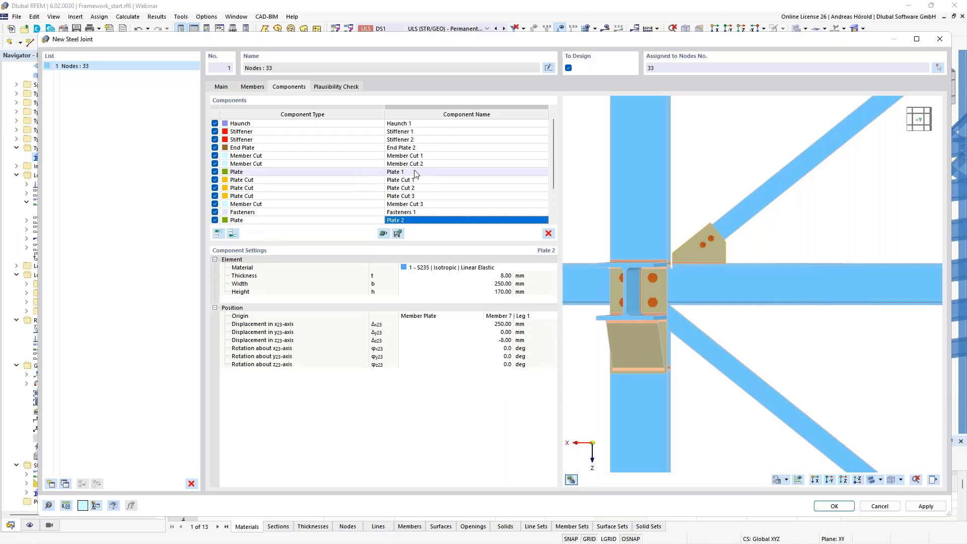
Set the height of the copied gusset plate, Plate 2, to 200 mm
{"action": "scroll", "coordinate": [423, 181], "scroll_direction": "down", "scroll_amount": 2}
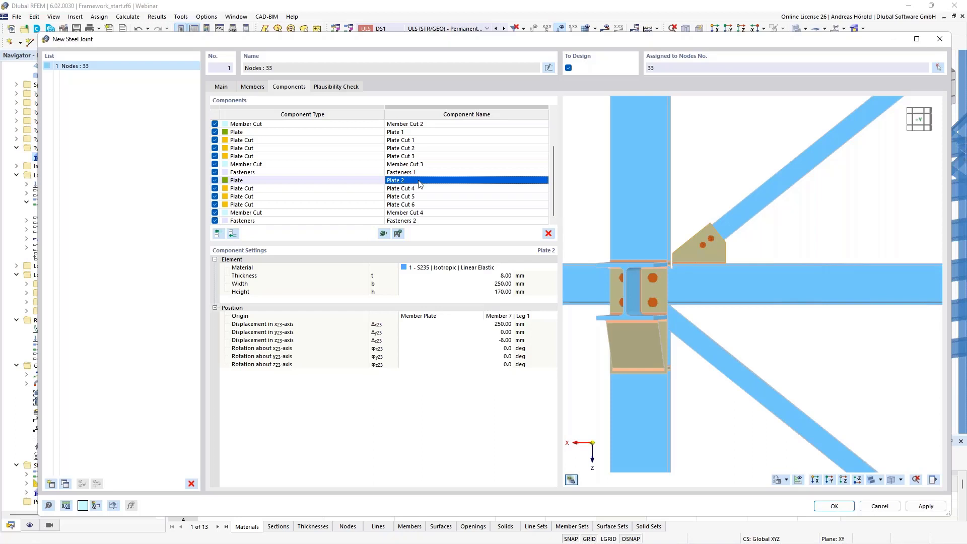
{"action": "key", "text": "F2"}
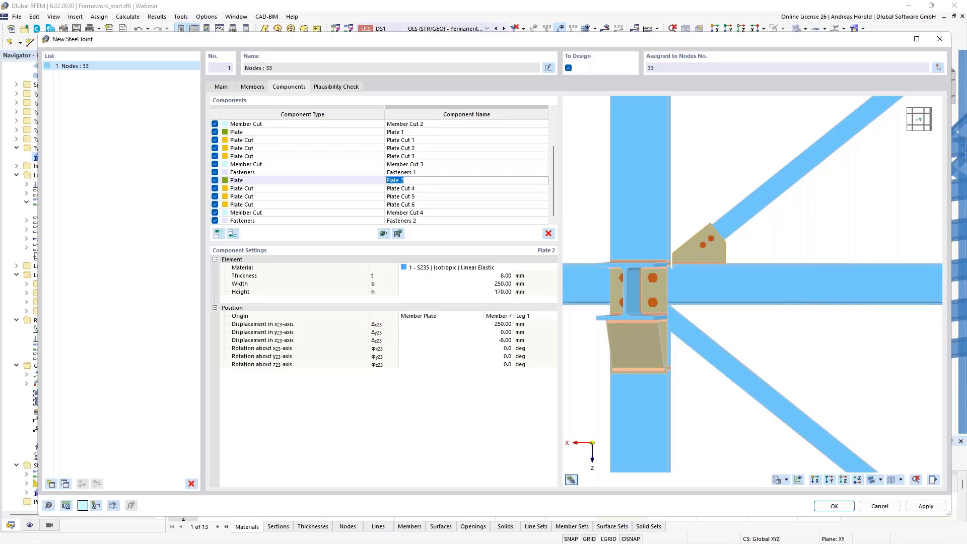
{"action": "left_click", "coordinate": [429, 181]}
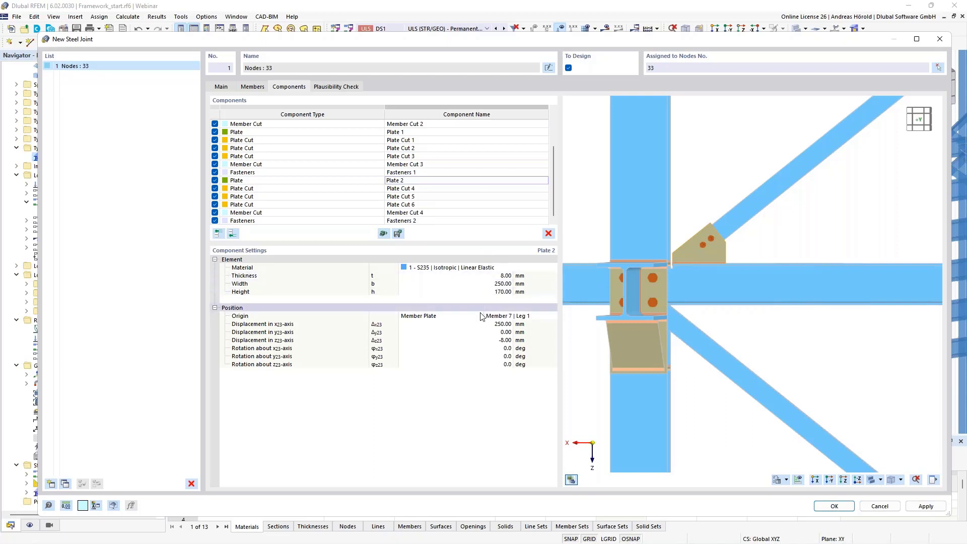
{"action": "left_click", "coordinate": [493, 292]}
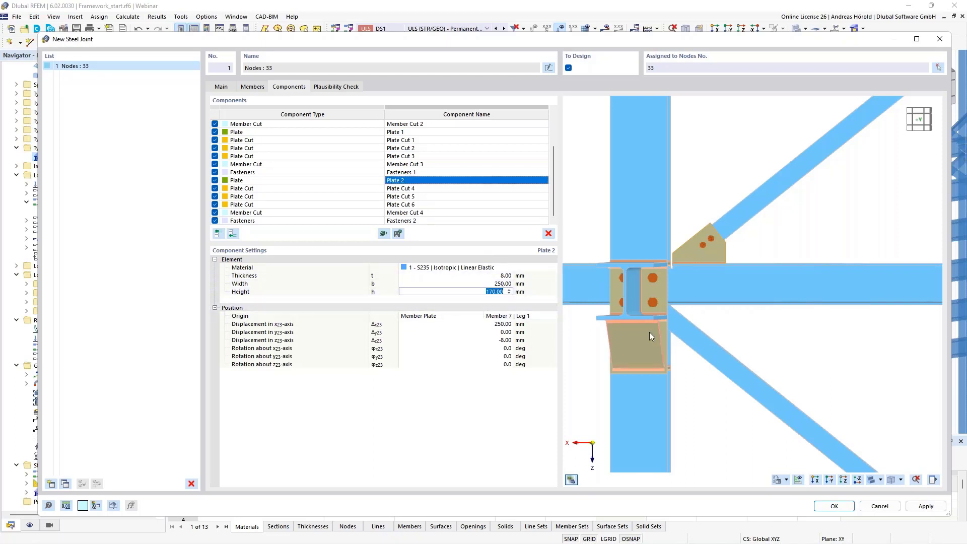
{"action": "type", "text": "200"}
{"action": "key", "text": "Return"}
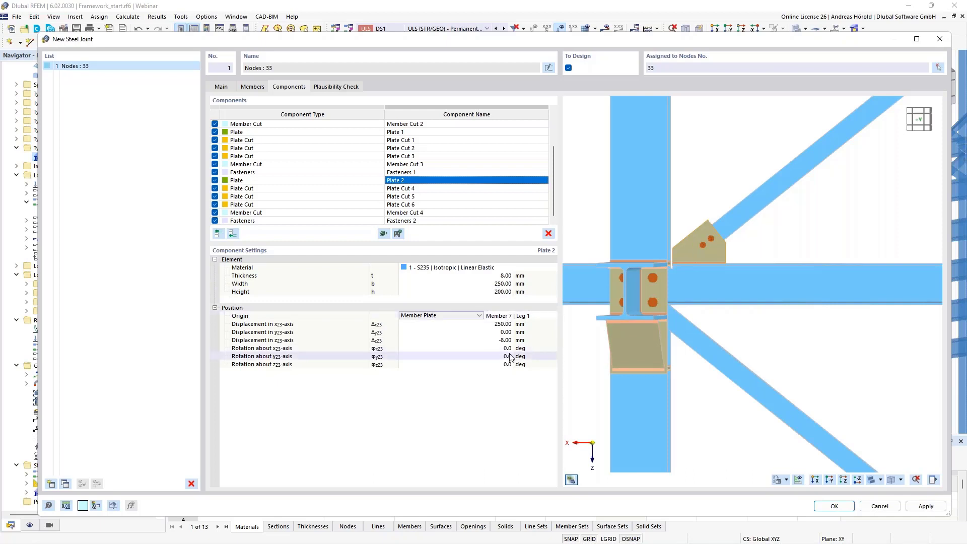
Set the origin of Plate 2 to Leg 1 of Member 2, the lower diagonal
{"action": "left_click", "coordinate": [510, 316]}
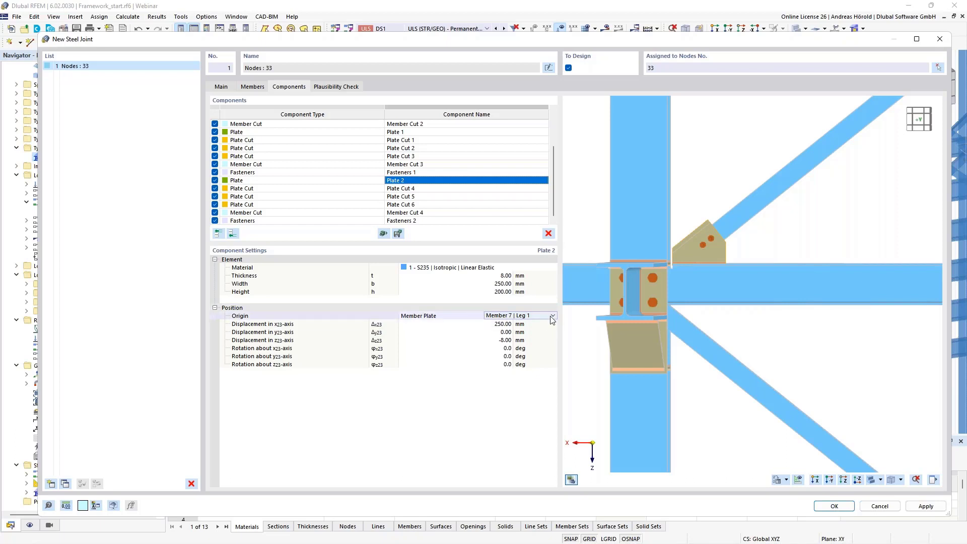
{"action": "left_click", "coordinate": [518, 317]}
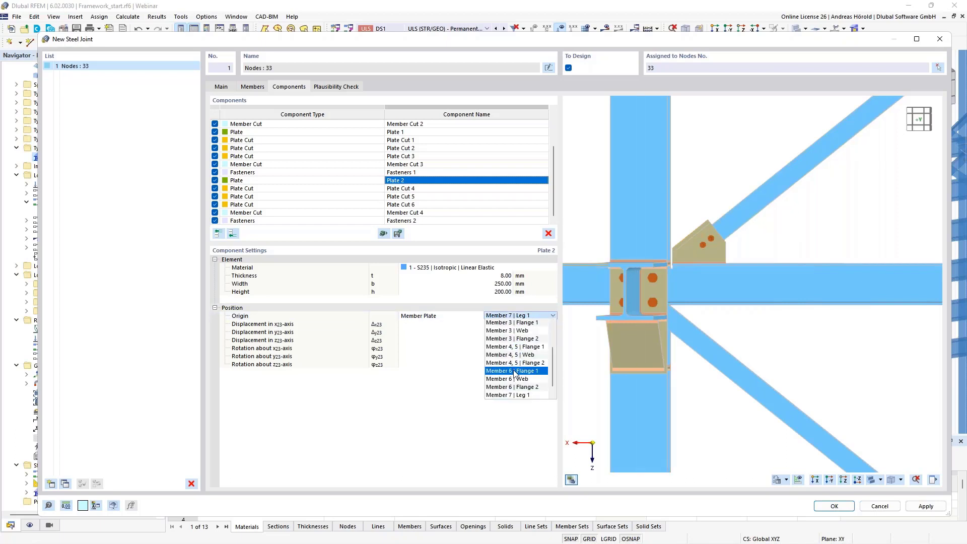
{"action": "scroll", "coordinate": [516, 360], "scroll_direction": "up", "scroll_amount": 2}
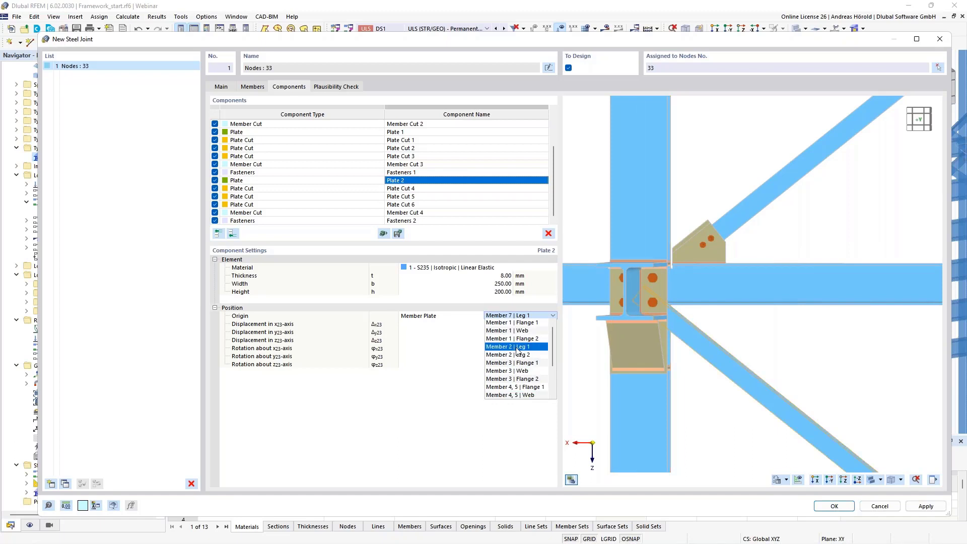
{"action": "left_click", "coordinate": [517, 347]}
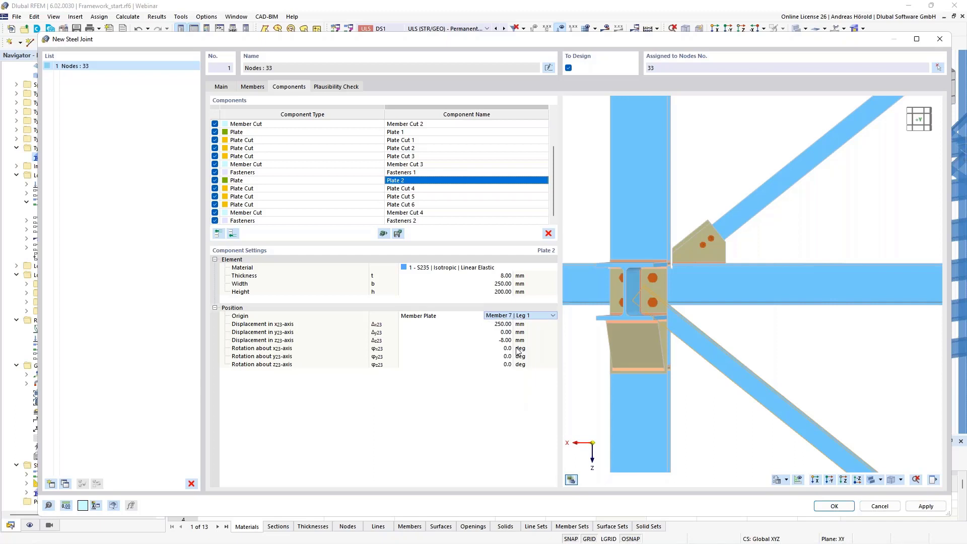
Displace Plate 2 by 180 mm along the local x-axis and 90 mm along the local y-axis
{"action": "double_click", "coordinate": [503, 323]}
{"action": "type", "text": "180"}
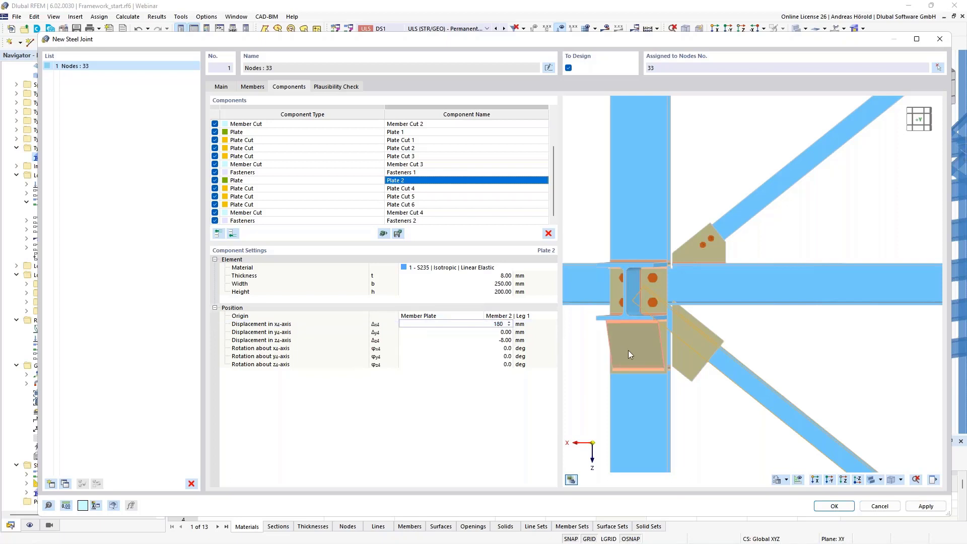
{"action": "key", "text": "Tab"}
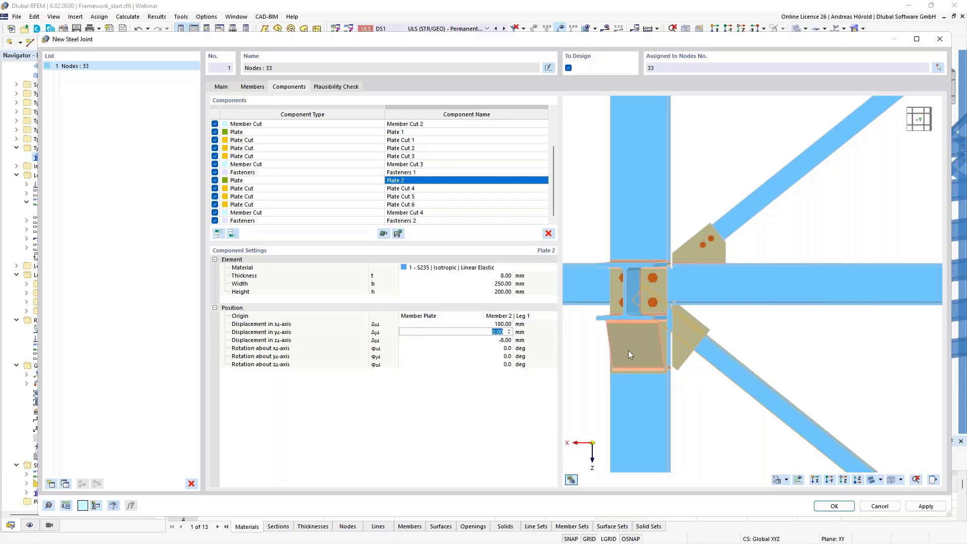
{"action": "type", "text": "90"}
{"action": "key", "text": "Tab"}
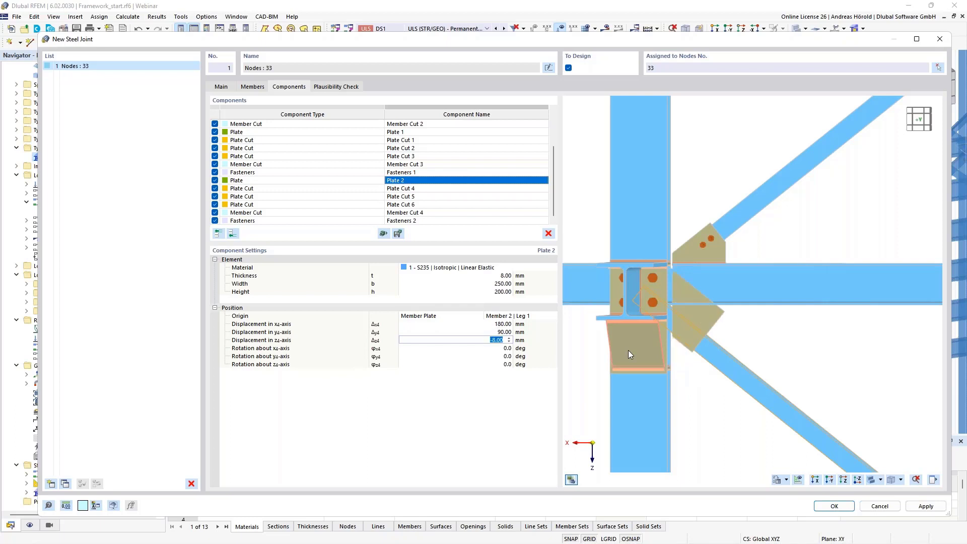
Set the offset of Plate Cut 4, which trims Plate 2 along the web of Member 4, 5, to 45 mm
{"action": "scroll", "coordinate": [744, 352], "scroll_direction": "up", "scroll_amount": 3}
{"action": "middle_click_drag", "start_coordinate": [744, 360], "coordinate": [831, 338]}
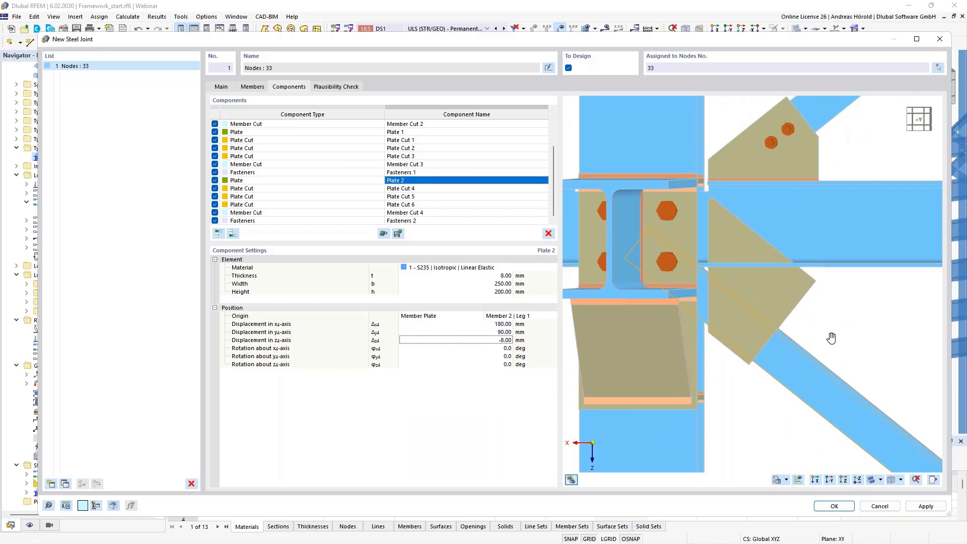
{"action": "double_click", "coordinate": [458, 188]}
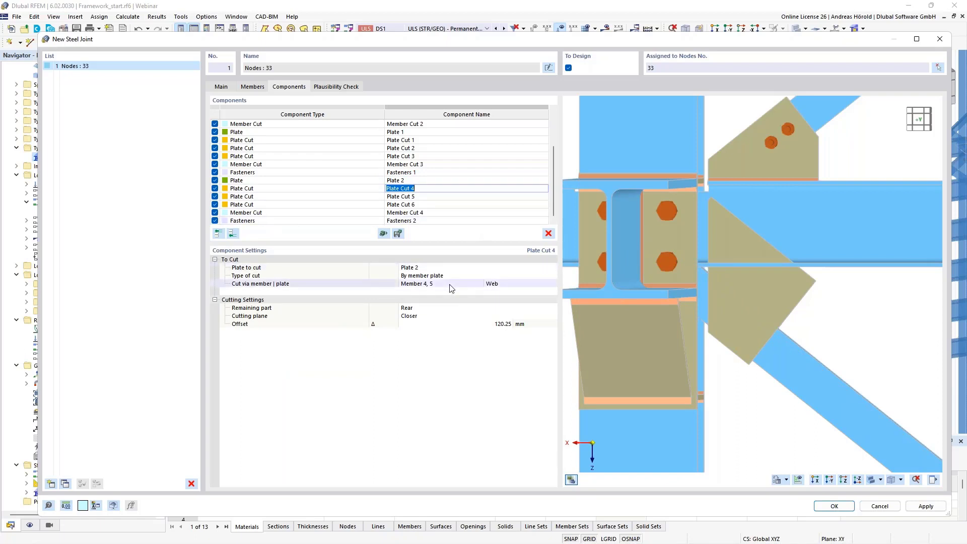
{"action": "left_click", "coordinate": [509, 324]}
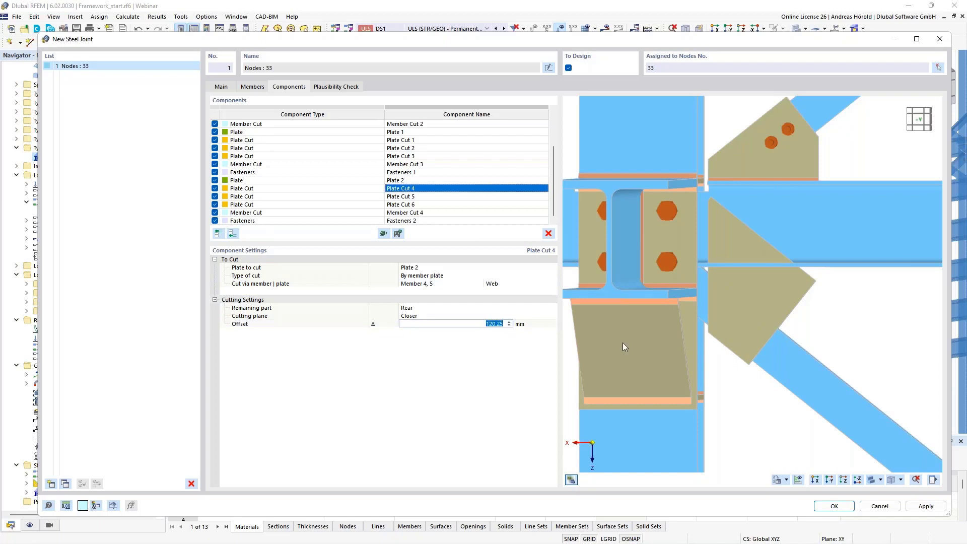
{"action": "type", "text": "45"}
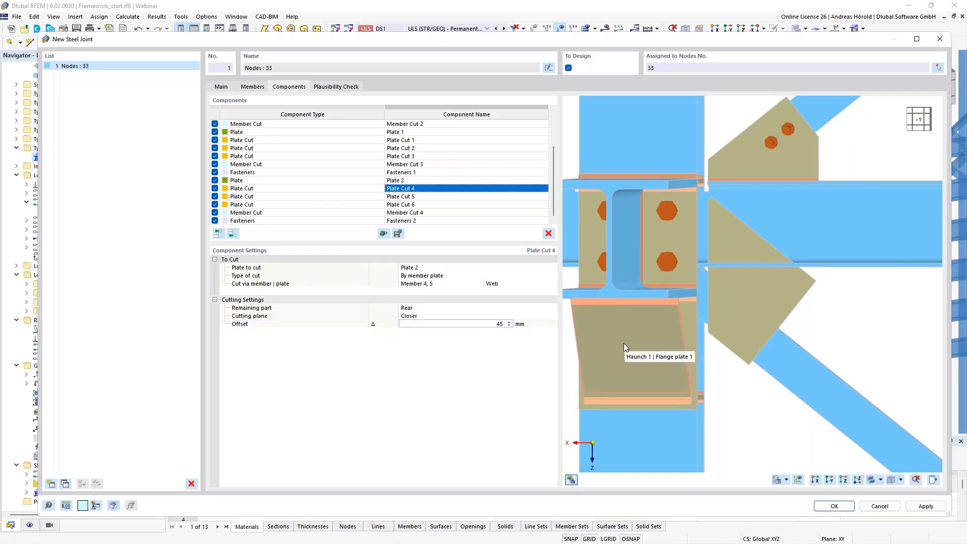
{"action": "key", "text": "Return"}
Examine the trimmed edge of Plate 2 beside the column flange and end plate from several angles
{"action": "middle_click_drag", "start_coordinate": [745, 364], "coordinate": [702, 358], "text": "ctrl"}
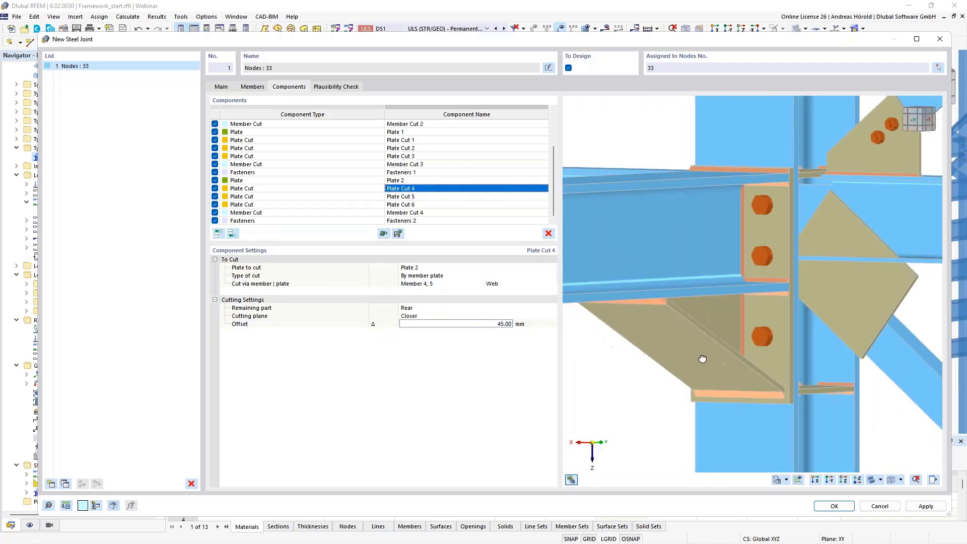
{"action": "scroll", "coordinate": [815, 259], "scroll_direction": "up", "scroll_amount": 5}
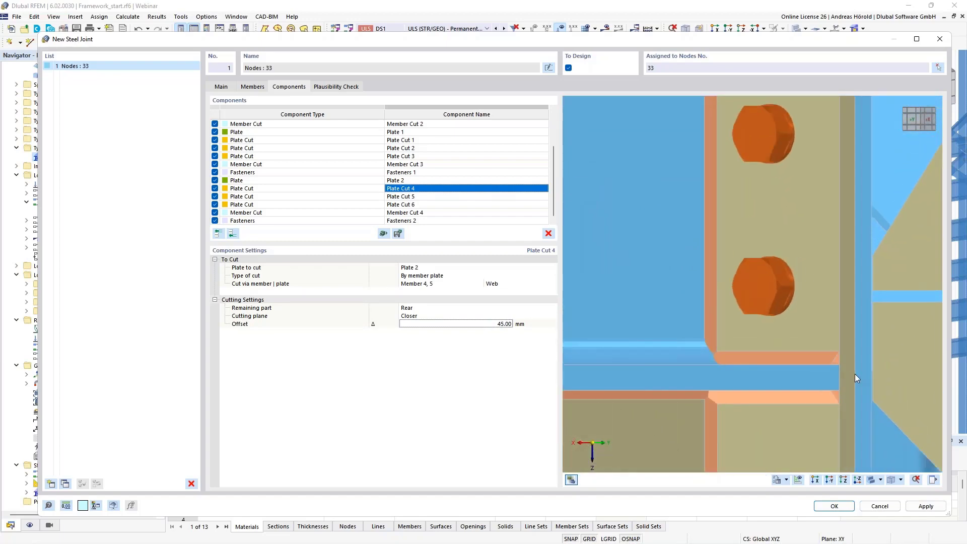
{"action": "middle_click_drag", "start_coordinate": [855, 375], "coordinate": [829, 375], "text": "ctrl"}
{"action": "middle_click_drag", "start_coordinate": [912, 366], "coordinate": [724, 316]}
{"action": "scroll", "coordinate": [724, 315], "scroll_direction": "down", "scroll_amount": 3}
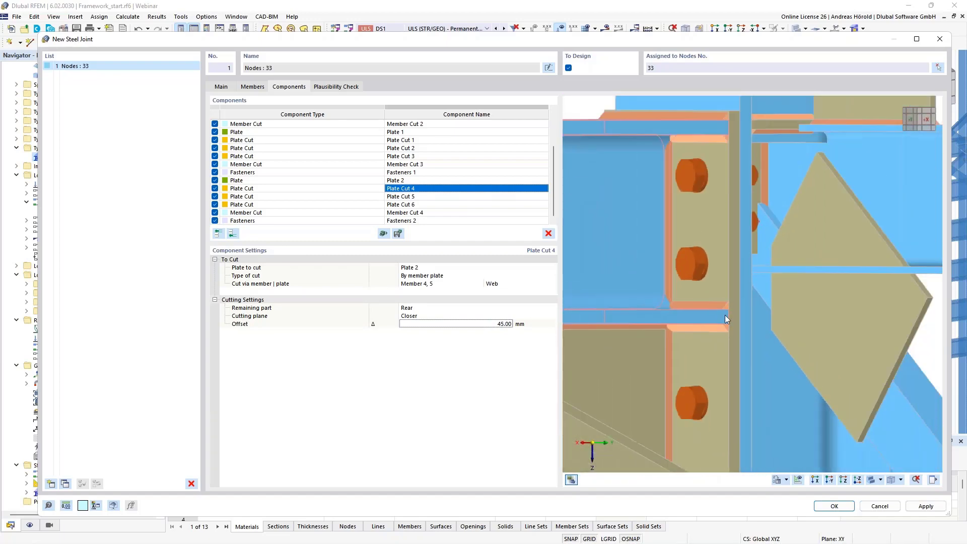
{"action": "scroll", "coordinate": [724, 315], "scroll_direction": "down", "scroll_amount": 2}
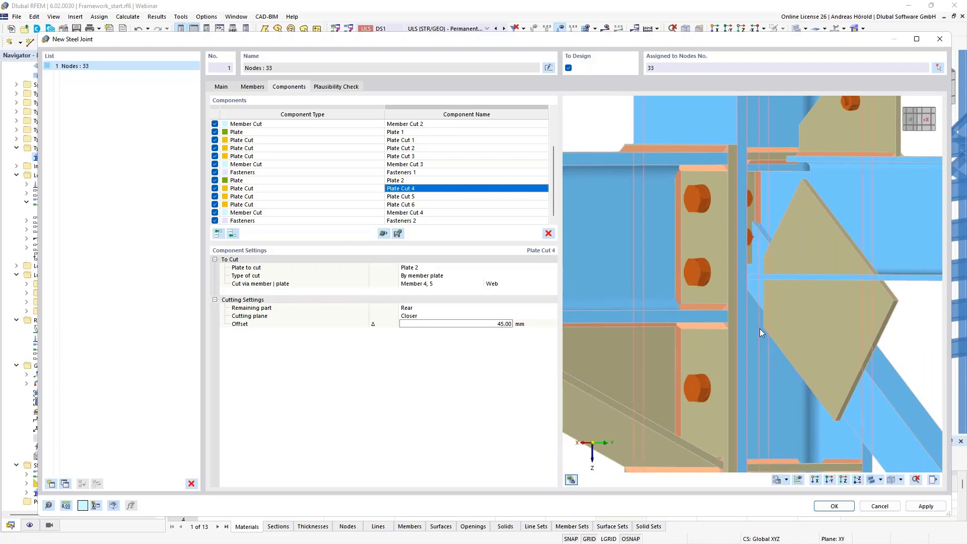
{"action": "scroll", "coordinate": [759, 329], "scroll_direction": "down", "scroll_amount": 2}
{"action": "middle_click_drag", "start_coordinate": [732, 346], "coordinate": [792, 353], "text": "ctrl"}
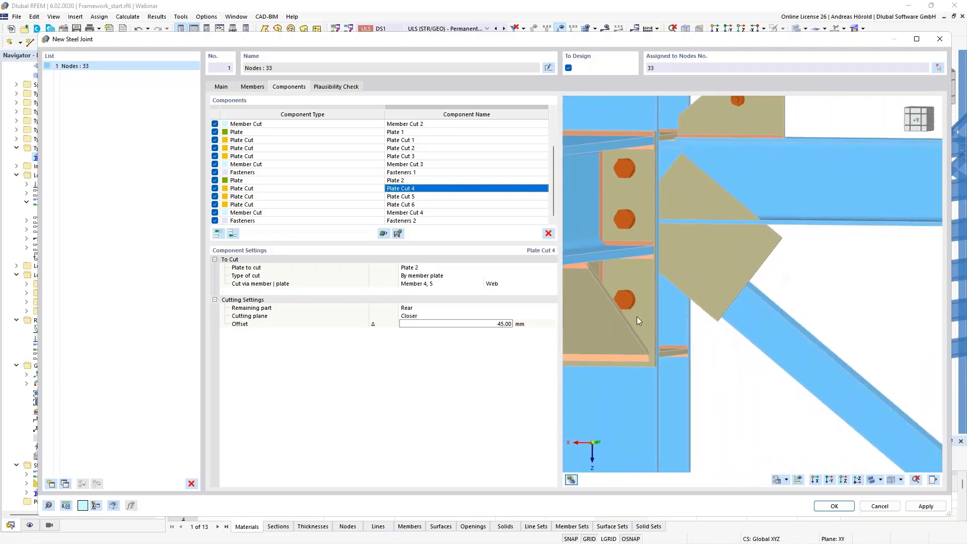
Set the offset of Plate Cut 5, which trims the outer corner of Plate 2, to -265 mm
{"action": "left_click", "coordinate": [455, 197]}
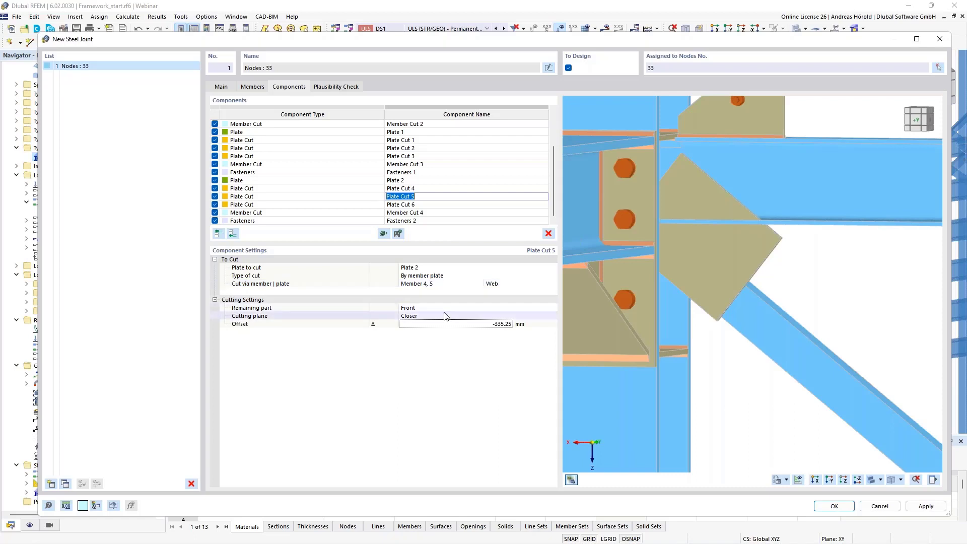
{"action": "left_click", "coordinate": [468, 324]}
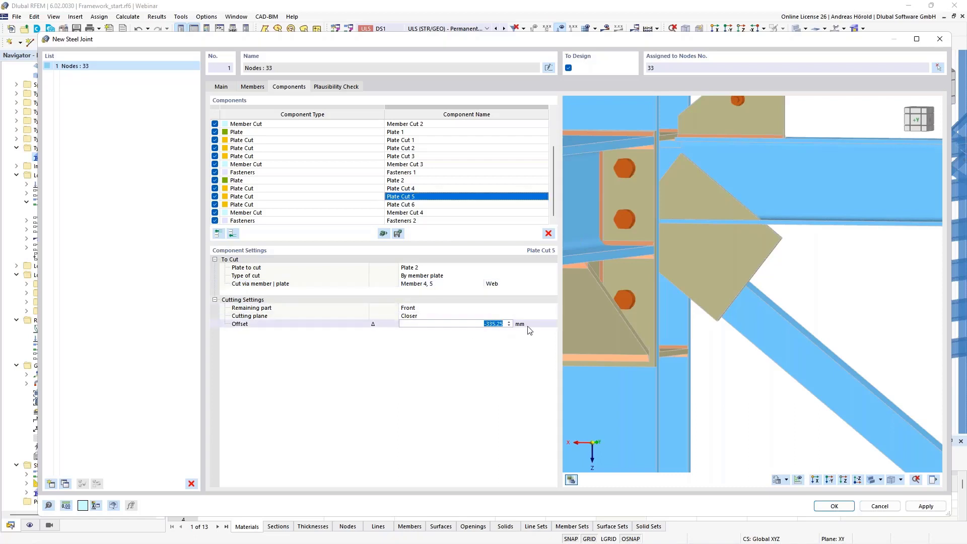
{"action": "type", "text": "-265"}
{"action": "key", "text": "Return"}
{"action": "middle_click_drag", "start_coordinate": [713, 365], "coordinate": [743, 358], "text": "ctrl"}
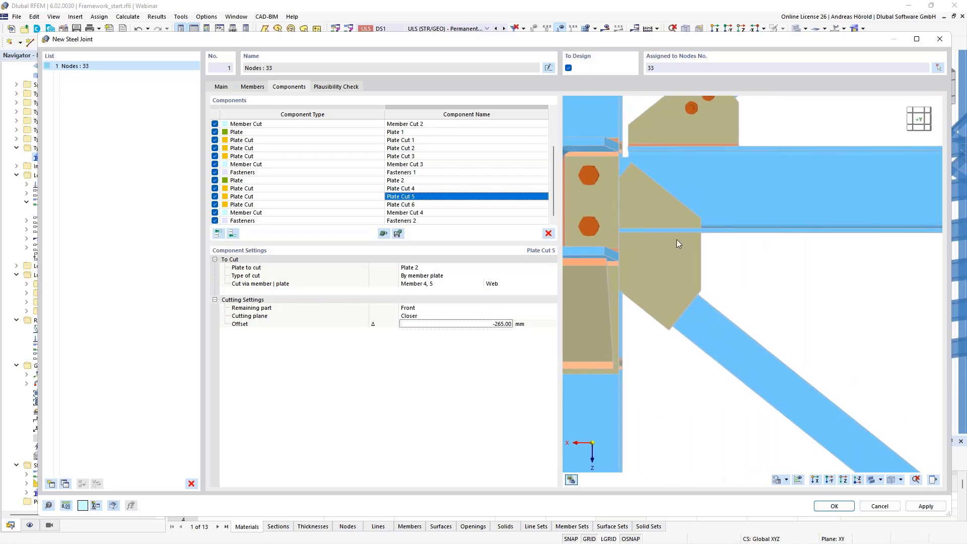
Make Plate Cut 6 trim Plate 2 via Flange 2 of Member 1, with Front as the remaining part
{"action": "left_click", "coordinate": [440, 204]}
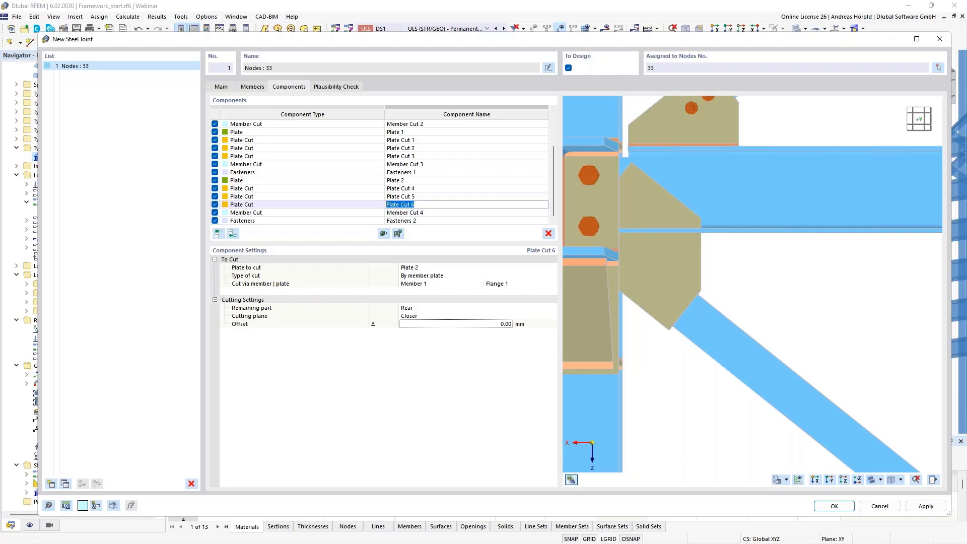
{"action": "left_click", "coordinate": [504, 284]}
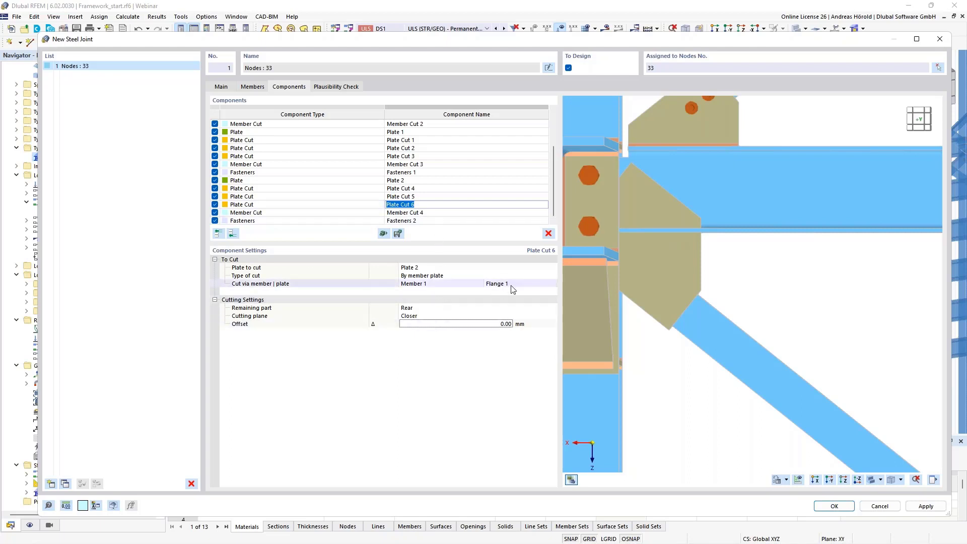
{"action": "left_click", "coordinate": [507, 285]}
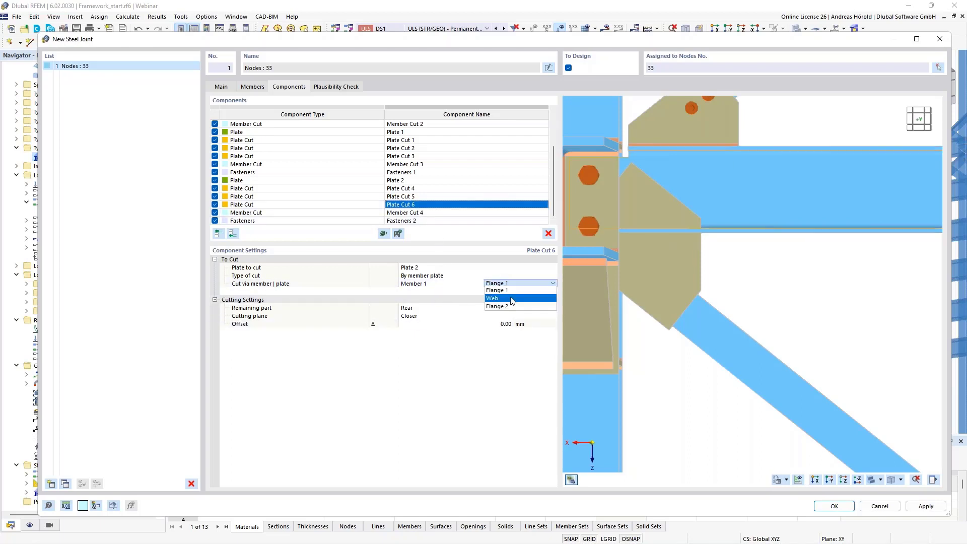
{"action": "left_click", "coordinate": [512, 307]}
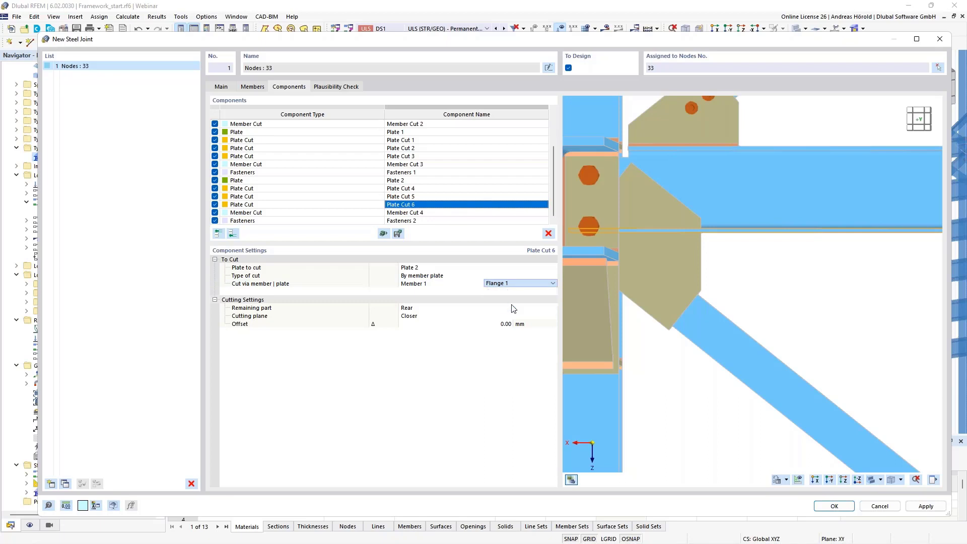
{"action": "left_click", "coordinate": [429, 310]}
{"action": "left_click", "coordinate": [428, 310]}
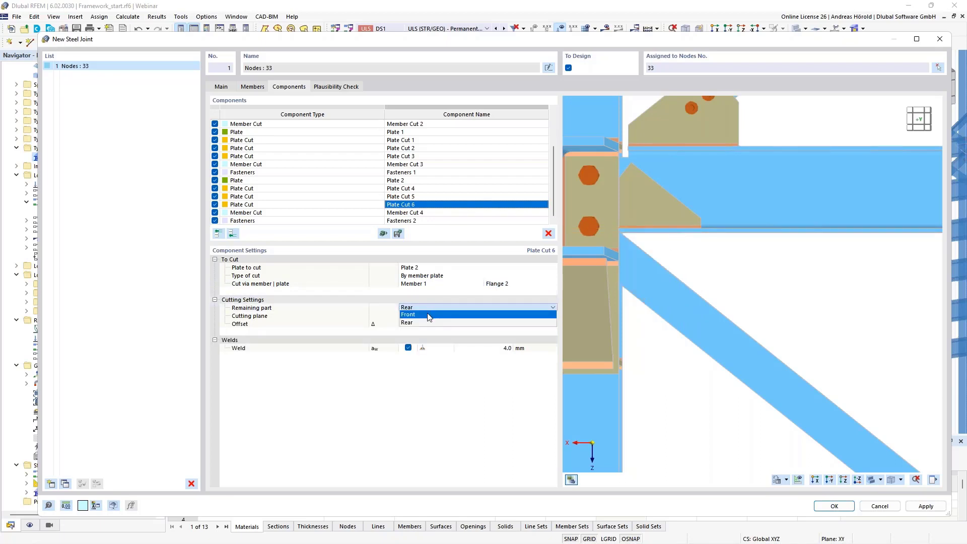
{"action": "left_click", "coordinate": [429, 322]}
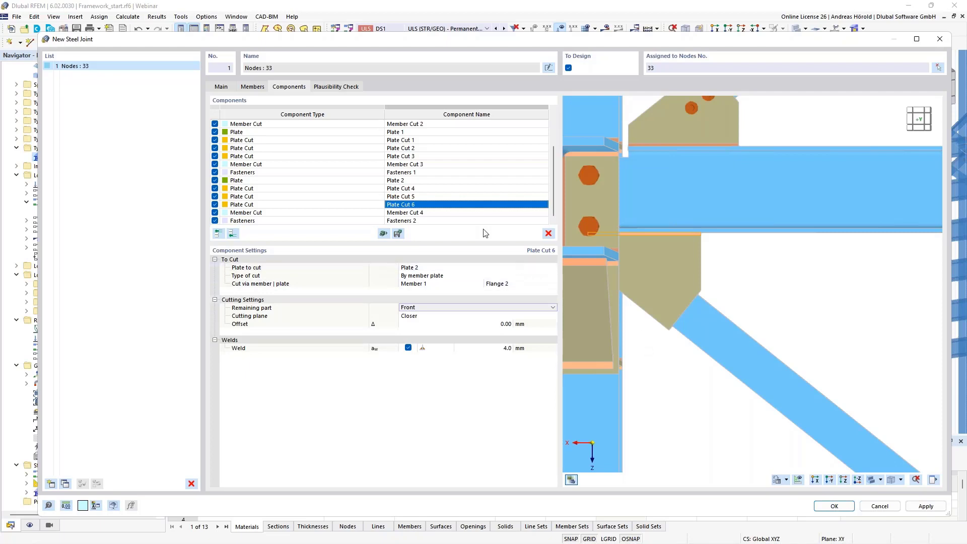
Change the member to cut in Member Cut 4 to Member 2, the lower diagonal
{"action": "left_click", "coordinate": [403, 212]}
{"action": "middle_click_drag", "start_coordinate": [823, 328], "coordinate": [705, 340], "text": "ctrl"}
{"action": "middle_click_drag", "start_coordinate": [842, 357], "coordinate": [690, 358], "text": "ctrl"}
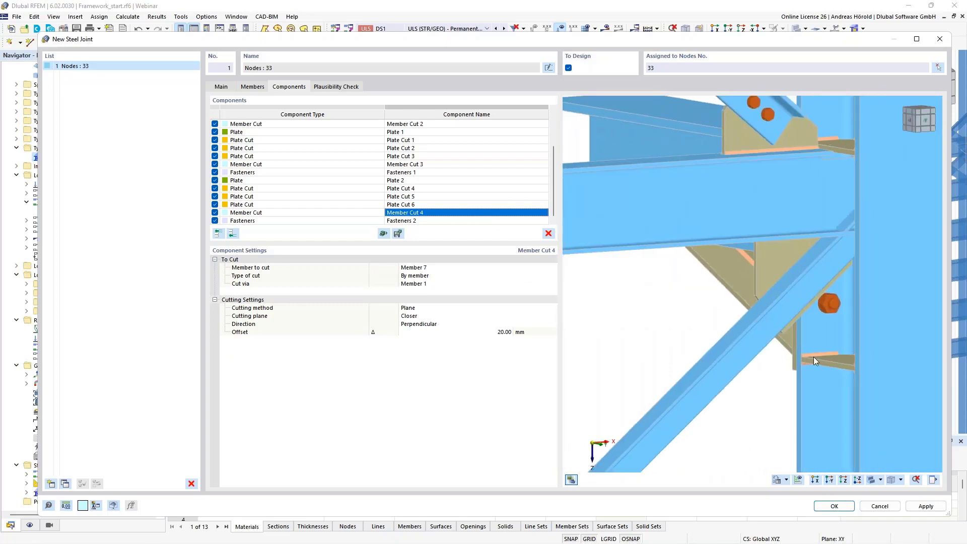
{"action": "middle_click_drag", "start_coordinate": [813, 357], "coordinate": [752, 351], "text": "ctrl"}
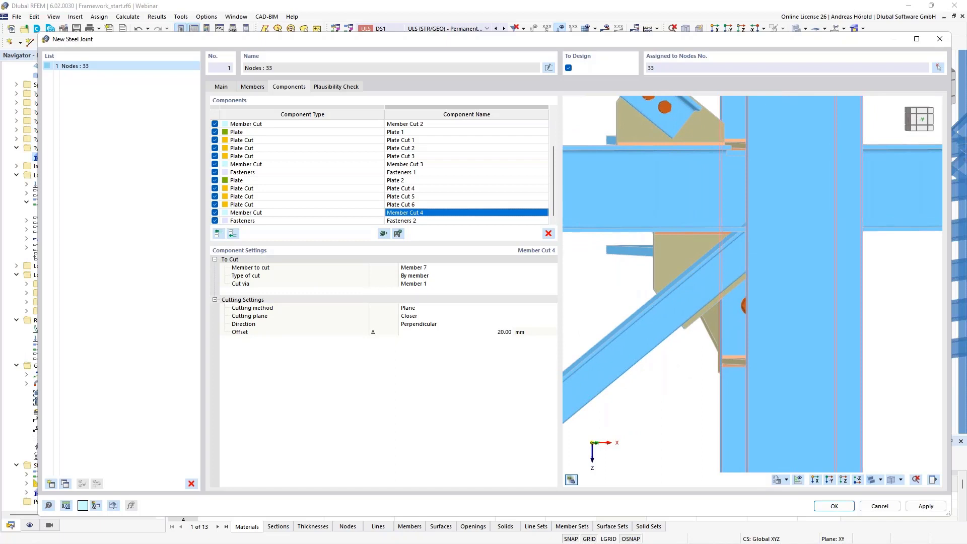
{"action": "left_click", "coordinate": [437, 268]}
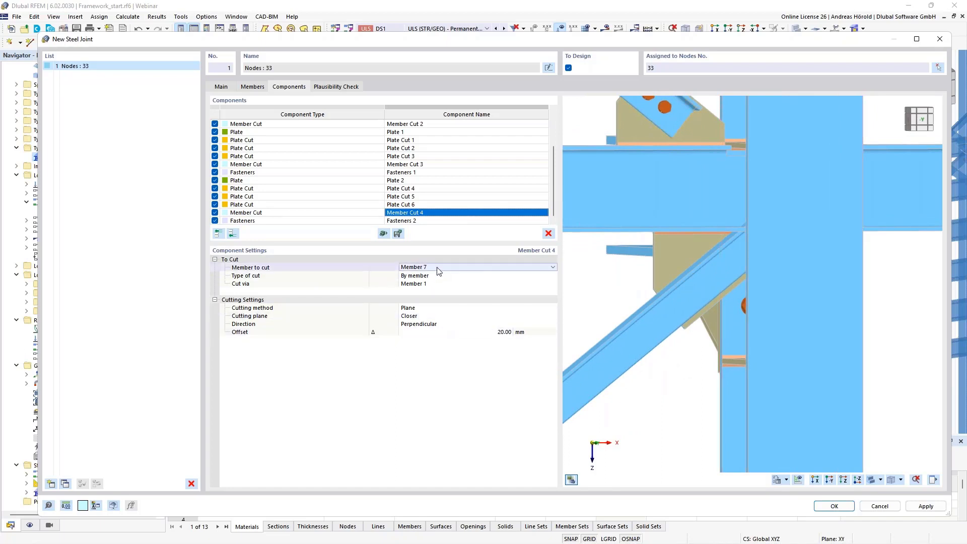
{"action": "left_click", "coordinate": [436, 268]}
{"action": "left_click", "coordinate": [434, 283]}
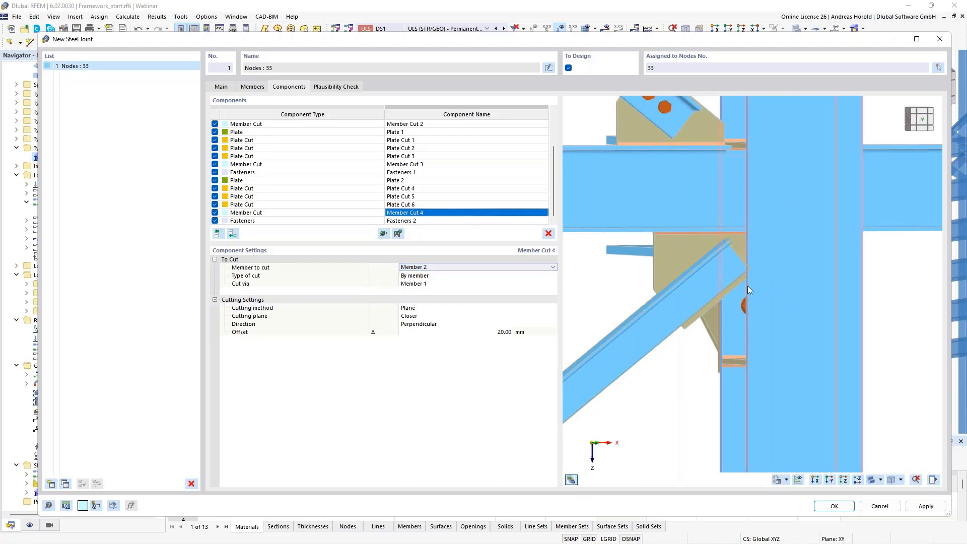
{"action": "scroll", "coordinate": [717, 282], "scroll_direction": "up", "scroll_amount": 3}
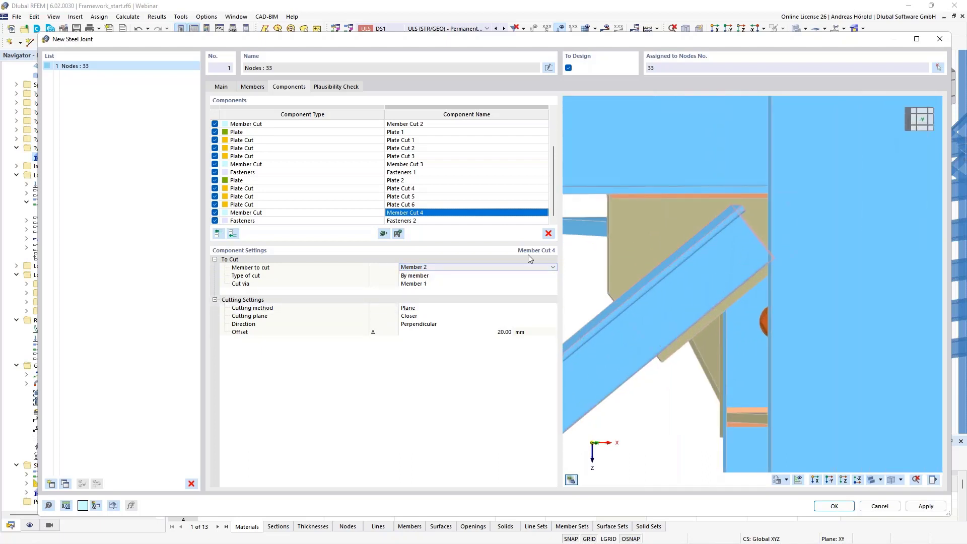
Set the first component connected by Fasteners 2 to Leg 1 of Member 2
{"action": "left_click", "coordinate": [446, 223]}
{"action": "scroll", "coordinate": [576, 284], "scroll_direction": "down", "scroll_amount": 2}
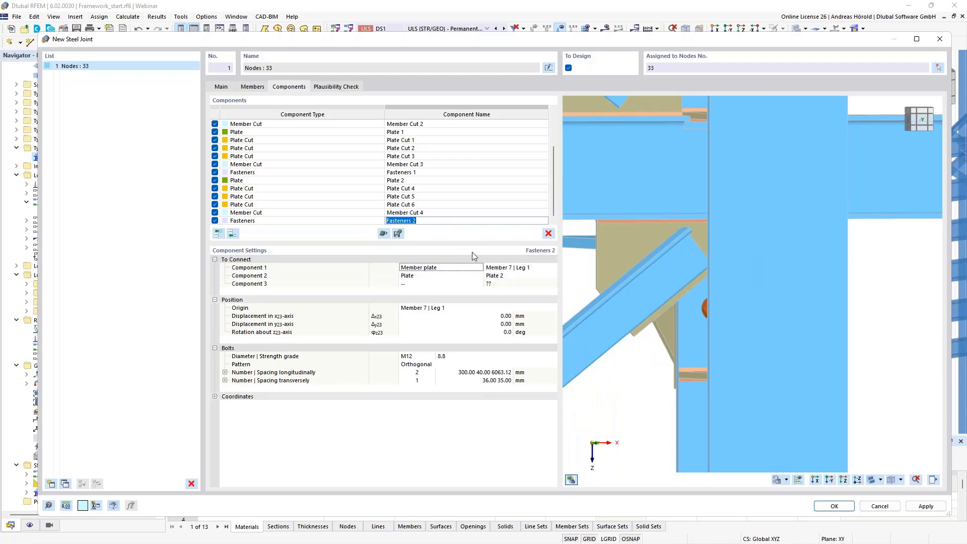
{"action": "left_click", "coordinate": [525, 261]}
{"action": "left_click", "coordinate": [525, 267]}
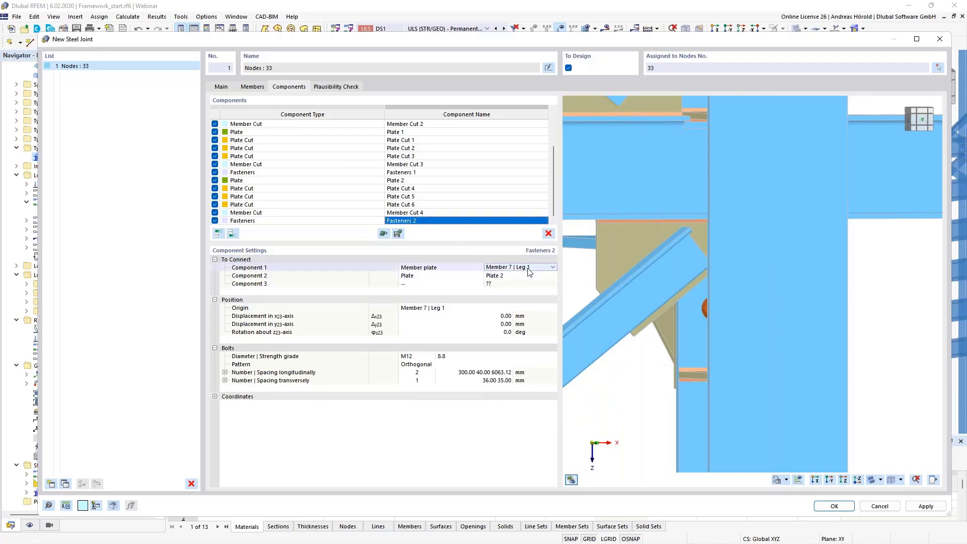
{"action": "left_click", "coordinate": [525, 268]}
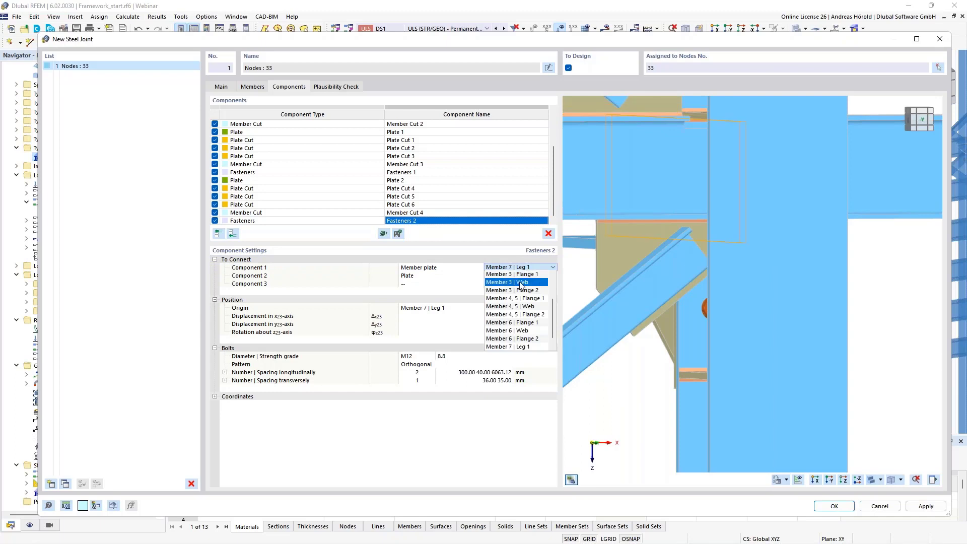
{"action": "scroll", "coordinate": [519, 297], "scroll_direction": "up", "scroll_amount": 2}
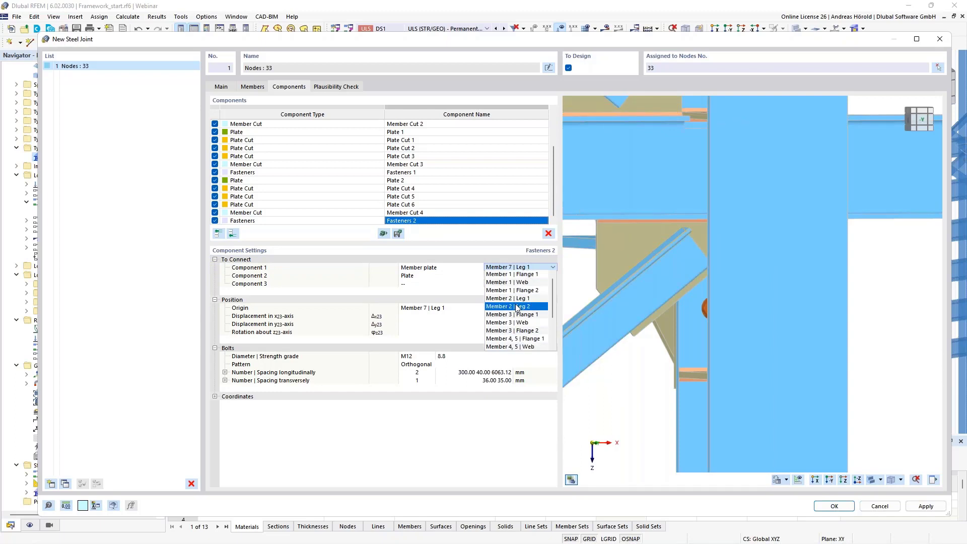
{"action": "left_click", "coordinate": [521, 299]}
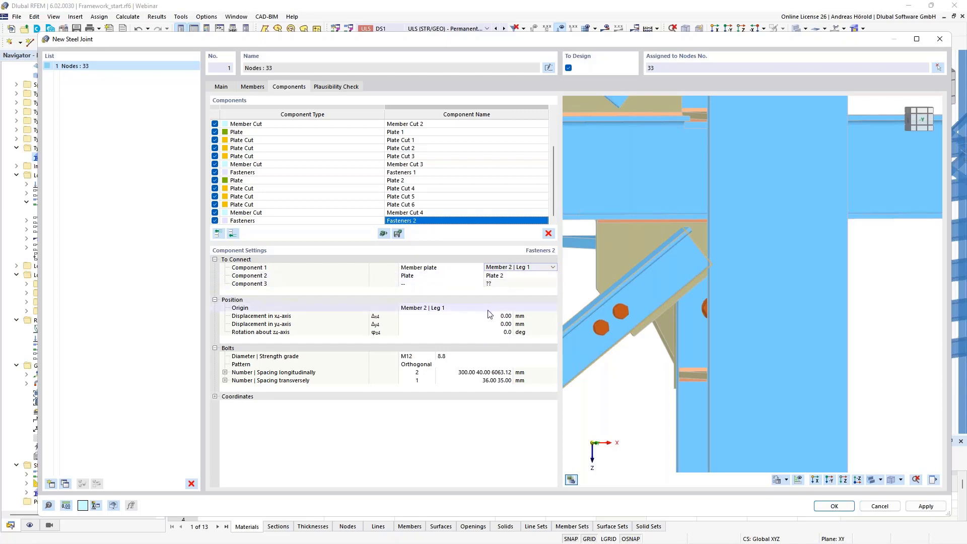
Set the longitudinal bolt spacing of Fasteners 2 to 200 mm for the first distance and 40 mm between the bolts
{"action": "left_click", "coordinate": [467, 372]}
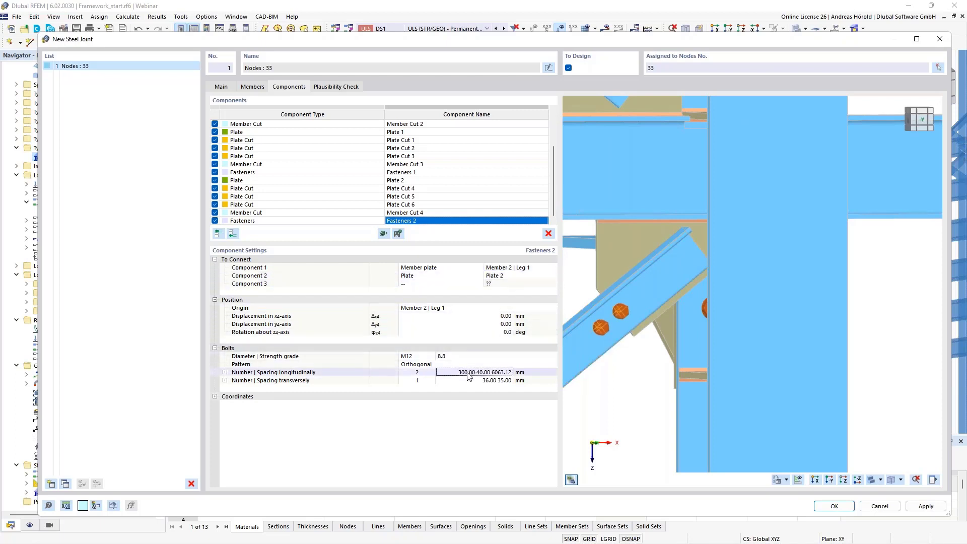
{"action": "left_click", "coordinate": [467, 373]}
{"action": "type", "text": "2"}
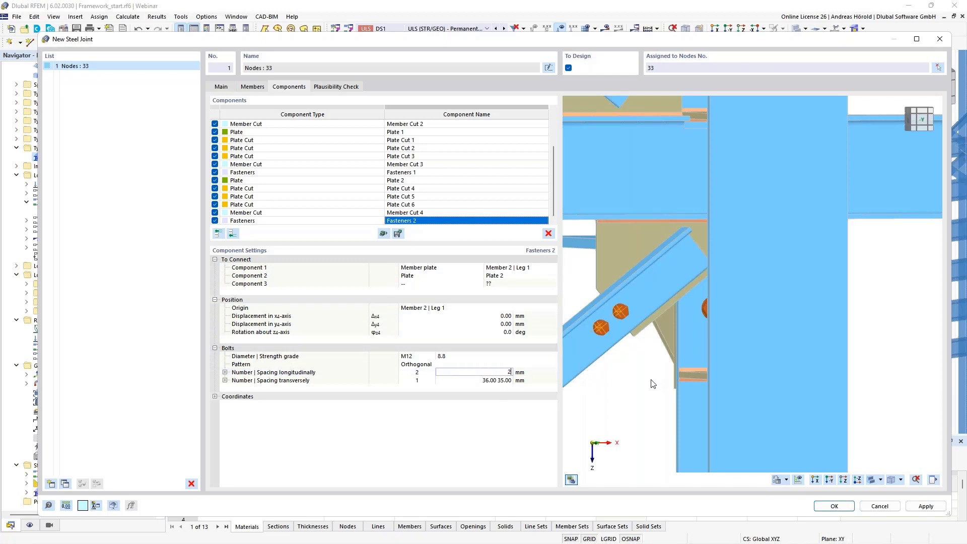
{"action": "type", "text": "00 40"}
{"action": "key", "text": "Tab"}
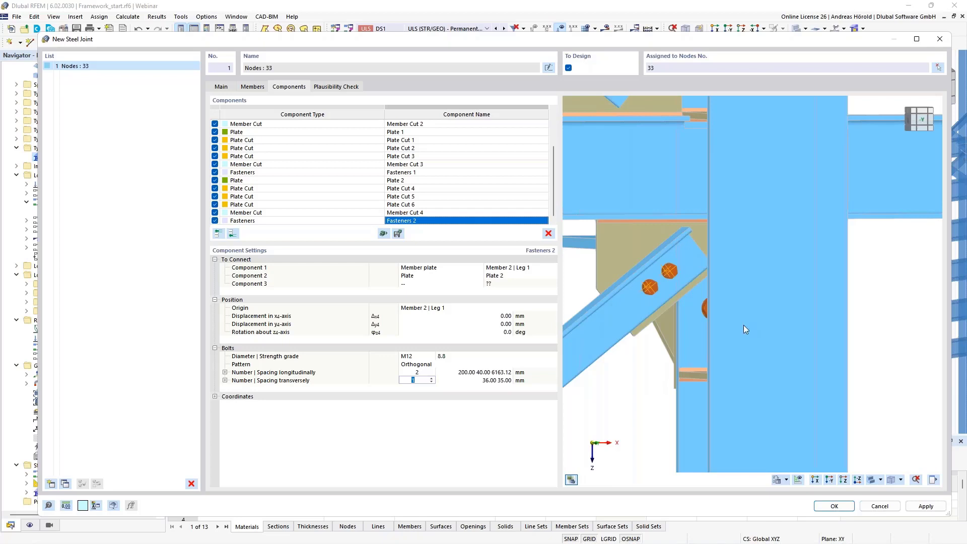
Review the finished joint with its plausibility check and accept the steel joint definition for node 33
{"action": "scroll", "coordinate": [675, 289], "scroll_direction": "down", "scroll_amount": 5}
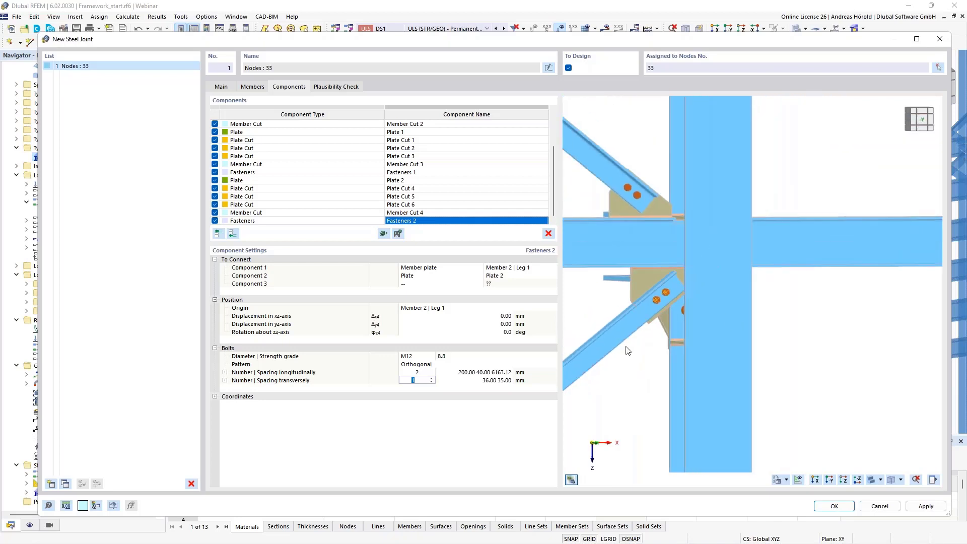
{"action": "middle_click_drag", "start_coordinate": [626, 346], "coordinate": [655, 337], "text": "ctrl"}
{"action": "scroll", "coordinate": [669, 348], "scroll_direction": "down", "scroll_amount": 2}
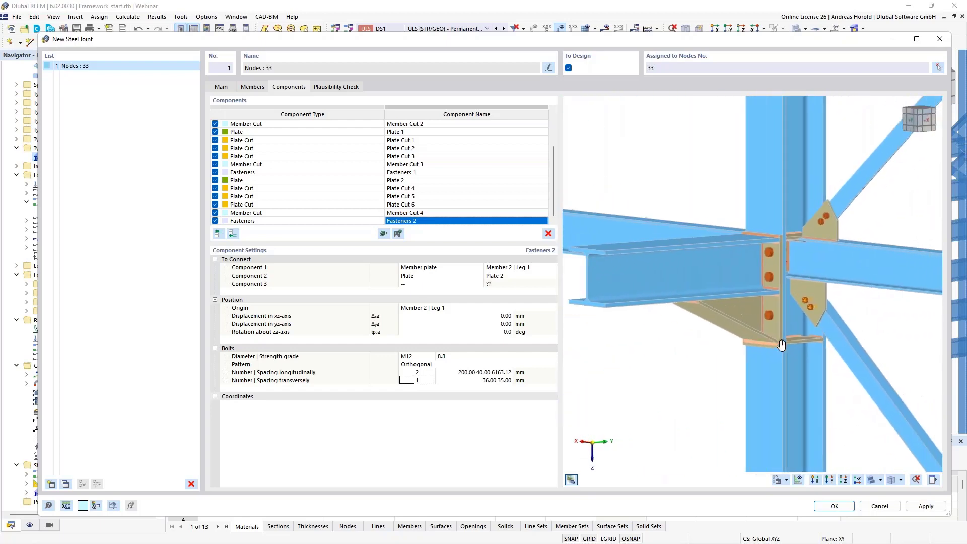
{"action": "left_click", "coordinate": [337, 87]}
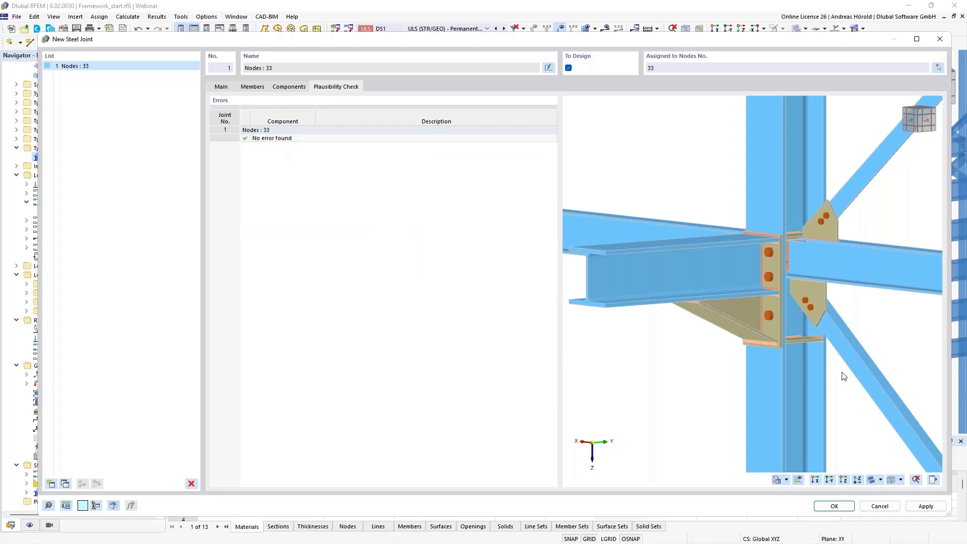
{"action": "left_click", "coordinate": [833, 508]}
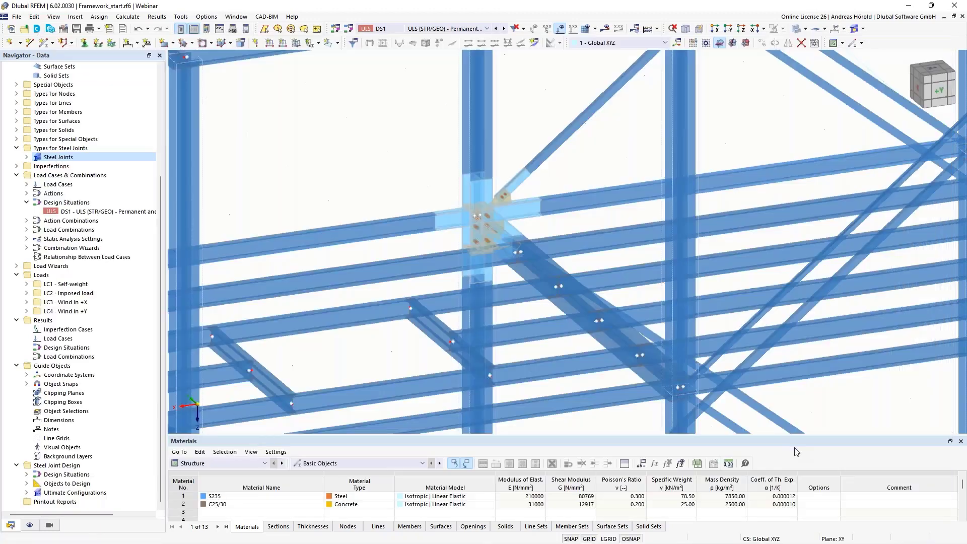
Compare the joint at node 33 with no joint model and the simplified joint model, and finish with the detailed joint model displayed
{"action": "scroll", "coordinate": [473, 221], "scroll_direction": "up", "scroll_amount": 4}
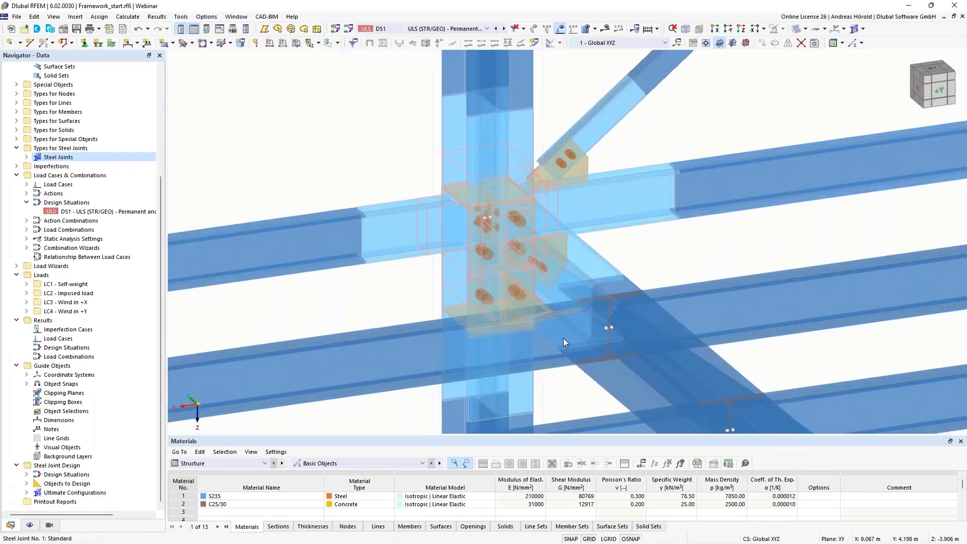
{"action": "middle_click_drag", "start_coordinate": [591, 340], "coordinate": [638, 295], "text": "ctrl"}
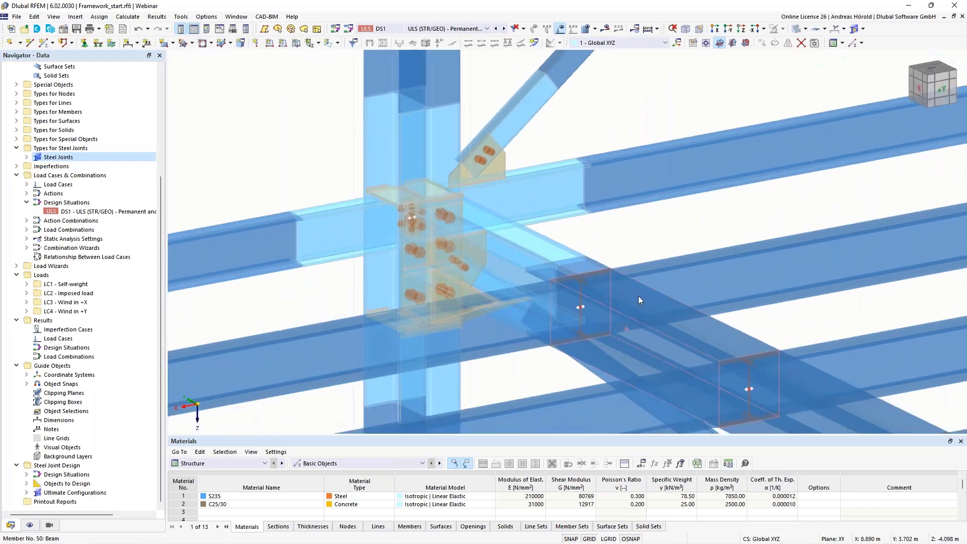
{"action": "left_click", "coordinate": [862, 31]}
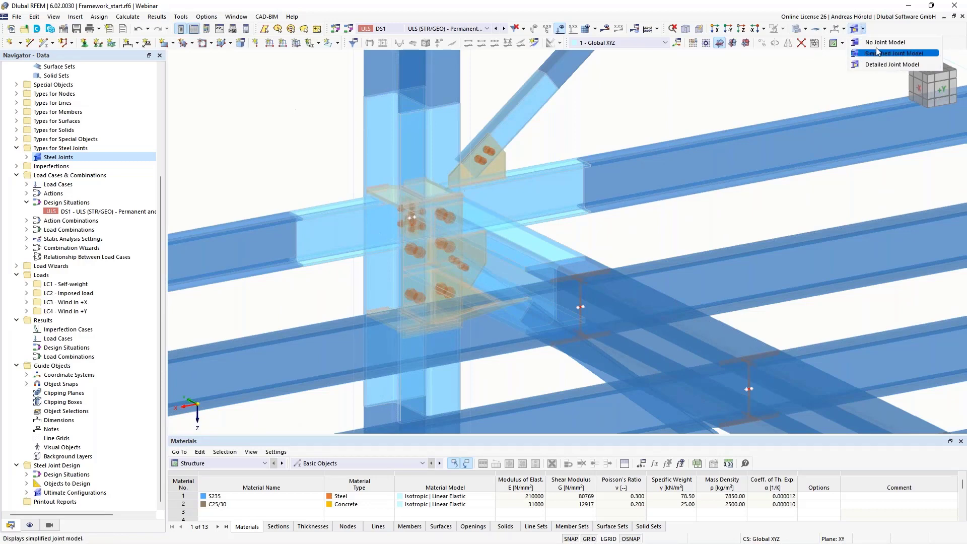
{"action": "left_click", "coordinate": [893, 44]}
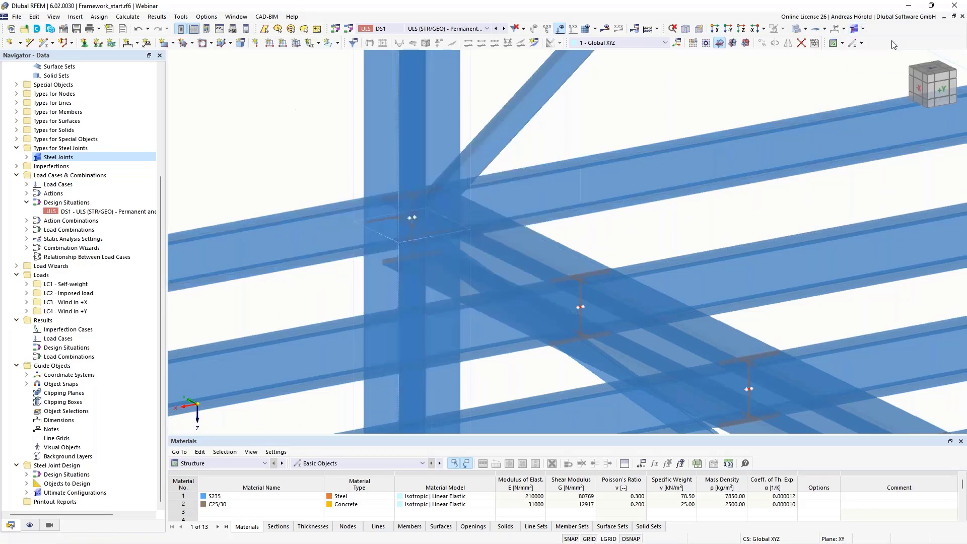
{"action": "left_click", "coordinate": [864, 29]}
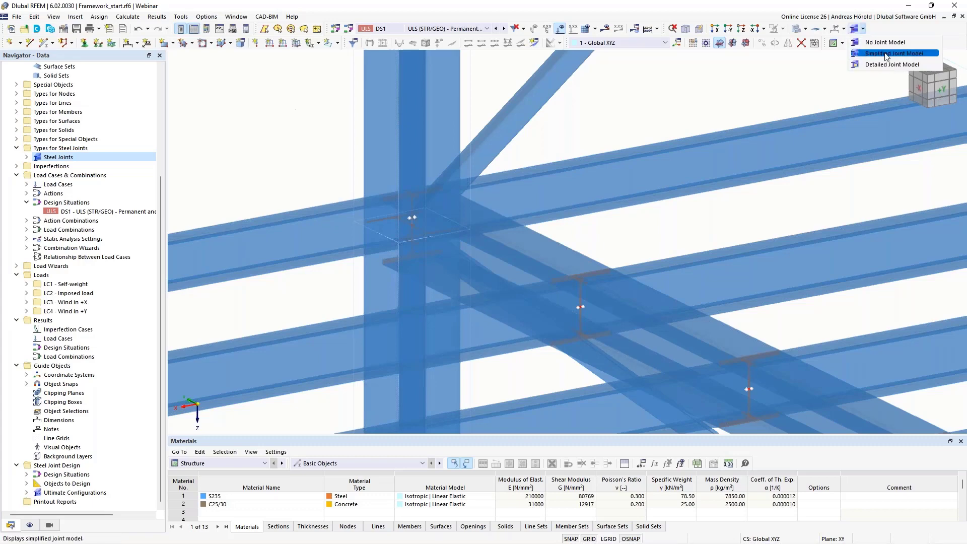
{"action": "left_click", "coordinate": [886, 55]}
{"action": "left_click", "coordinate": [864, 30]}
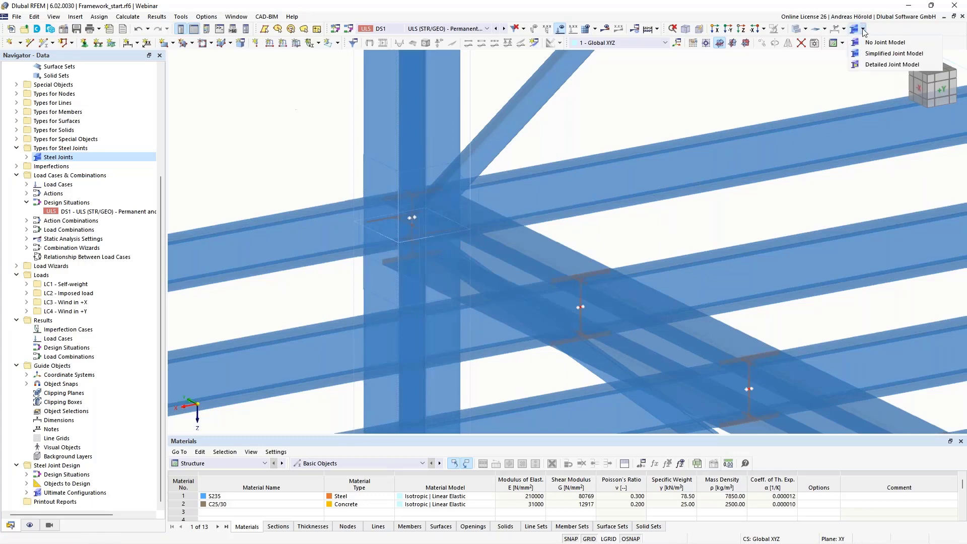
{"action": "left_click", "coordinate": [890, 65]}
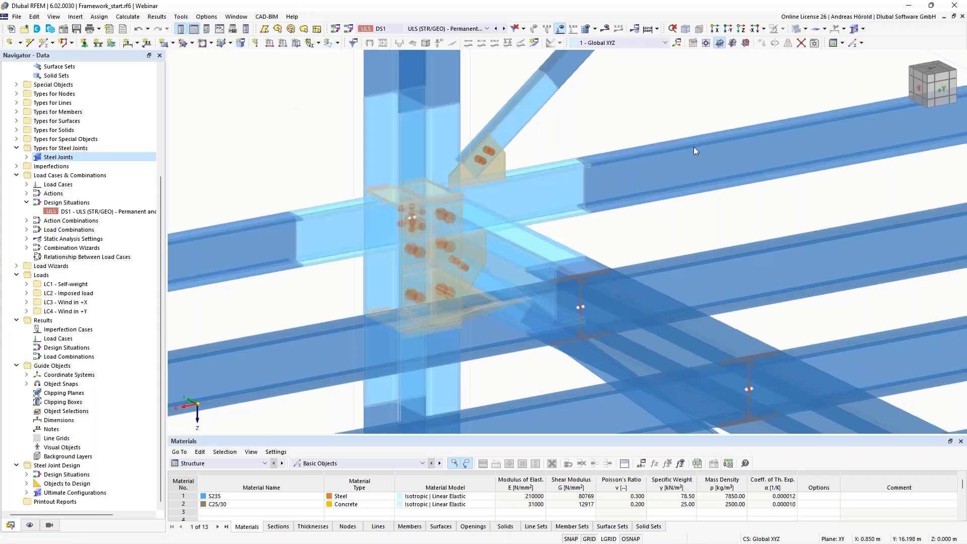
Edit the steel joint at node 33 and assign it additionally to nodes 8, 19 and 22
{"action": "scroll", "coordinate": [691, 149], "scroll_direction": "down", "scroll_amount": 4}
{"action": "middle_click_drag", "start_coordinate": [691, 149], "coordinate": [521, 156]}
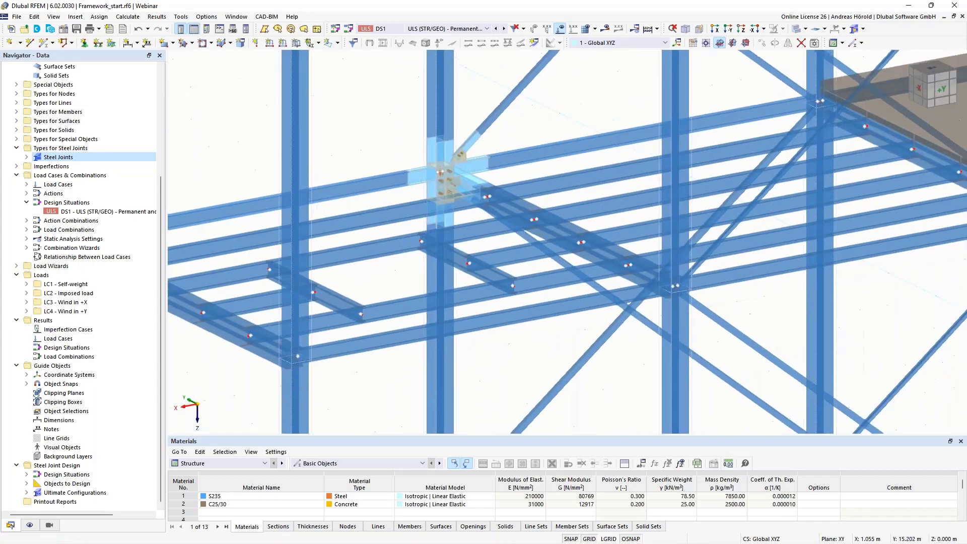
{"action": "scroll", "coordinate": [556, 164], "scroll_direction": "down", "scroll_amount": 1}
{"action": "middle_click_drag", "start_coordinate": [764, 170], "coordinate": [680, 162], "text": "ctrl"}
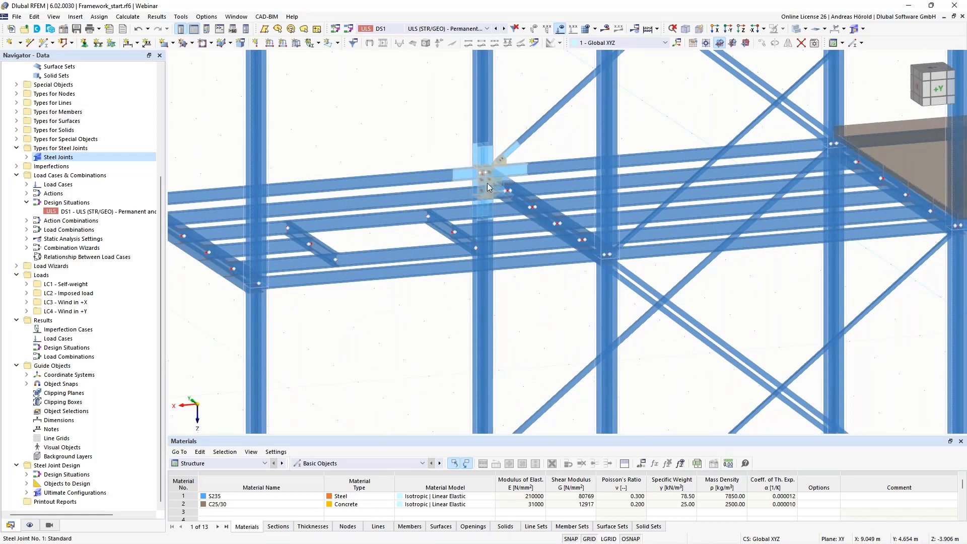
{"action": "middle_click_drag", "start_coordinate": [461, 197], "coordinate": [570, 224]}
{"action": "scroll", "coordinate": [570, 225], "scroll_direction": "up", "scroll_amount": 4}
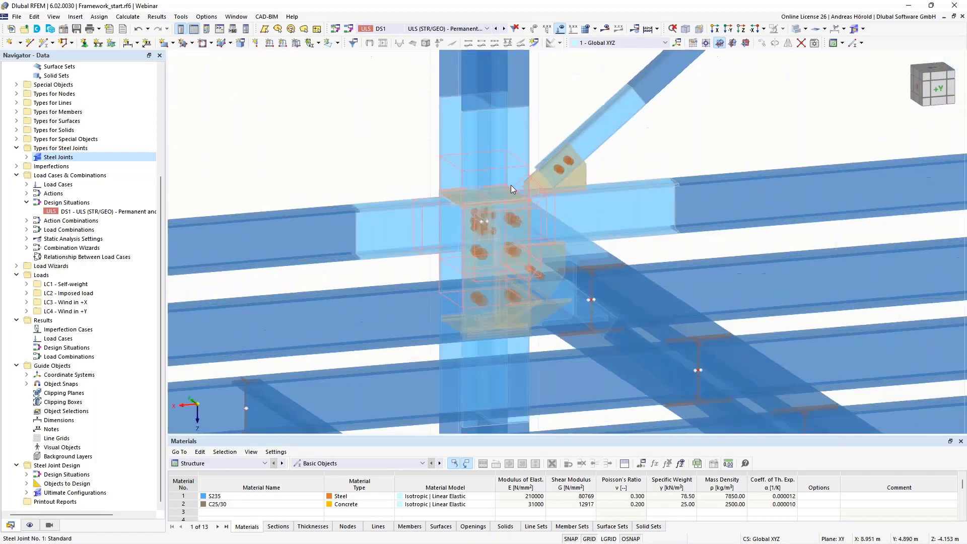
{"action": "double_click", "coordinate": [508, 169]}
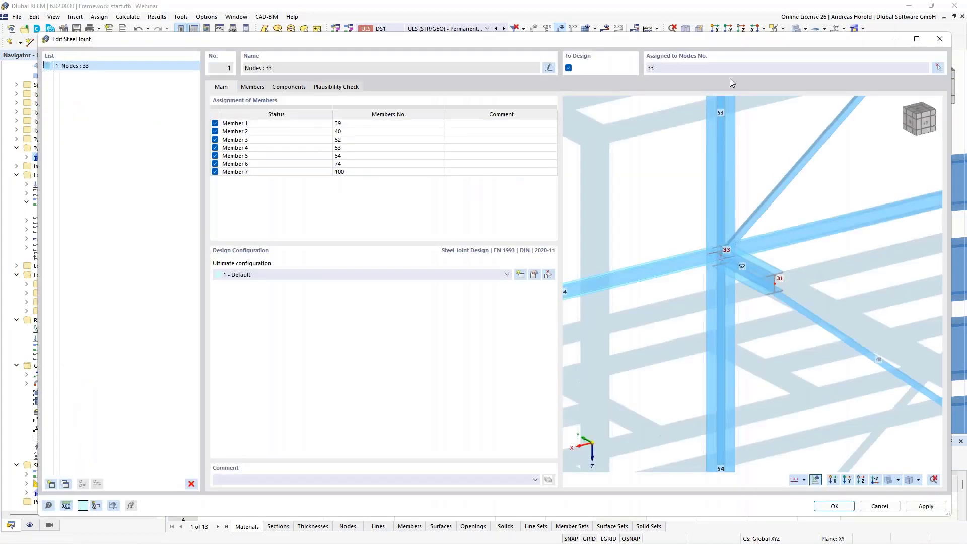
{"action": "left_click", "coordinate": [938, 68]}
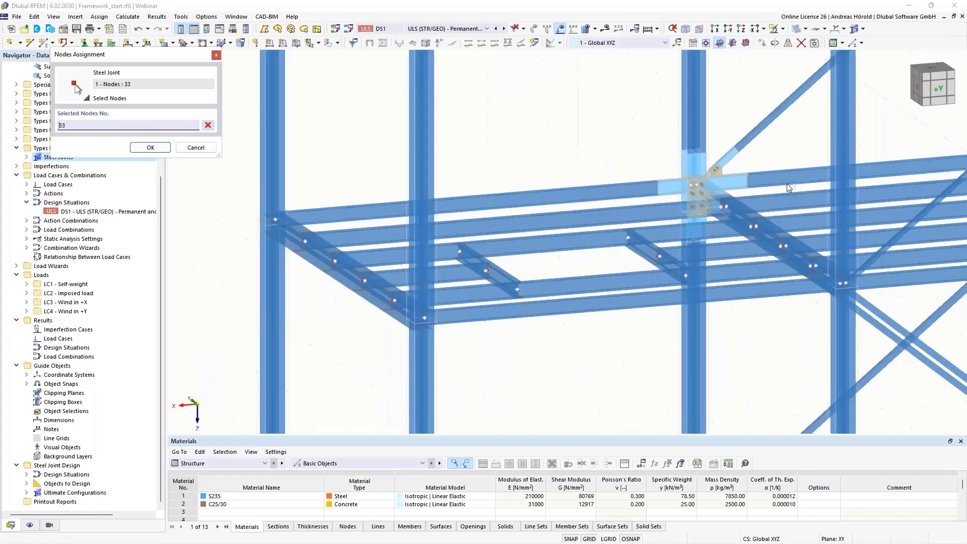
{"action": "middle_click_drag", "start_coordinate": [787, 184], "coordinate": [508, 201]}
{"action": "middle_click_drag", "start_coordinate": [802, 203], "coordinate": [758, 238]}
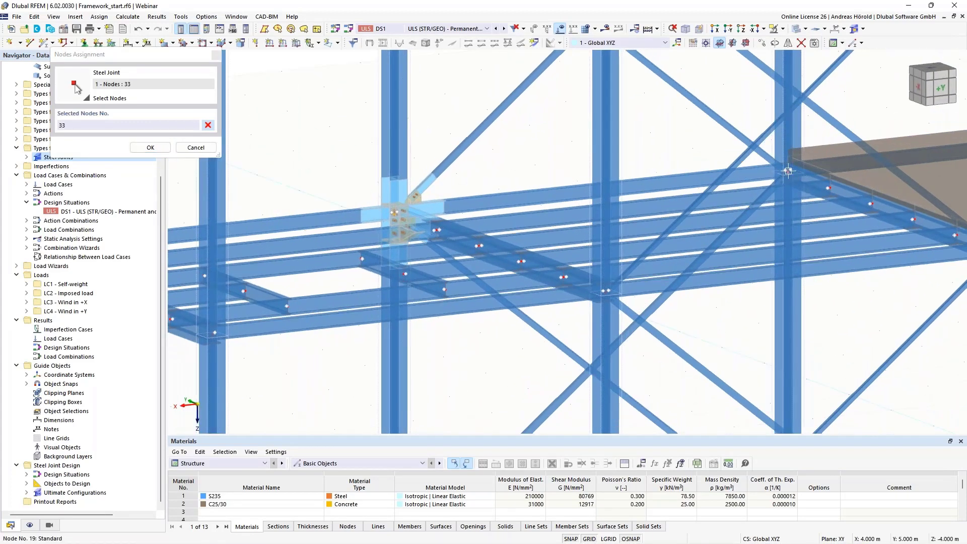
{"action": "scroll", "coordinate": [788, 171], "scroll_direction": "down", "scroll_amount": 4}
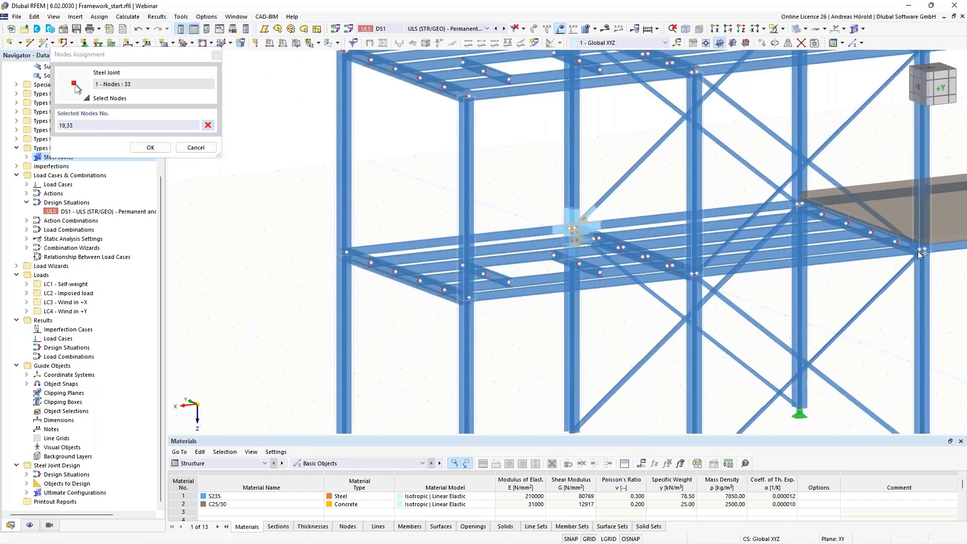
{"action": "left_click", "coordinate": [921, 249]}
{"action": "left_click", "coordinate": [694, 273]}
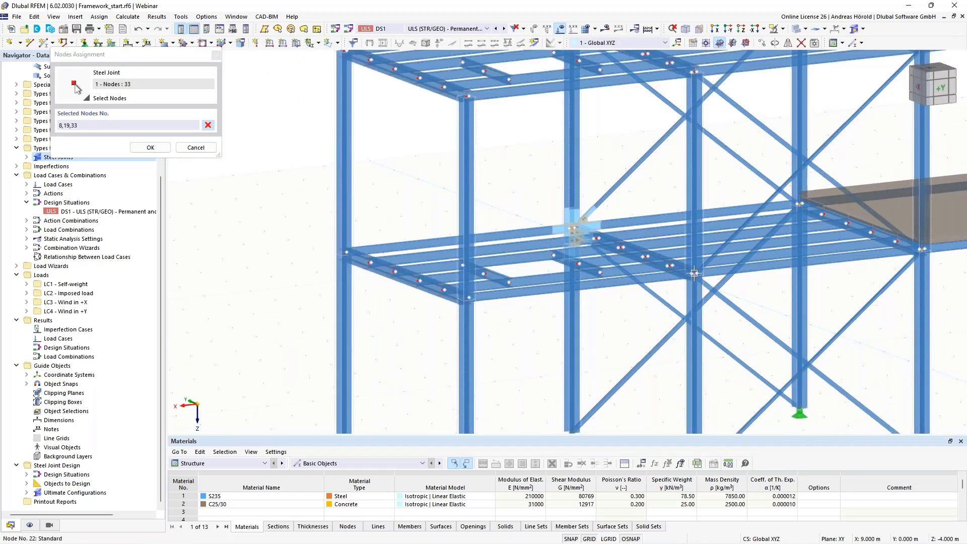
{"action": "left_click", "coordinate": [144, 147]}
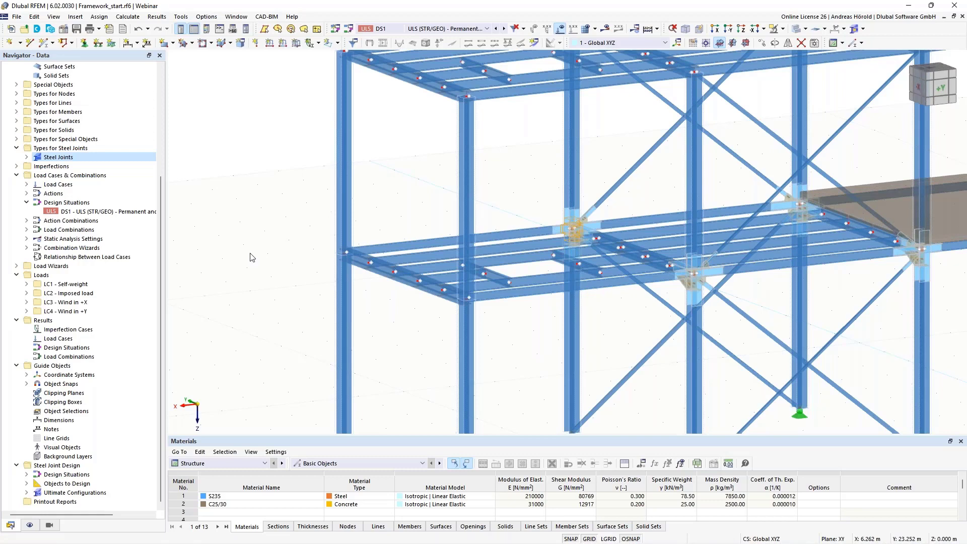
Show the Steel Joint Design input data in the table in place of the Structure data
{"action": "left_click", "coordinate": [231, 464]}
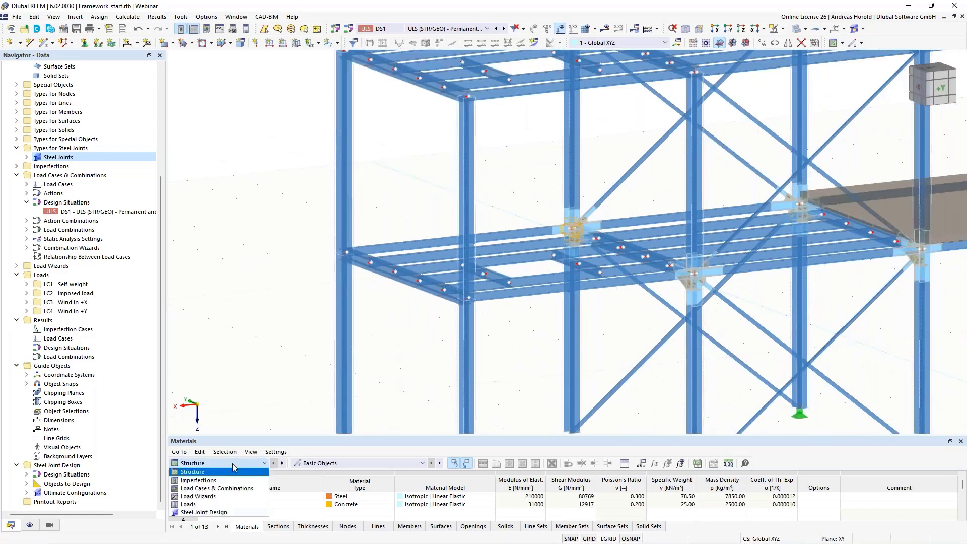
{"action": "left_click", "coordinate": [227, 512]}
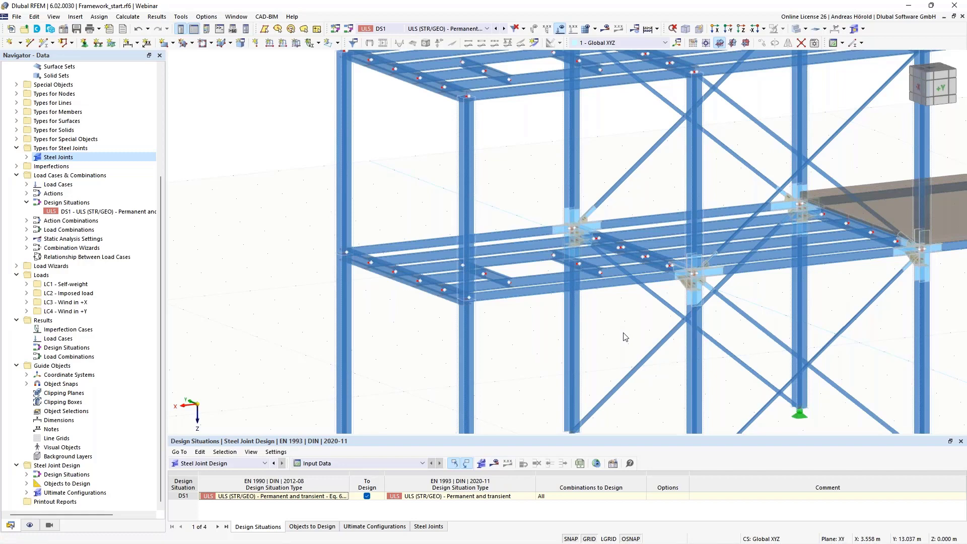
{"action": "middle_click_drag", "start_coordinate": [621, 330], "coordinate": [516, 331]}
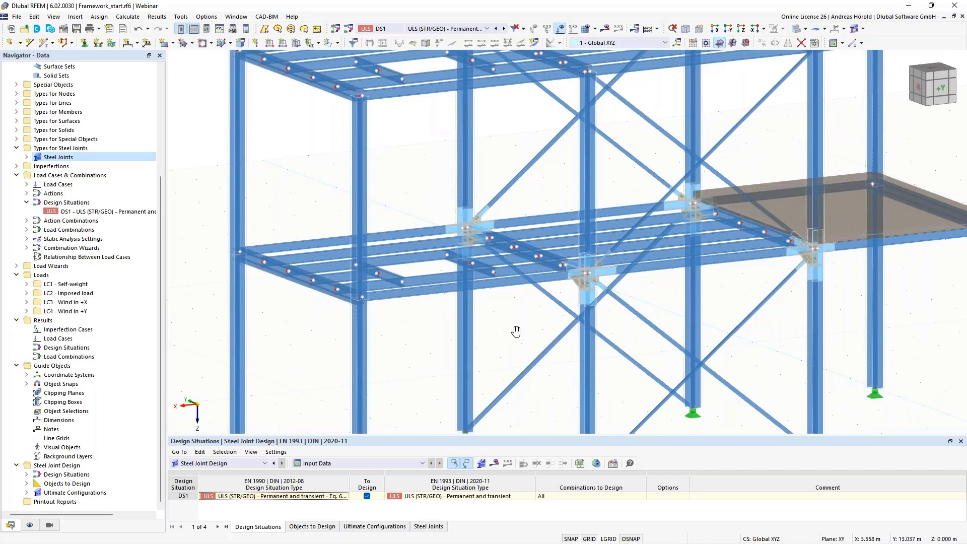
Switch to the already calculated model "Framework_finished_with results.rf6" to see its steel joint design results
{"action": "scroll", "coordinate": [83, 201], "scroll_direction": "up", "scroll_amount": 5}
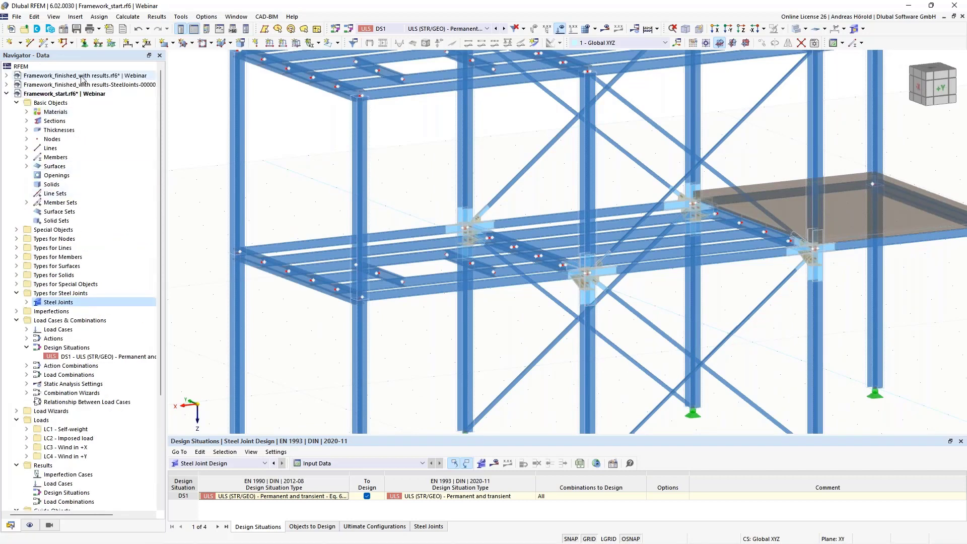
{"action": "left_click", "coordinate": [82, 77]}
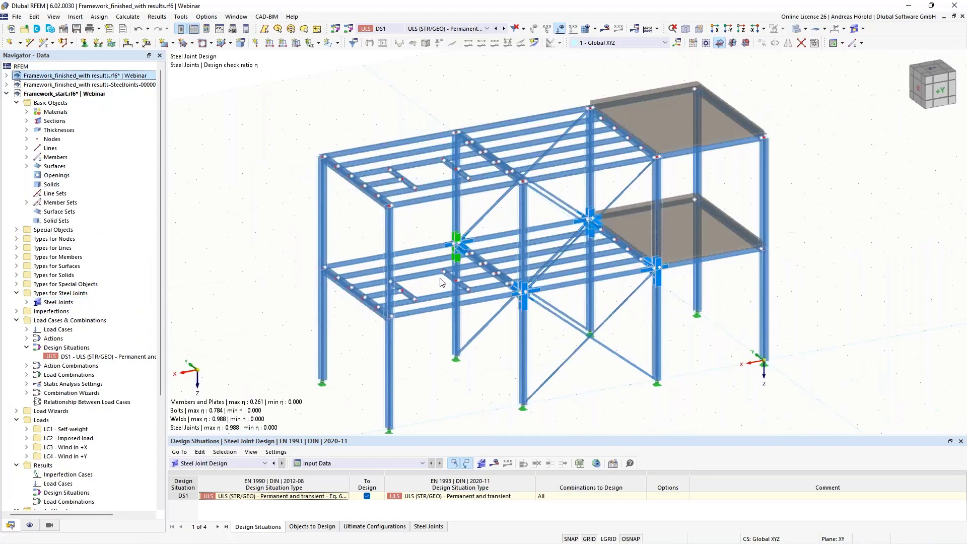
{"action": "scroll", "coordinate": [451, 343], "scroll_direction": "up", "scroll_amount": 4}
{"action": "scroll", "coordinate": [455, 347], "scroll_direction": "down", "scroll_amount": 5}
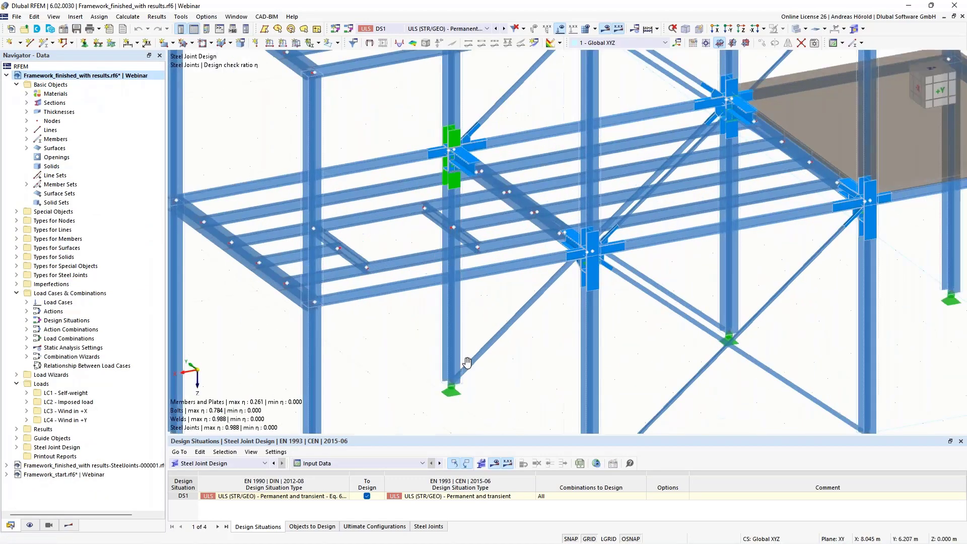
{"action": "middle_click_drag", "start_coordinate": [454, 346], "coordinate": [434, 319], "text": "ctrl"}
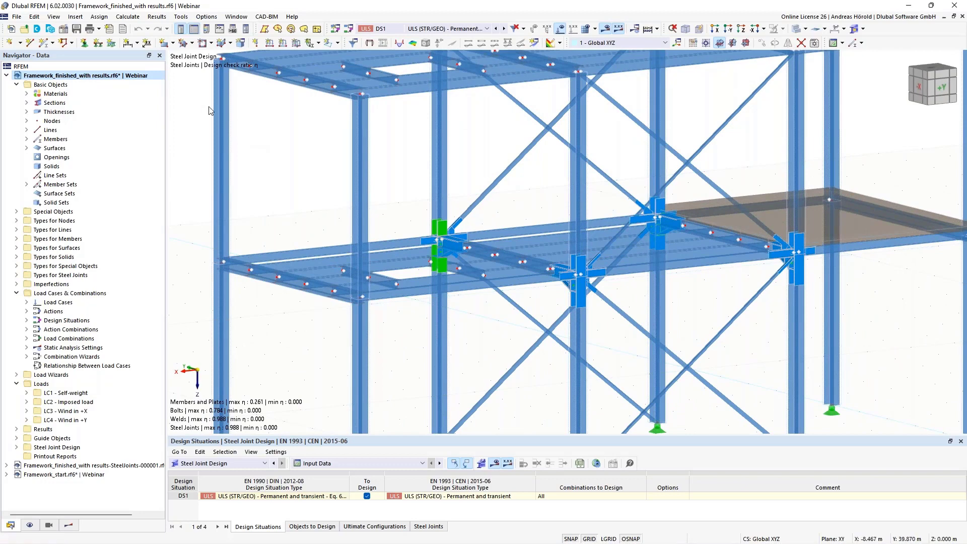
Display the color scale of the steel joint design checks beside the model and examine the colored joints against it
{"action": "left_click", "coordinate": [206, 29]}
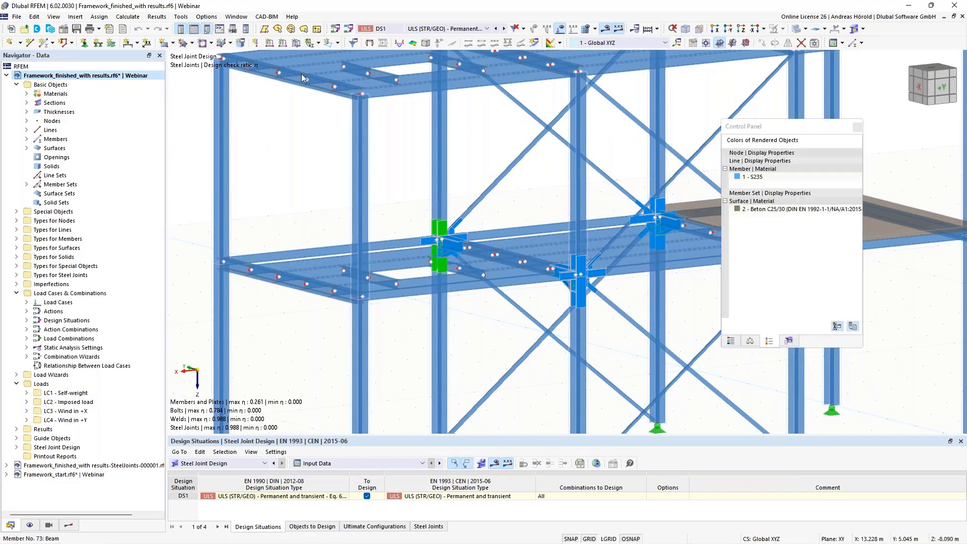
{"action": "left_click", "coordinate": [730, 341]}
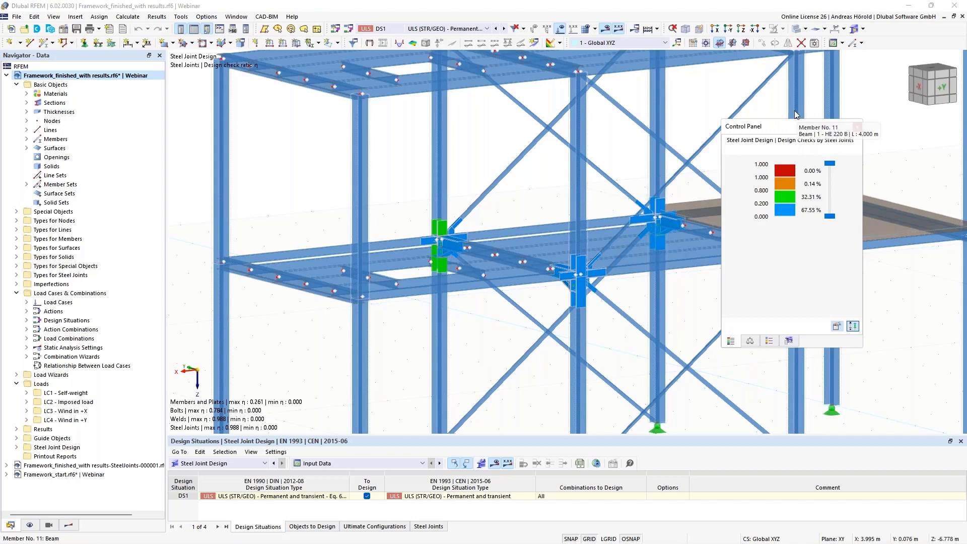
{"action": "left_click_drag", "start_coordinate": [774, 125], "coordinate": [863, 138]}
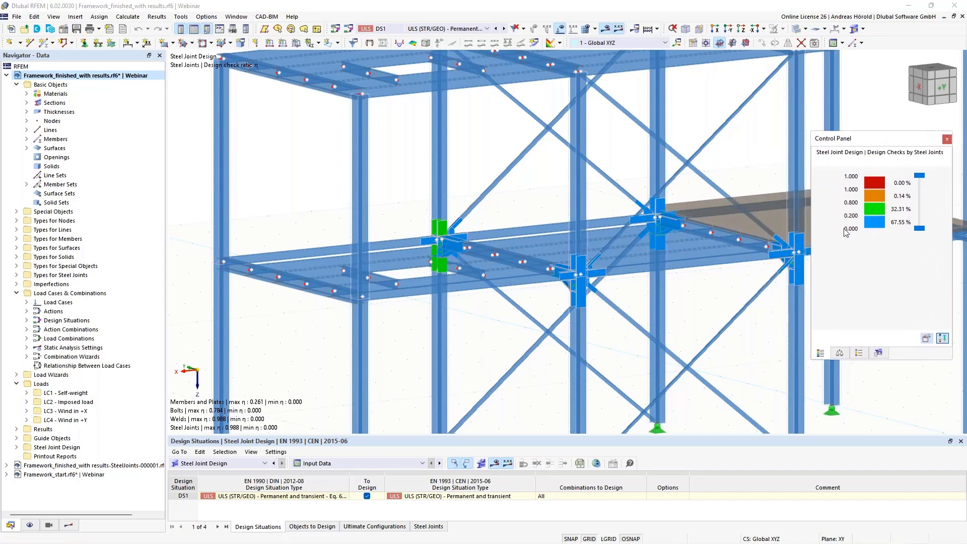
{"action": "scroll", "coordinate": [438, 261], "scroll_direction": "up", "scroll_amount": 4}
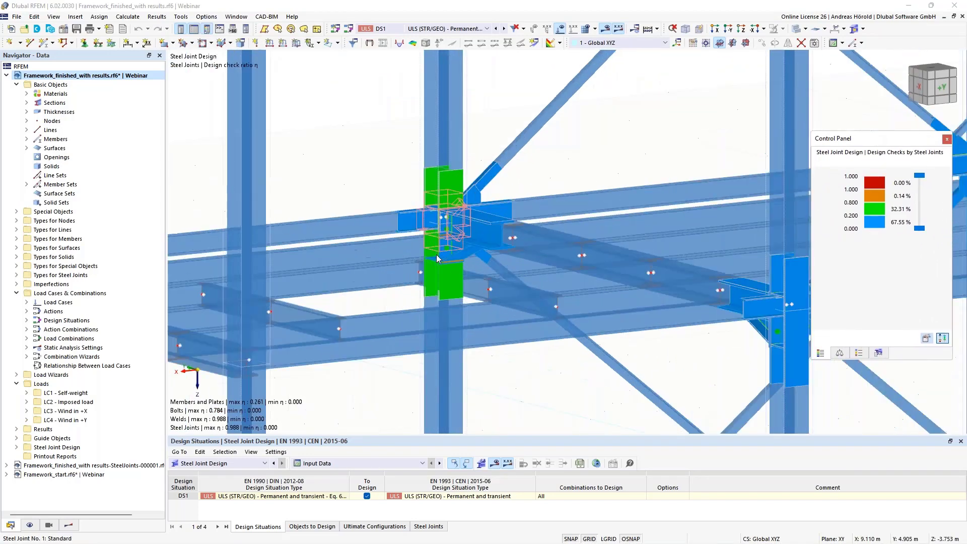
{"action": "scroll", "coordinate": [436, 255], "scroll_direction": "up", "scroll_amount": 2}
{"action": "scroll", "coordinate": [455, 293], "scroll_direction": "down", "scroll_amount": 2}
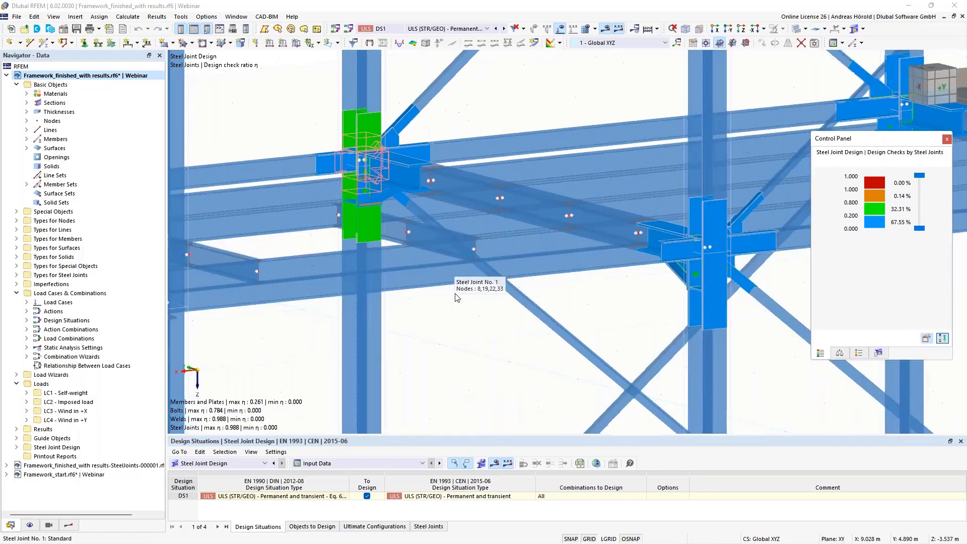
{"action": "scroll", "coordinate": [455, 293], "scroll_direction": "down", "scroll_amount": 2}
{"action": "middle_click_drag", "start_coordinate": [510, 265], "coordinate": [468, 261]}
Enlarge the results table and show the Stress-Strain Analysis results of the Steel Joint Design
{"action": "left_click_drag", "start_coordinate": [385, 439], "coordinate": [322, 369]}
{"action": "left_click", "coordinate": [310, 396]}
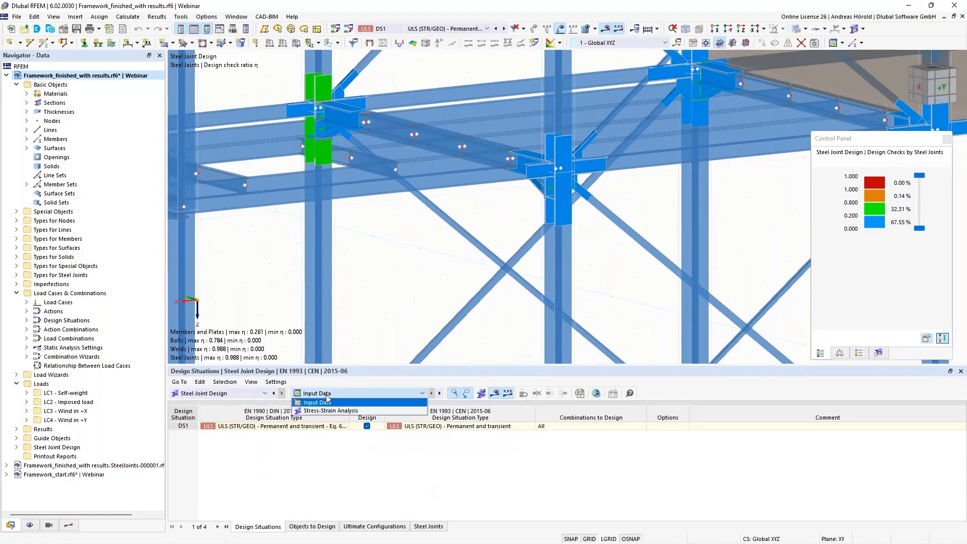
{"action": "left_click", "coordinate": [330, 411]}
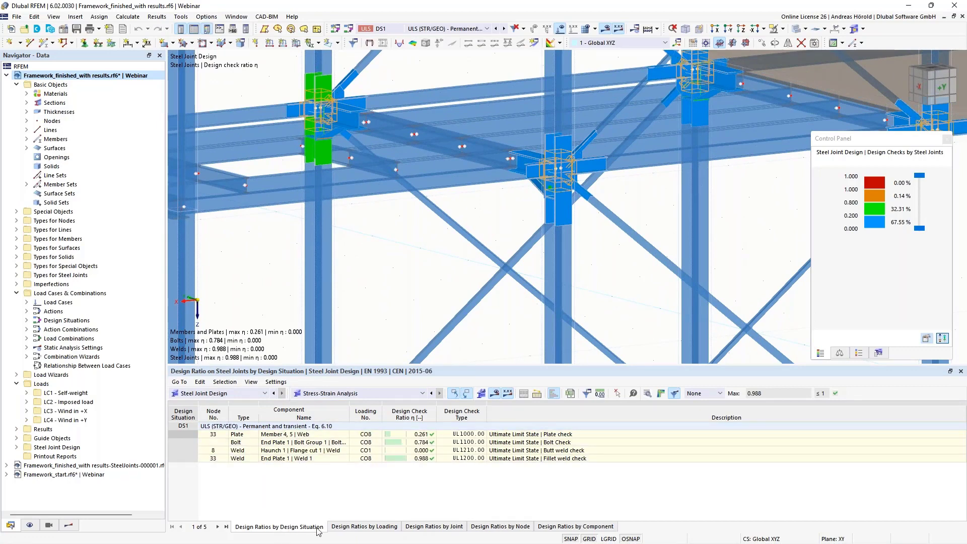
Review the design ratios by loading, joint, node and component, and return to those by design situation
{"action": "left_click", "coordinate": [385, 527]}
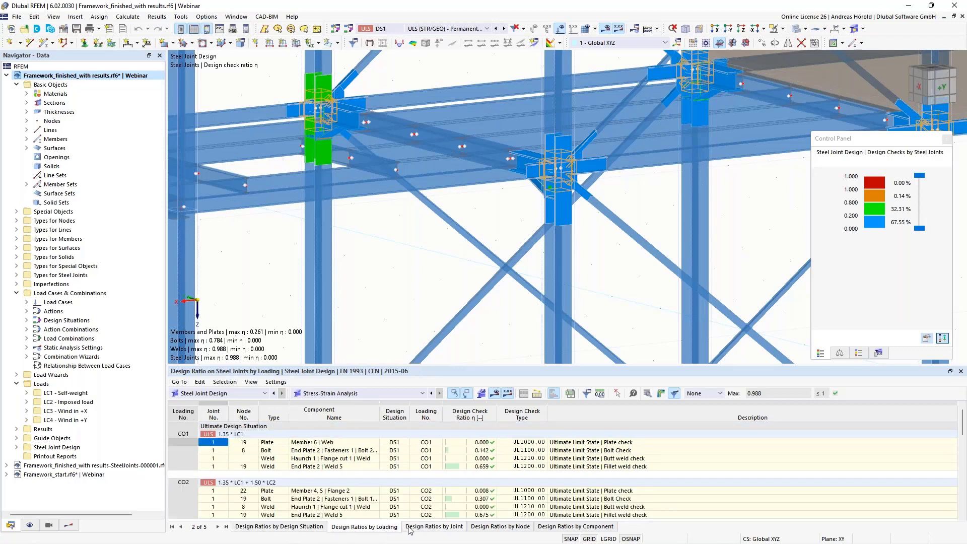
{"action": "left_click", "coordinate": [440, 529]}
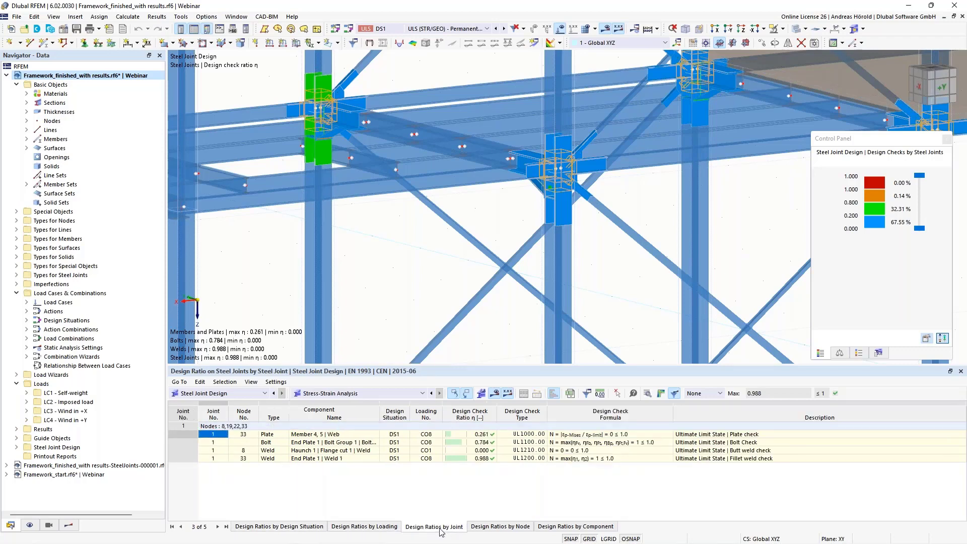
{"action": "left_click", "coordinate": [497, 529]}
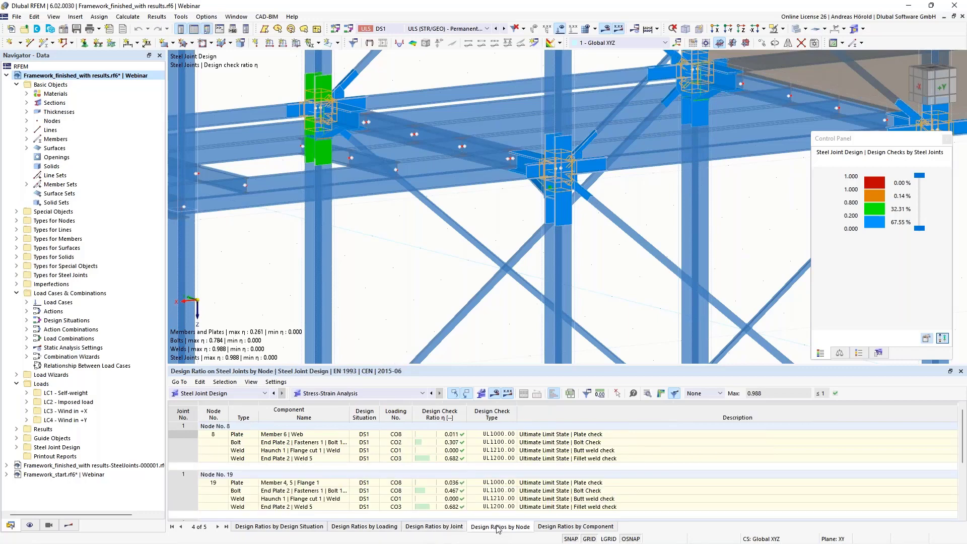
{"action": "left_click", "coordinate": [571, 530]}
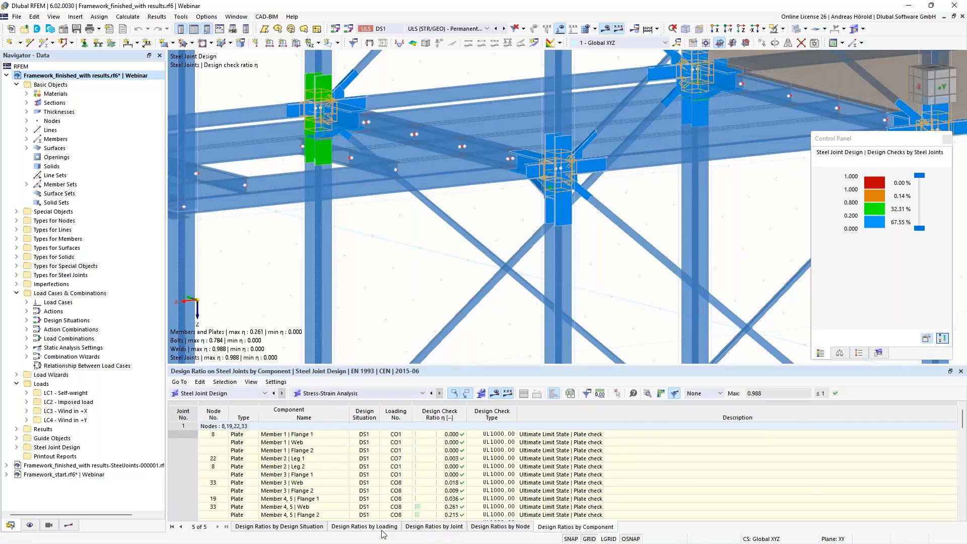
{"action": "left_click", "coordinate": [267, 527]}
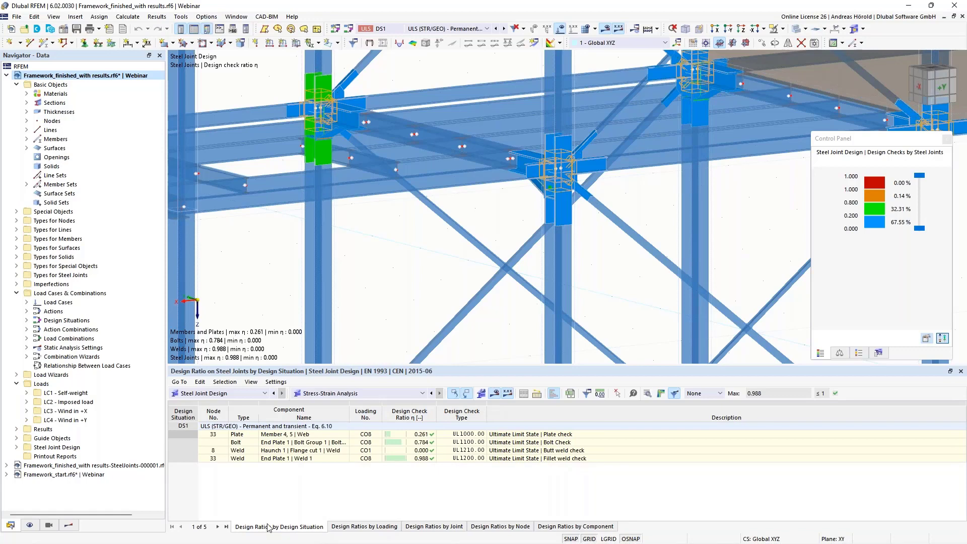
Open the design check details of the End Plate 1 bolt at node 33 and read through its resistance formulas in a wider window
{"action": "left_click", "coordinate": [416, 443]}
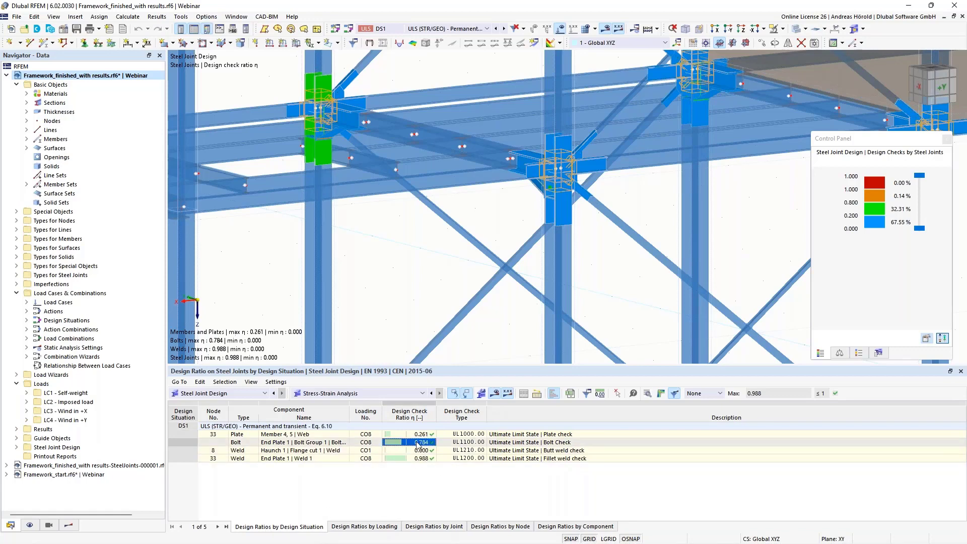
{"action": "left_click", "coordinate": [647, 394]}
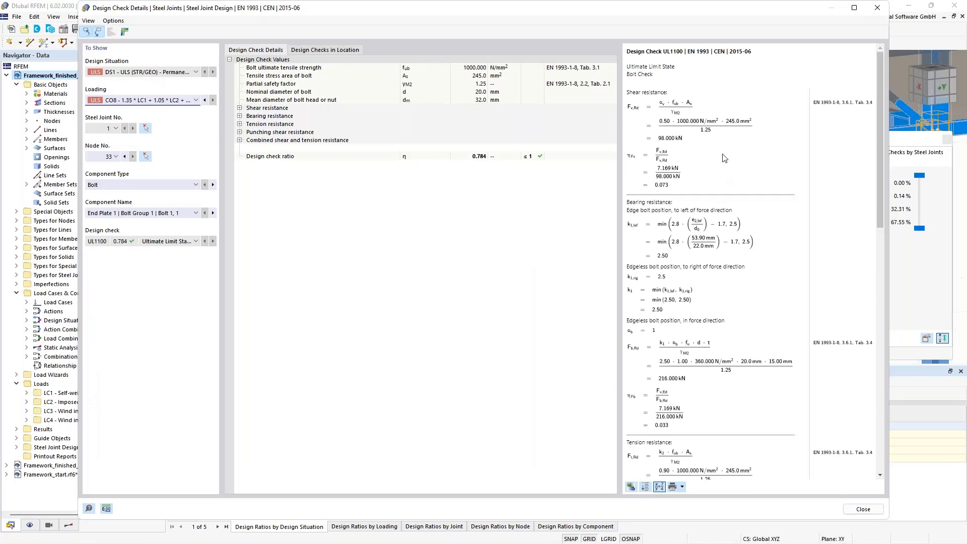
{"action": "scroll", "coordinate": [724, 158], "scroll_direction": "down", "scroll_amount": 5}
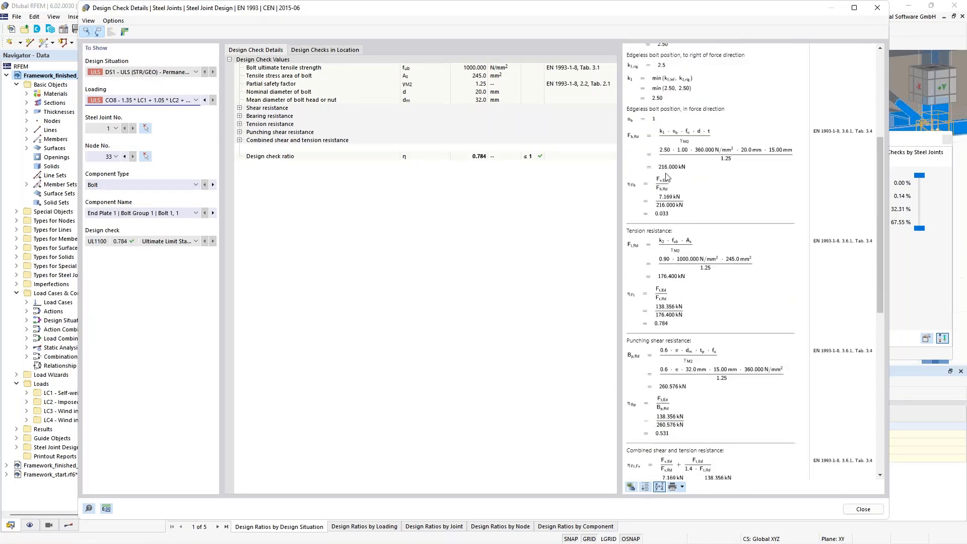
{"action": "scroll", "coordinate": [818, 264], "scroll_direction": "down", "scroll_amount": 6}
{"action": "scroll", "coordinate": [823, 221], "scroll_direction": "down", "scroll_amount": 2}
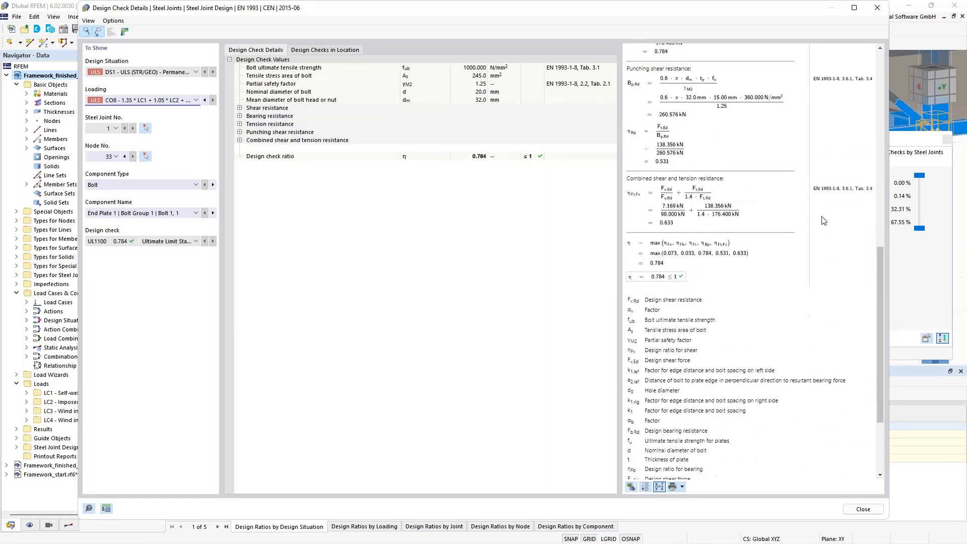
{"action": "scroll", "coordinate": [771, 279], "scroll_direction": "up", "scroll_amount": 15}
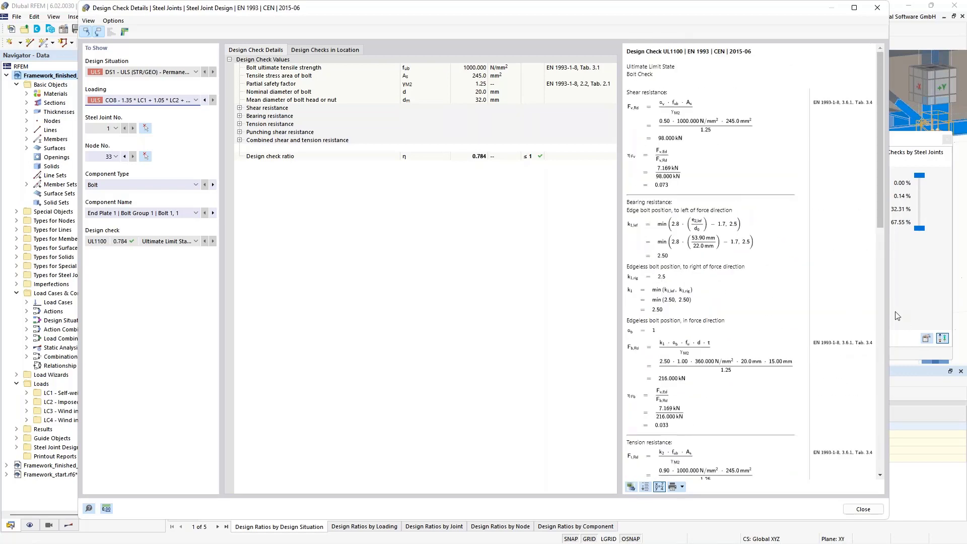
{"action": "left_click_drag", "start_coordinate": [890, 310], "coordinate": [945, 313]}
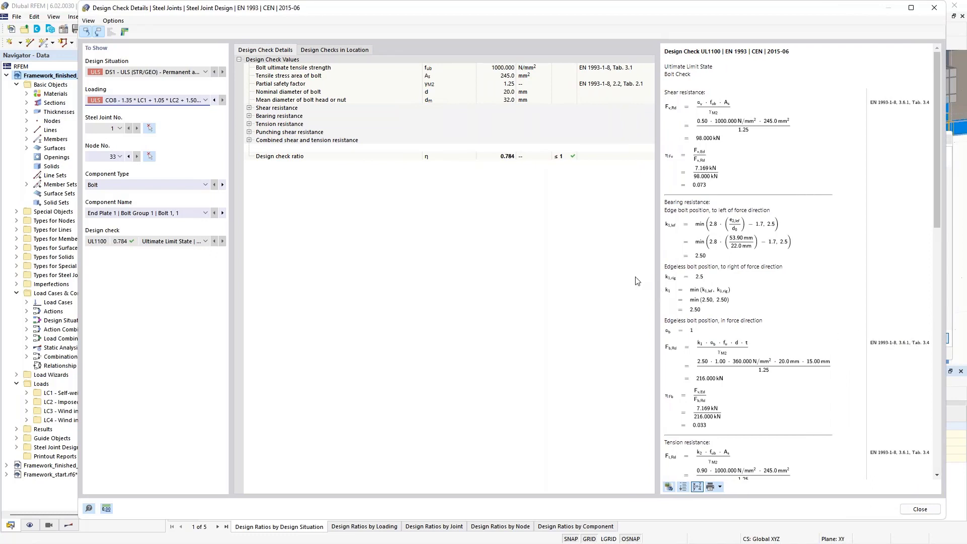
Review the design check details for the plate and weld component types, and close the details
{"action": "left_click", "coordinate": [113, 185]}
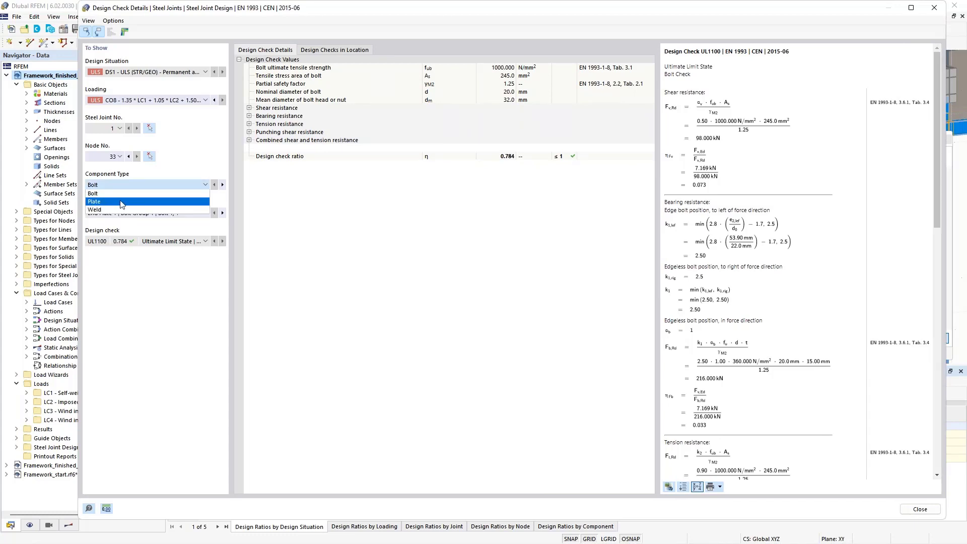
{"action": "left_click", "coordinate": [121, 202]}
{"action": "left_click", "coordinate": [116, 187]}
{"action": "left_click", "coordinate": [120, 210]}
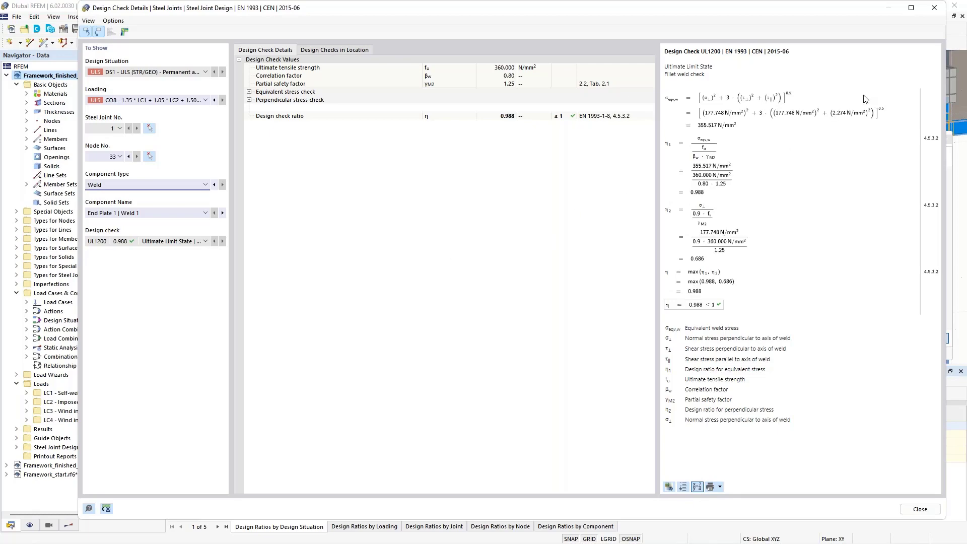
{"action": "left_click", "coordinate": [934, 7]}
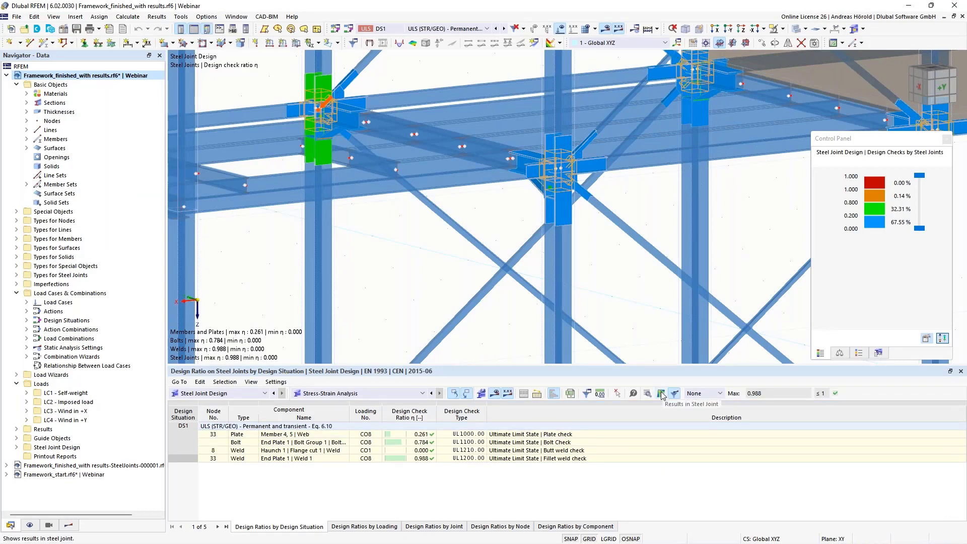
Open the results in the steel joint at node 33 and examine the equivalent plastic strains around the column web, end plate and haunch
{"action": "left_click", "coordinate": [661, 394]}
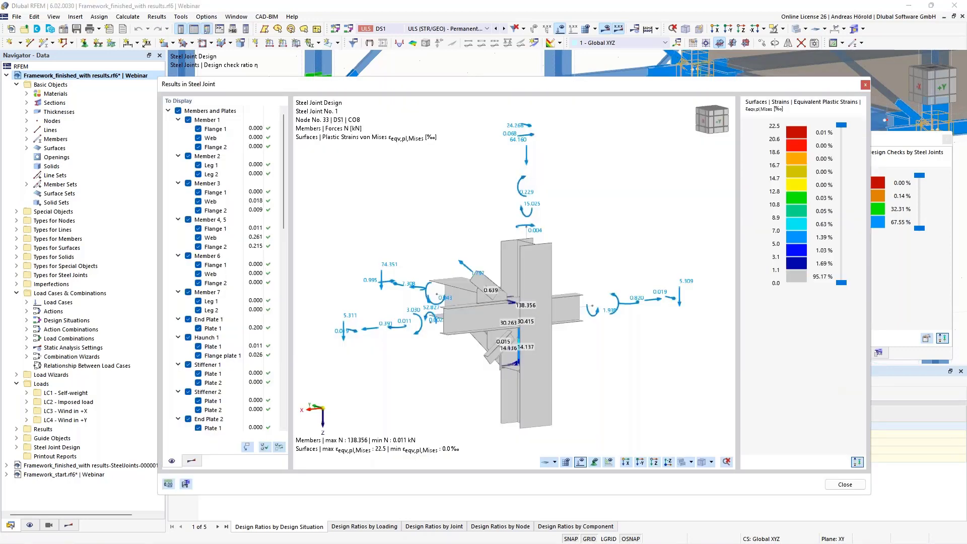
{"action": "scroll", "coordinate": [539, 325], "scroll_direction": "up", "scroll_amount": 5}
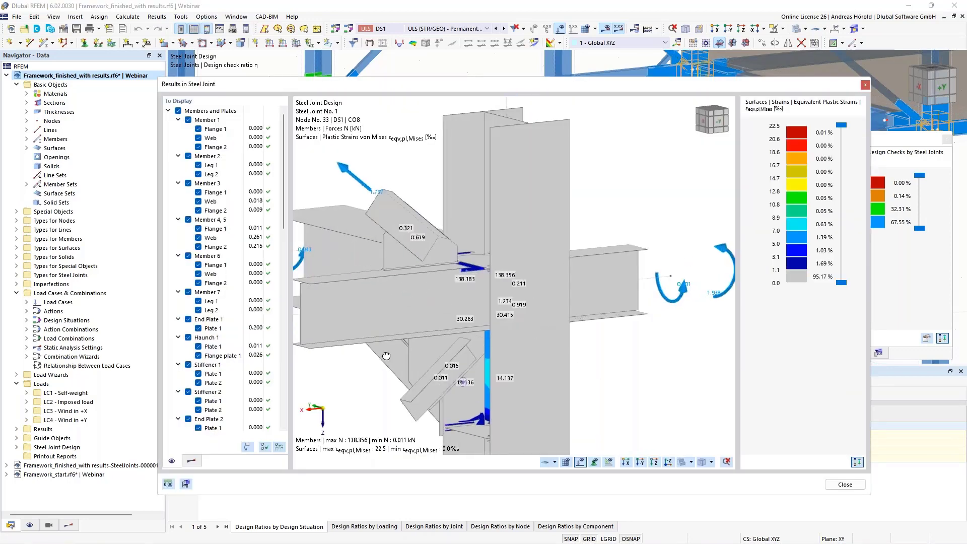
{"action": "middle_click_drag", "start_coordinate": [387, 356], "coordinate": [643, 353], "text": "ctrl"}
{"action": "middle_click_drag", "start_coordinate": [422, 358], "coordinate": [545, 360], "text": "ctrl"}
{"action": "middle_click_drag", "start_coordinate": [460, 362], "coordinate": [506, 358]}
{"action": "scroll", "coordinate": [506, 297], "scroll_direction": "down", "scroll_amount": 4}
{"action": "scroll", "coordinate": [512, 259], "scroll_direction": "up", "scroll_amount": 2}
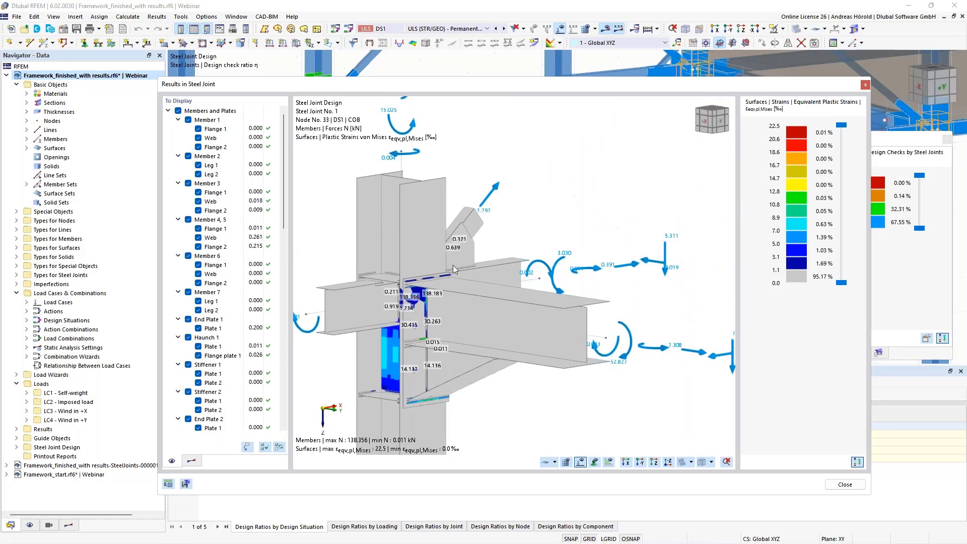
{"action": "scroll", "coordinate": [489, 351], "scroll_direction": "up", "scroll_amount": 2}
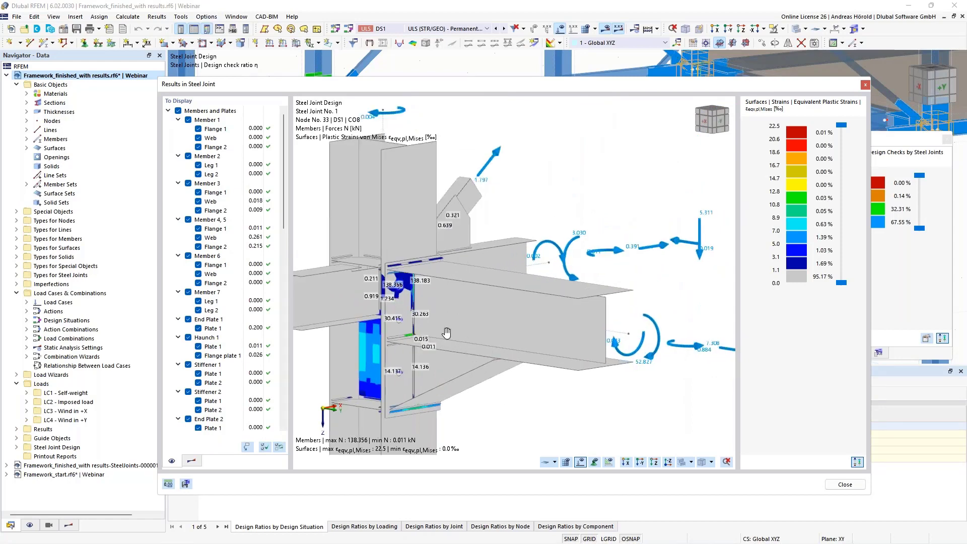
{"action": "middle_click_drag", "start_coordinate": [442, 328], "coordinate": [526, 272]}
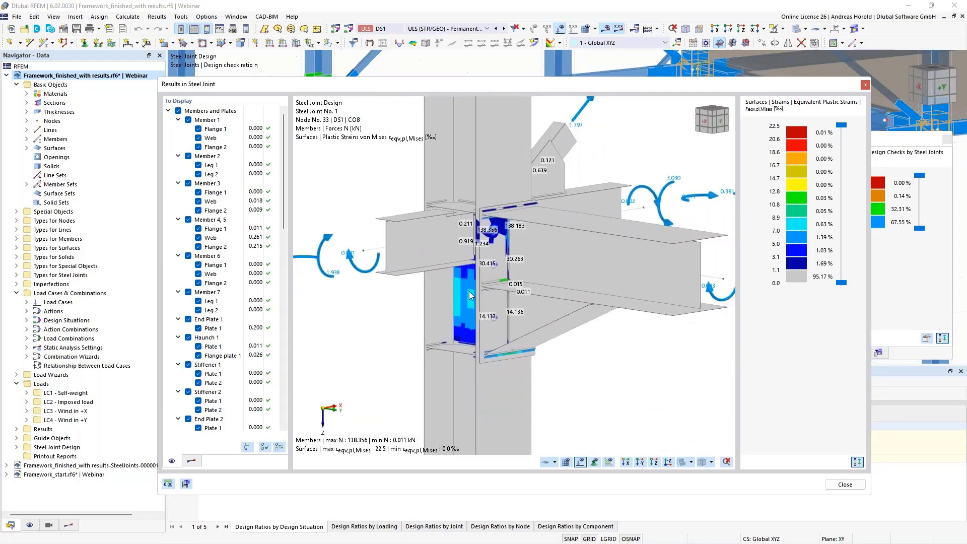
{"action": "middle_click_drag", "start_coordinate": [489, 338], "coordinate": [533, 321], "text": "ctrl"}
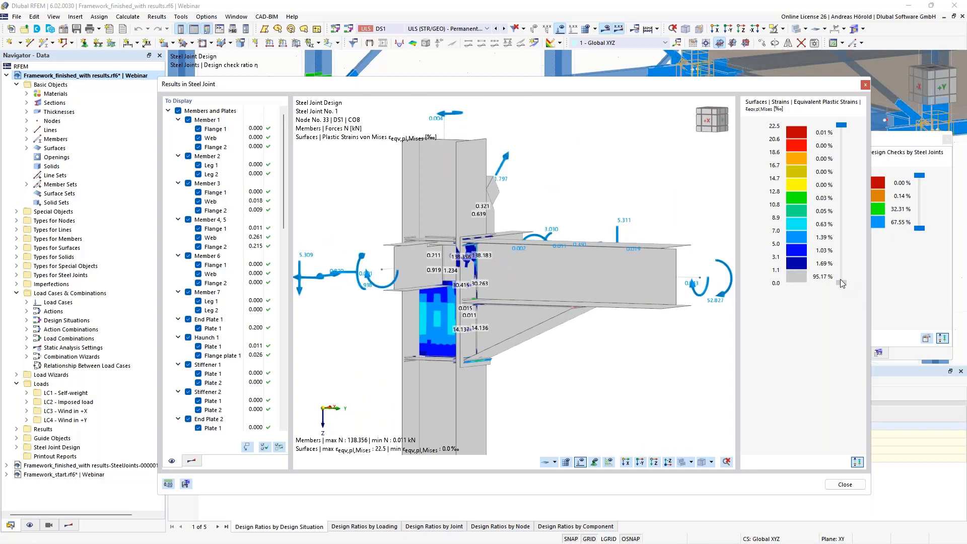
{"action": "mouse_move", "coordinate": [839, 281]}
{"action": "left_mouse_down"}
{"action": "mouse_move", "coordinate": [841, 246]}
{"action": "mouse_move", "coordinate": [841, 284]}
{"action": "left_mouse_up"}
{"action": "scroll", "coordinate": [401, 303], "scroll_direction": "up", "scroll_amount": 2}
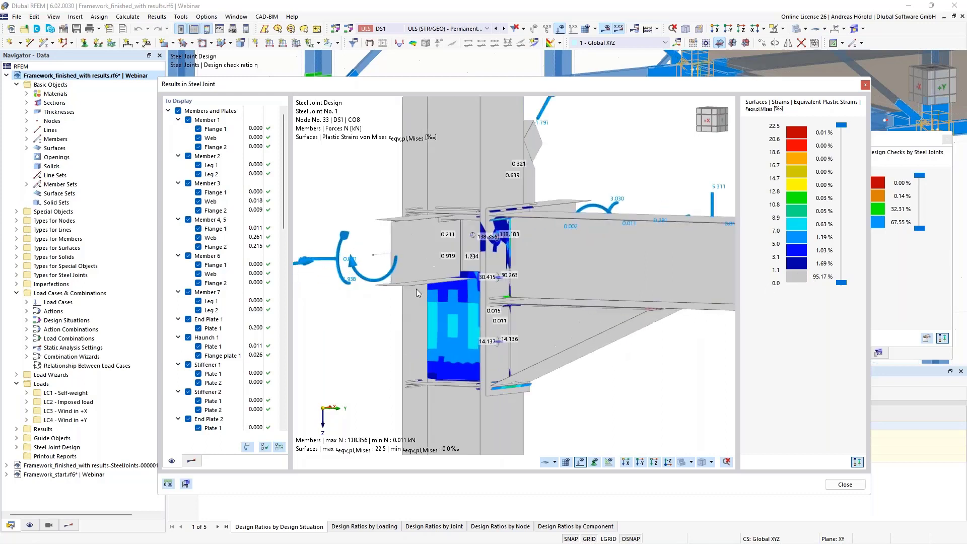
Hide all members and plates to examine the plastic strains in the welds, and restore their display before closing the joint results
{"action": "left_click", "coordinate": [178, 112]}
{"action": "left_click", "coordinate": [178, 111]}
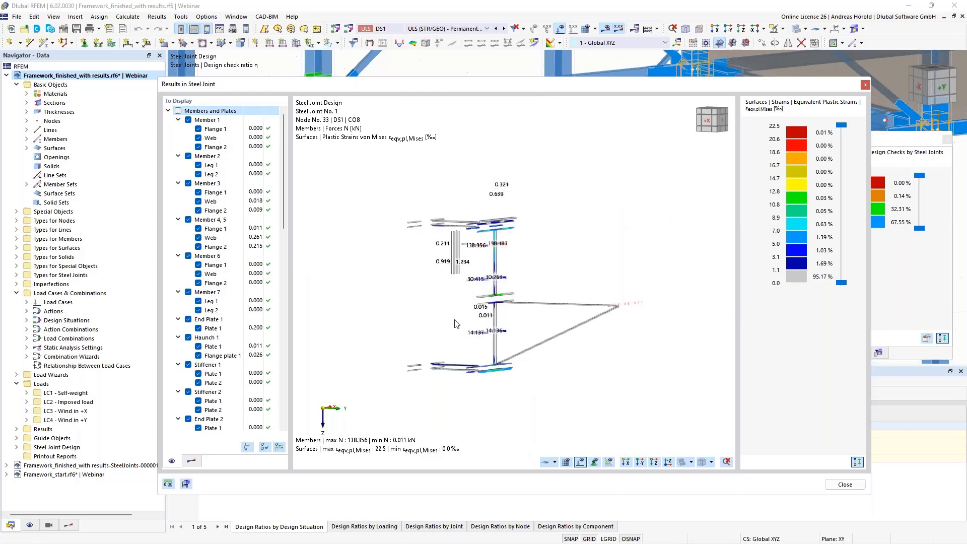
{"action": "scroll", "coordinate": [460, 335], "scroll_direction": "up", "scroll_amount": 3}
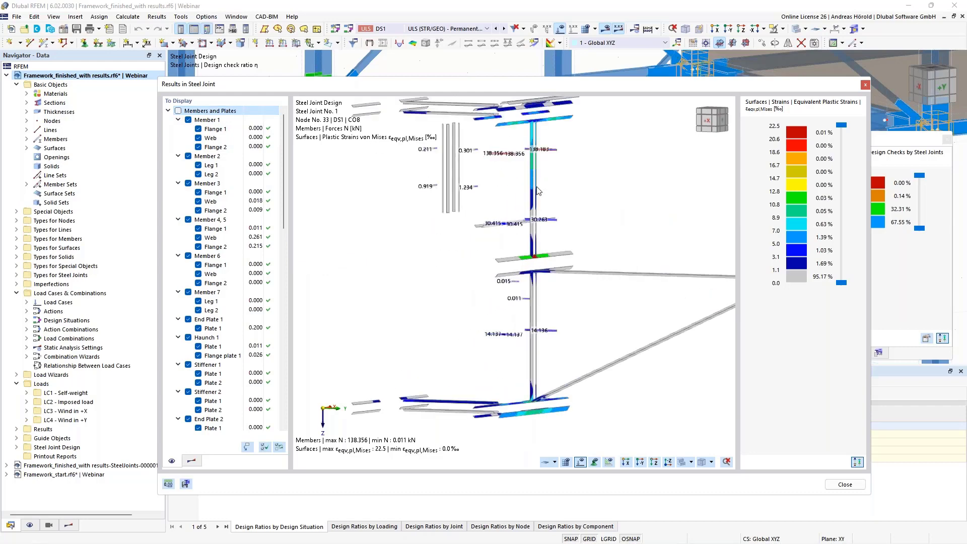
{"action": "scroll", "coordinate": [534, 226], "scroll_direction": "down", "scroll_amount": 2}
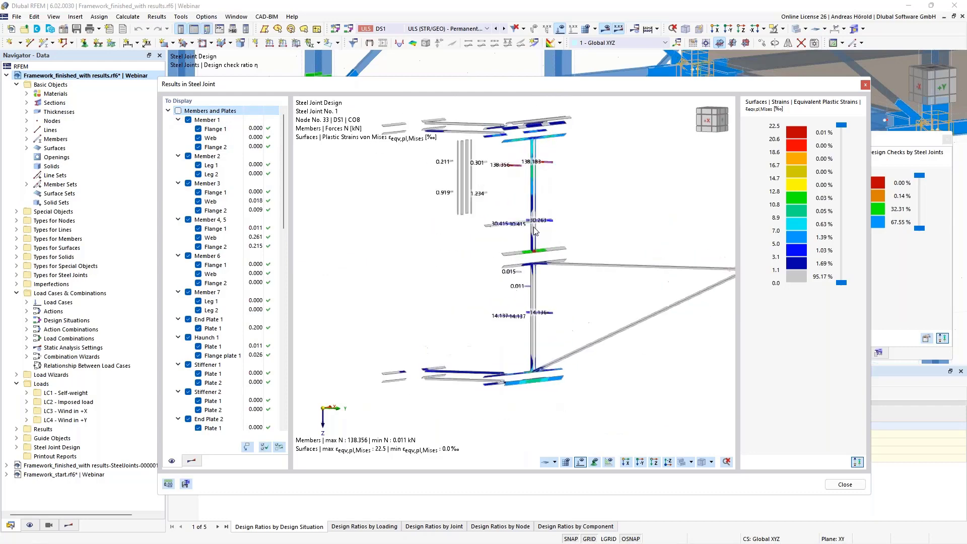
{"action": "scroll", "coordinate": [535, 229], "scroll_direction": "up", "scroll_amount": 3}
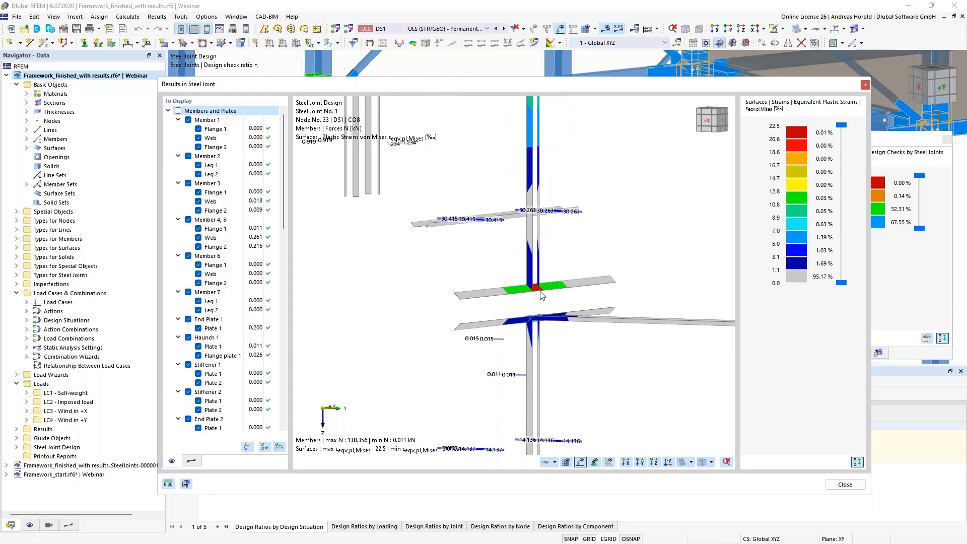
{"action": "scroll", "coordinate": [541, 279], "scroll_direction": "down", "scroll_amount": 3}
{"action": "scroll", "coordinate": [542, 282], "scroll_direction": "down", "scroll_amount": 1}
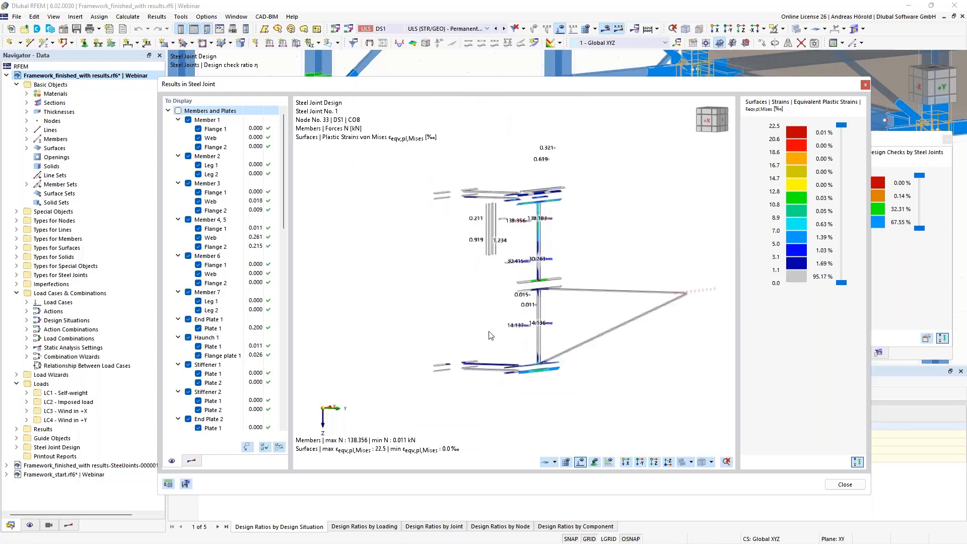
{"action": "left_click", "coordinate": [177, 111]}
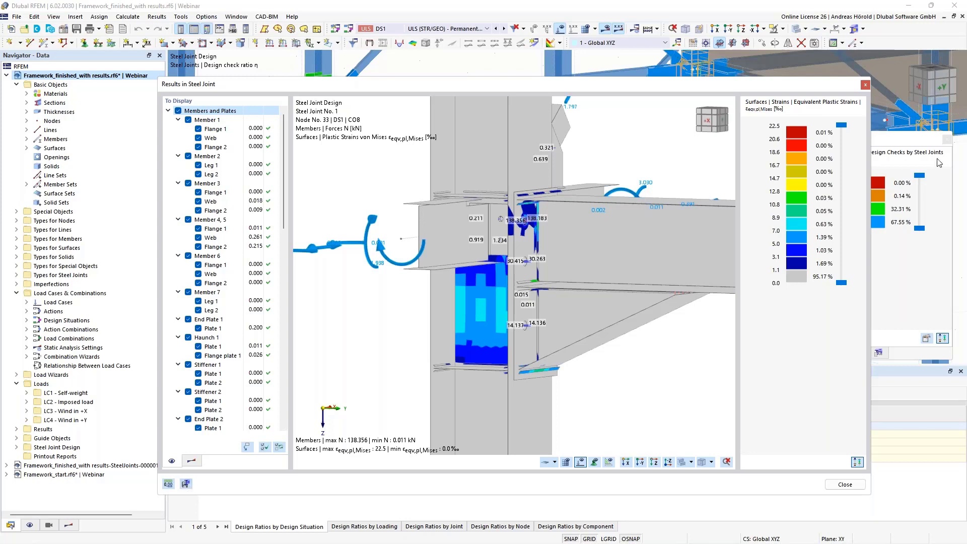
{"action": "left_click", "coordinate": [865, 84]}
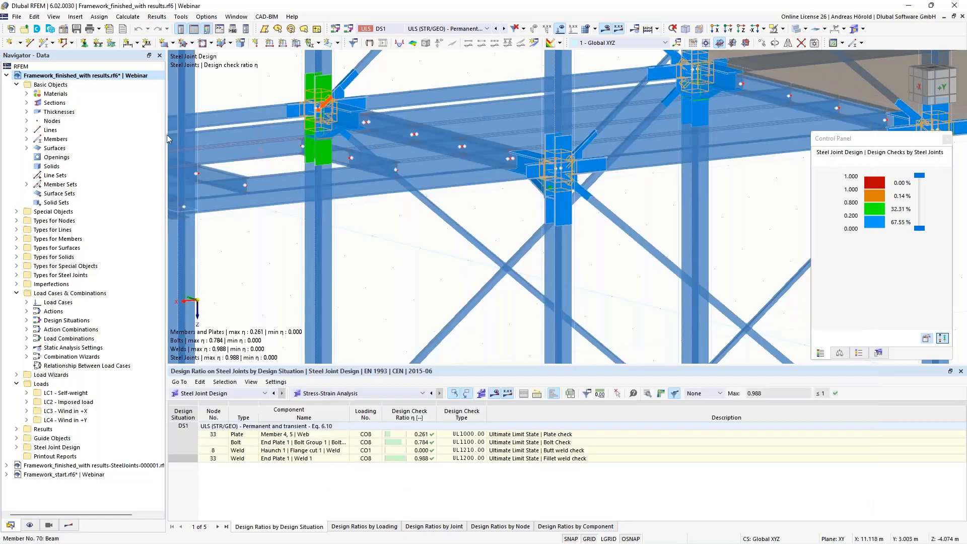
Switch to the submodel "Framework_finished_with results-SteelJoints-000001.rf6" and enlarge its model view
{"action": "left_click", "coordinate": [6, 75]}
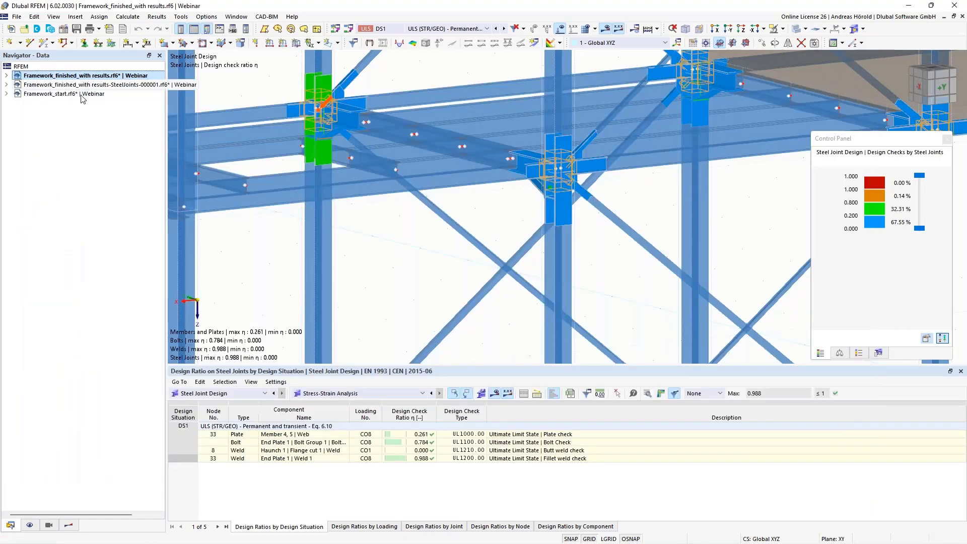
{"action": "left_click", "coordinate": [87, 85]}
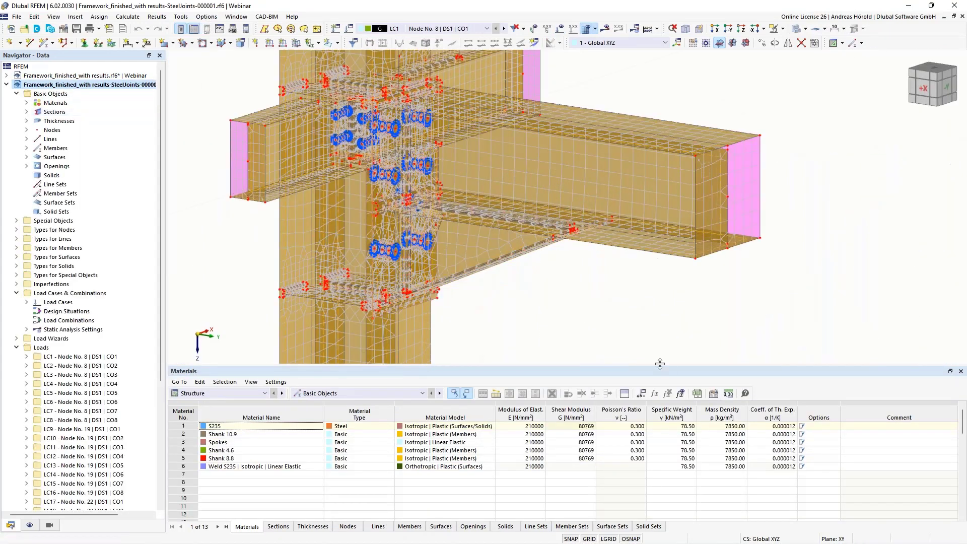
{"action": "left_click_drag", "start_coordinate": [659, 367], "coordinate": [659, 443]}
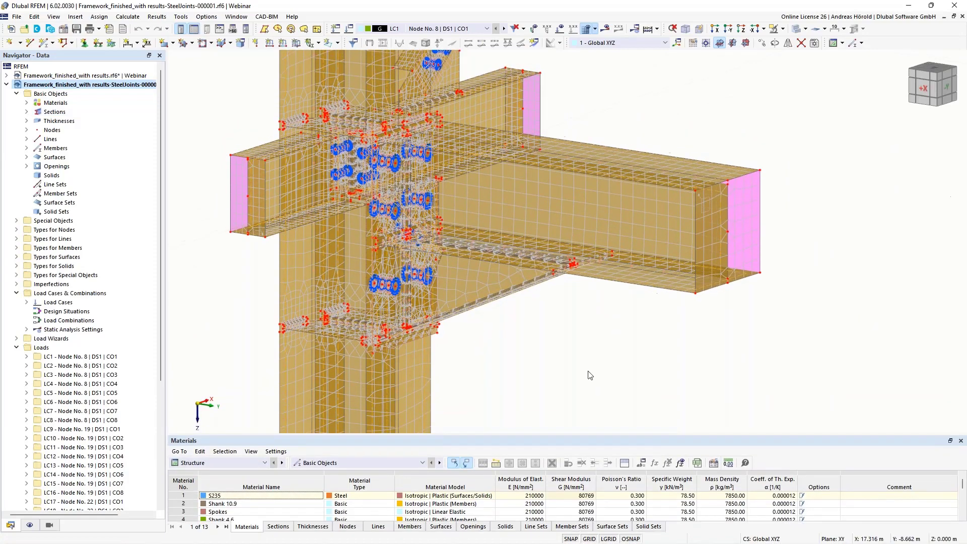
Examine the meshed surface model of the joint, including the nodal support at the column base and the member ends
{"action": "middle_click_drag", "start_coordinate": [623, 370], "coordinate": [725, 355]}
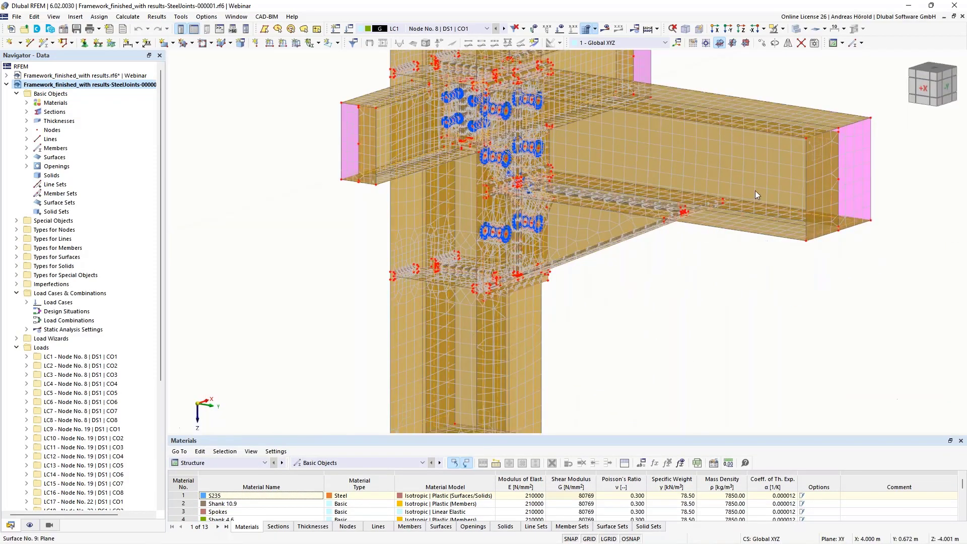
{"action": "middle_click_drag", "start_coordinate": [792, 328], "coordinate": [724, 234]}
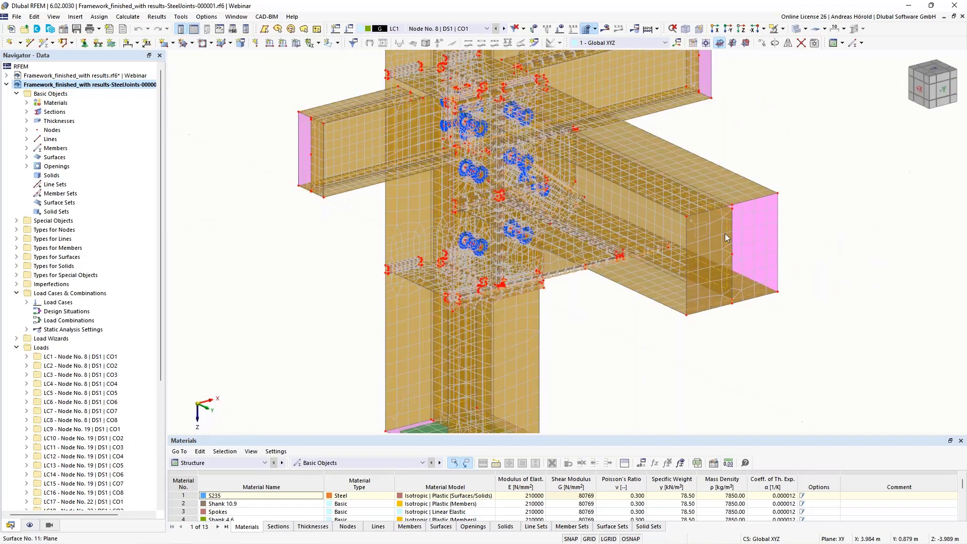
{"action": "scroll", "coordinate": [648, 284], "scroll_direction": "down", "scroll_amount": 5}
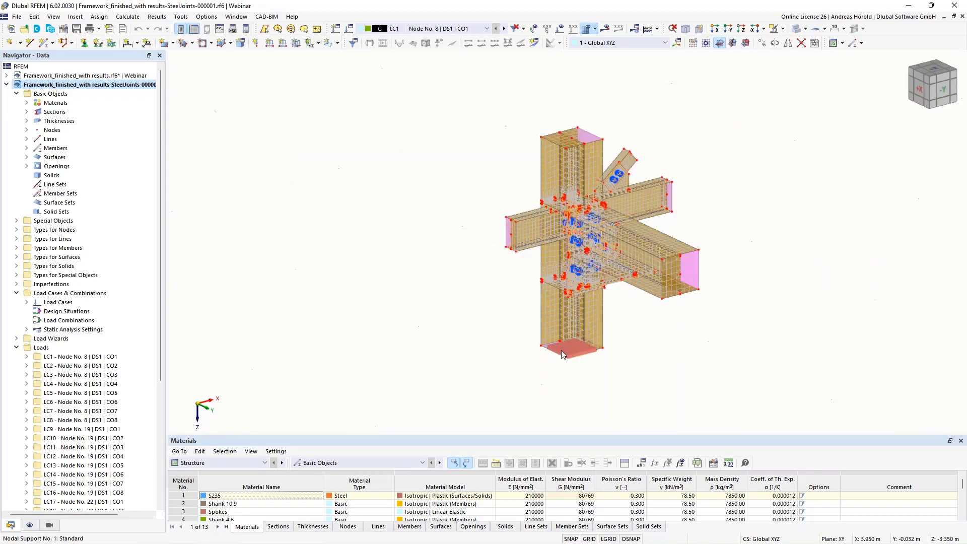
{"action": "scroll", "coordinate": [561, 350], "scroll_direction": "up", "scroll_amount": 5}
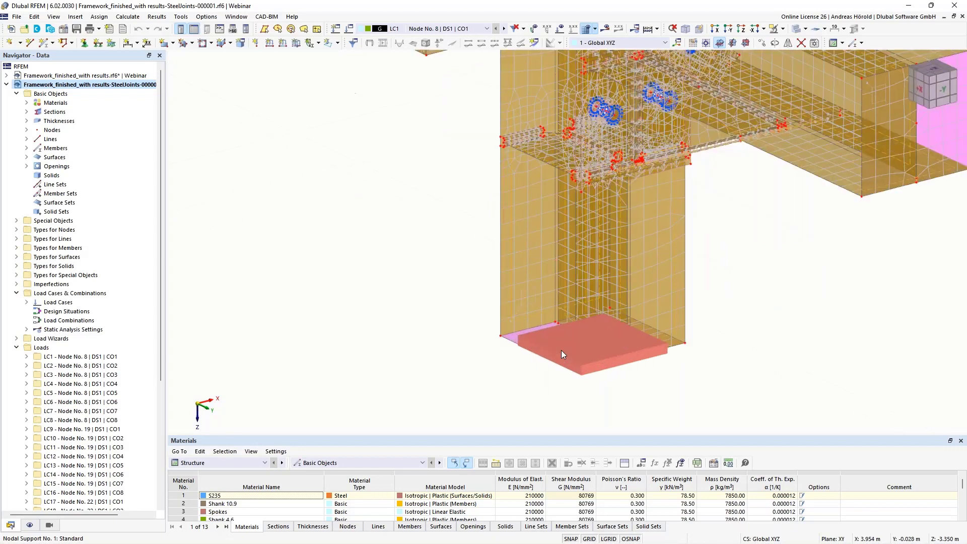
{"action": "scroll", "coordinate": [526, 371], "scroll_direction": "down", "scroll_amount": 5}
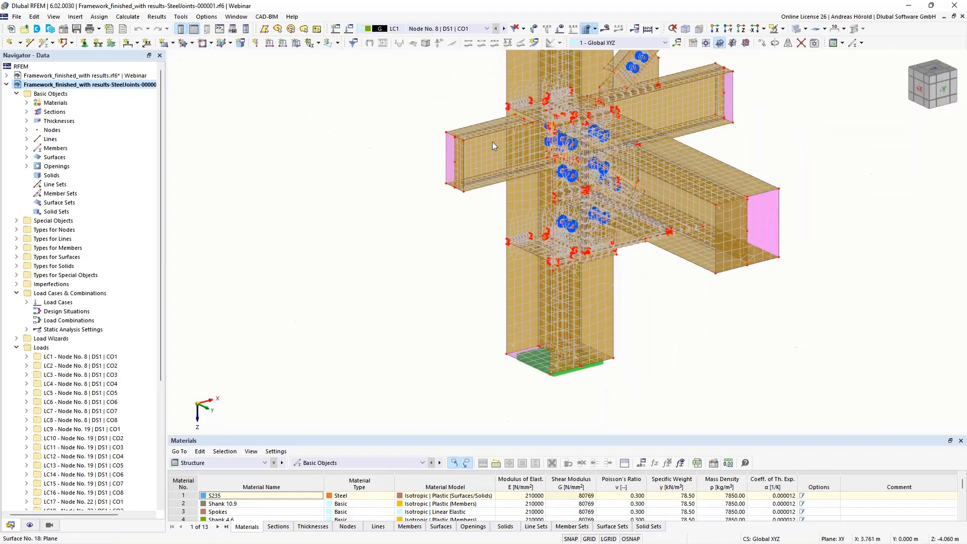
{"action": "scroll", "coordinate": [476, 160], "scroll_direction": "up", "scroll_amount": 1}
{"action": "scroll", "coordinate": [475, 161], "scroll_direction": "up", "scroll_amount": 2}
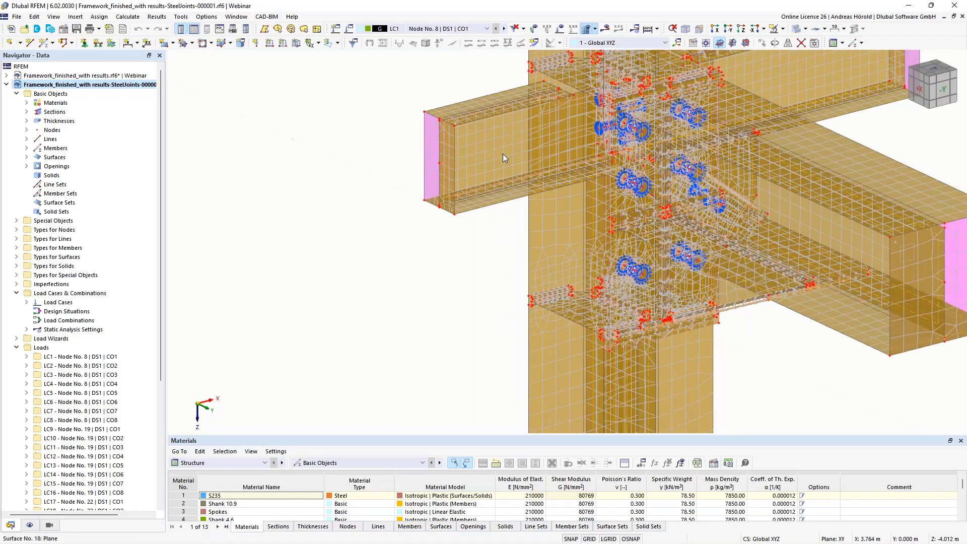
Examine up close how the stiffener weld is connected to the column flange in the submodel
{"action": "middle_click_drag", "start_coordinate": [502, 153], "coordinate": [499, 204]}
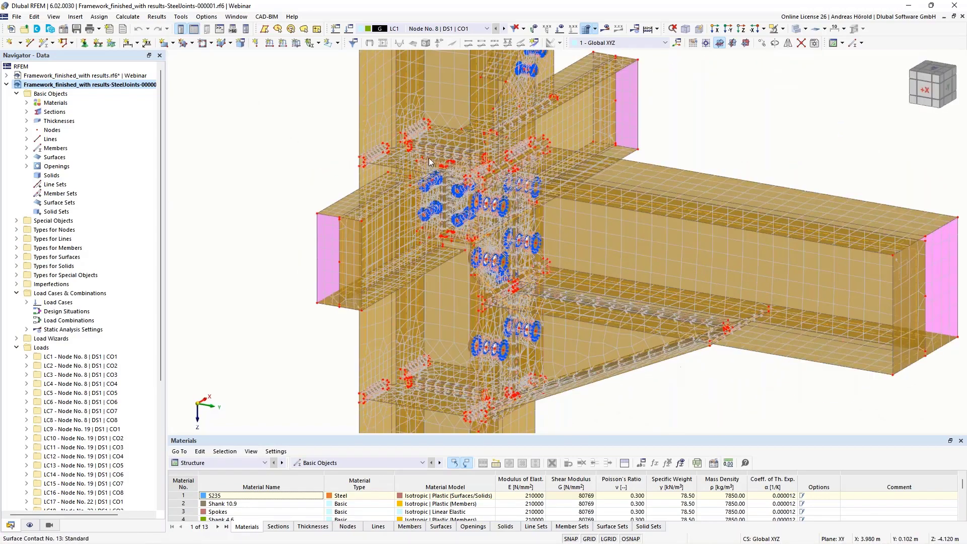
{"action": "scroll", "coordinate": [375, 156], "scroll_direction": "up", "scroll_amount": 3}
{"action": "scroll", "coordinate": [357, 159], "scroll_direction": "up", "scroll_amount": 5}
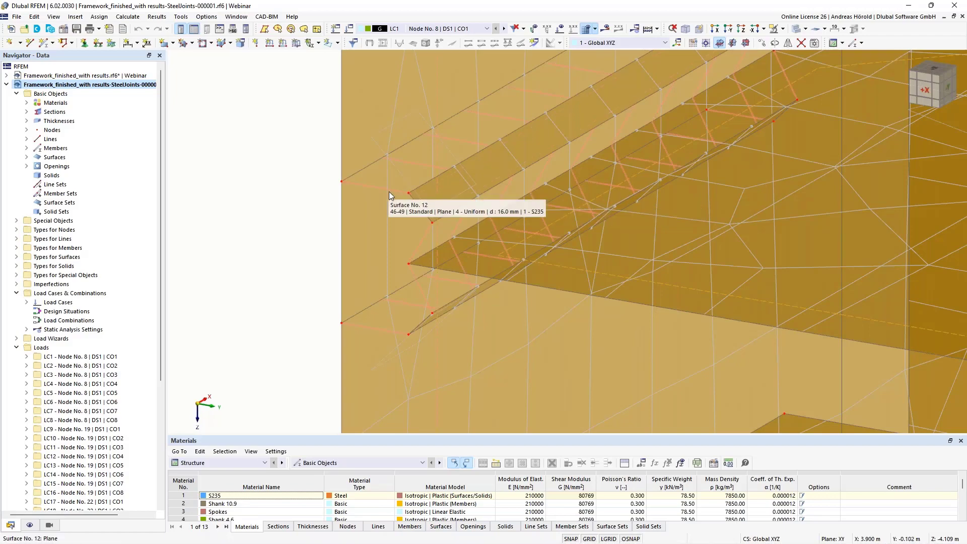
{"action": "scroll", "coordinate": [391, 193], "scroll_direction": "down", "scroll_amount": 4}
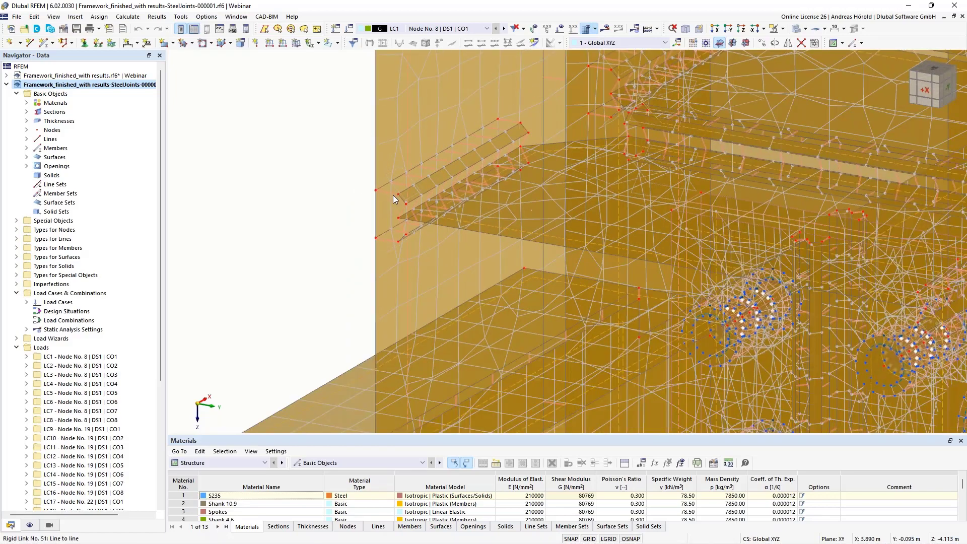
Display the calculated results on the submodel and examine the maximum von Mises equivalent stresses in the joint's surfaces and members
{"action": "scroll", "coordinate": [392, 195], "scroll_direction": "down", "scroll_amount": 5}
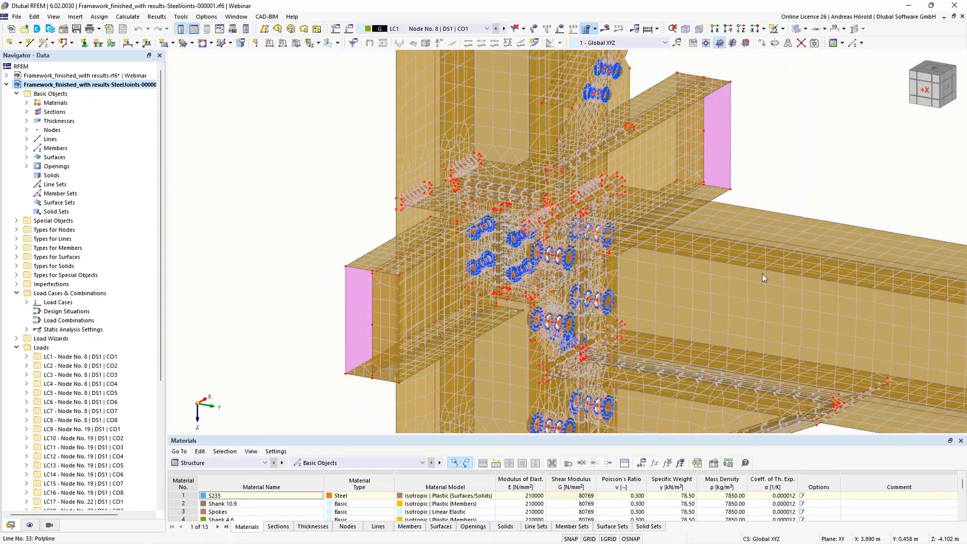
{"action": "middle_click_drag", "start_coordinate": [777, 289], "coordinate": [678, 290]}
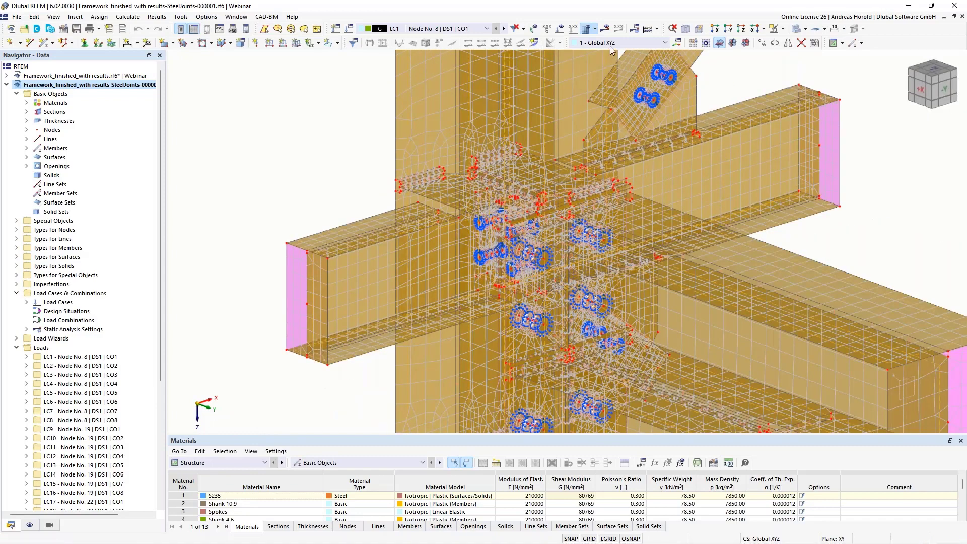
{"action": "left_click", "coordinate": [606, 28]}
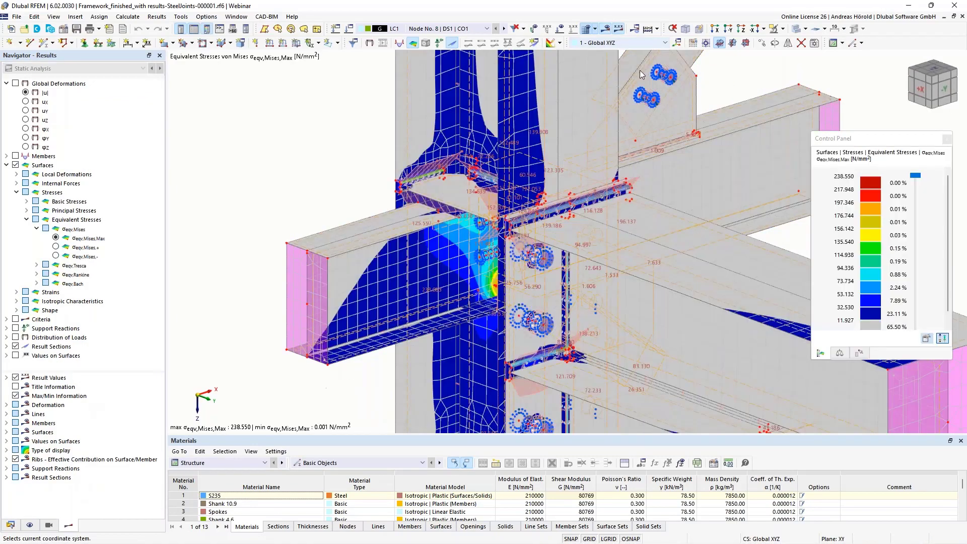
{"action": "scroll", "coordinate": [641, 206], "scroll_direction": "down", "scroll_amount": 3}
{"action": "scroll", "coordinate": [496, 238], "scroll_direction": "up", "scroll_amount": 2}
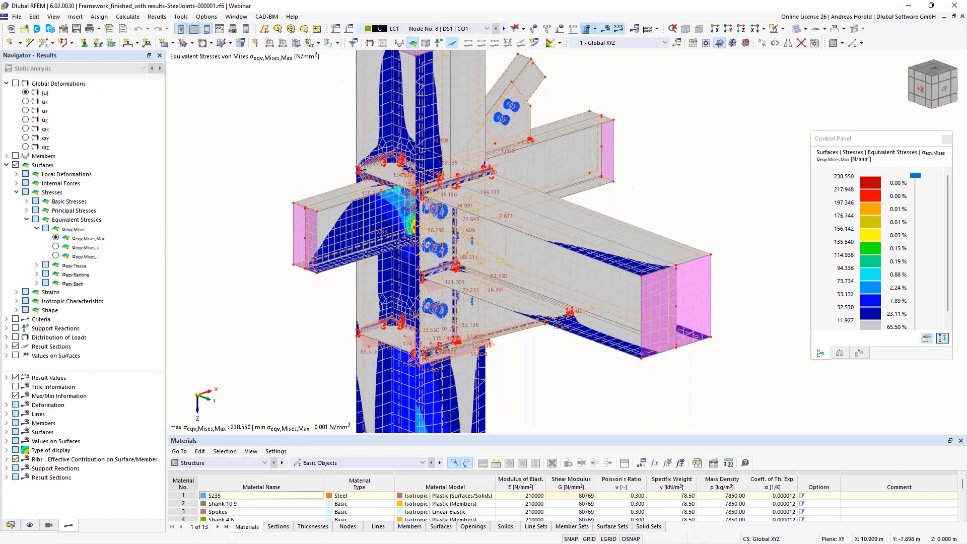
{"action": "middle_click_drag", "start_coordinate": [325, 256], "coordinate": [304, 283], "text": "ctrl"}
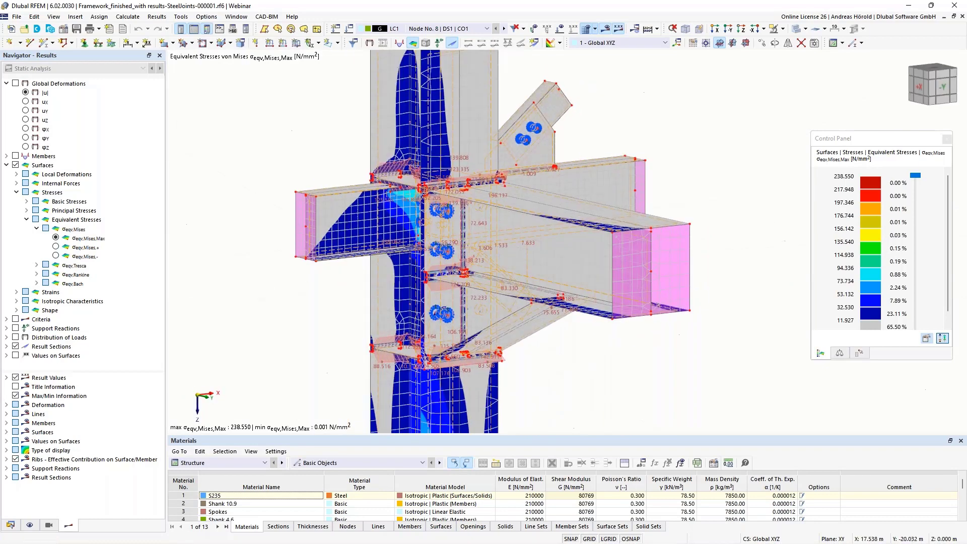
{"action": "middle_click_drag", "start_coordinate": [264, 308], "coordinate": [273, 350]}
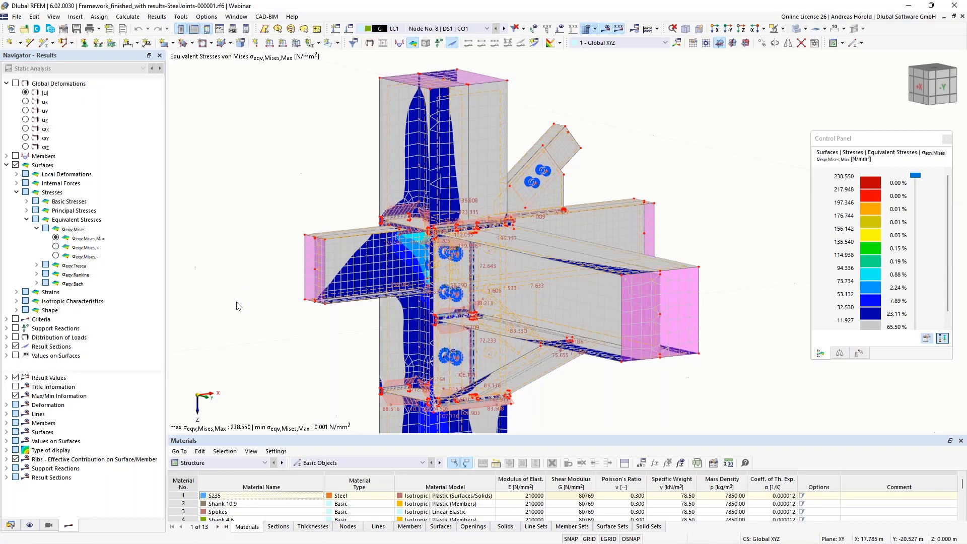
{"action": "middle_click_drag", "start_coordinate": [253, 293], "coordinate": [310, 253]}
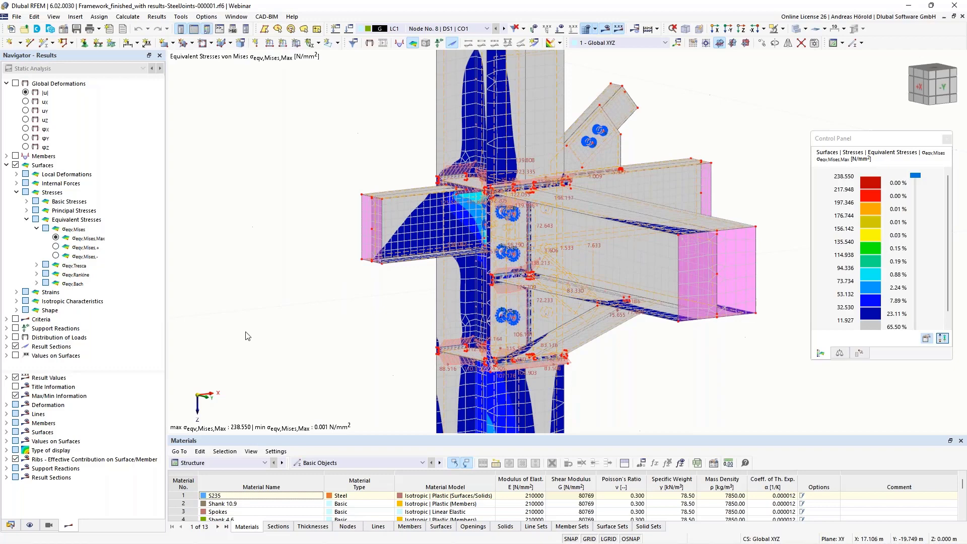
Switch to the other RFEM window with the tiled example joint models
{"action": "mouse_move", "coordinate": [136, 539]}
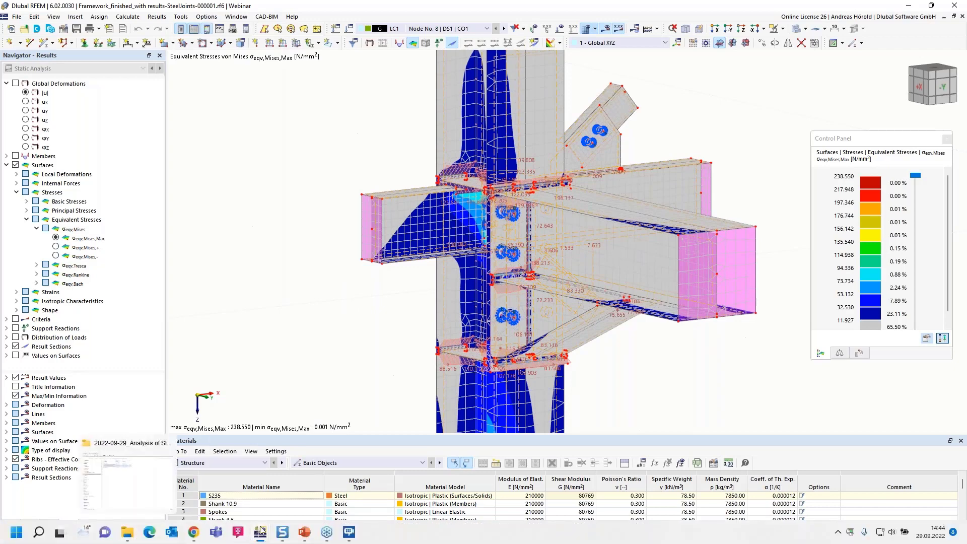
{"action": "mouse_move", "coordinate": [261, 533]}
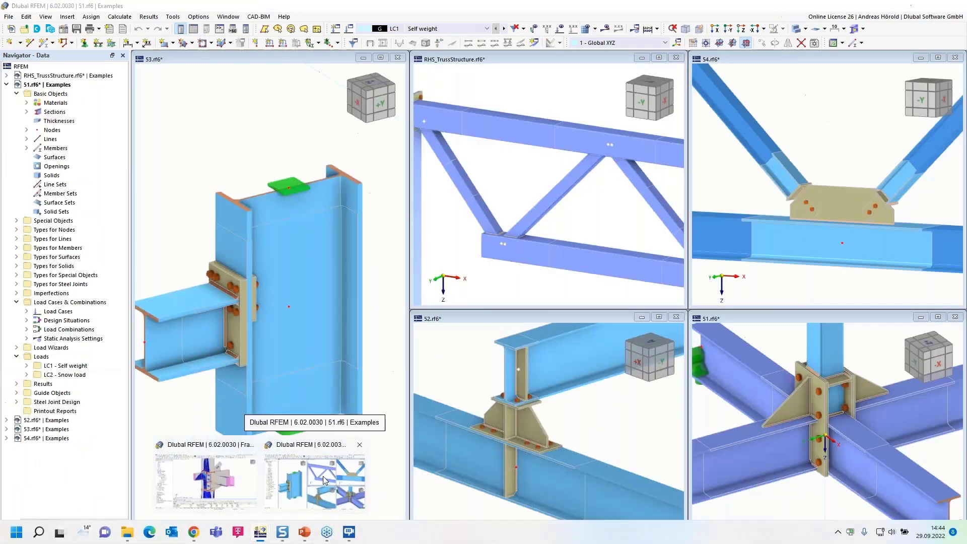
{"action": "left_click", "coordinate": [322, 476]}
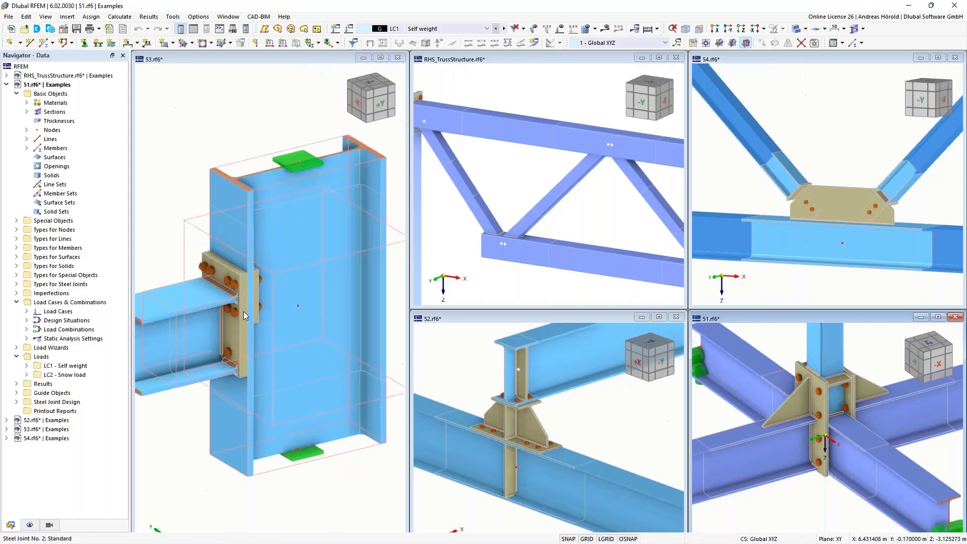
Activate model 53.rf6 and examine the bolted end-plate connection between its beam and column flange up close
{"action": "scroll", "coordinate": [243, 311], "scroll_direction": "up", "scroll_amount": 5}
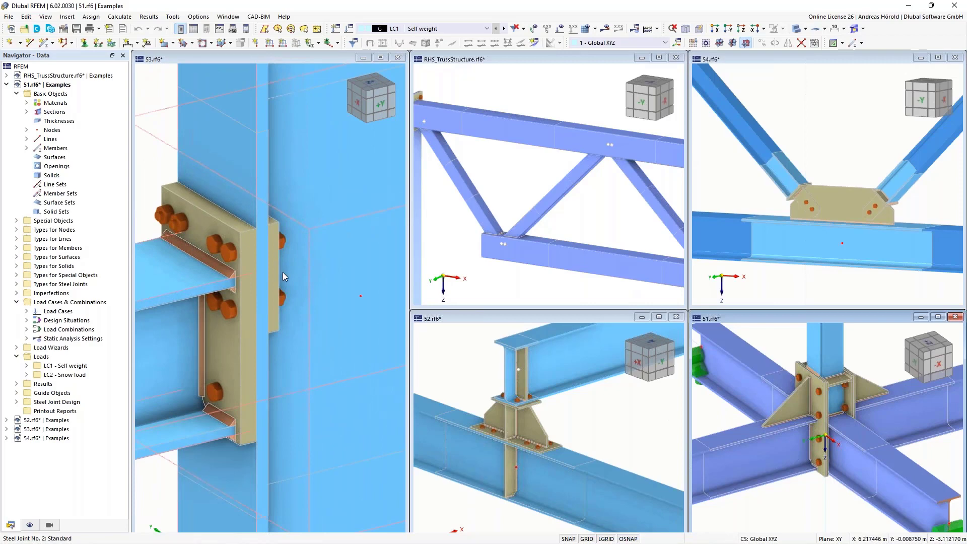
{"action": "right_click", "coordinate": [250, 274]}
{"action": "middle_click_drag", "start_coordinate": [249, 274], "coordinate": [300, 225]}
{"action": "left_click", "coordinate": [159, 103]}
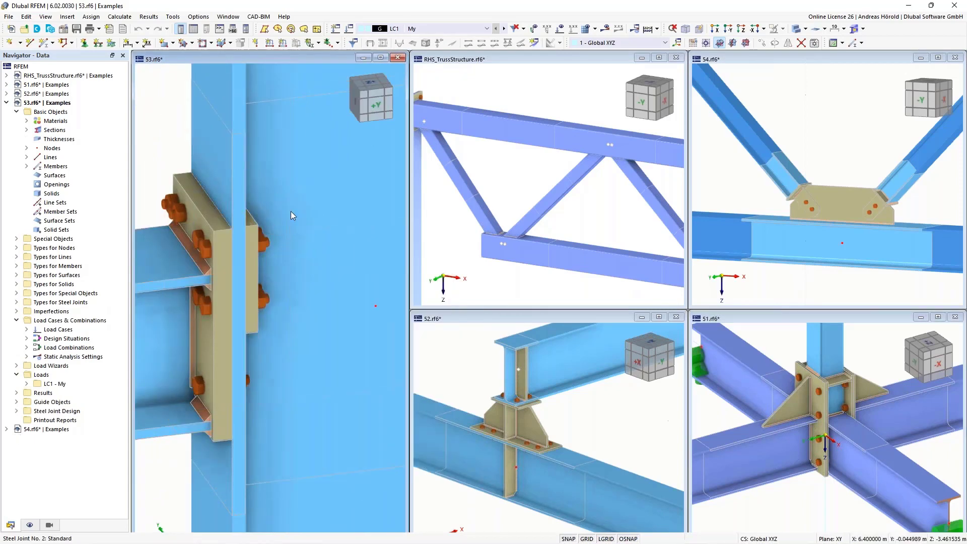
{"action": "middle_click_drag", "start_coordinate": [307, 279], "coordinate": [348, 261]}
{"action": "right_click", "coordinate": [347, 261]}
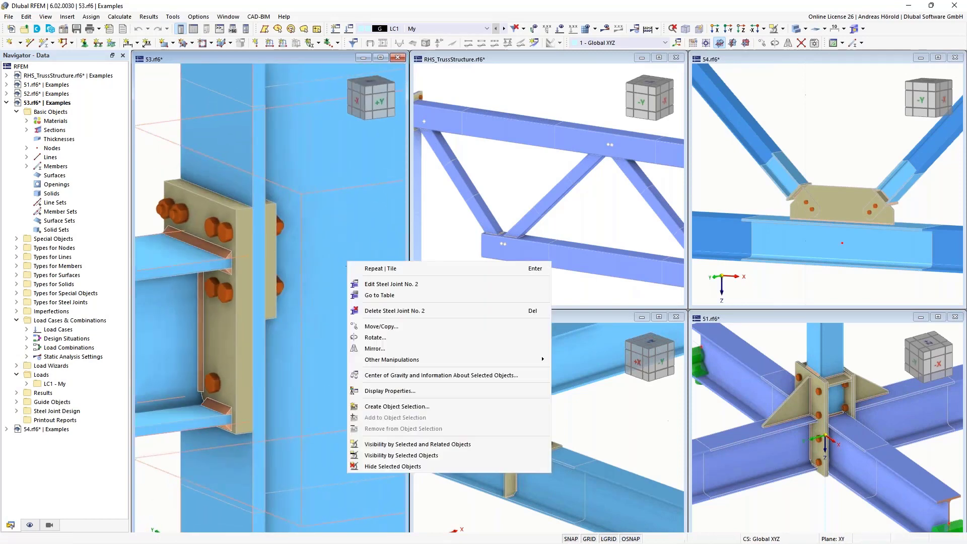
{"action": "left_click", "coordinate": [307, 222]}
{"action": "scroll", "coordinate": [307, 222], "scroll_direction": "up", "scroll_amount": 2}
{"action": "scroll", "coordinate": [306, 221], "scroll_direction": "down", "scroll_amount": 3}
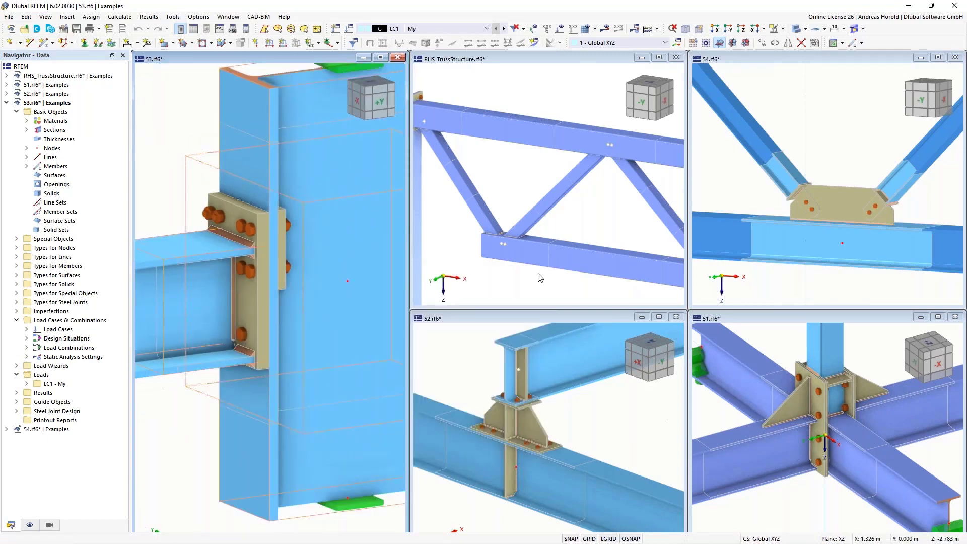
Activate RHS_TrussStructure.rf6 and examine the welds joining the hollow-section diagonals to the end of the lower chord
{"action": "scroll", "coordinate": [506, 226], "scroll_direction": "up", "scroll_amount": 3}
{"action": "scroll", "coordinate": [506, 222], "scroll_direction": "up", "scroll_amount": 2}
{"action": "left_click", "coordinate": [512, 205]}
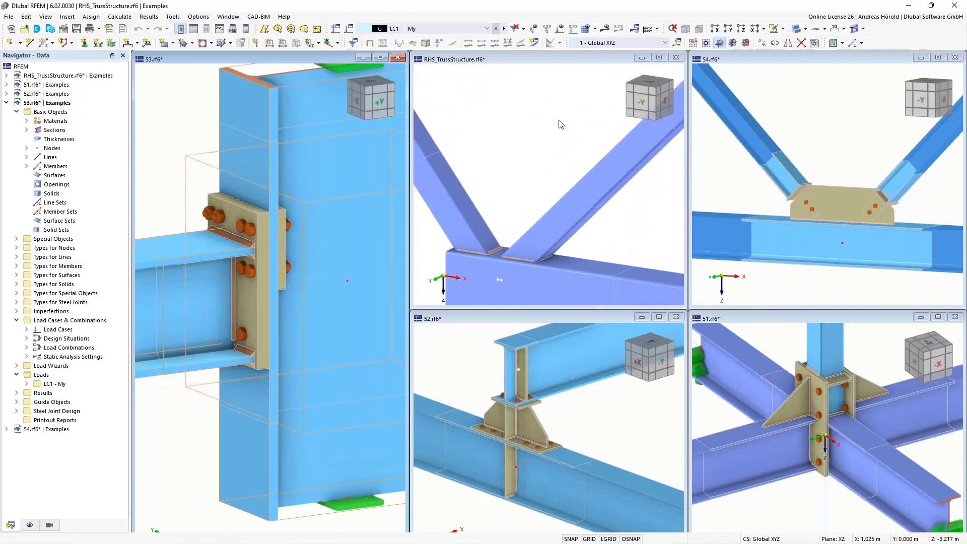
{"action": "middle_click_drag", "start_coordinate": [457, 301], "coordinate": [484, 225]}
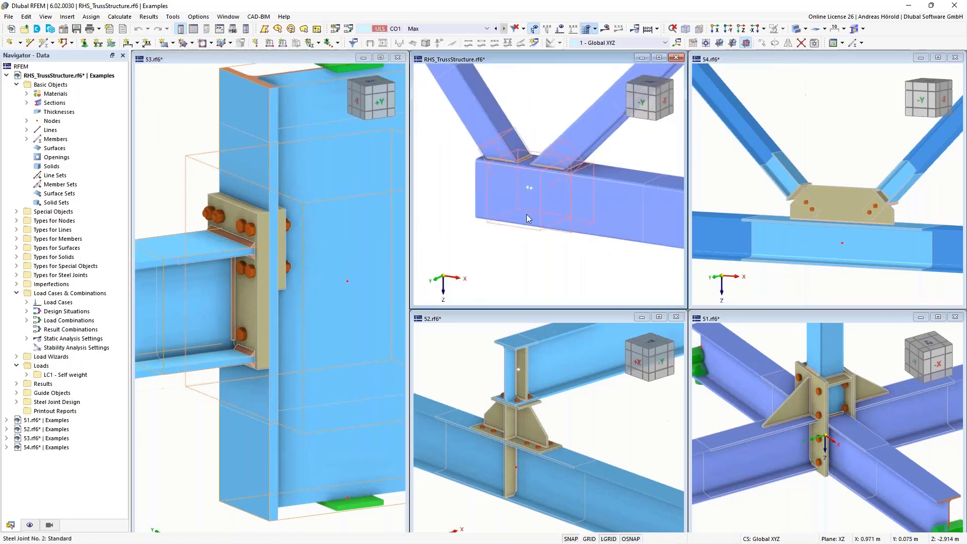
{"action": "scroll", "coordinate": [536, 168], "scroll_direction": "up", "scroll_amount": 3}
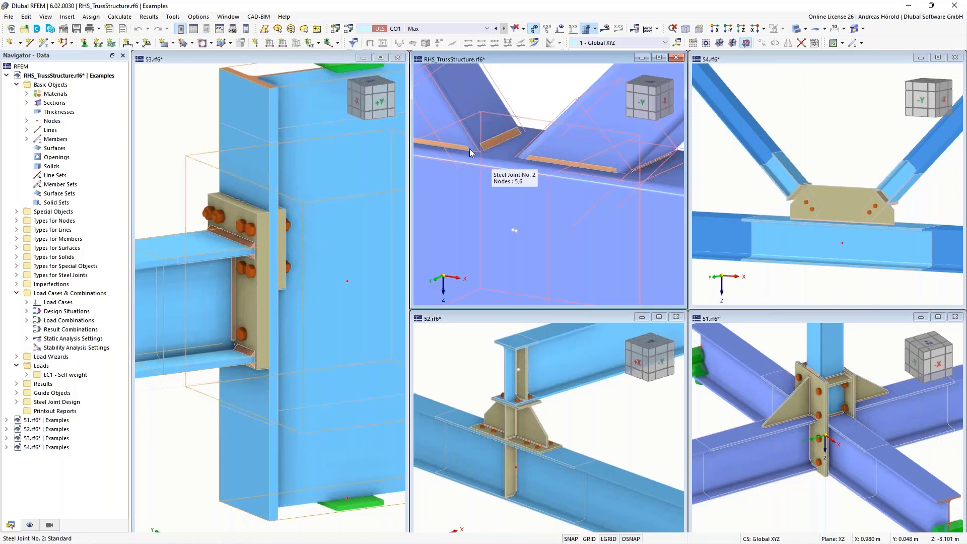
{"action": "scroll", "coordinate": [483, 154], "scroll_direction": "down", "scroll_amount": 3}
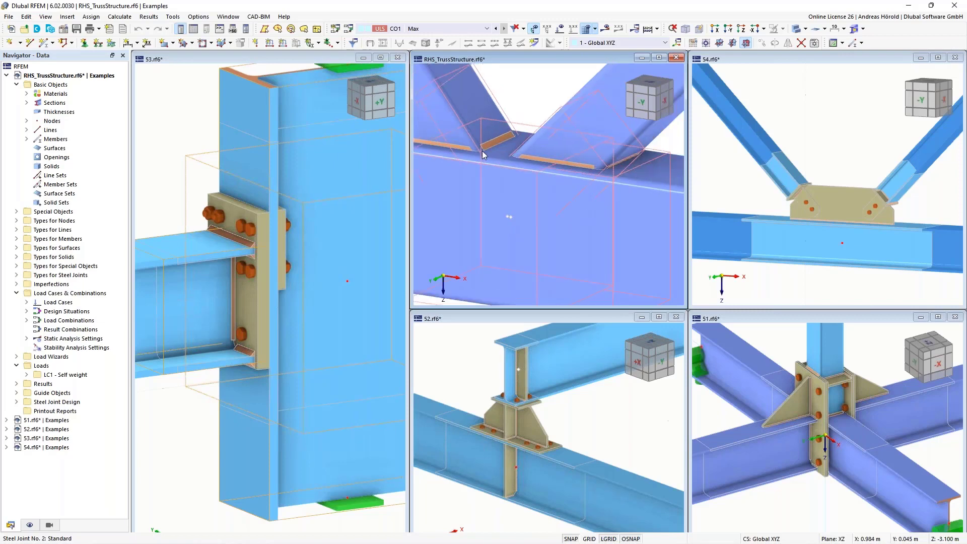
{"action": "middle_click_drag", "start_coordinate": [482, 151], "coordinate": [552, 202]}
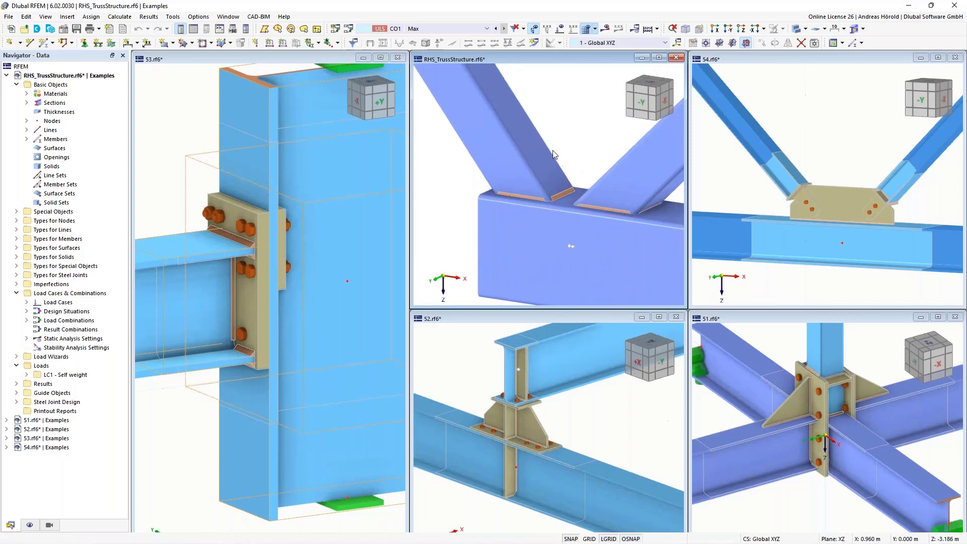
{"action": "scroll", "coordinate": [553, 154], "scroll_direction": "down", "scroll_amount": 1}
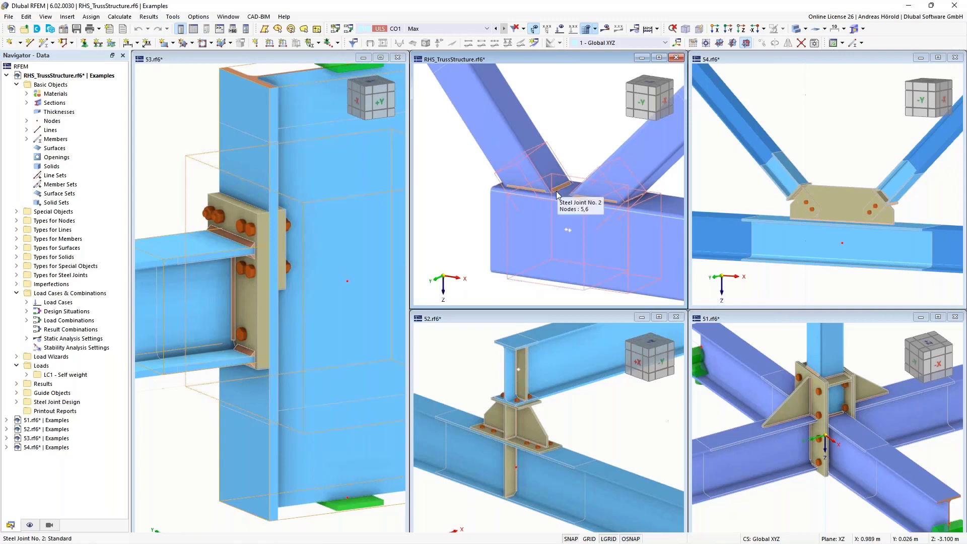
{"action": "scroll", "coordinate": [557, 194], "scroll_direction": "down", "scroll_amount": 3}
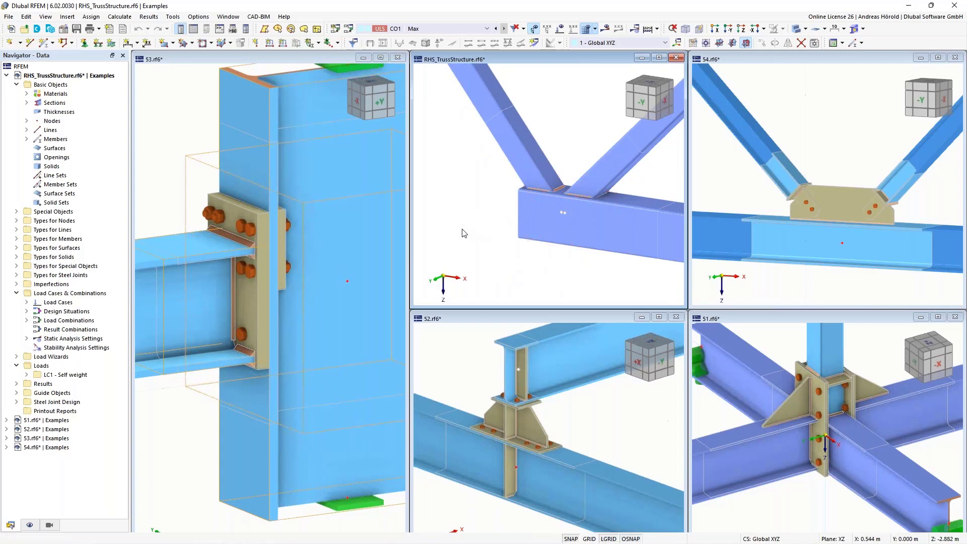
{"action": "scroll", "coordinate": [464, 233], "scroll_direction": "up", "scroll_amount": 3}
{"action": "middle_click_drag", "start_coordinate": [498, 207], "coordinate": [423, 213]}
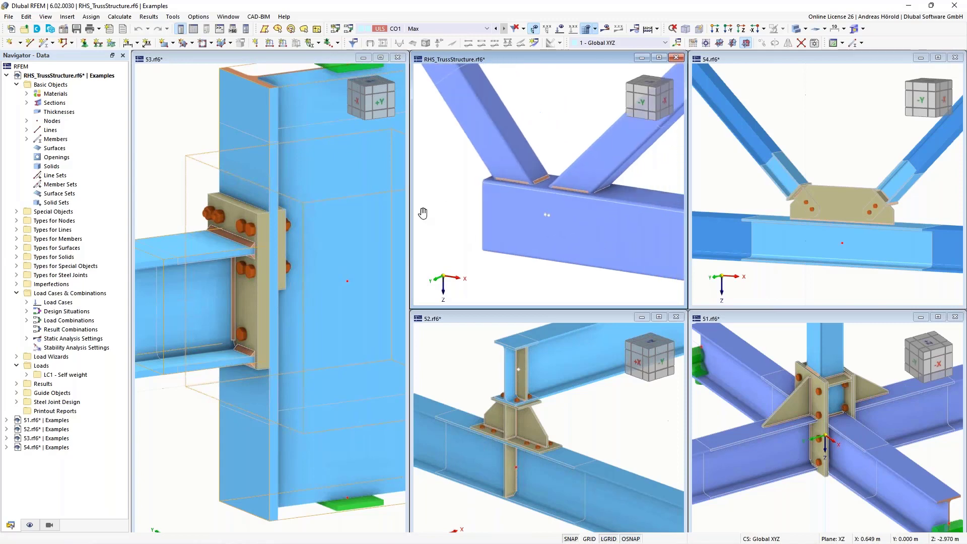
{"action": "scroll", "coordinate": [501, 202], "scroll_direction": "up", "scroll_amount": 4}
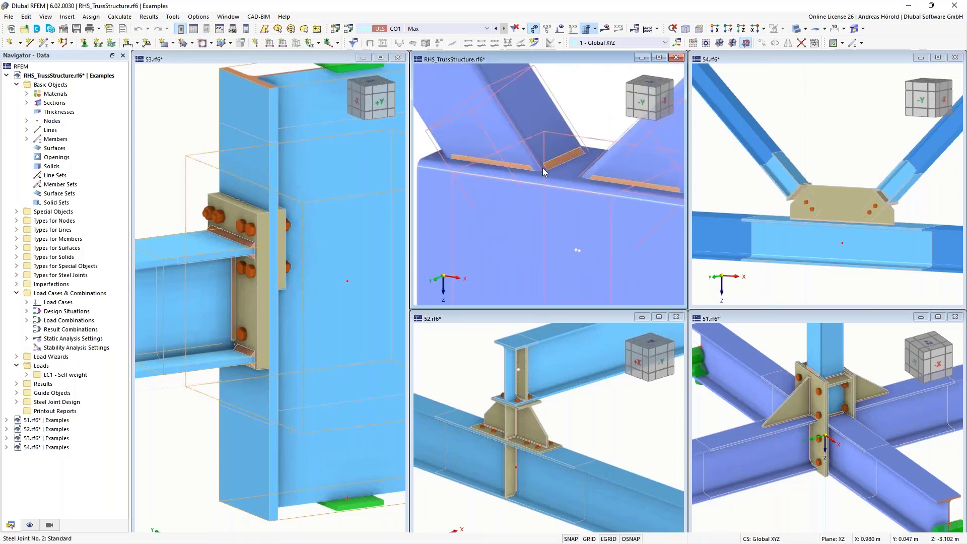
{"action": "scroll", "coordinate": [527, 210], "scroll_direction": "down", "scroll_amount": 5}
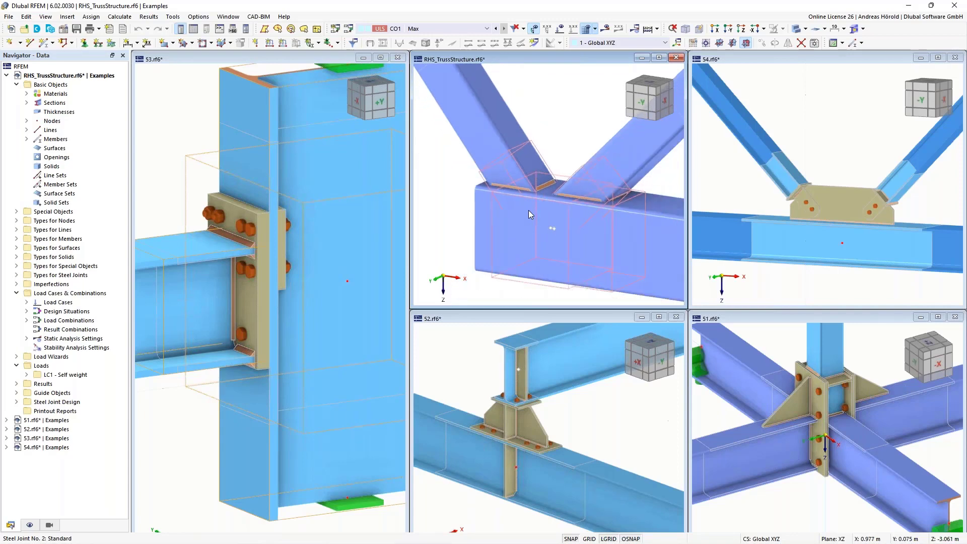
Examine the bolted end-plate connection of the upper chord to the column and the chord joints along the hollow-section truss
{"action": "scroll", "coordinate": [528, 210], "scroll_direction": "down", "scroll_amount": 4}
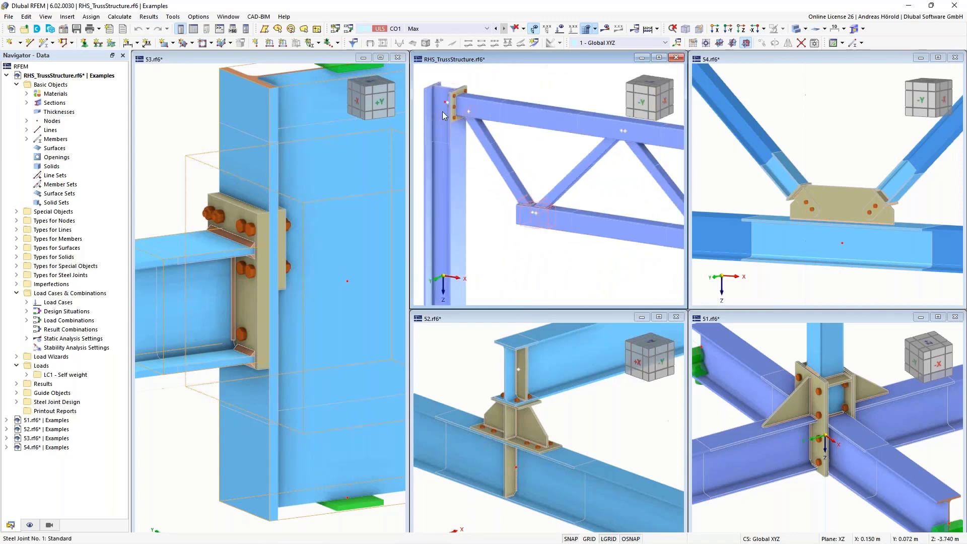
{"action": "scroll", "coordinate": [443, 110], "scroll_direction": "up", "scroll_amount": 9}
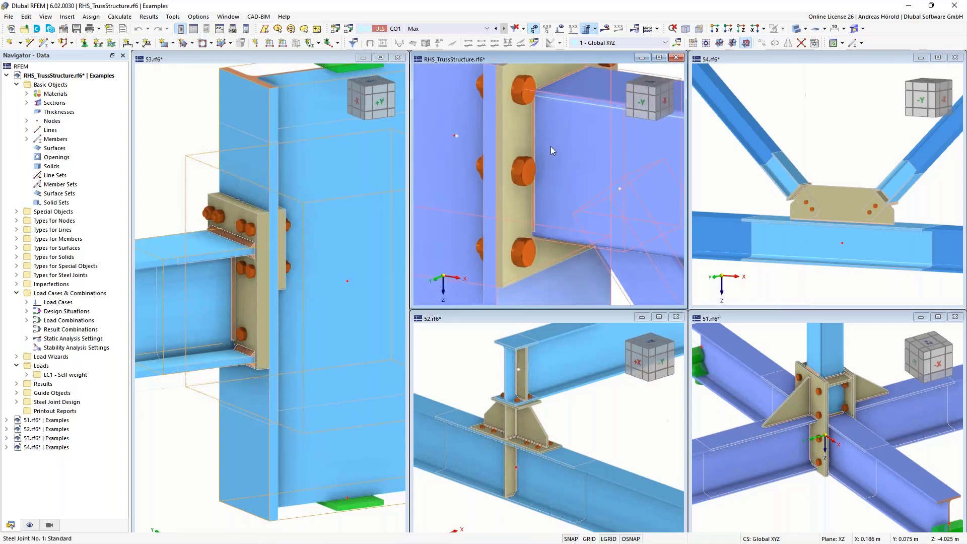
{"action": "scroll", "coordinate": [551, 146], "scroll_direction": "down", "scroll_amount": 8}
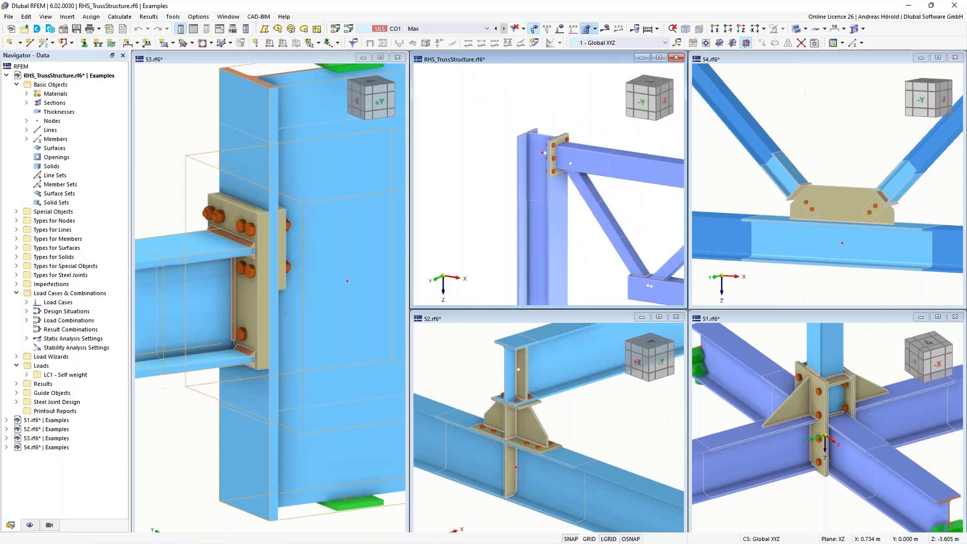
{"action": "middle_click_drag", "start_coordinate": [551, 146], "coordinate": [463, 122]}
{"action": "scroll", "coordinate": [463, 123], "scroll_direction": "down", "scroll_amount": 4}
{"action": "middle_click_drag", "start_coordinate": [566, 185], "coordinate": [502, 175]}
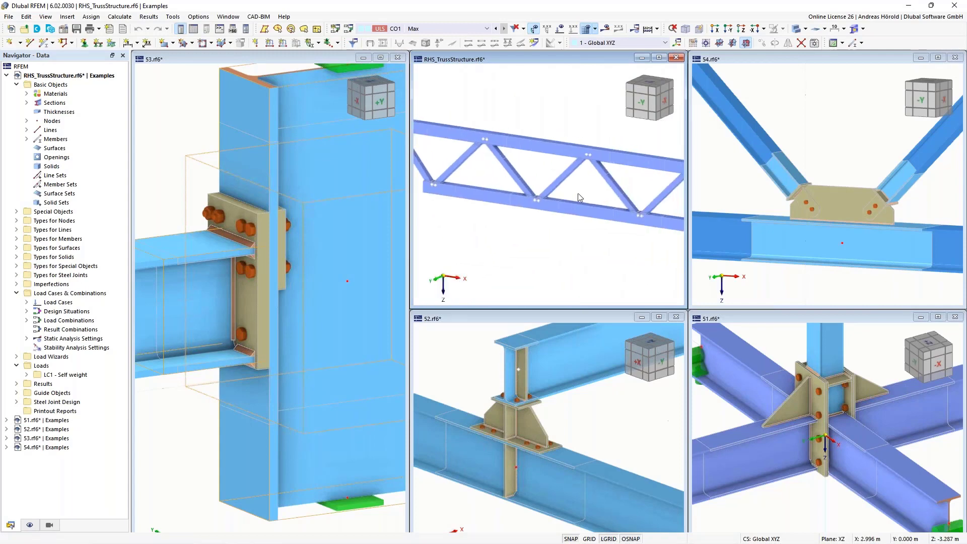
Activate model 54.rf6 and examine the bolted gusset plate joints at the truss's lower and upper chords
{"action": "scroll", "coordinate": [849, 190], "scroll_direction": "down", "scroll_amount": 1}
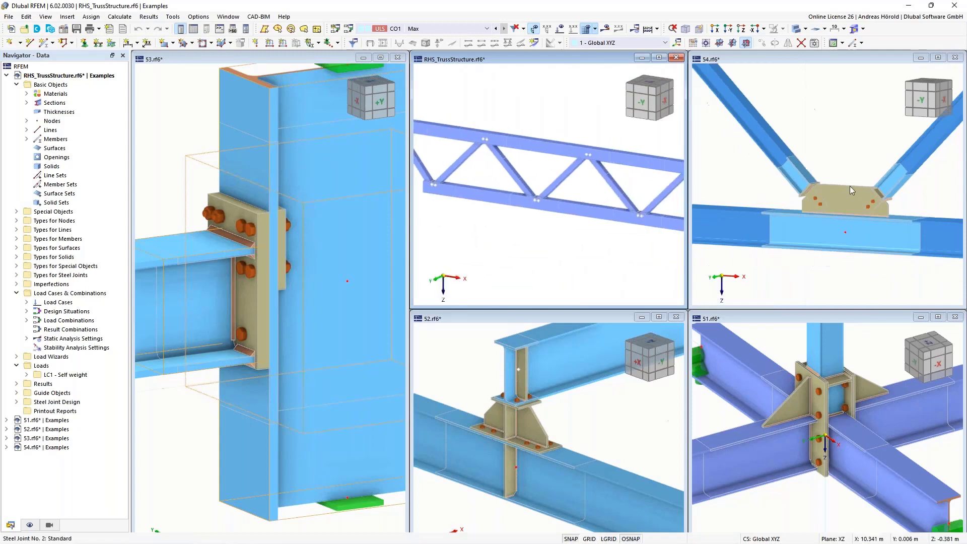
{"action": "scroll", "coordinate": [853, 178], "scroll_direction": "up", "scroll_amount": 3}
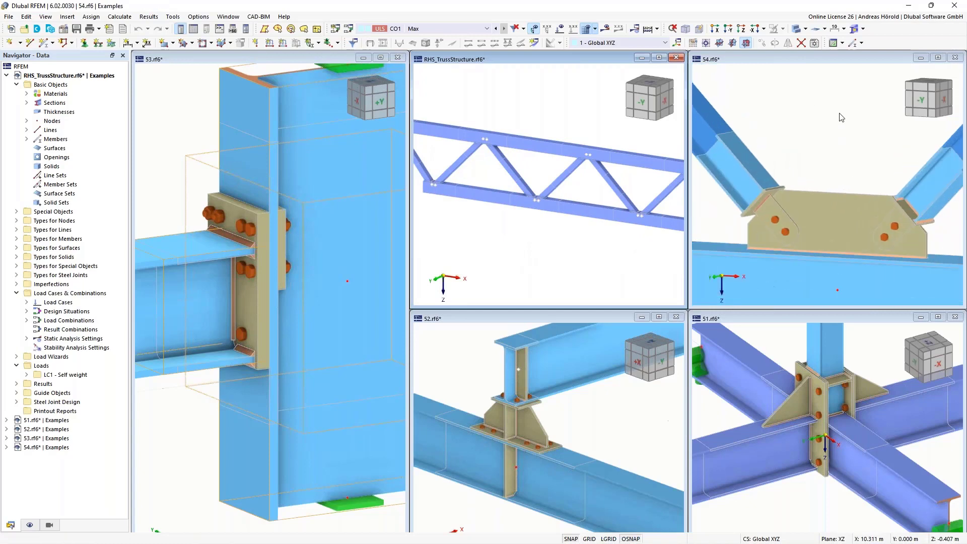
{"action": "middle_click_drag", "start_coordinate": [789, 220], "coordinate": [792, 155]}
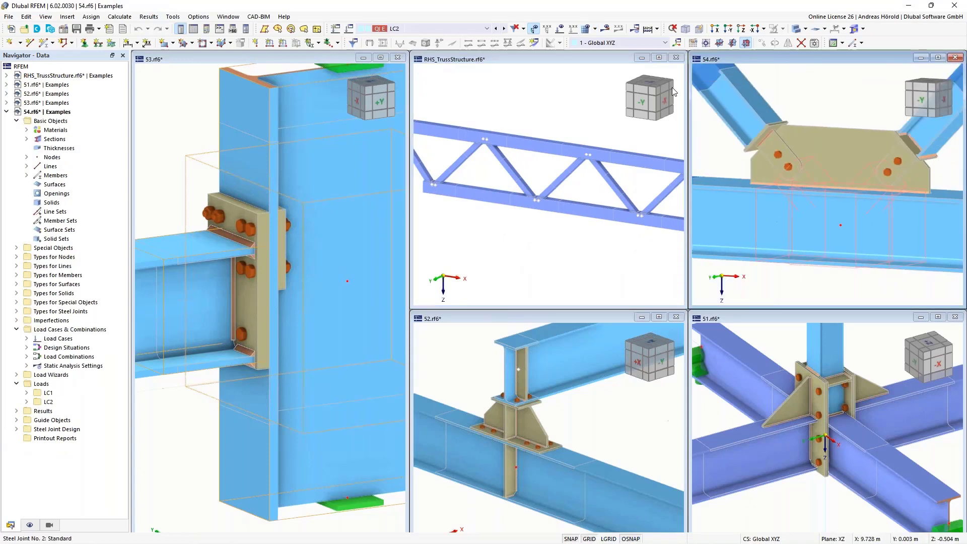
{"action": "scroll", "coordinate": [744, 109], "scroll_direction": "down", "scroll_amount": 5}
{"action": "middle_click_drag", "start_coordinate": [819, 98], "coordinate": [857, 210]}
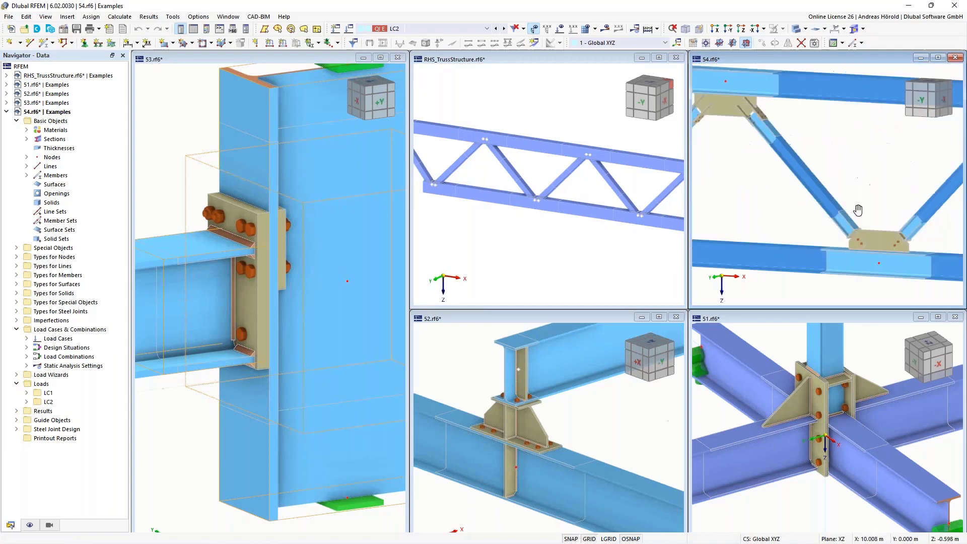
{"action": "scroll", "coordinate": [858, 210], "scroll_direction": "down", "scroll_amount": 1}
{"action": "scroll", "coordinate": [750, 134], "scroll_direction": "up", "scroll_amount": 6}
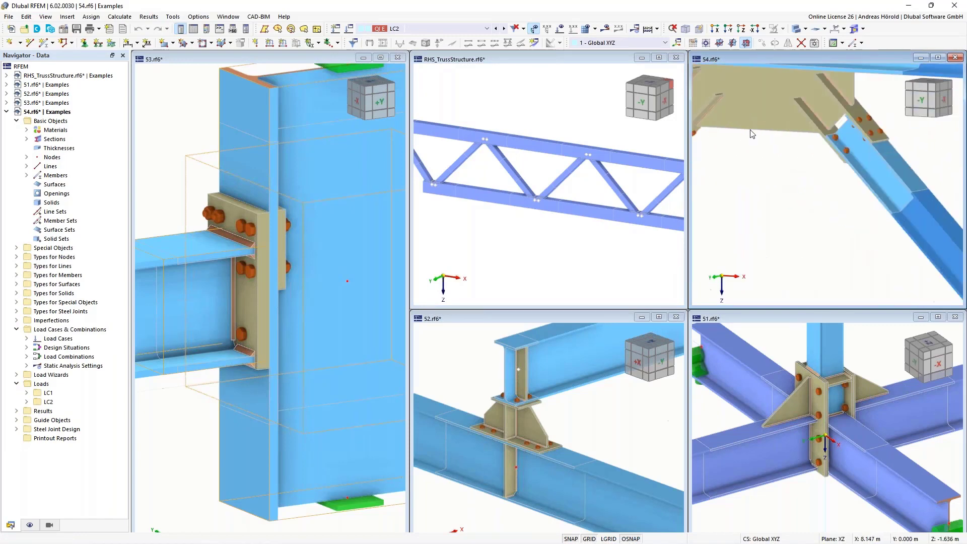
{"action": "scroll", "coordinate": [776, 132], "scroll_direction": "down", "scroll_amount": 5}
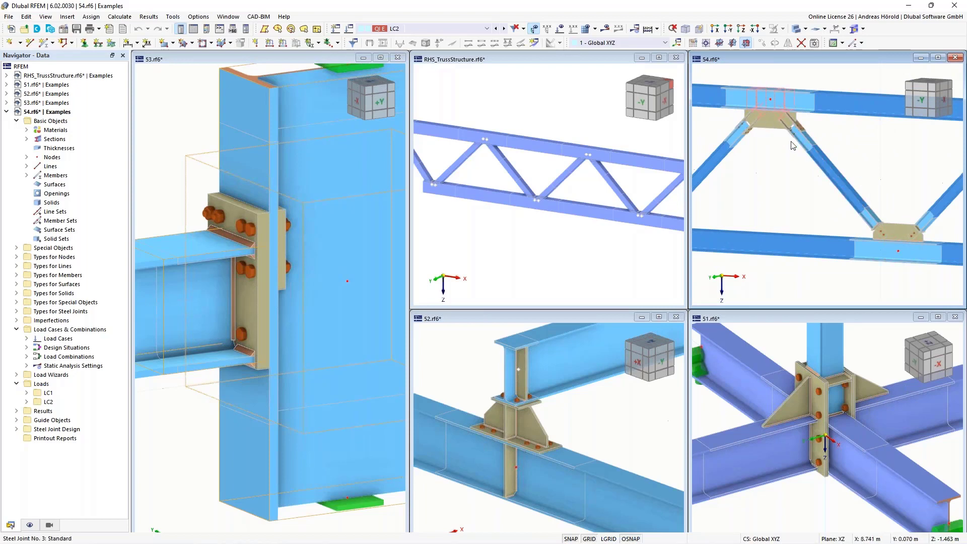
{"action": "scroll", "coordinate": [751, 123], "scroll_direction": "up", "scroll_amount": 3}
{"action": "middle_click_drag", "start_coordinate": [799, 181], "coordinate": [723, 128]}
{"action": "middle_click_drag", "start_coordinate": [901, 211], "coordinate": [824, 158]}
{"action": "mouse_move", "coordinate": [785, 192]}
{"action": "middle_mouse_down"}
{"action": "mouse_move", "coordinate": [763, 183]}
{"action": "mouse_move", "coordinate": [777, 183]}
{"action": "middle_mouse_up"}
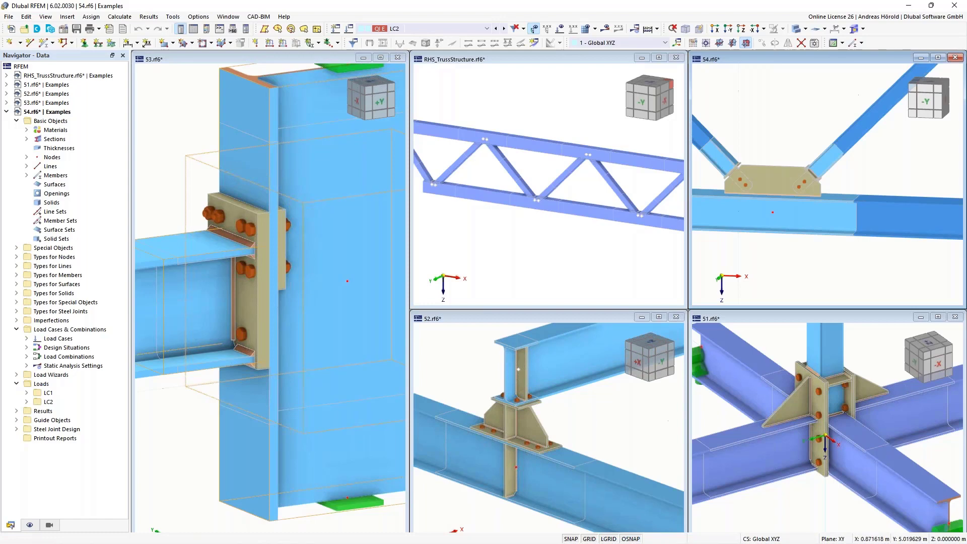
Activate model 51.rf6 and examine the bolted joint where the column meets the crossing beams
{"action": "left_click", "coordinate": [858, 376]}
{"action": "scroll", "coordinate": [848, 387], "scroll_direction": "up", "scroll_amount": 3}
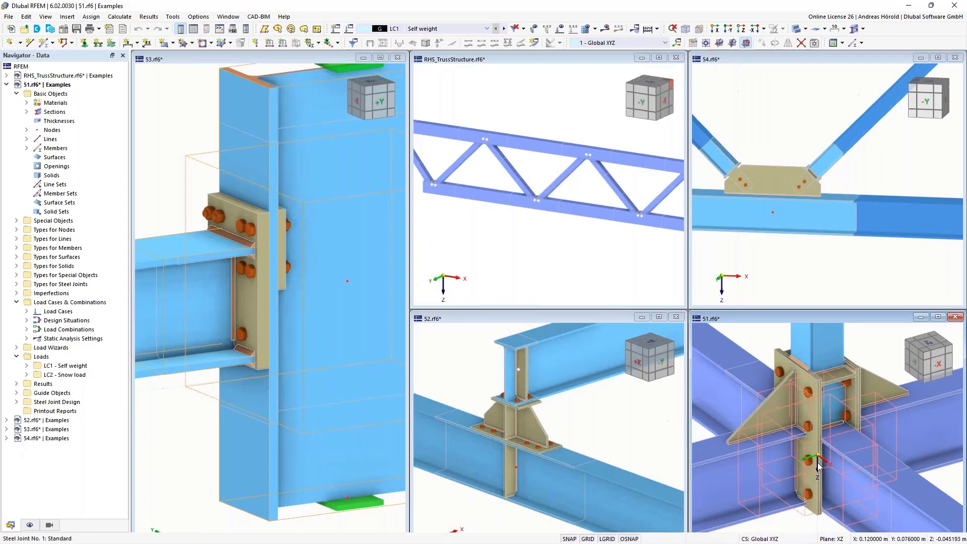
{"action": "scroll", "coordinate": [817, 465], "scroll_direction": "down", "scroll_amount": 3}
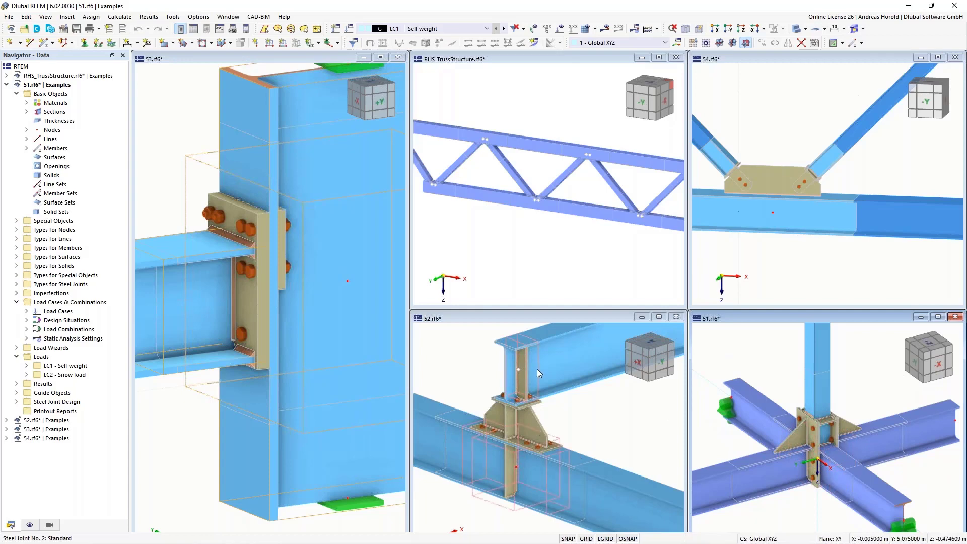
Examine the stiffened, bolted connection between the stacked girders in model 52.rf6 up close
{"action": "scroll", "coordinate": [515, 420], "scroll_direction": "up", "scroll_amount": 4}
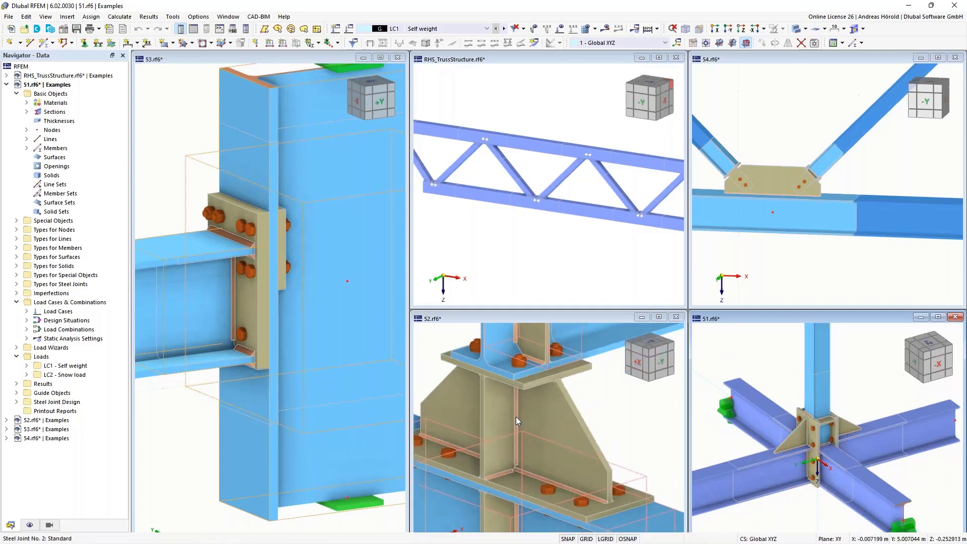
{"action": "scroll", "coordinate": [516, 416], "scroll_direction": "down", "scroll_amount": 4}
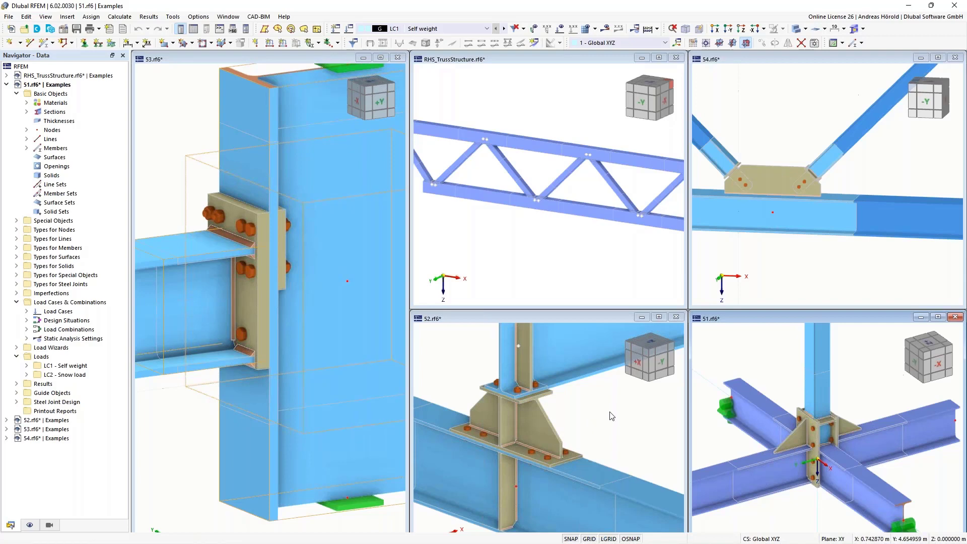
{"action": "scroll", "coordinate": [611, 416], "scroll_direction": "down", "scroll_amount": 2}
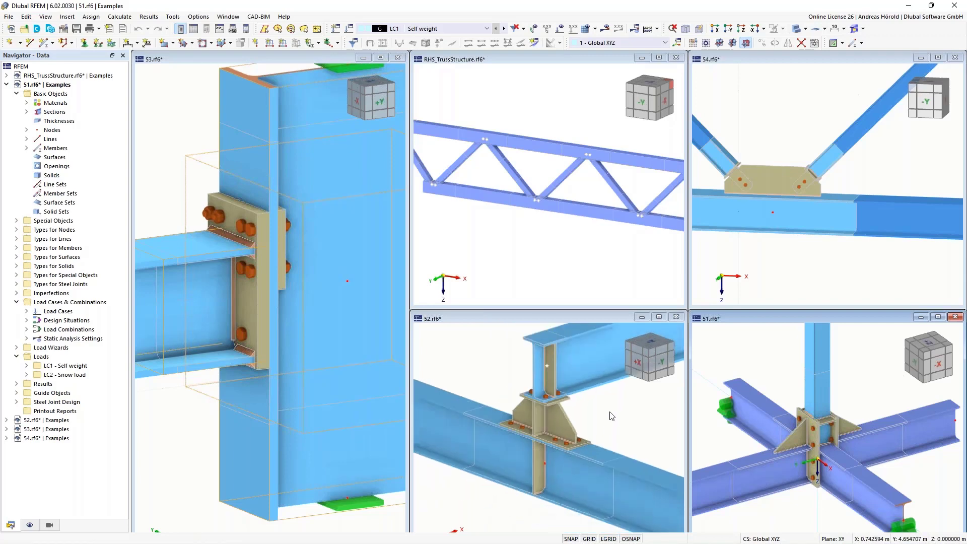
{"action": "scroll", "coordinate": [612, 416], "scroll_direction": "down", "scroll_amount": 1}
{"action": "left_click", "coordinate": [612, 415]}
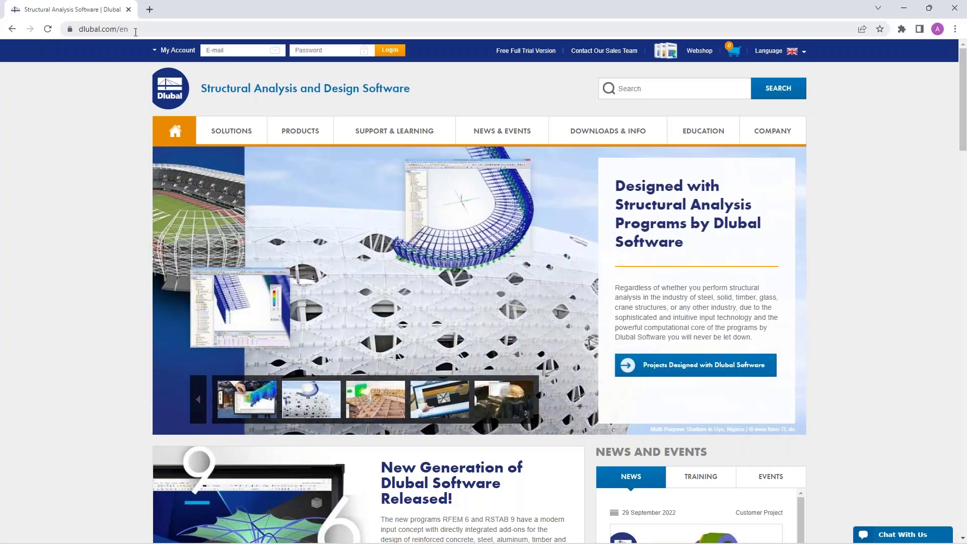
Switch to the browser, open the Webinars page on dlubal.com and look through the listed webinars
{"action": "mouse_move", "coordinate": [494, 135]}
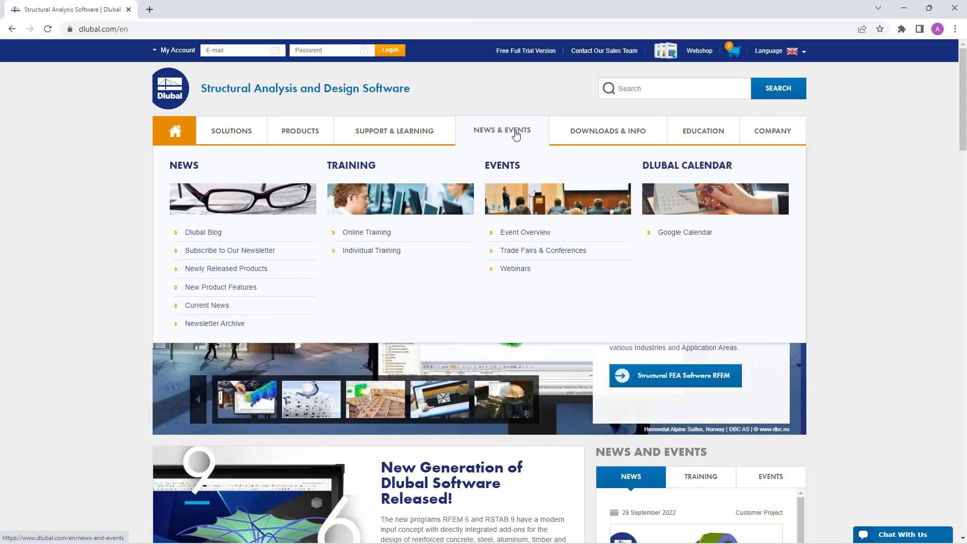
{"action": "left_click", "coordinate": [513, 271]}
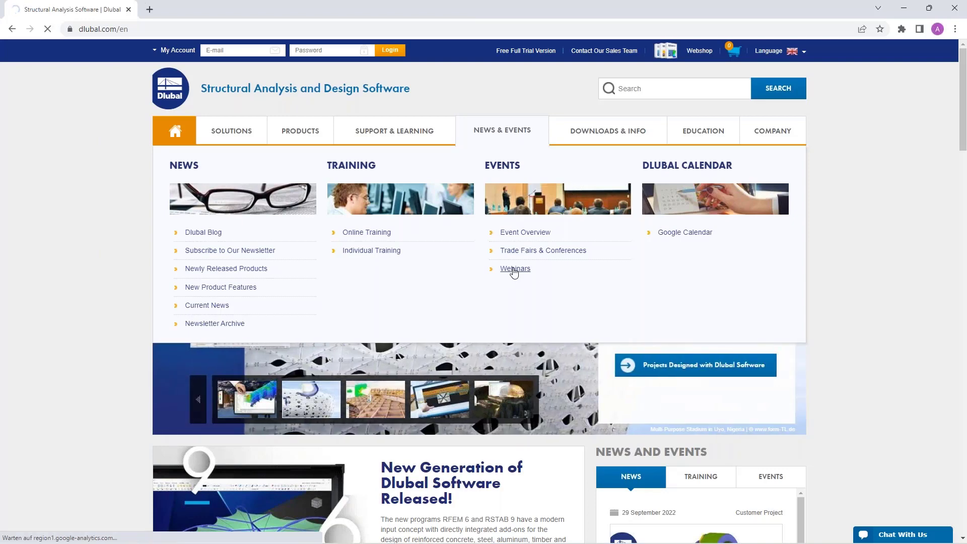
{"action": "scroll", "coordinate": [491, 196], "scroll_direction": "down", "scroll_amount": 7}
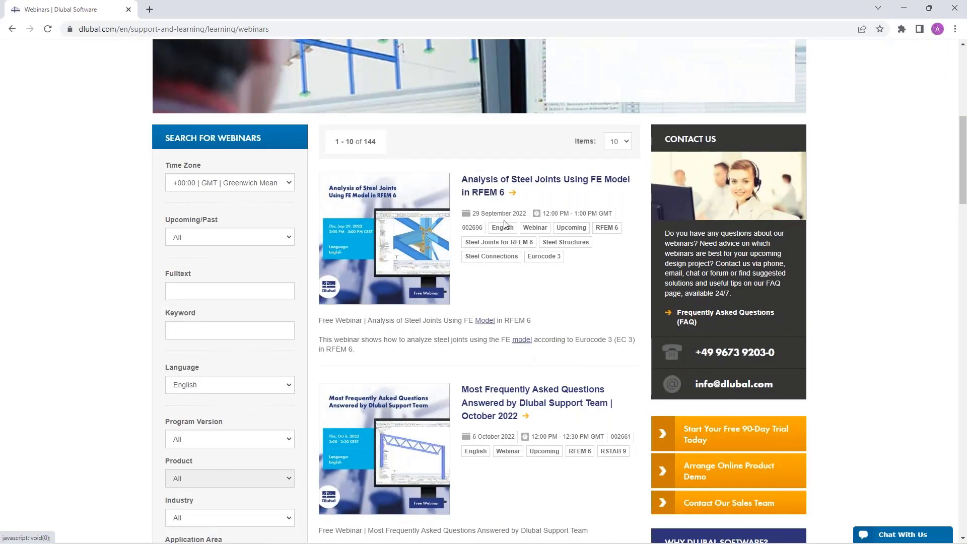
{"action": "scroll", "coordinate": [503, 223], "scroll_direction": "down", "scroll_amount": 8}
{"action": "scroll", "coordinate": [456, 166], "scroll_direction": "up", "scroll_amount": 2}
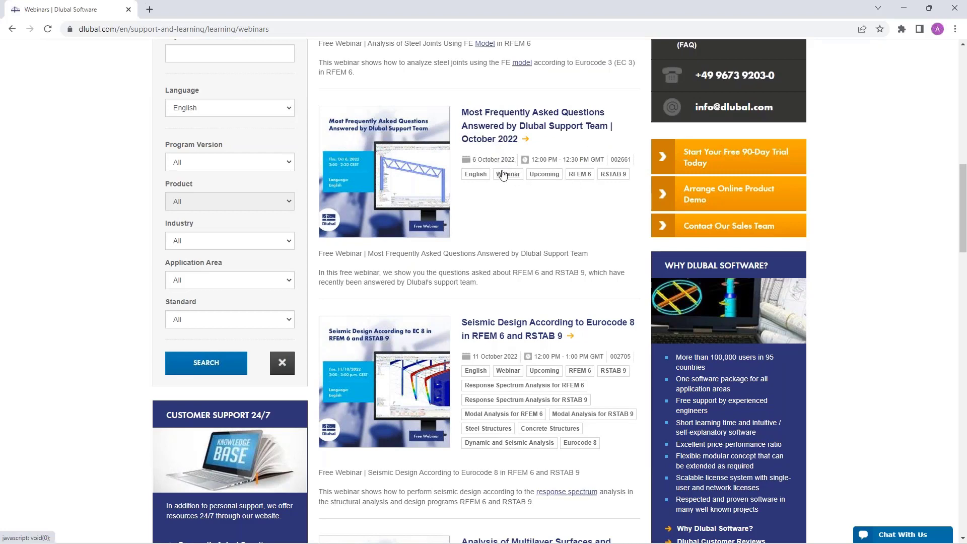
{"action": "scroll", "coordinate": [503, 173], "scroll_direction": "down", "scroll_amount": 2}
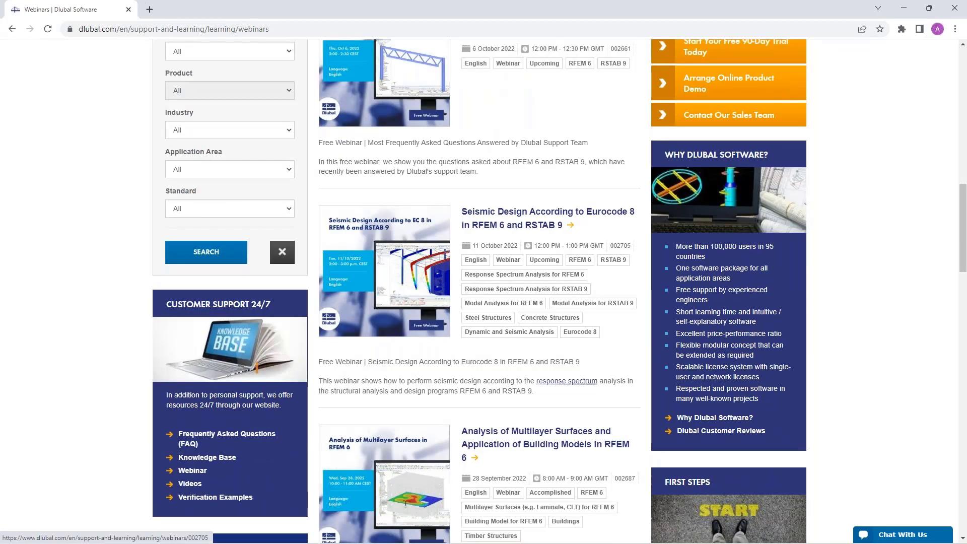
{"action": "scroll", "coordinate": [510, 215], "scroll_direction": "up", "scroll_amount": 8}
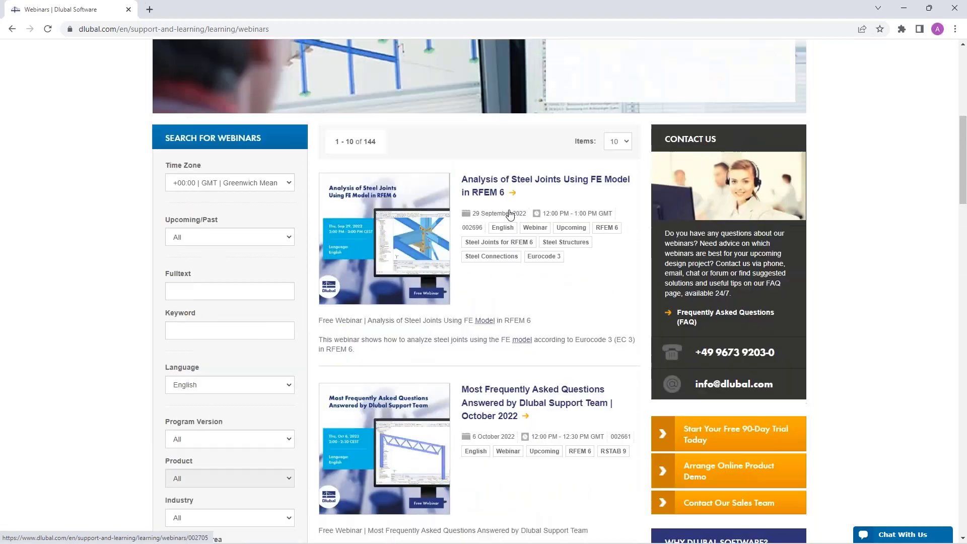
Open the "Analysis of Steel Joints Using FE Model in RFEM 6" webinar page and review its downloadable models and knowledge base articles
{"action": "left_click", "coordinate": [482, 185]}
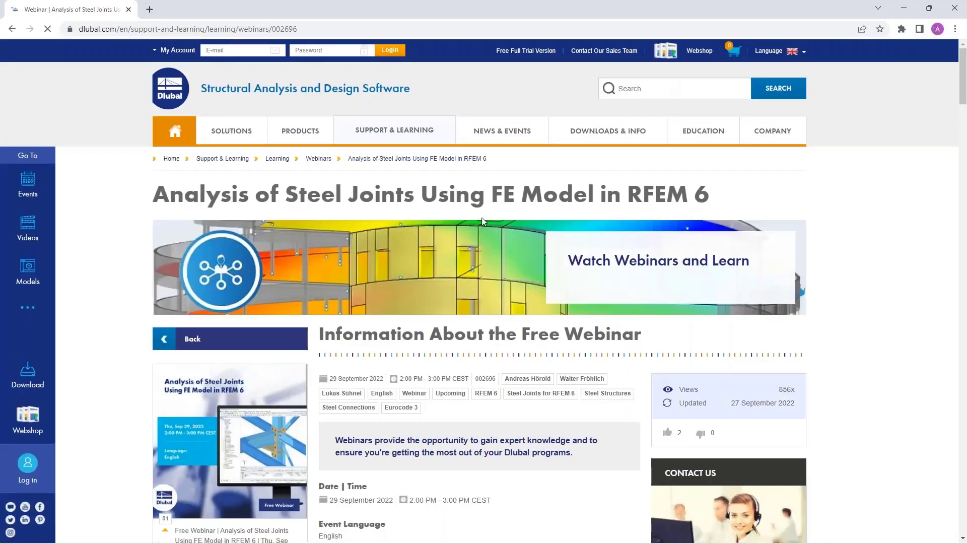
{"action": "scroll", "coordinate": [426, 340], "scroll_direction": "down", "scroll_amount": 5}
{"action": "scroll", "coordinate": [426, 340], "scroll_direction": "down", "scroll_amount": 12}
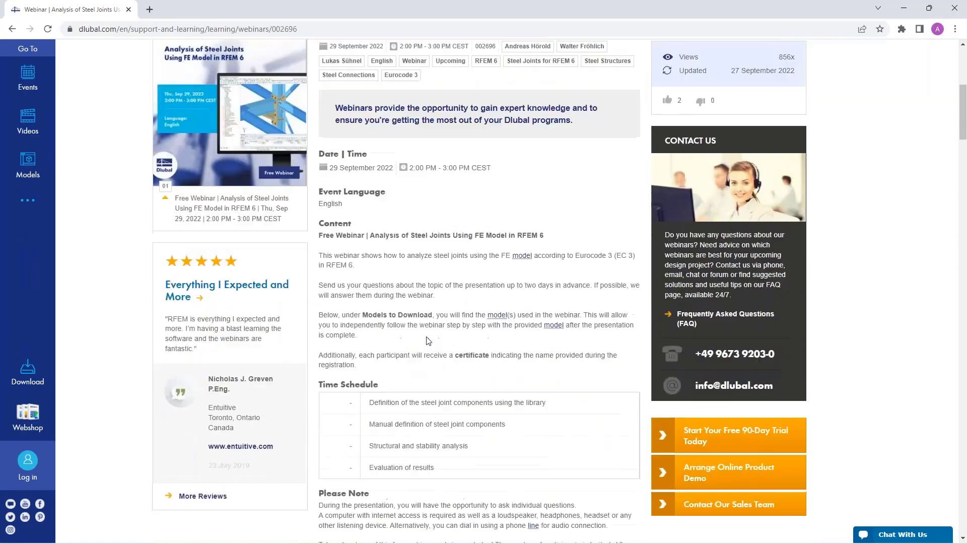
{"action": "scroll", "coordinate": [427, 259], "scroll_direction": "down", "scroll_amount": 17}
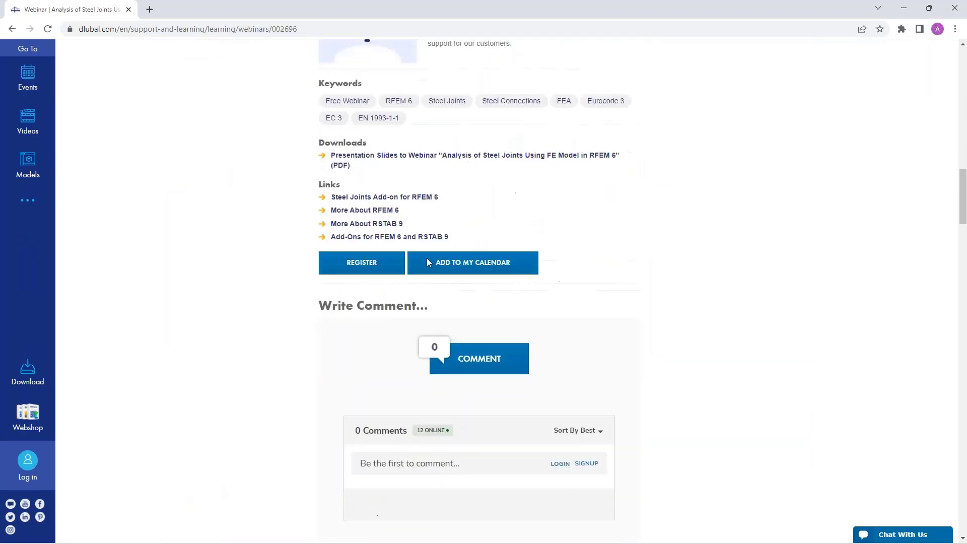
{"action": "scroll", "coordinate": [427, 260], "scroll_direction": "down", "scroll_amount": 9}
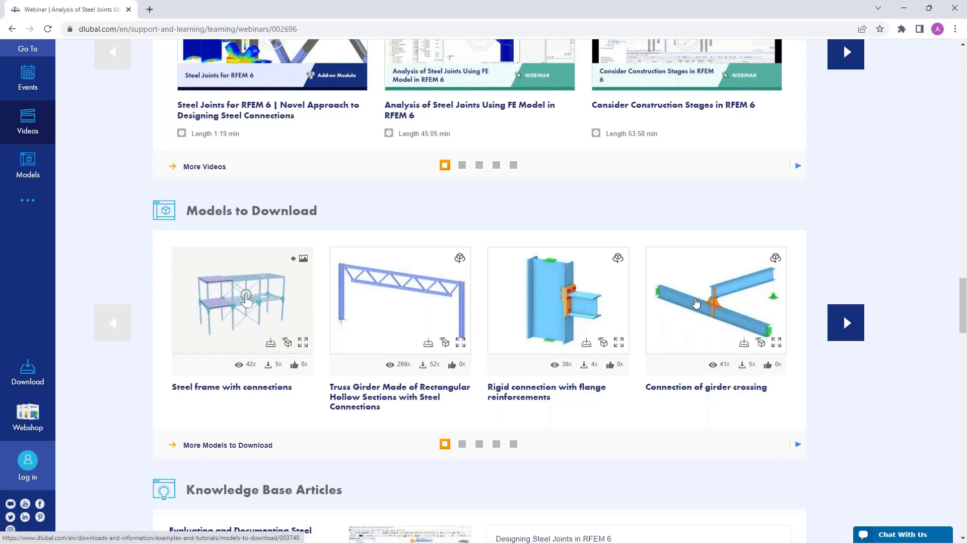
{"action": "left_click", "coordinate": [692, 299]}
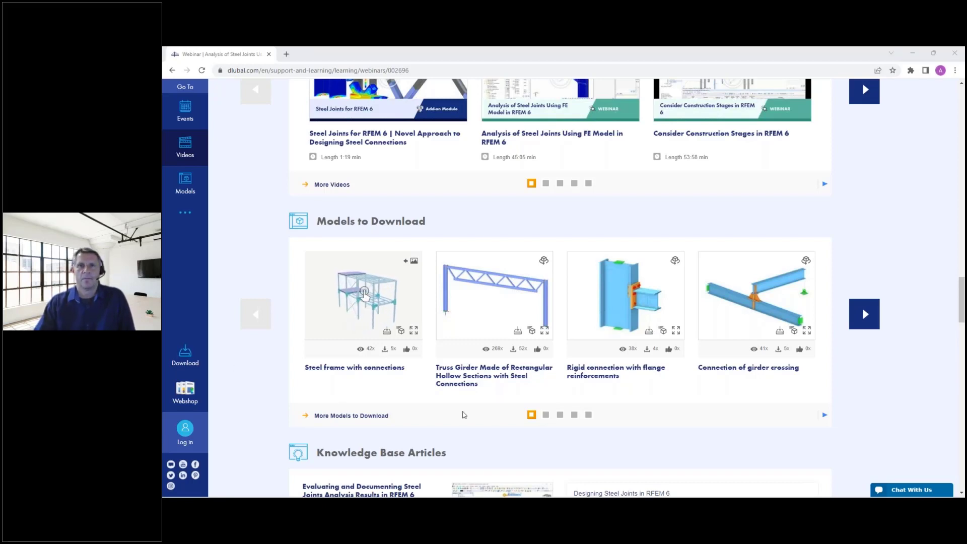
{"action": "scroll", "coordinate": [627, 231], "scroll_direction": "down", "scroll_amount": 3}
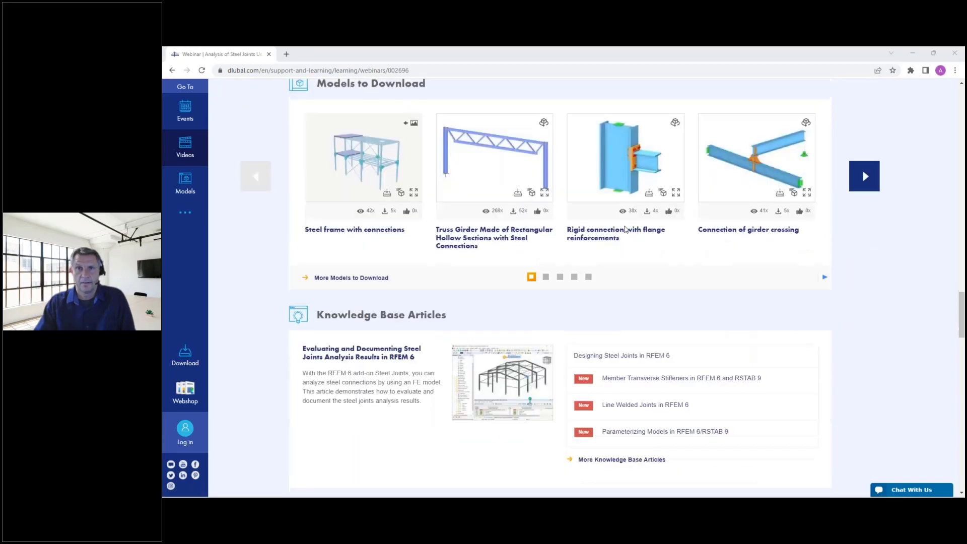
Open the Free Full Trial Version page and look through the downloadable programs, including RFEM 6, RSTAB 9, RSECTION 1 and RWIND 2
{"action": "scroll", "coordinate": [627, 231], "scroll_direction": "up", "scroll_amount": 10}
{"action": "scroll", "coordinate": [559, 287], "scroll_direction": "up", "scroll_amount": 15}
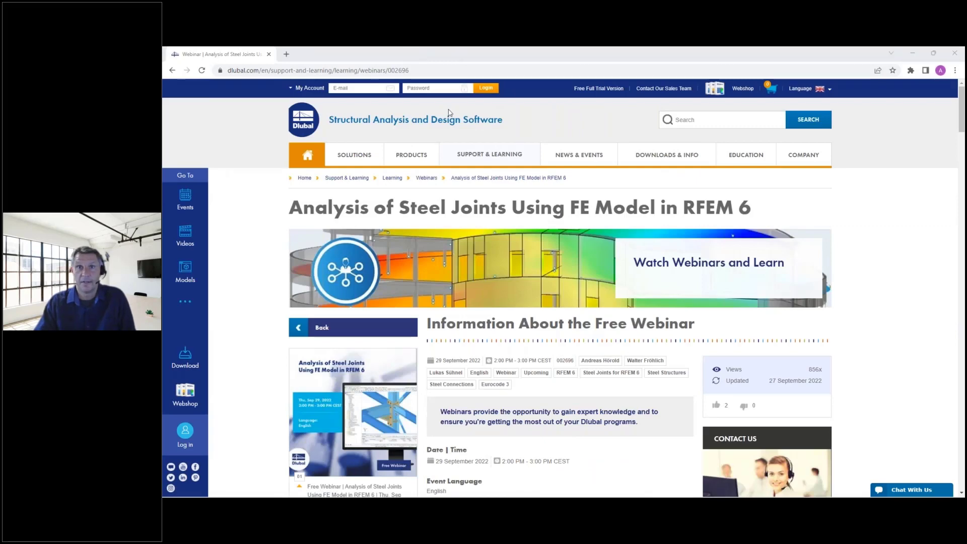
{"action": "left_click", "coordinate": [594, 89]}
{"action": "scroll", "coordinate": [477, 233], "scroll_direction": "down", "scroll_amount": 3}
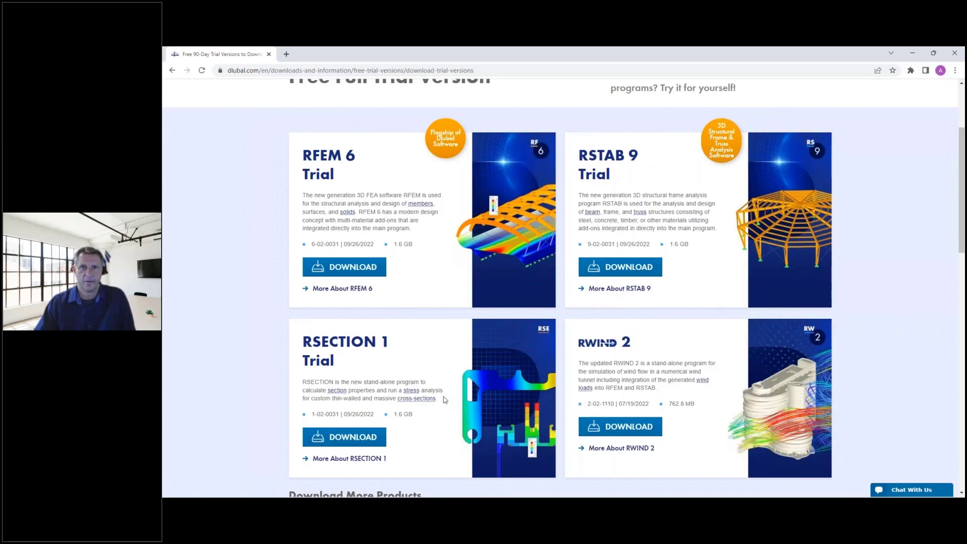
{"action": "scroll", "coordinate": [537, 346], "scroll_direction": "down", "scroll_amount": 4}
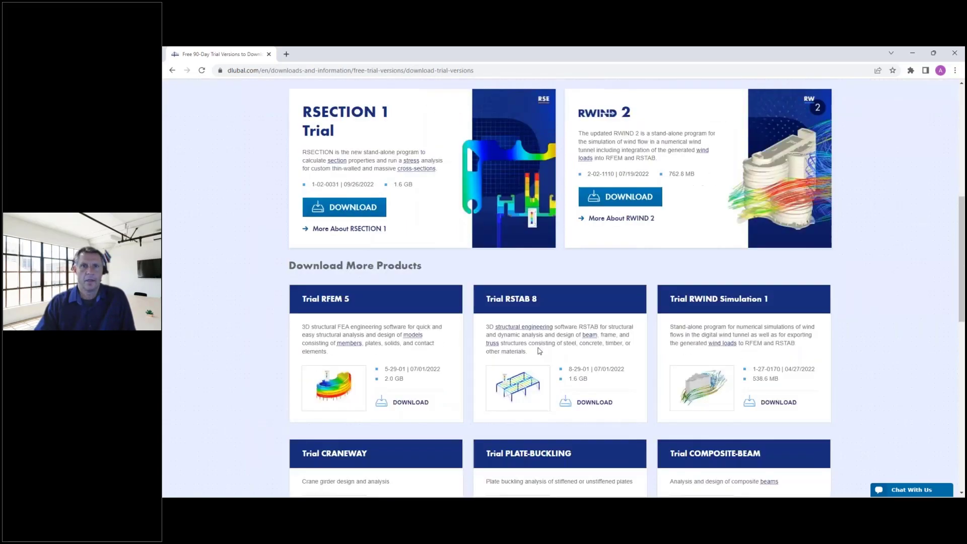
{"action": "scroll", "coordinate": [537, 351], "scroll_direction": "up", "scroll_amount": 5}
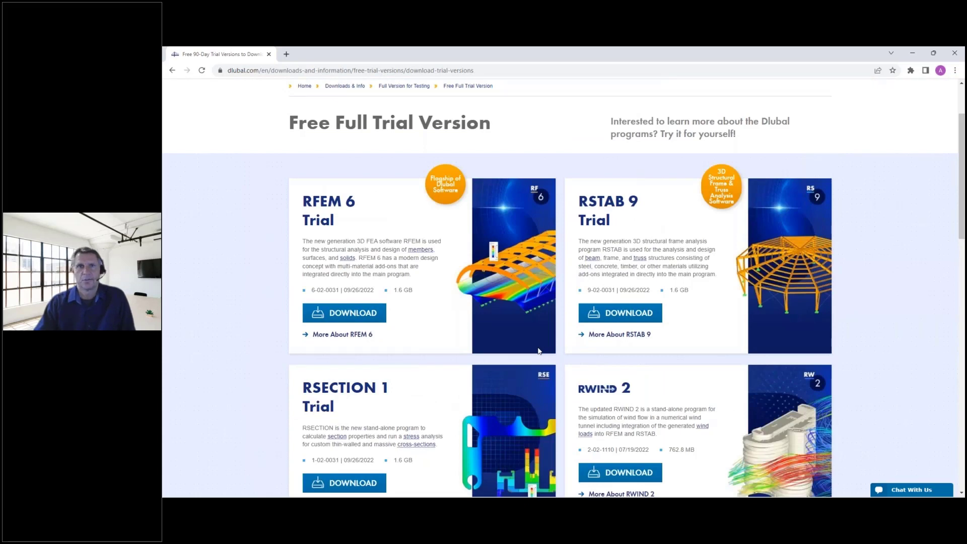